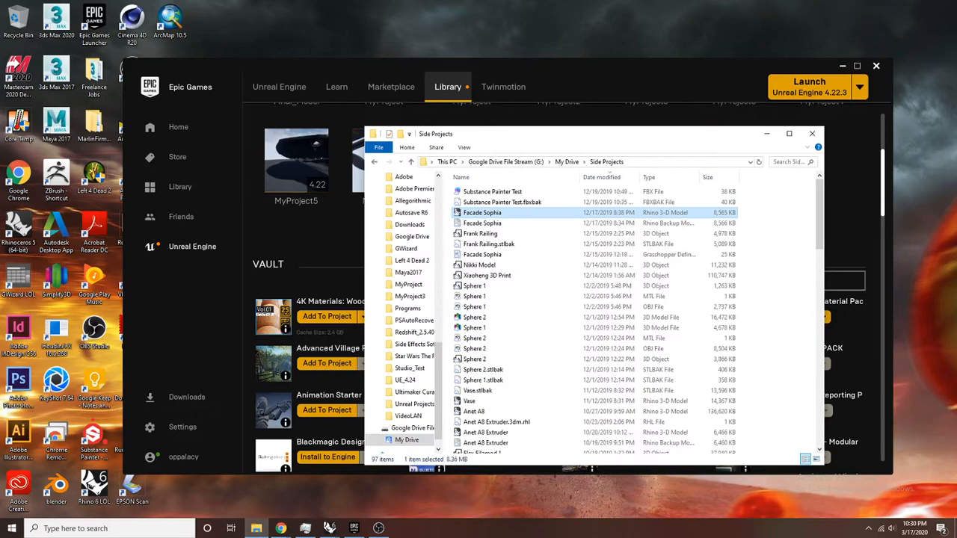
Minimize the Side Projects file window and launch Unreal Engine 4.23.1 from the installed engine versions
{"action": "left_click", "coordinate": [767, 133]}
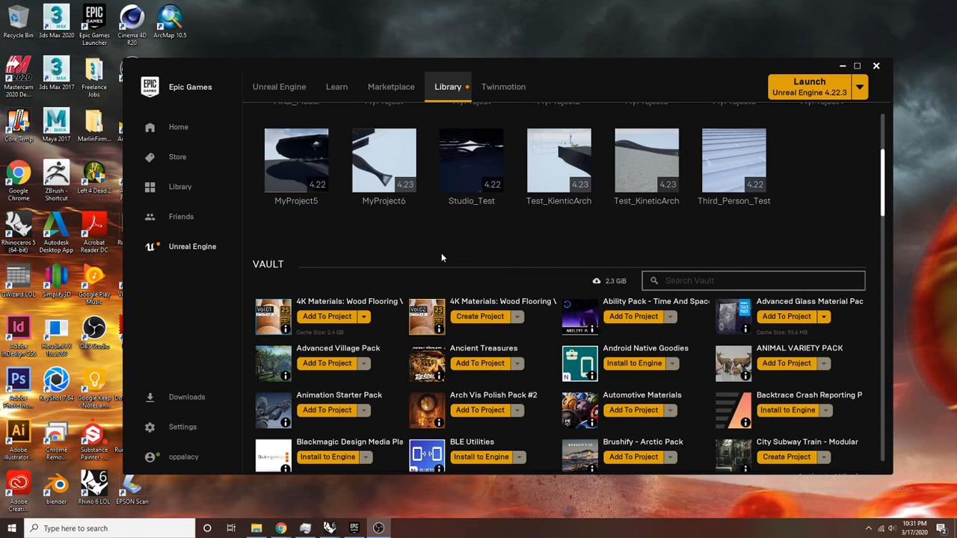
{"action": "scroll", "coordinate": [441, 257], "scroll_direction": "up", "scroll_amount": 4}
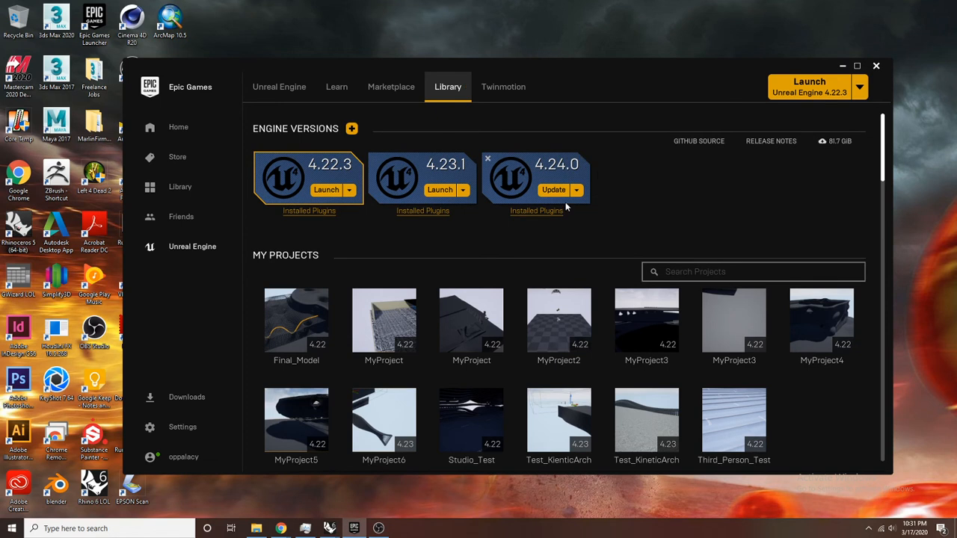
{"action": "left_click", "coordinate": [440, 190]}
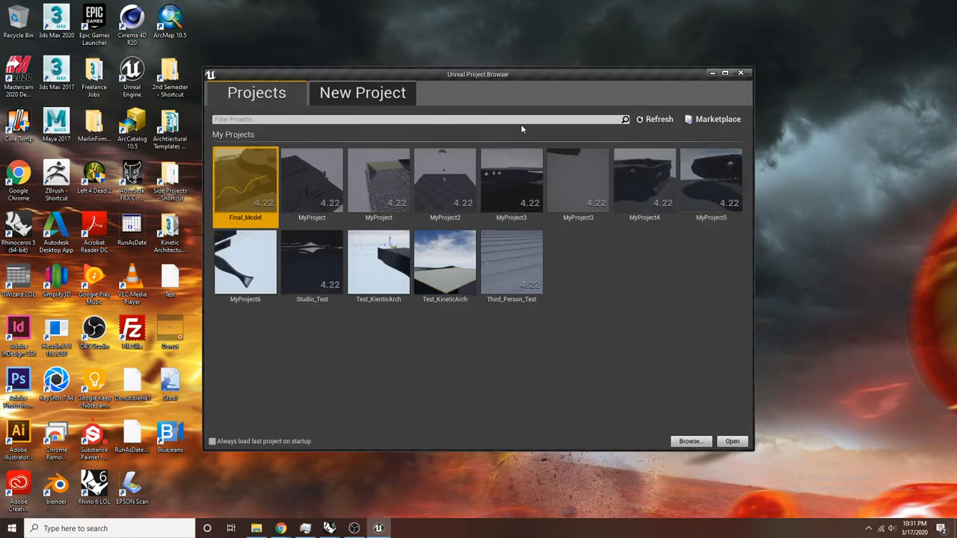
Start a new Blueprint project based on the Third Person template
{"action": "left_click", "coordinate": [383, 99]}
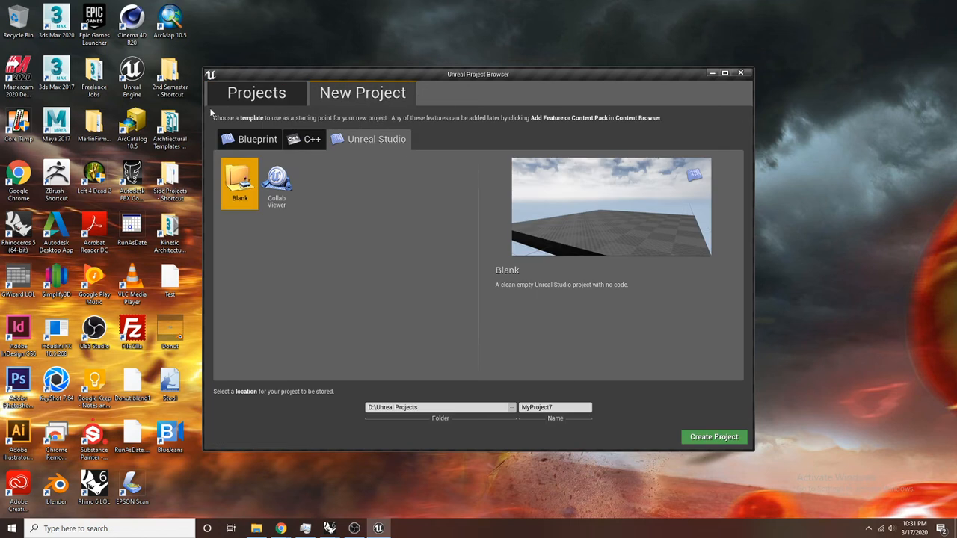
{"action": "left_click", "coordinate": [269, 139]}
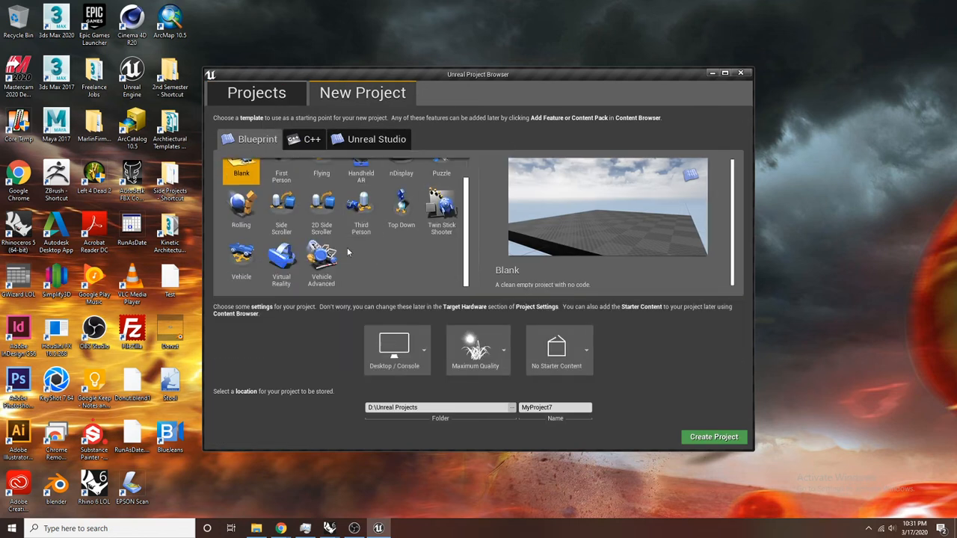
{"action": "scroll", "coordinate": [320, 236], "scroll_direction": "down", "scroll_amount": 1}
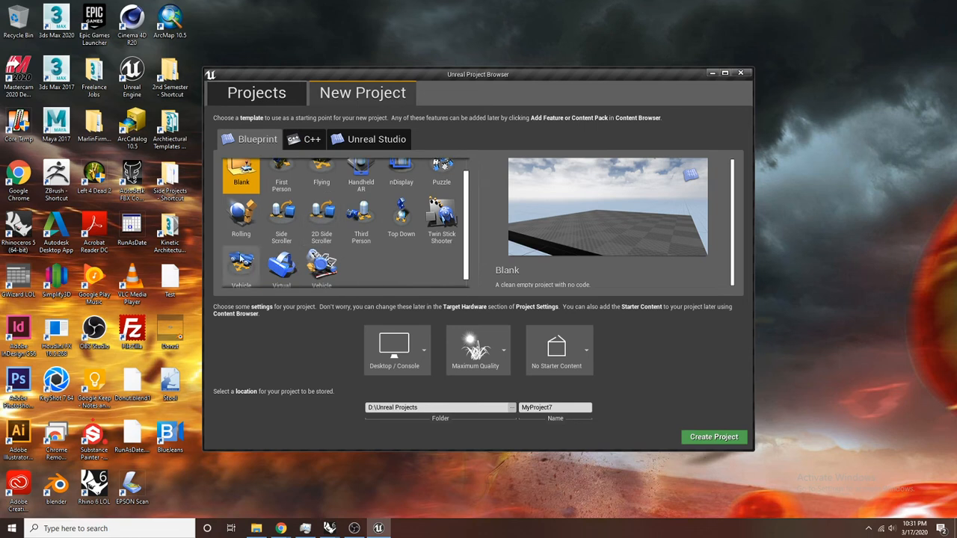
{"action": "left_click", "coordinate": [364, 218]}
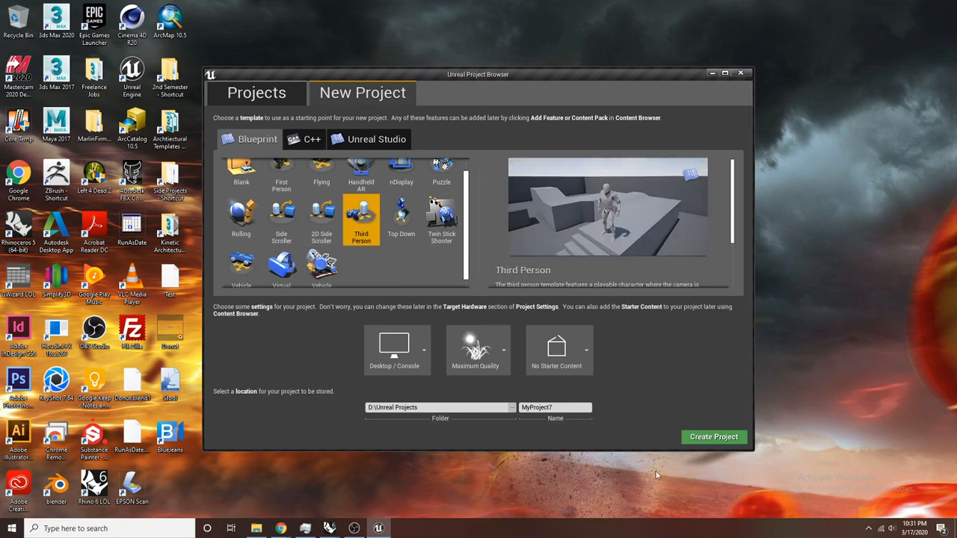
Name the project Facade_Test, keep D:\Unreal Projects as its folder, and create it
{"action": "left_click", "coordinate": [552, 408]}
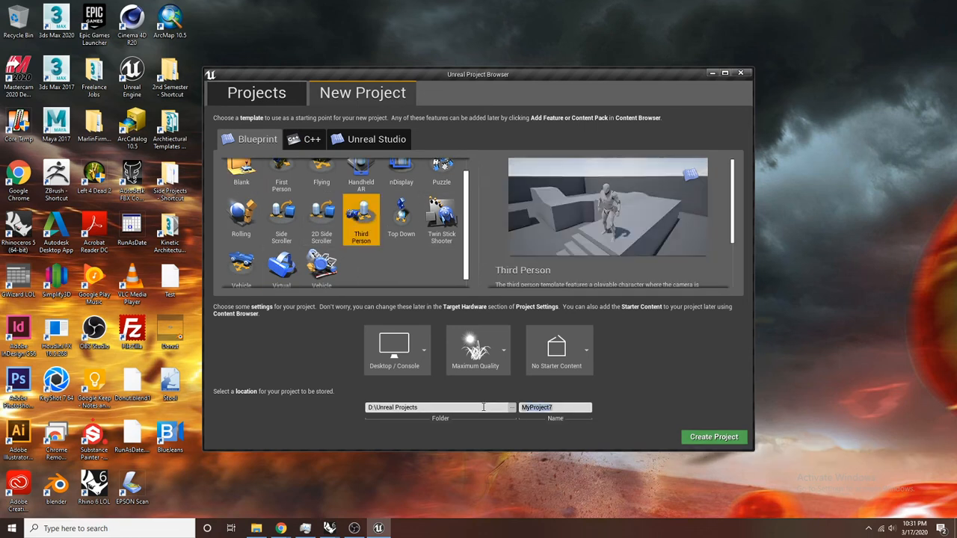
{"action": "type", "text": "Facade_Test"}
{"action": "left_click", "coordinate": [435, 409]}
{"action": "left_click", "coordinate": [513, 407]}
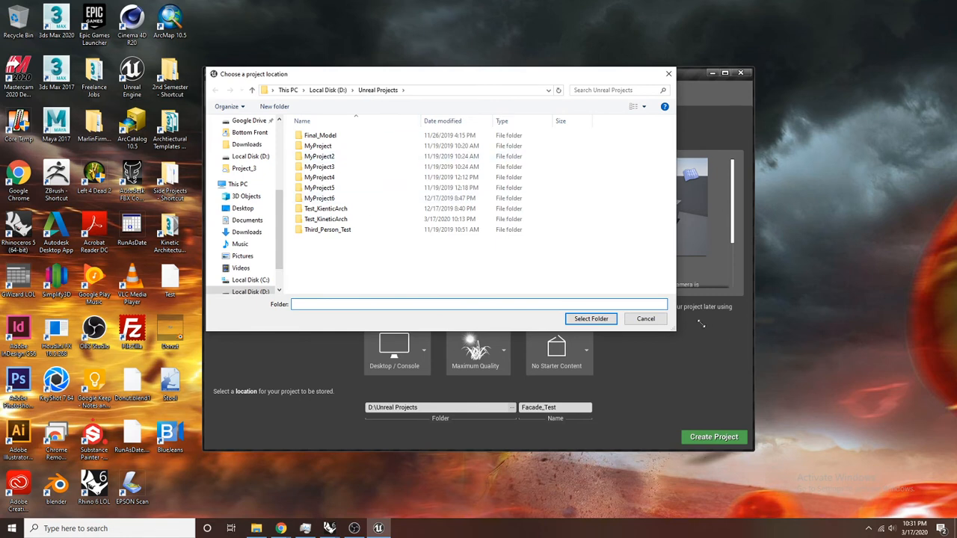
{"action": "left_click", "coordinate": [598, 319]}
{"action": "left_click", "coordinate": [716, 439]}
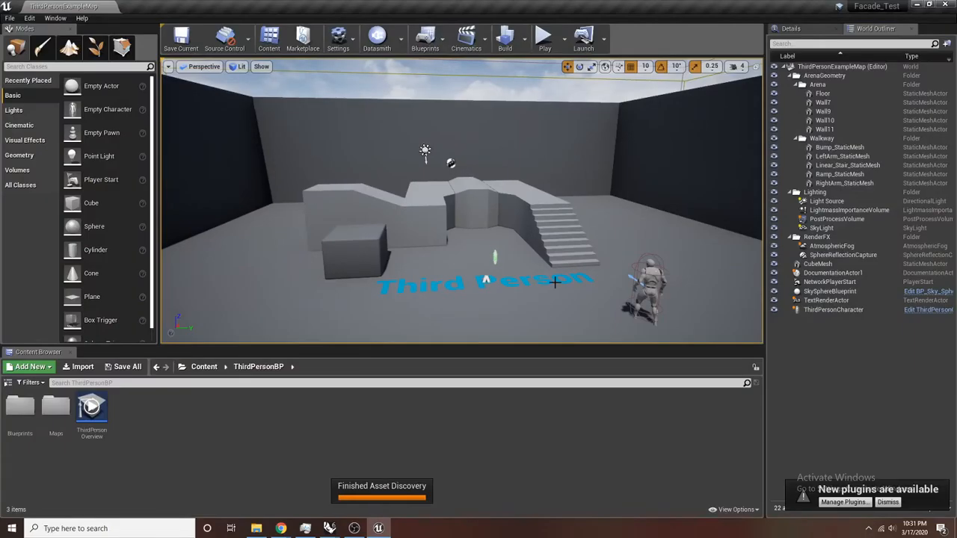
{"action": "left_click", "coordinate": [306, 529]}
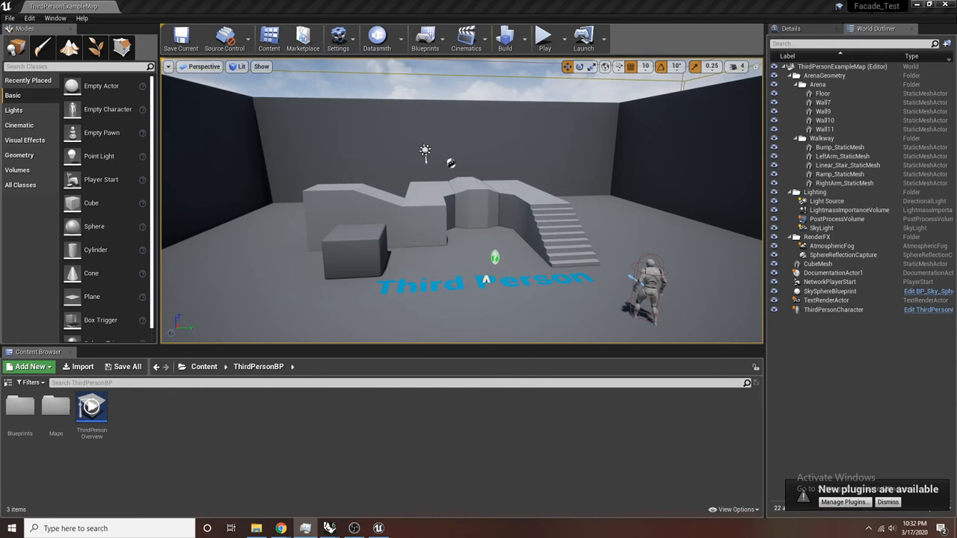
{"action": "left_click", "coordinate": [544, 6]}
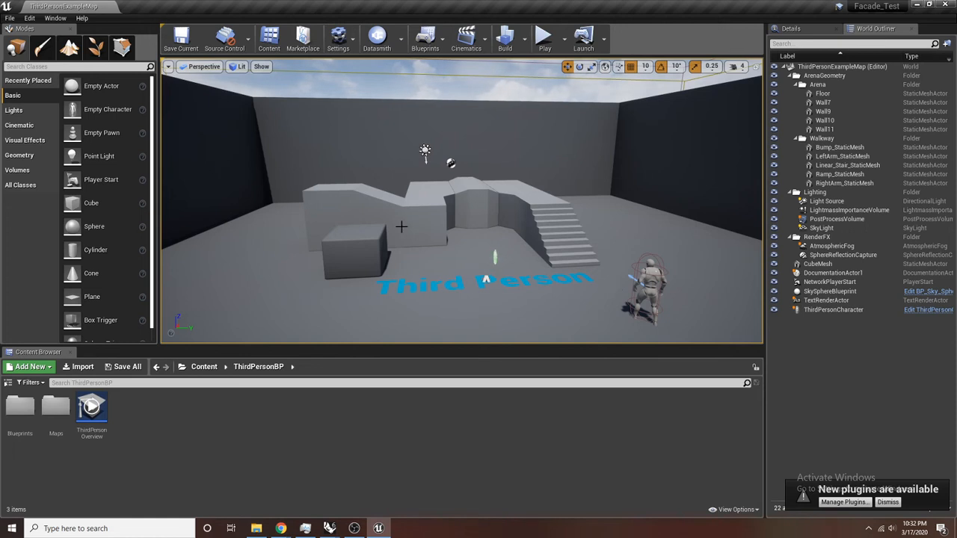
Delete Wall11 and the Floor from the arena, and undo the deletion of the sky sphere
{"action": "right_click_drag", "start_coordinate": [402, 224], "coordinate": [385, 277]}
{"action": "right_click_drag", "start_coordinate": [613, 258], "coordinate": [643, 281]}
{"action": "scroll", "coordinate": [527, 195], "scroll_direction": "up", "scroll_amount": 2}
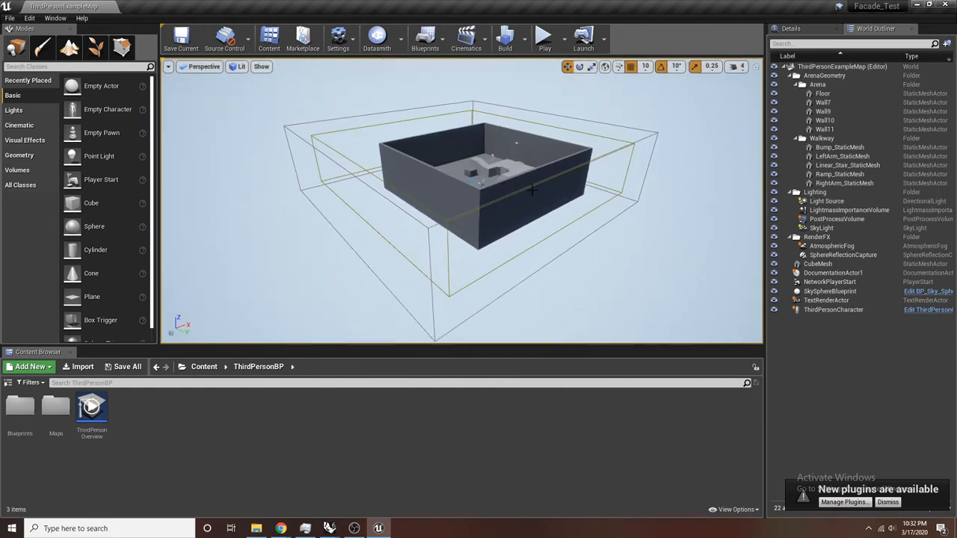
{"action": "scroll", "coordinate": [531, 194], "scroll_direction": "up", "scroll_amount": 2}
{"action": "right_click_drag", "start_coordinate": [548, 197], "coordinate": [516, 196]}
{"action": "right_click_drag", "start_coordinate": [568, 217], "coordinate": [583, 214]}
{"action": "left_click", "coordinate": [583, 214]}
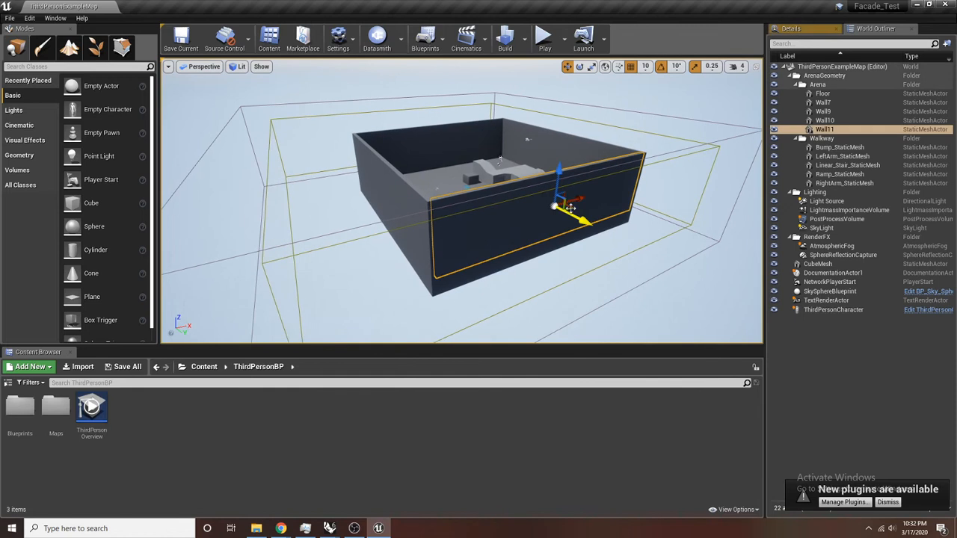
{"action": "key", "text": "Delete"}
{"action": "left_click", "coordinate": [583, 214]}
{"action": "key", "text": "Delete"}
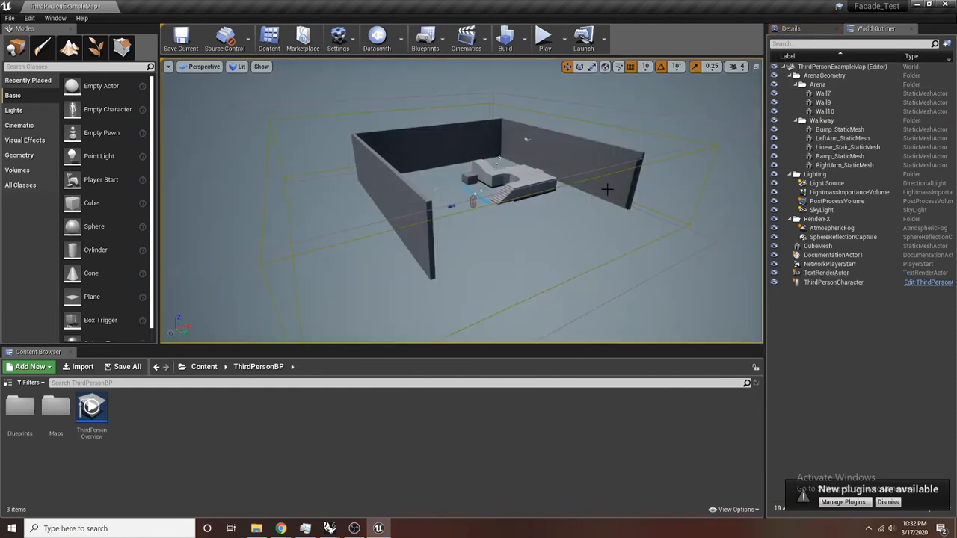
{"action": "left_click", "coordinate": [606, 187]}
{"action": "key", "text": "ctrl+z"}
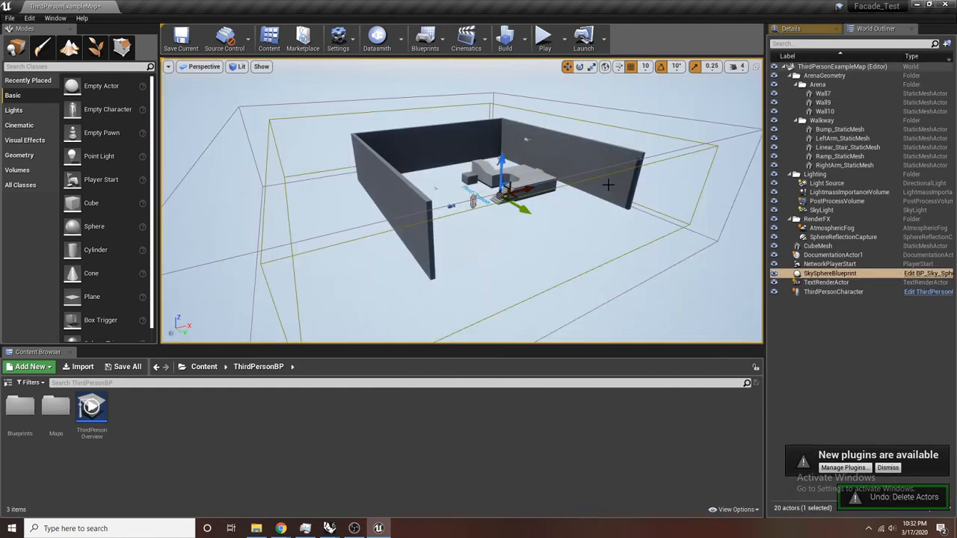
Delete the three remaining arena walls, Wall7, Wall9 and Wall10
{"action": "left_click", "coordinate": [610, 182]}
{"action": "key", "text": "Delete"}
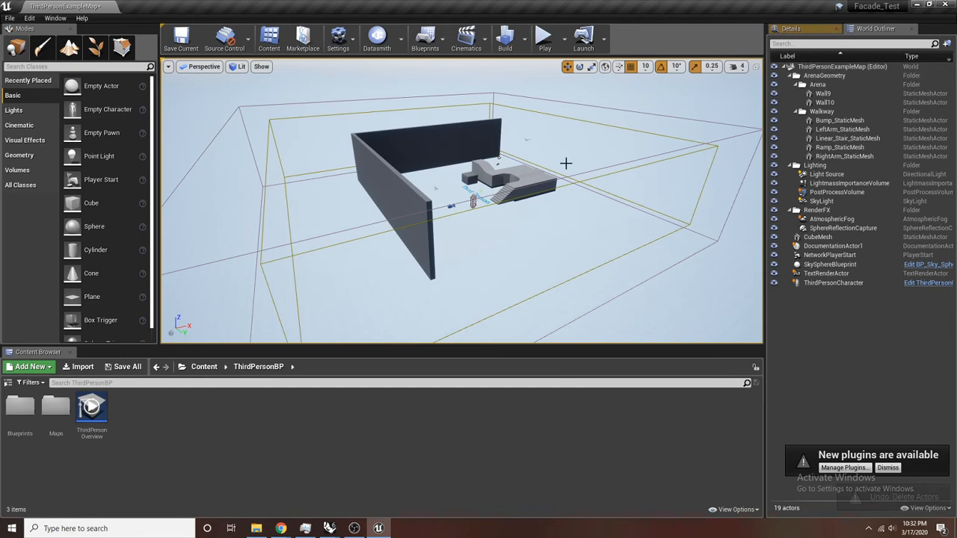
{"action": "left_click", "coordinate": [457, 144]}
{"action": "key", "text": "Delete"}
{"action": "left_click", "coordinate": [407, 205]}
{"action": "key", "text": "Delete"}
Delete the walkway's linear stair and right arm meshes
{"action": "left_click_drag", "start_coordinate": [560, 210], "coordinate": [560, 168]}
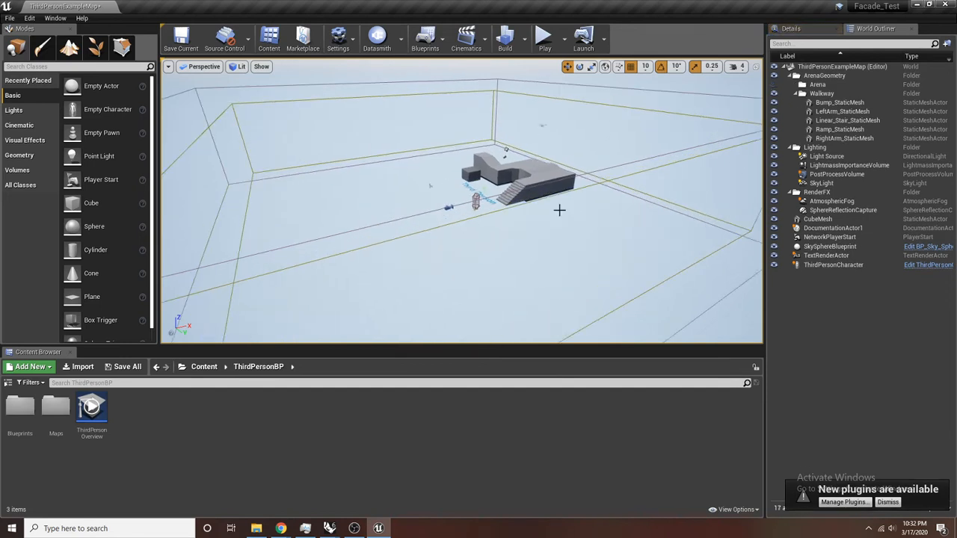
{"action": "left_click_drag", "start_coordinate": [604, 232], "coordinate": [587, 217]}
{"action": "right_click_drag", "start_coordinate": [587, 217], "coordinate": [591, 216]}
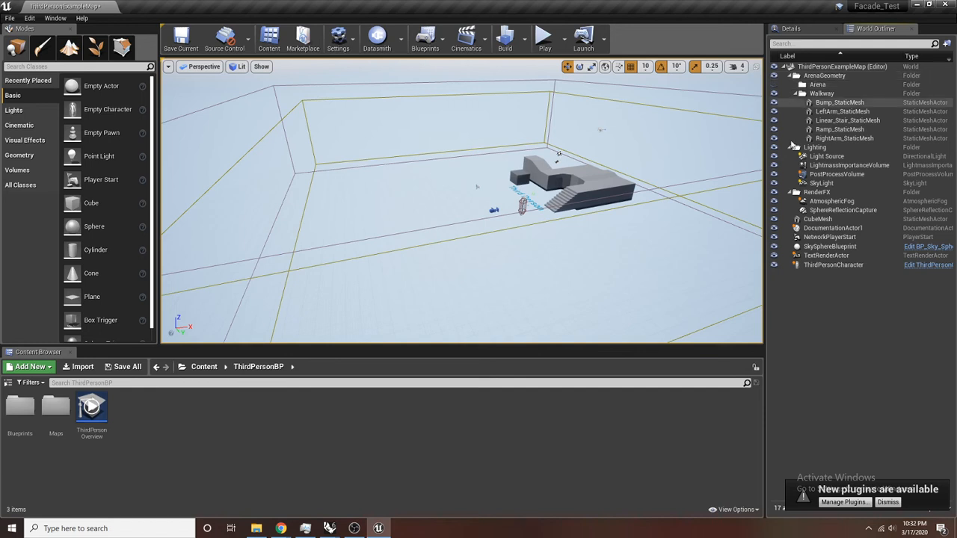
{"action": "key", "text": "w"}
{"action": "right_click_drag", "start_coordinate": [544, 202], "coordinate": [497, 207]}
{"action": "key", "text": "w"}
{"action": "key", "text": "d"}
{"action": "left_click", "coordinate": [545, 213]}
{"action": "key", "text": "Delete"}
{"action": "left_click", "coordinate": [582, 212]}
{"action": "key", "text": "Delete"}
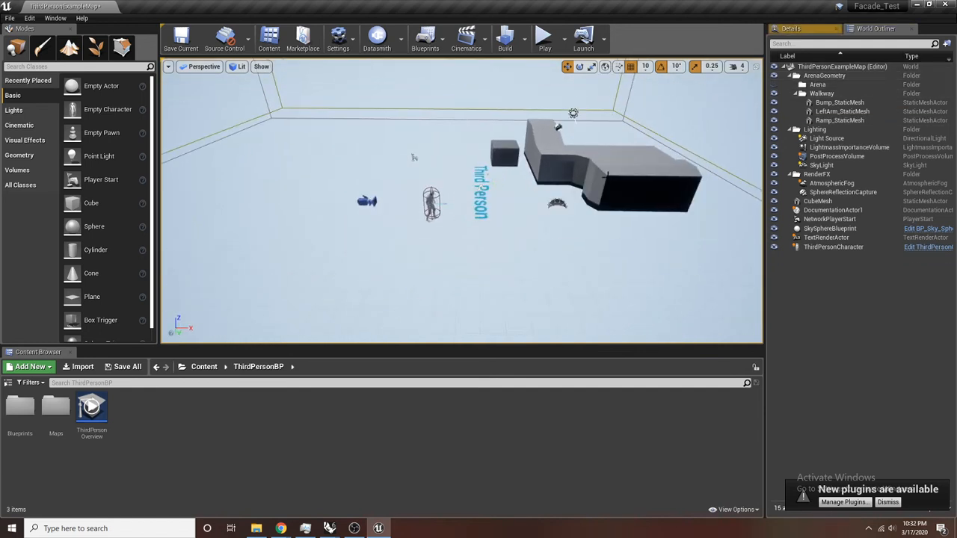
Delete the walkway's remaining bump, left arm and ramp meshes together with the loose cube mesh
{"action": "left_click", "coordinate": [607, 165]}
{"action": "key", "text": "Delete"}
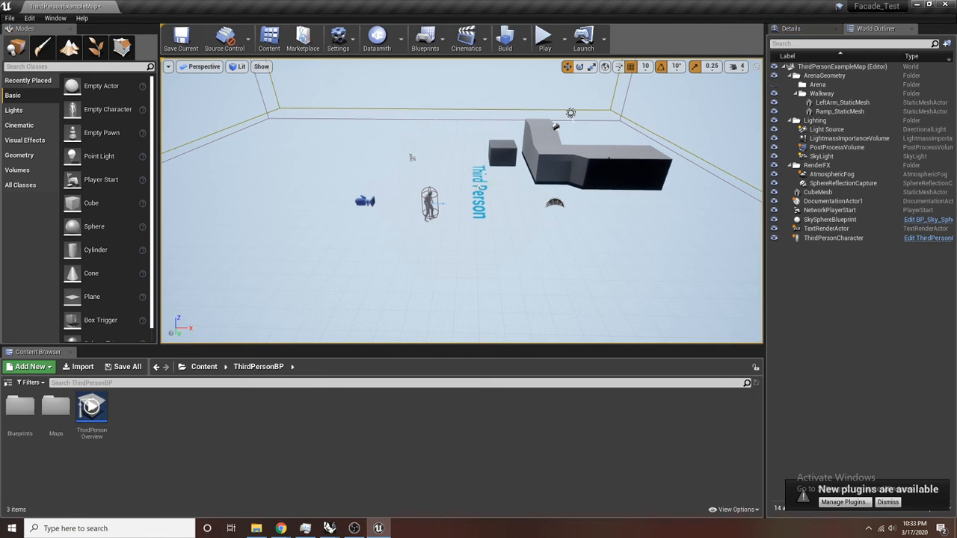
{"action": "left_click", "coordinate": [577, 163]}
{"action": "key", "text": "Delete"}
{"action": "left_click", "coordinate": [537, 143]}
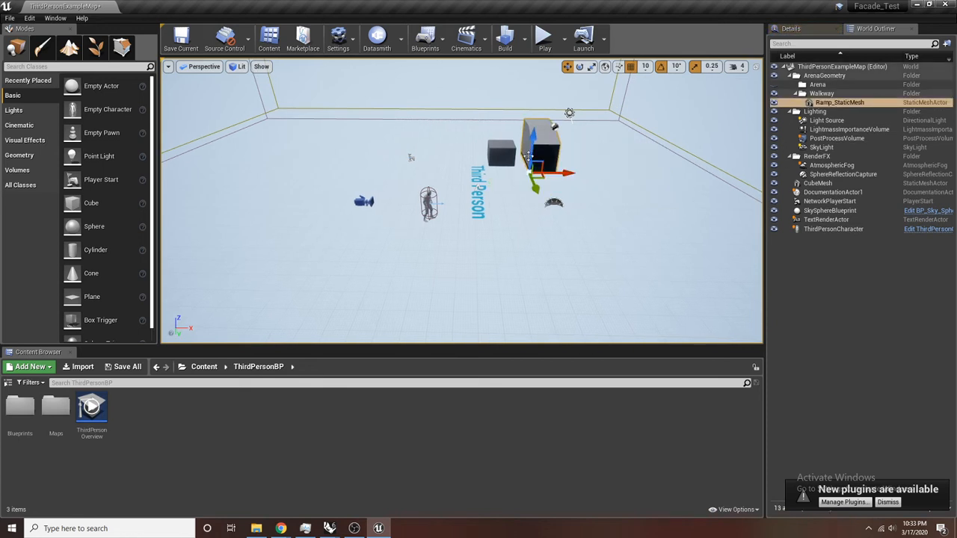
{"action": "key", "text": "Delete"}
{"action": "left_click", "coordinate": [501, 153]}
{"action": "key", "text": "Delete"}
Examine the third-person character and the player start in the cleared level
{"action": "right_click_drag", "start_coordinate": [439, 165], "coordinate": [481, 185]}
{"action": "key", "text": "w"}
{"action": "left_click", "coordinate": [483, 178]}
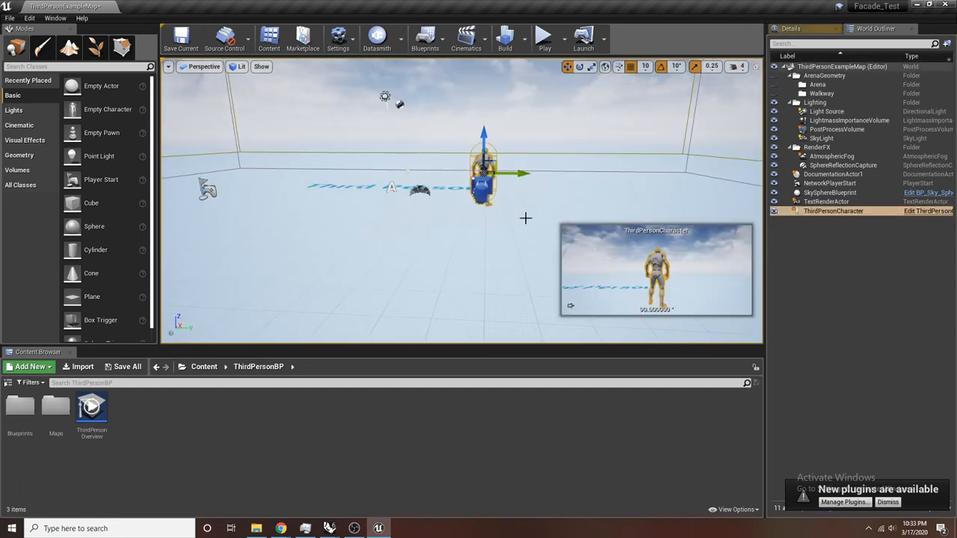
{"action": "left_click", "coordinate": [208, 193]}
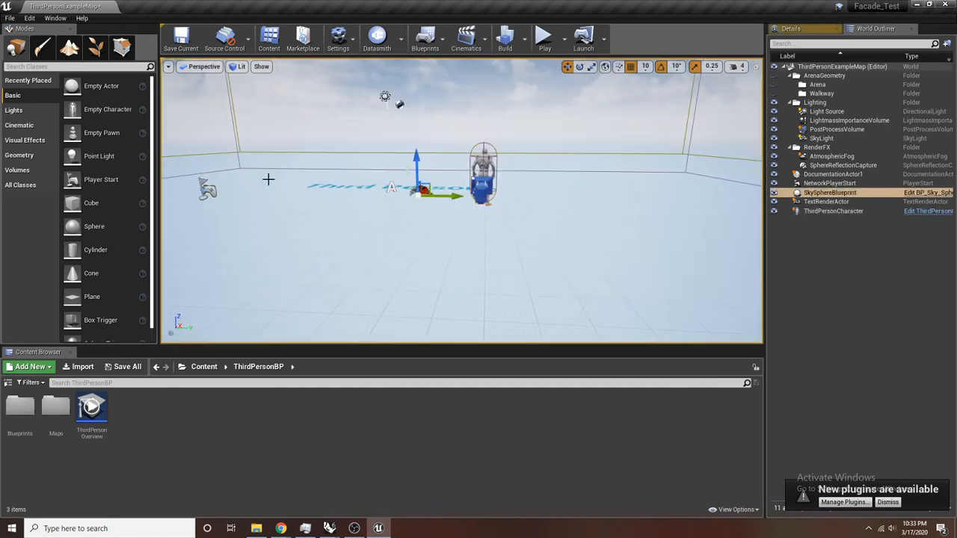
{"action": "key", "text": "a"}
{"action": "right_click_drag", "start_coordinate": [268, 180], "coordinate": [322, 180]}
{"action": "key", "text": "s"}
{"action": "right_click_drag", "start_coordinate": [399, 229], "coordinate": [292, 255]}
{"action": "left_click", "coordinate": [414, 215]}
{"action": "key", "text": "d"}
{"action": "key", "text": "s"}
{"action": "right_click_drag", "start_coordinate": [450, 237], "coordinate": [454, 237]}
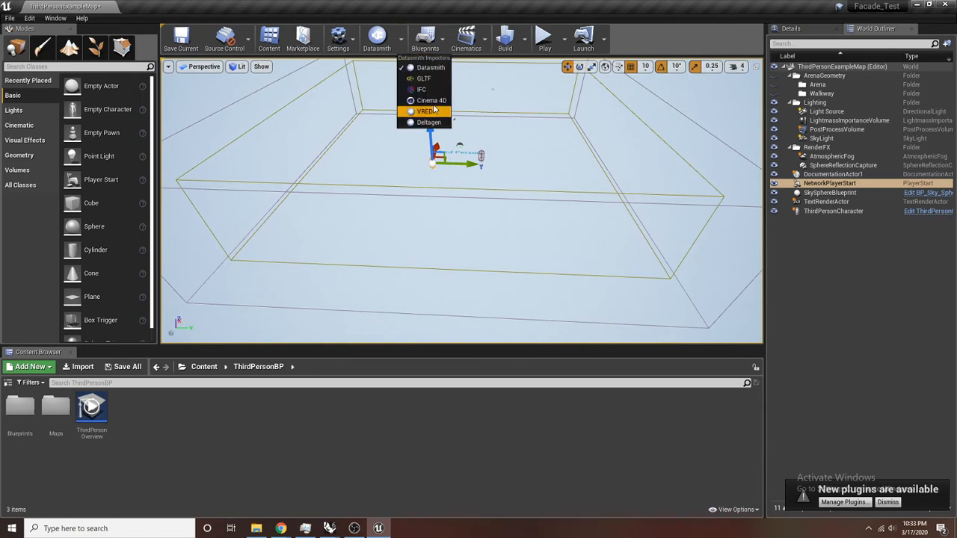
Review the file formats accepted by the Datasmith import, cancel it, and view the list of Datasmith importers
{"action": "left_click", "coordinate": [385, 45]}
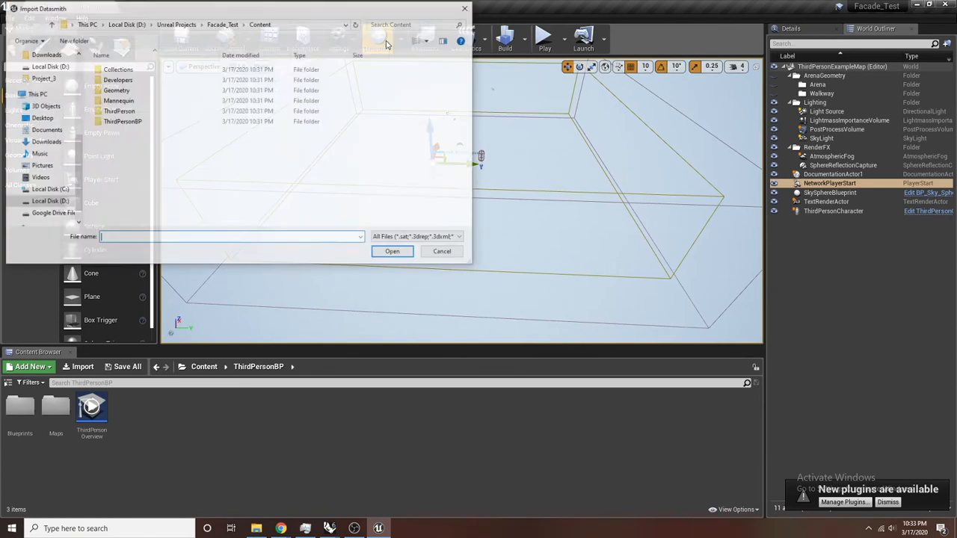
{"action": "left_click", "coordinate": [410, 237]}
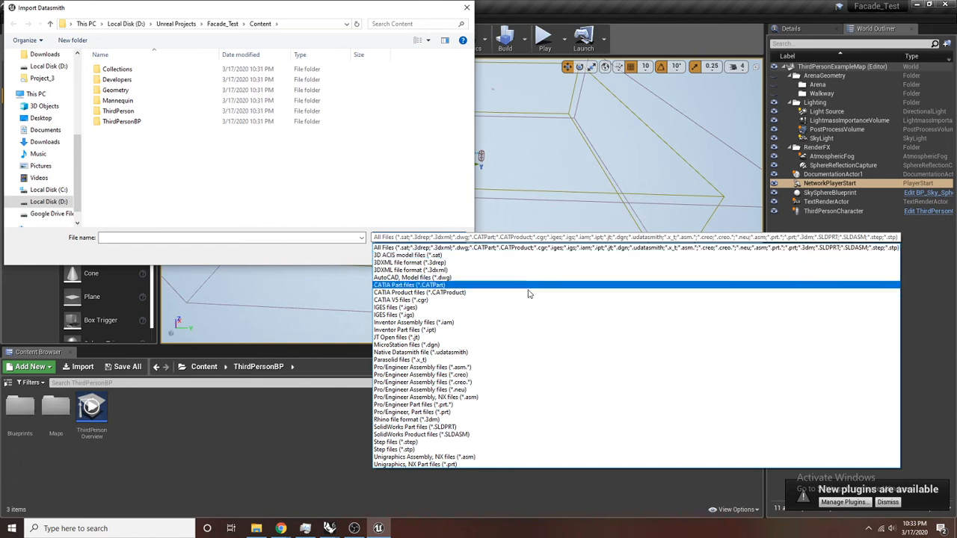
{"action": "left_click", "coordinate": [475, 247]}
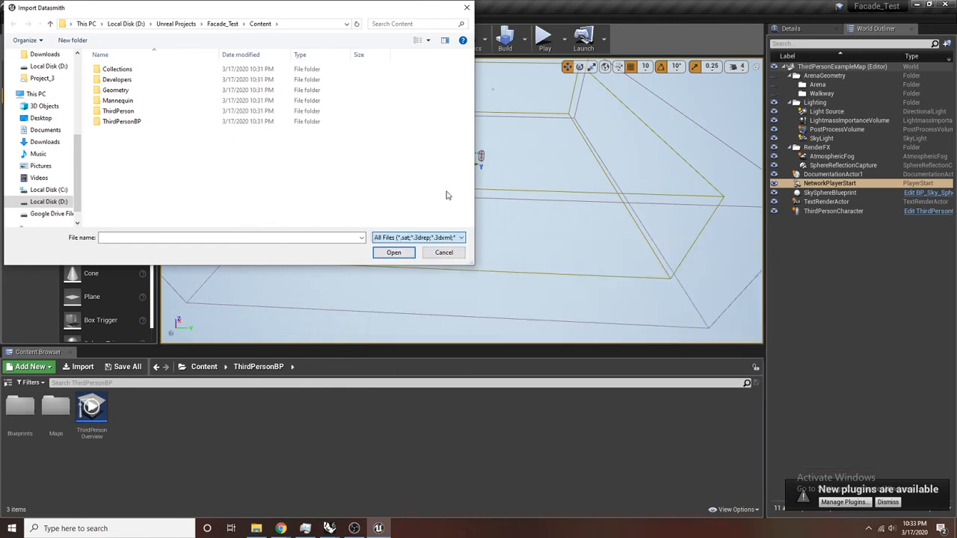
{"action": "left_click", "coordinate": [460, 255]}
{"action": "left_click", "coordinate": [402, 41]}
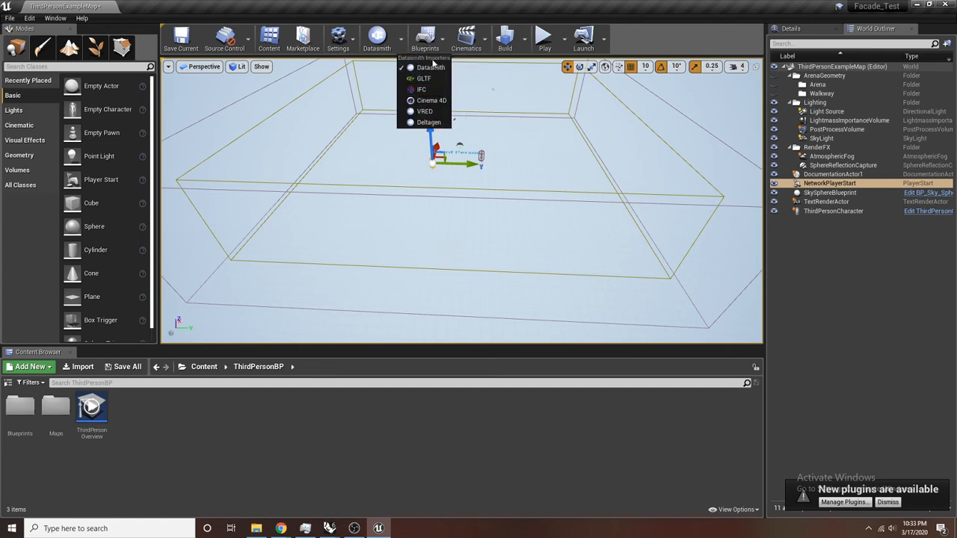
Begin a Datasmith import and go to G:\My Drive\Side Projects, using the folder path copied from File Explorer
{"action": "left_click", "coordinate": [377, 37]}
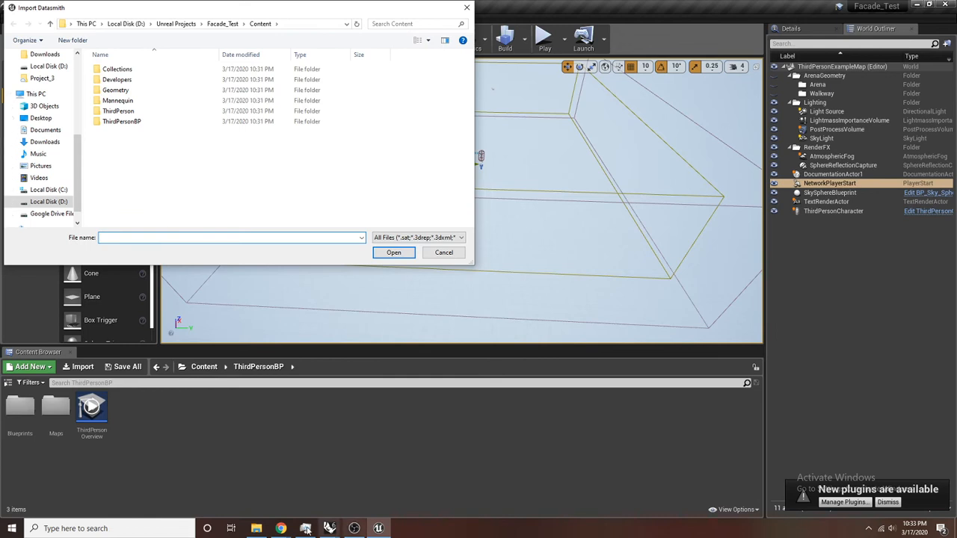
{"action": "left_click", "coordinate": [255, 529]}
{"action": "left_click", "coordinate": [648, 164]}
{"action": "key", "text": "ctrl+c"}
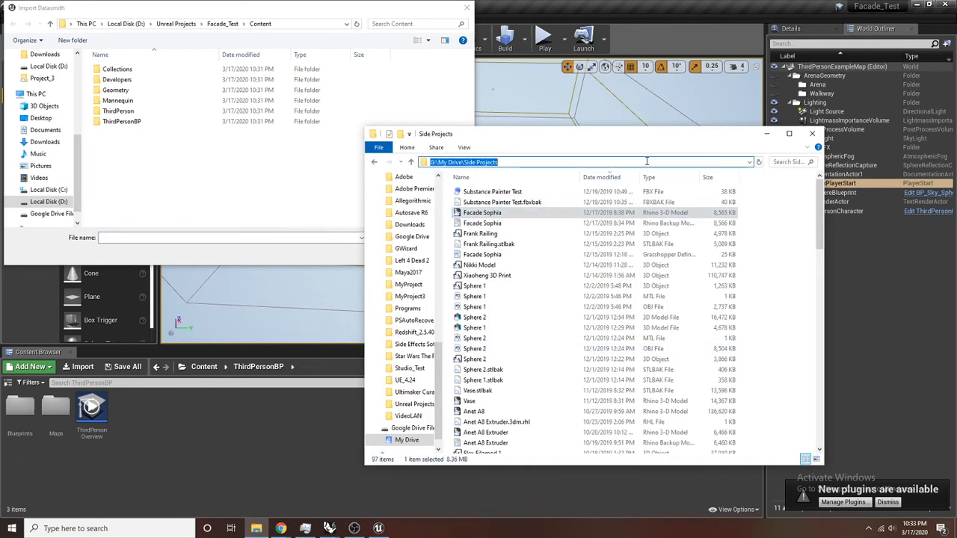
{"action": "right_click", "coordinate": [649, 166]}
{"action": "left_click", "coordinate": [655, 193]}
{"action": "left_click", "coordinate": [313, 24]}
{"action": "right_click", "coordinate": [318, 28]}
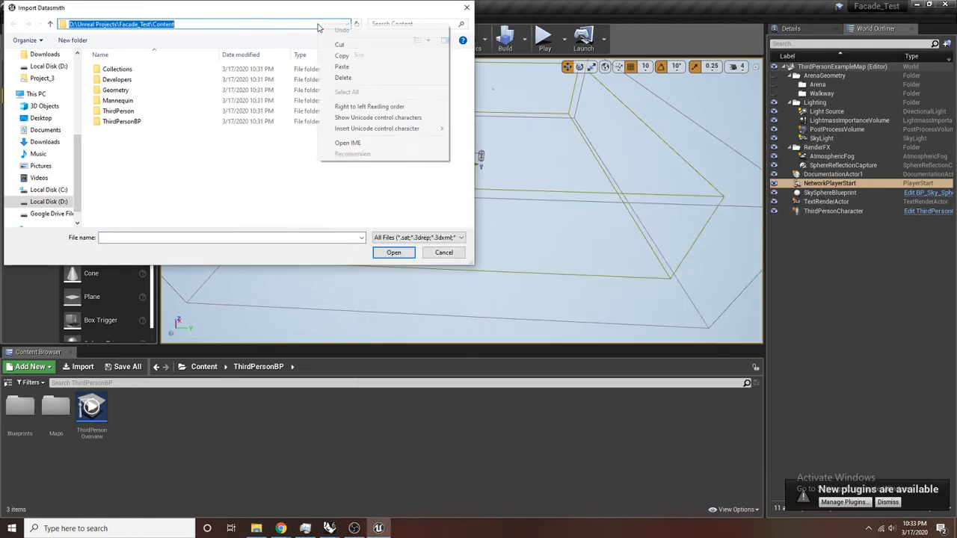
{"action": "left_click", "coordinate": [344, 70]}
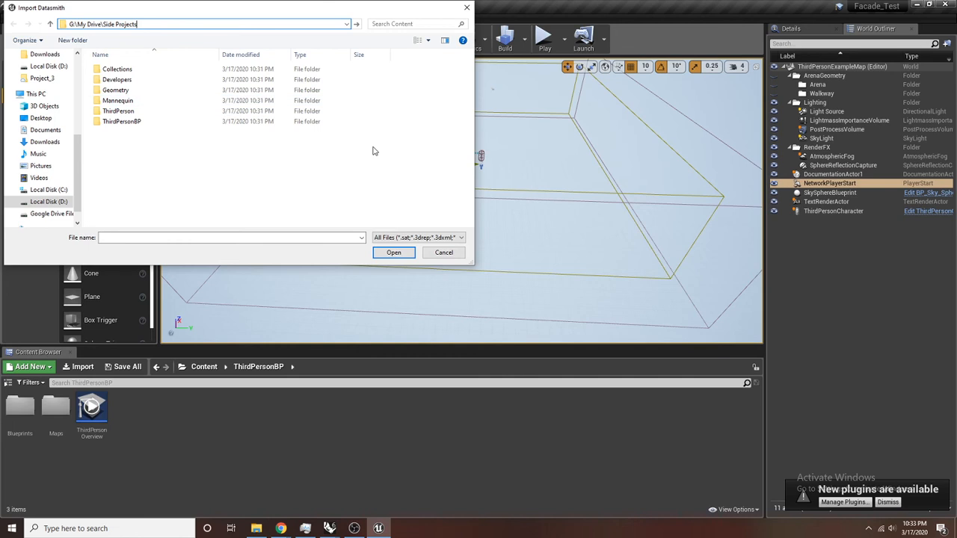
{"action": "key", "text": "Return"}
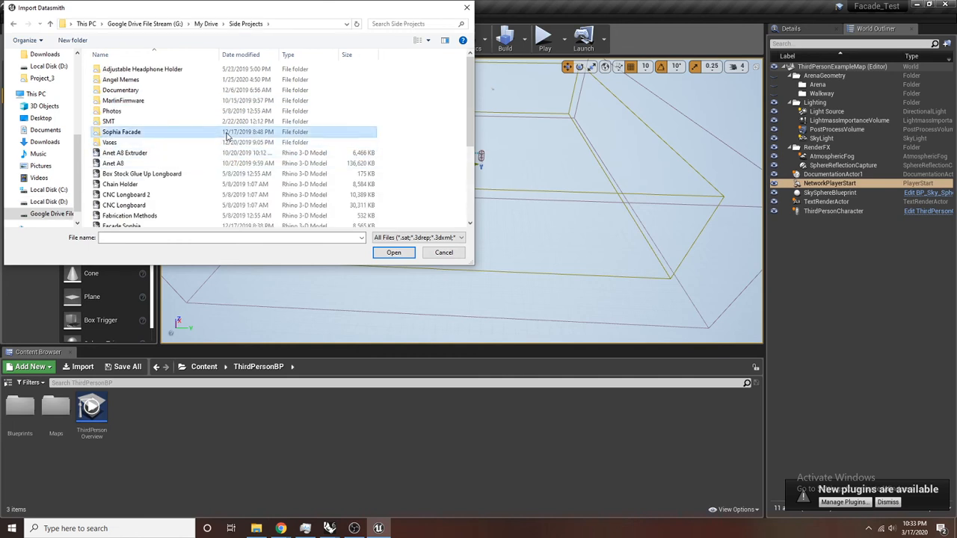
Choose the Facade Sophia Rhino 3-D model in the Side Projects folder as the Datasmith import file
{"action": "double_click", "coordinate": [172, 131]}
{"action": "left_click", "coordinate": [249, 23]}
{"action": "scroll", "coordinate": [190, 193], "scroll_direction": "down", "scroll_amount": 4}
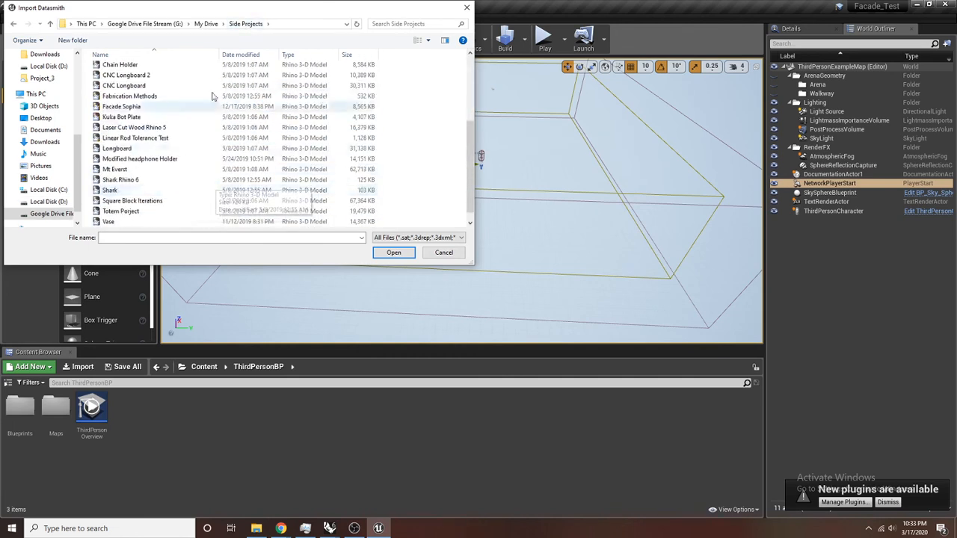
{"action": "scroll", "coordinate": [174, 112], "scroll_direction": "up", "scroll_amount": 1}
{"action": "scroll", "coordinate": [176, 123], "scroll_direction": "down", "scroll_amount": 1}
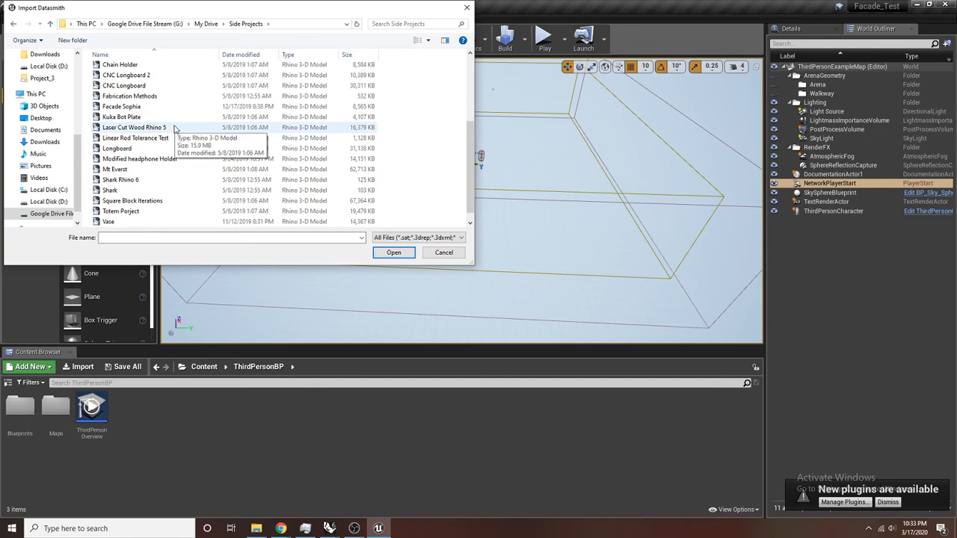
{"action": "left_click", "coordinate": [178, 108]}
{"action": "left_click", "coordinate": [394, 252]}
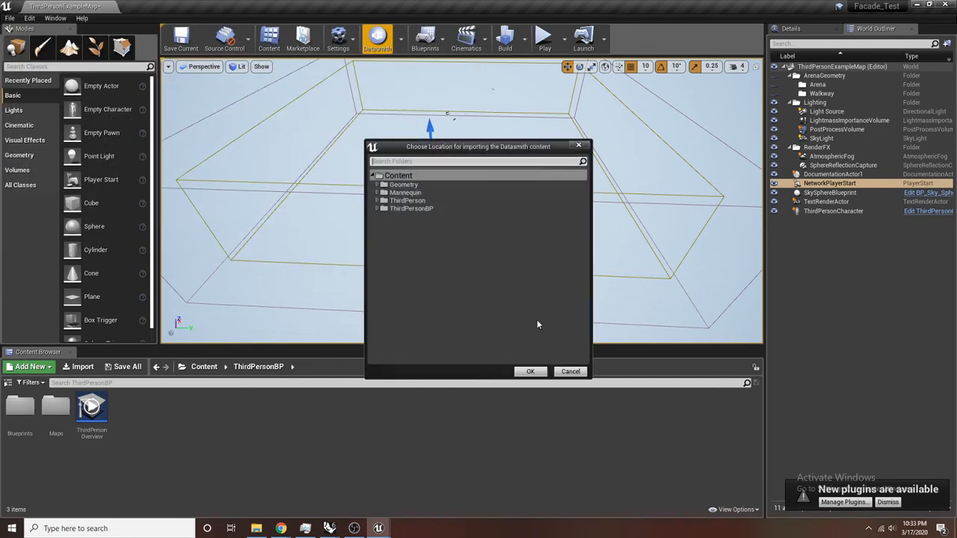
Set the Geometry content folder as the destination and import the model's geometry with a chord tolerance of 0.2 cm
{"action": "left_click", "coordinate": [377, 185]}
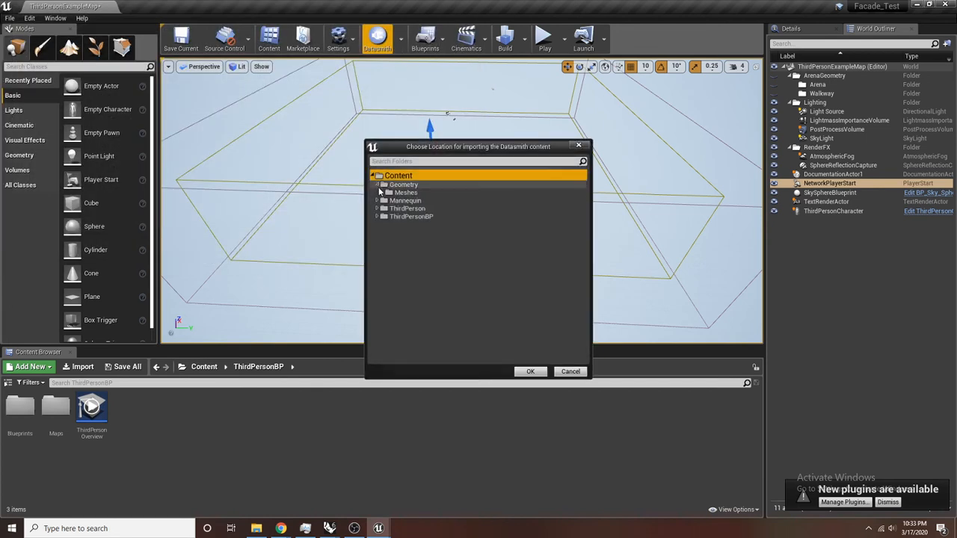
{"action": "left_click", "coordinate": [392, 184]}
{"action": "left_click", "coordinate": [377, 185]}
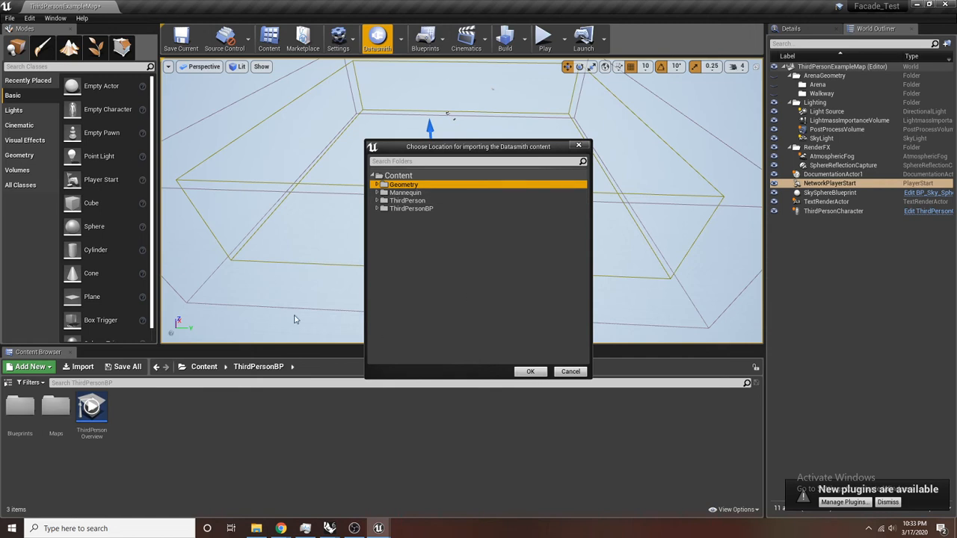
{"action": "left_click", "coordinate": [531, 372]}
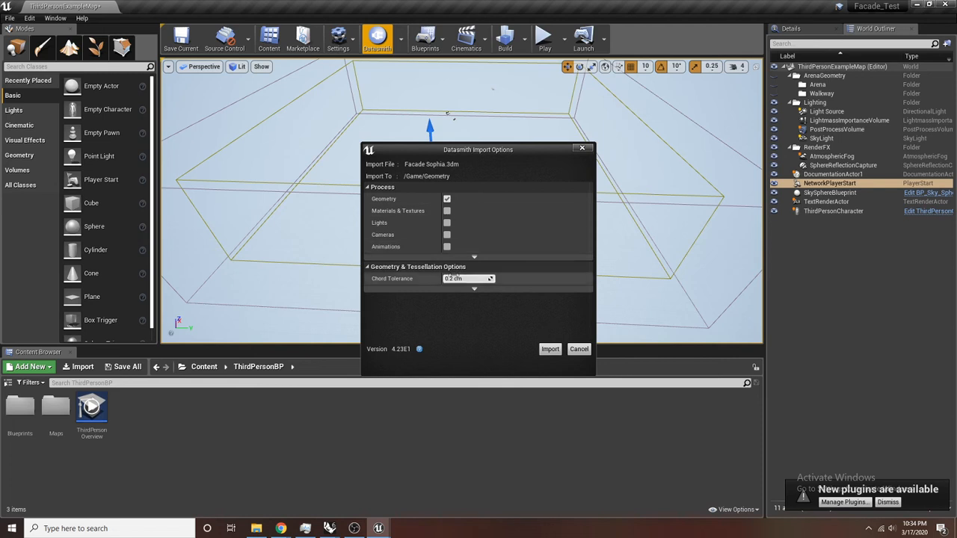
{"action": "left_click", "coordinate": [470, 278]}
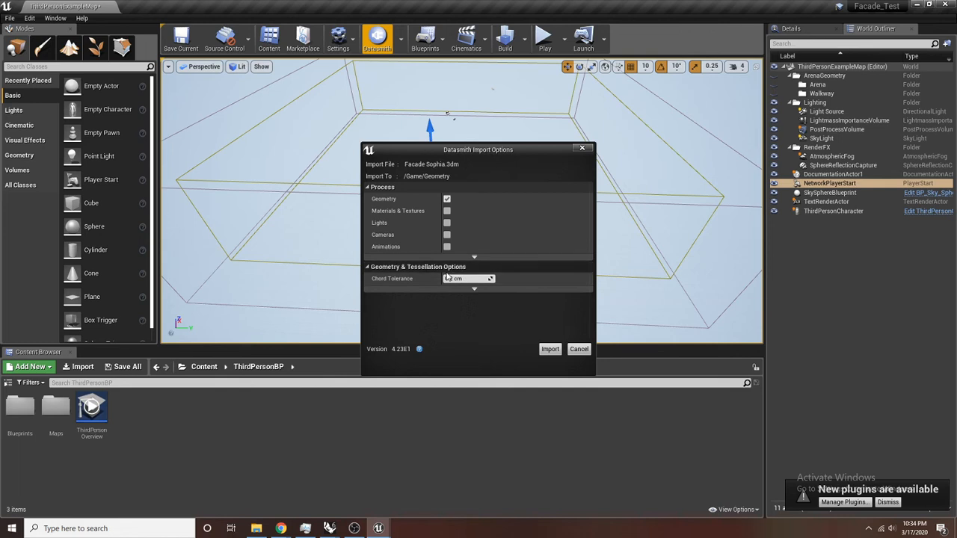
{"action": "left_click", "coordinate": [550, 349]}
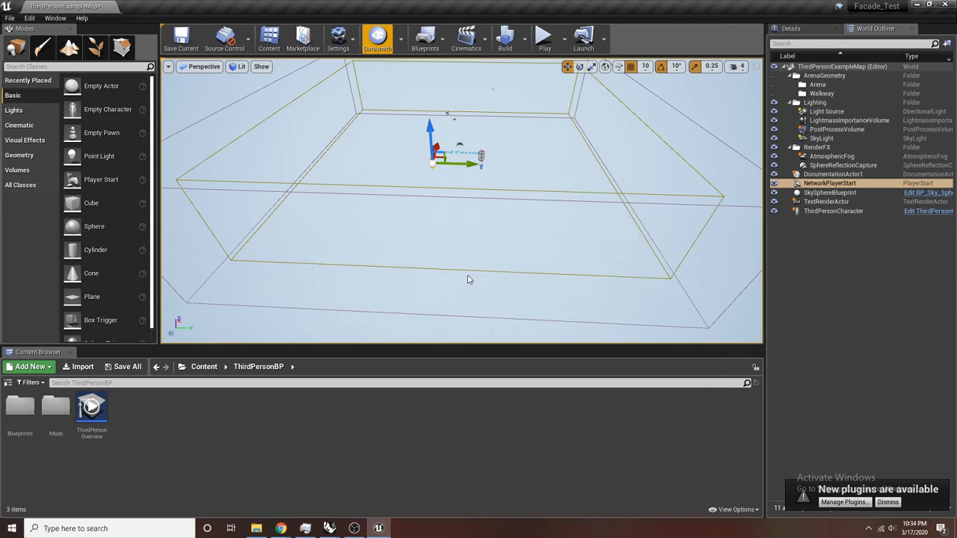
Examine the imported facade model from several sides and check the camera speed setting
{"action": "right_click_drag", "start_coordinate": [460, 246], "coordinate": [494, 229]}
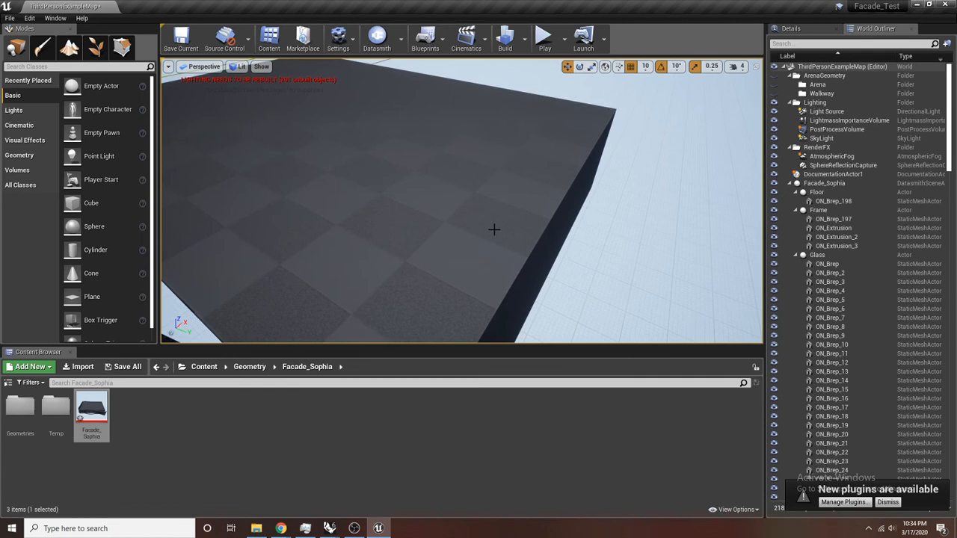
{"action": "right_click_drag", "start_coordinate": [513, 235], "coordinate": [619, 260]}
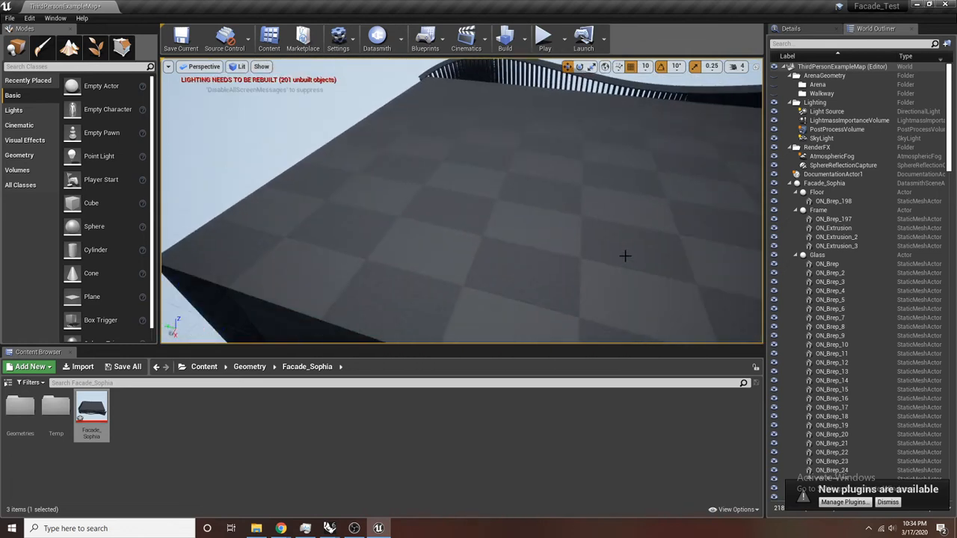
{"action": "left_click", "coordinate": [738, 67]}
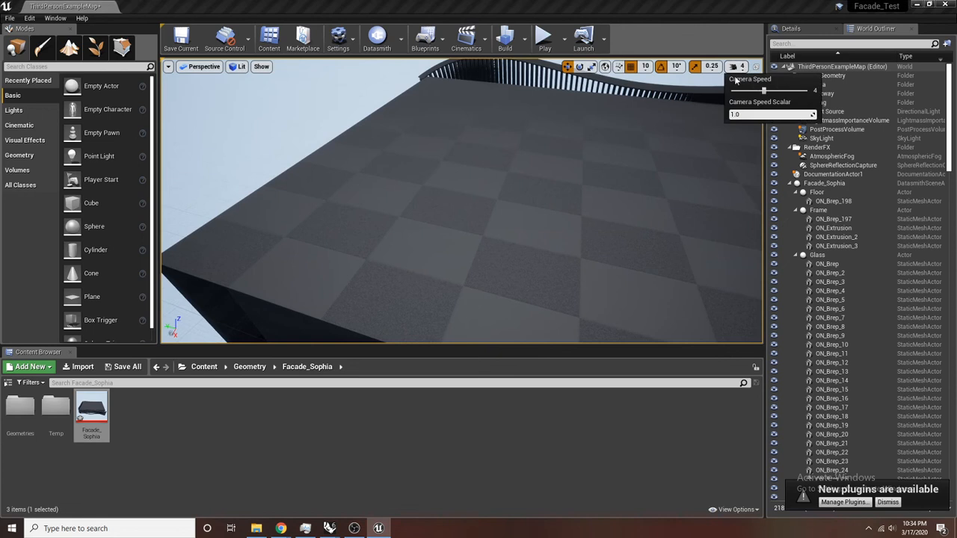
{"action": "right_click_drag", "start_coordinate": [331, 101], "coordinate": [333, 102]}
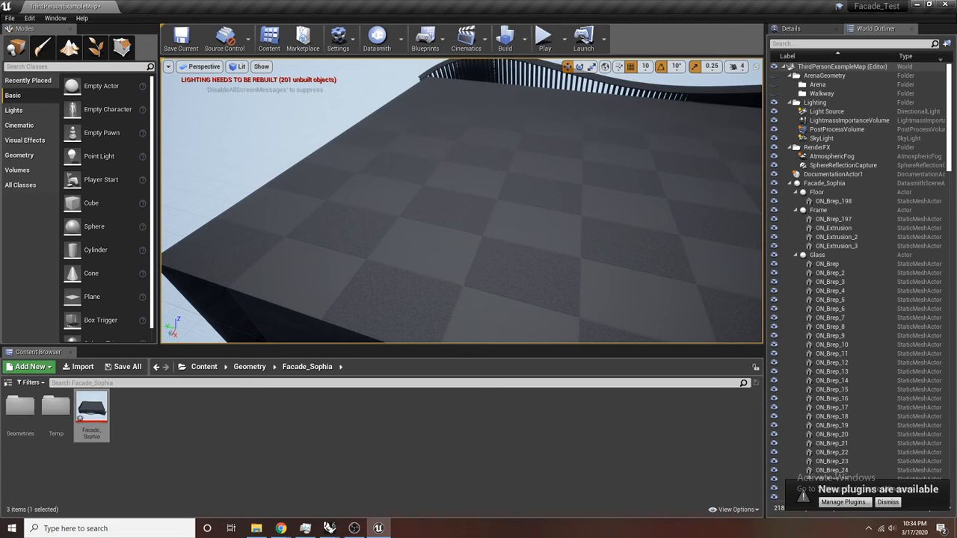
{"action": "right_click_drag", "start_coordinate": [332, 101], "coordinate": [368, 83]}
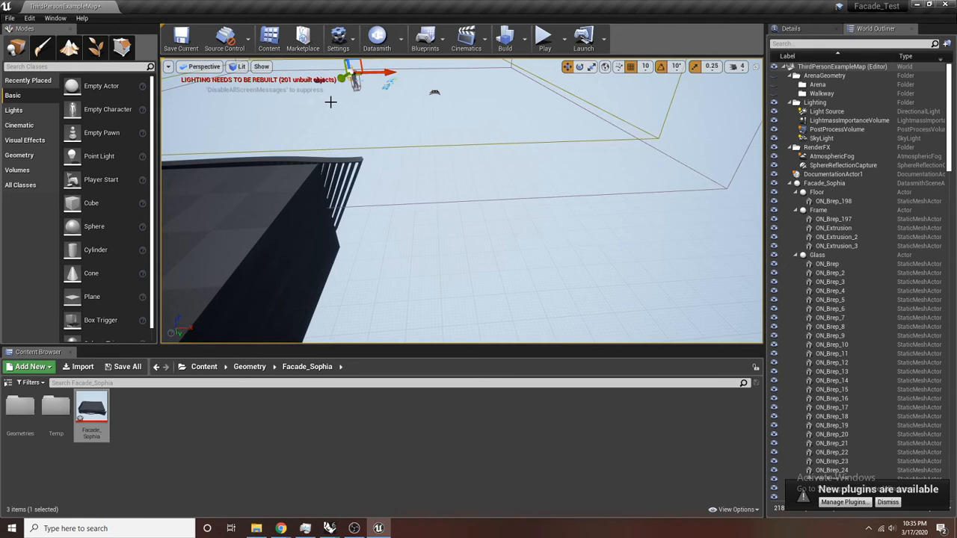
{"action": "right_click_drag", "start_coordinate": [285, 163], "coordinate": [511, 249]}
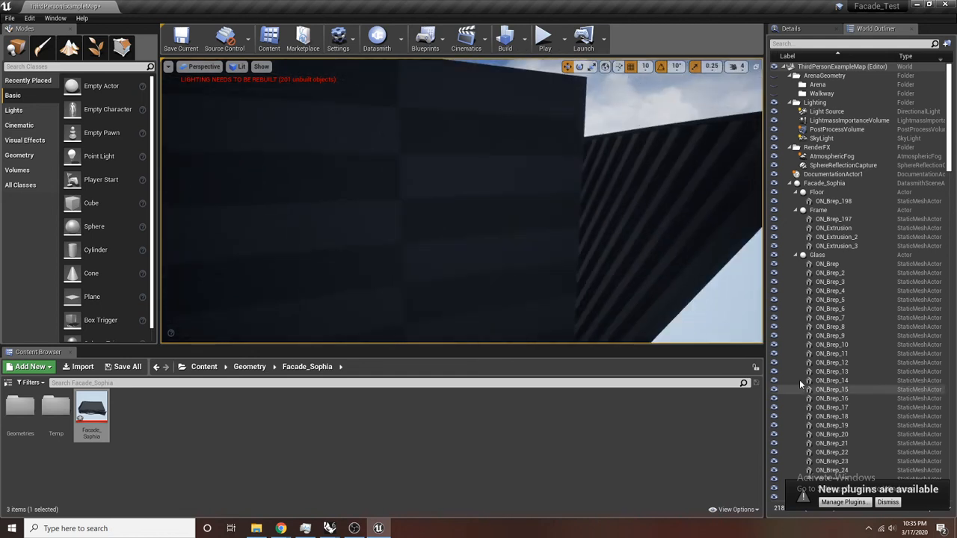
Collapse the Glass, Frame, Floor, Wood_Panel and Steel_Bottom groups under the Facade_Sophia scene actor
{"action": "left_click", "coordinate": [796, 255]}
{"action": "left_click", "coordinate": [795, 210]}
{"action": "left_click", "coordinate": [796, 192]}
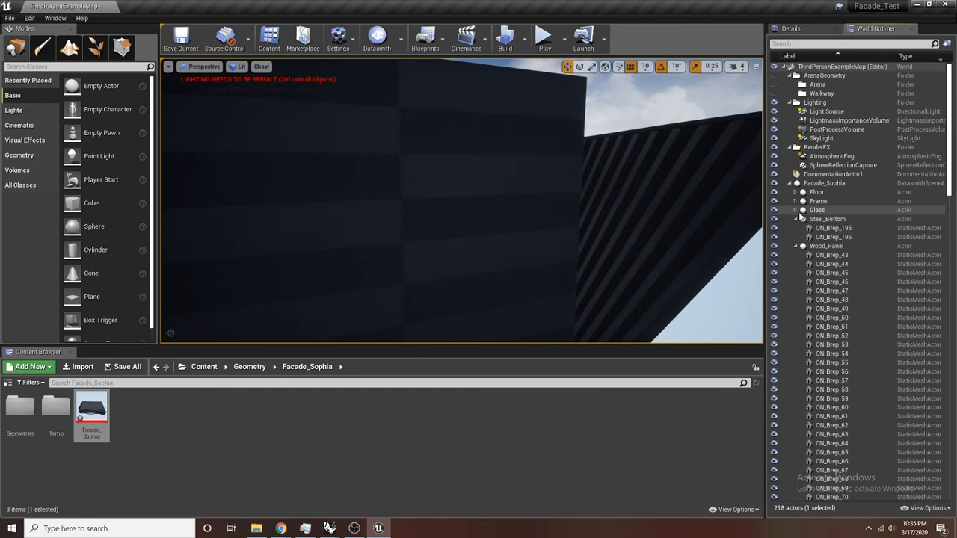
{"action": "left_click", "coordinate": [796, 246]}
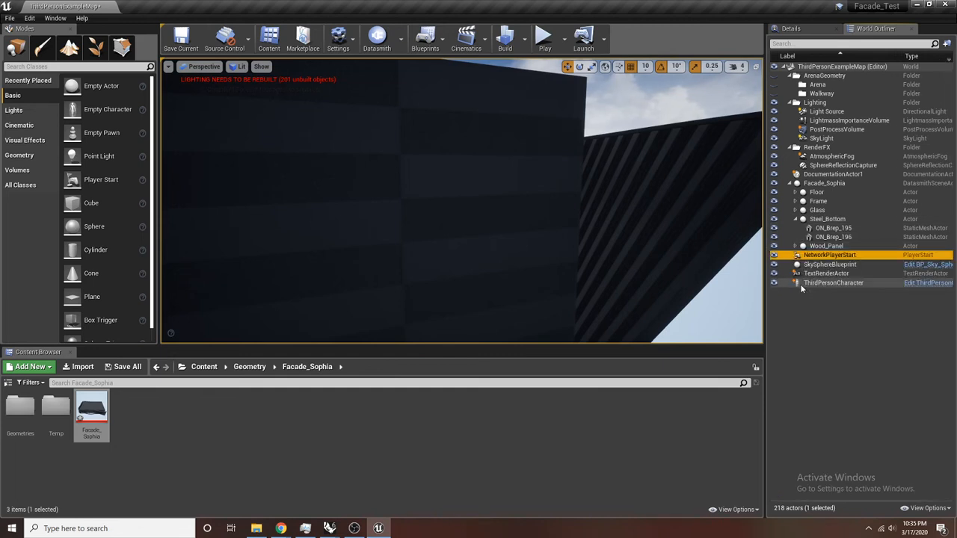
{"action": "left_click", "coordinate": [796, 219]}
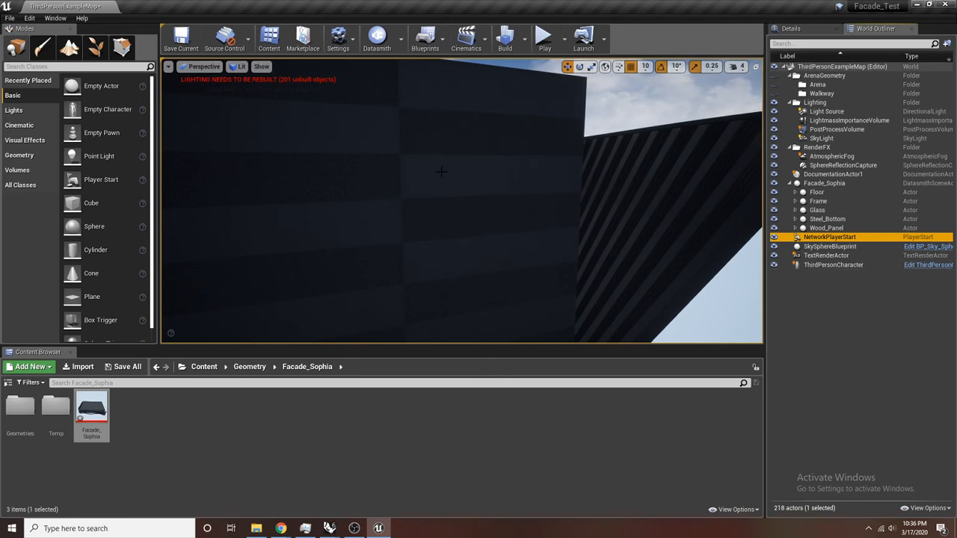
Create a folder named Materials inside the Geometry content folder and open it
{"action": "right_click_drag", "start_coordinate": [482, 180], "coordinate": [524, 166]}
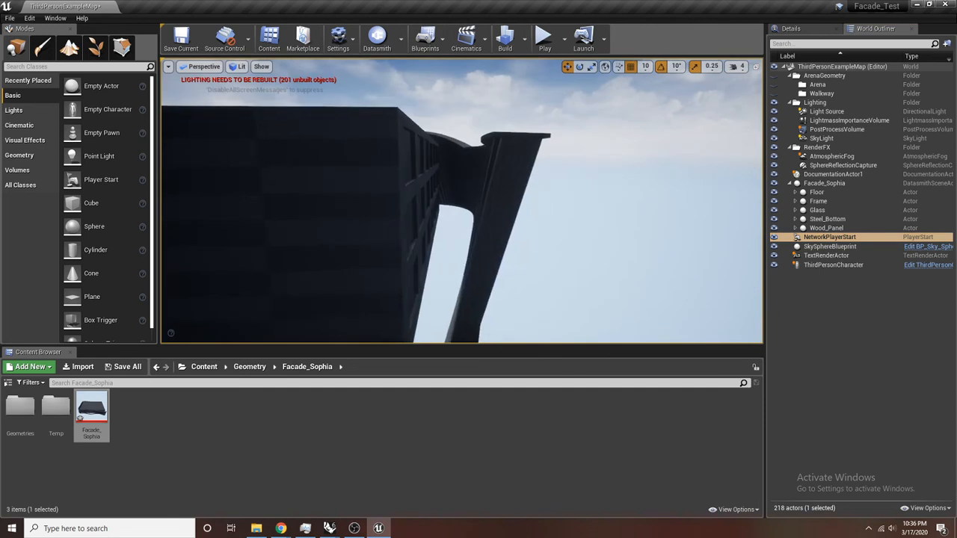
{"action": "left_click", "coordinate": [249, 367]}
{"action": "right_click", "coordinate": [163, 420]}
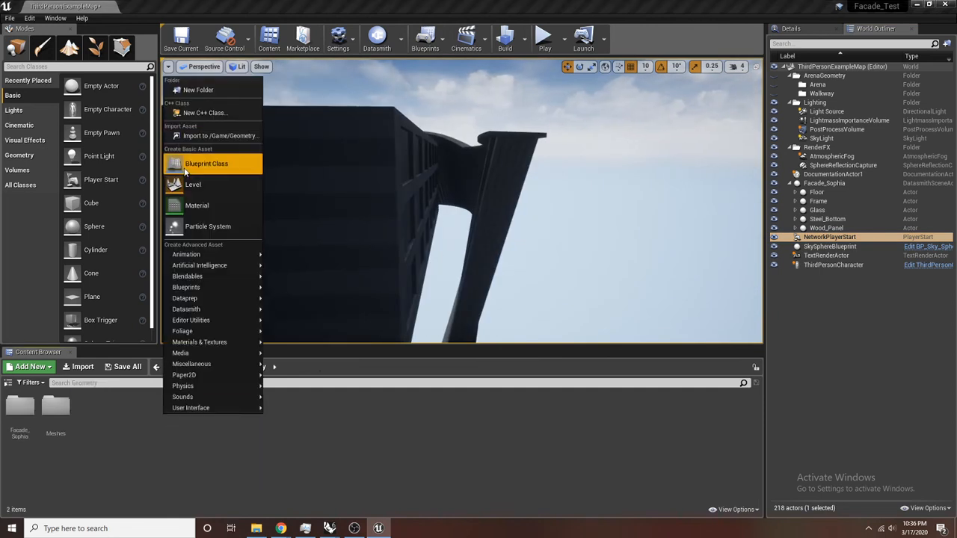
{"action": "left_click", "coordinate": [214, 424]}
{"action": "right_click", "coordinate": [215, 424]}
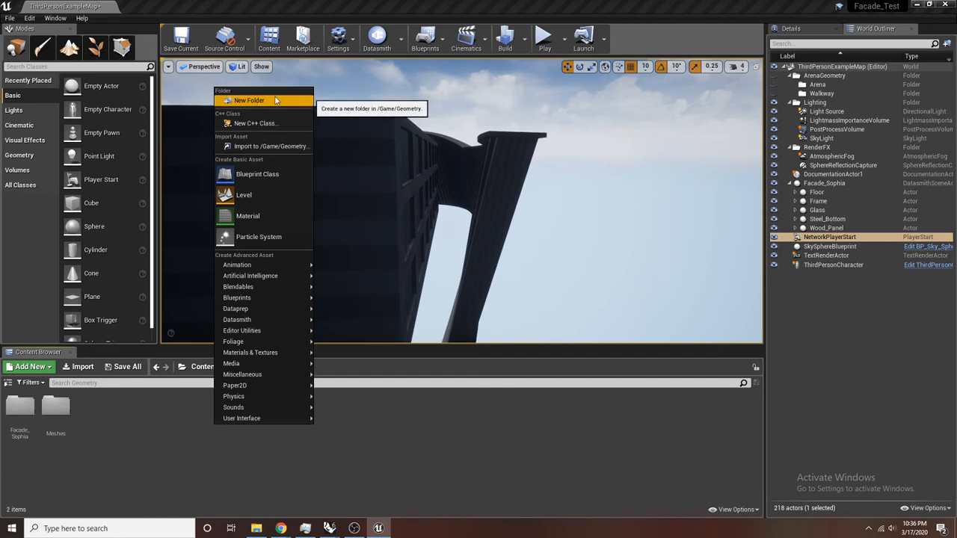
{"action": "left_click", "coordinate": [293, 101]}
{"action": "type", "text": "Materials"}
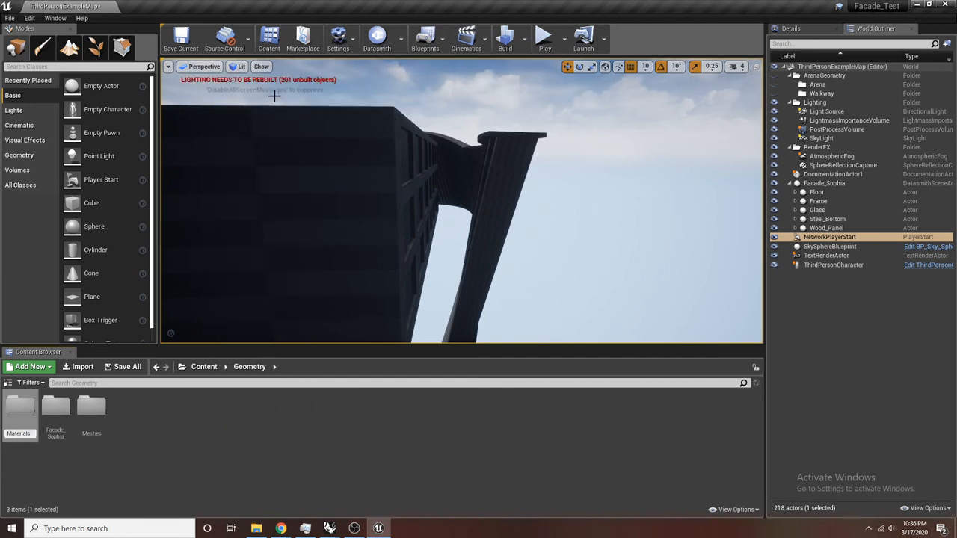
{"action": "key", "text": "Return"}
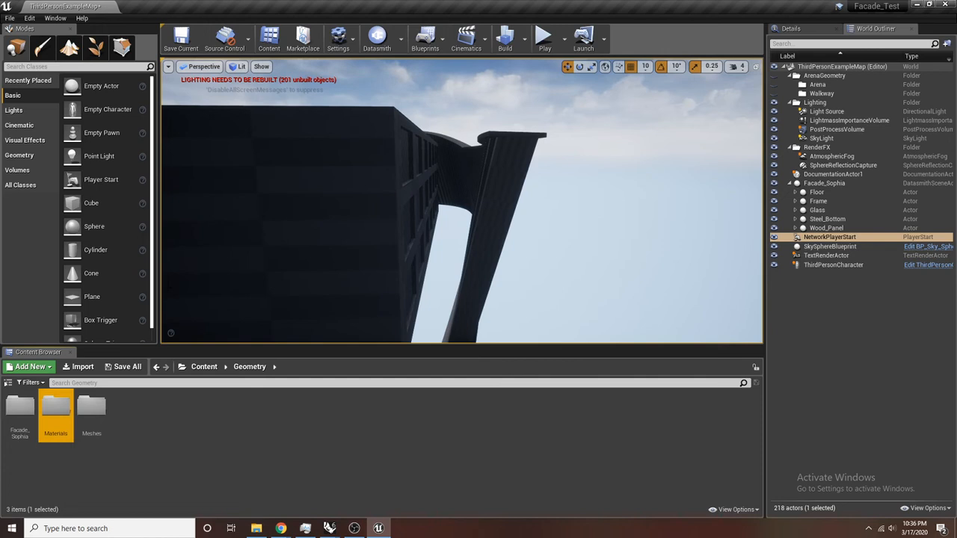
{"action": "left_click", "coordinate": [228, 493]}
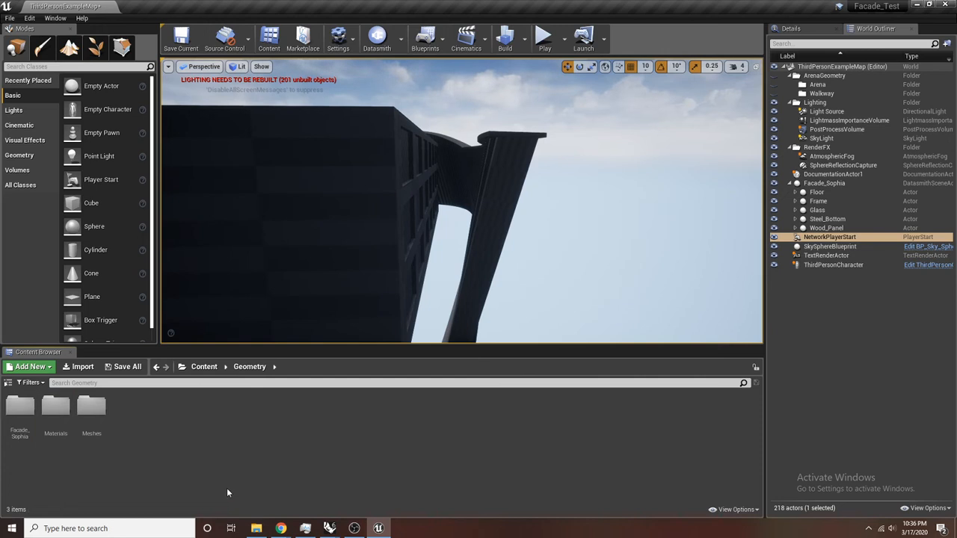
{"action": "double_click", "coordinate": [57, 407]}
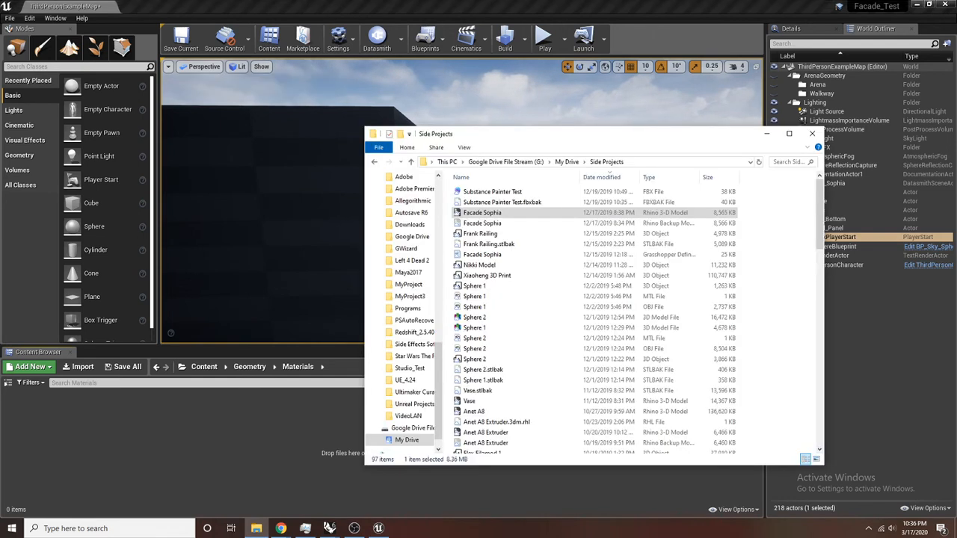
In File Explorer, go to the Archtiectural Templates folder in My Drive and move the window out of the way
{"action": "left_click_drag", "start_coordinate": [591, 139], "coordinate": [623, 142]}
{"action": "left_click", "coordinate": [600, 165]}
{"action": "scroll", "coordinate": [596, 339], "scroll_direction": "down", "scroll_amount": 3}
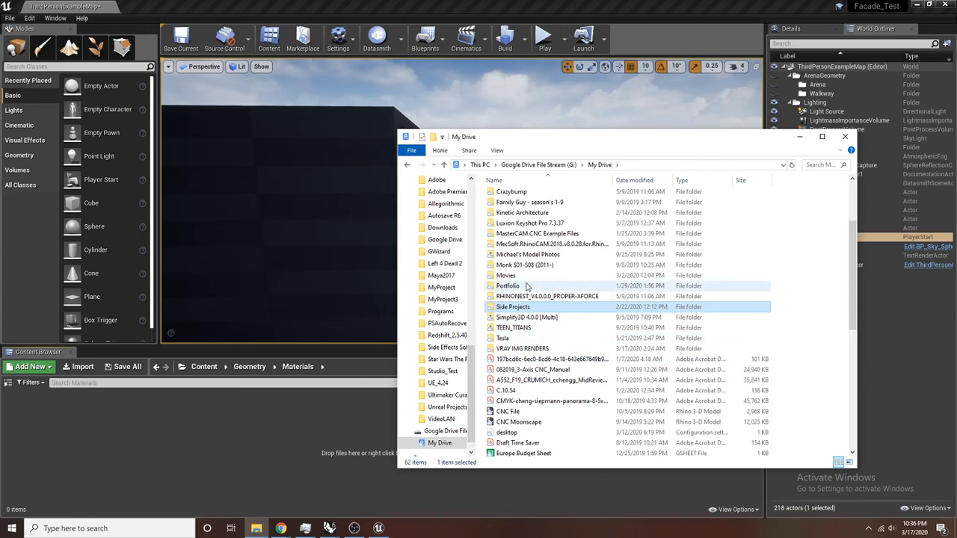
{"action": "scroll", "coordinate": [523, 295], "scroll_direction": "up", "scroll_amount": 3}
{"action": "double_click", "coordinate": [548, 250]}
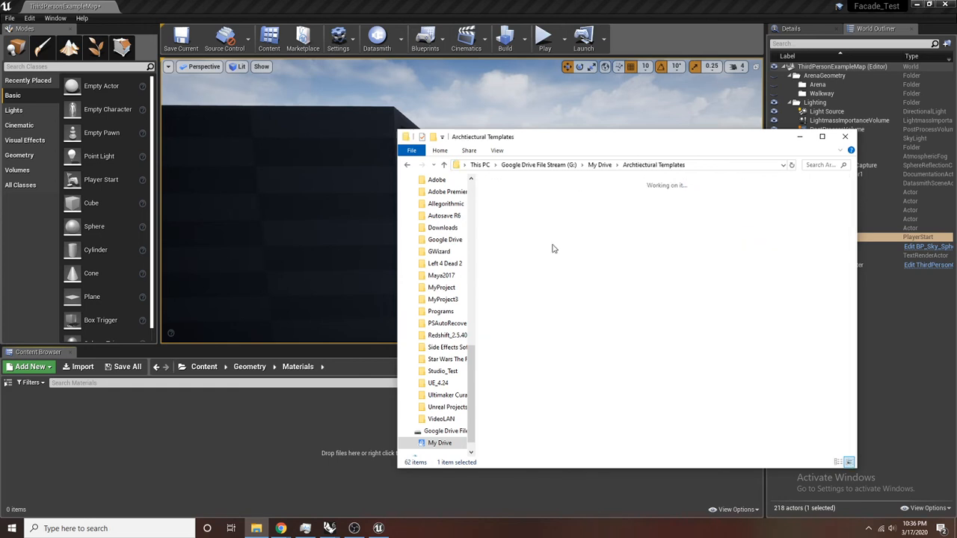
{"action": "left_click_drag", "start_coordinate": [620, 141], "coordinate": [956, 161]}
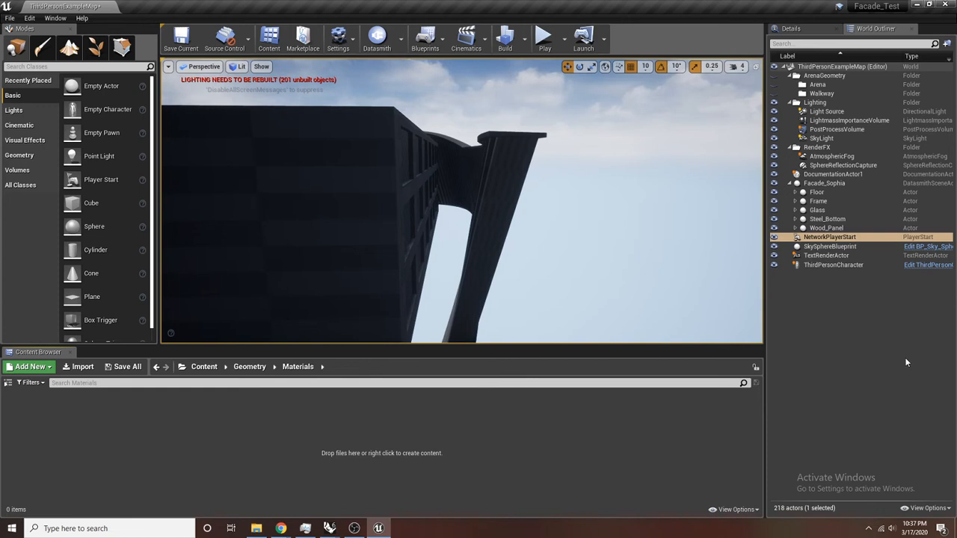
Create a material named Concrete in the Materials folder and open it in the material editor
{"action": "right_click_drag", "start_coordinate": [627, 280], "coordinate": [588, 299]}
{"action": "right_click", "coordinate": [193, 433]}
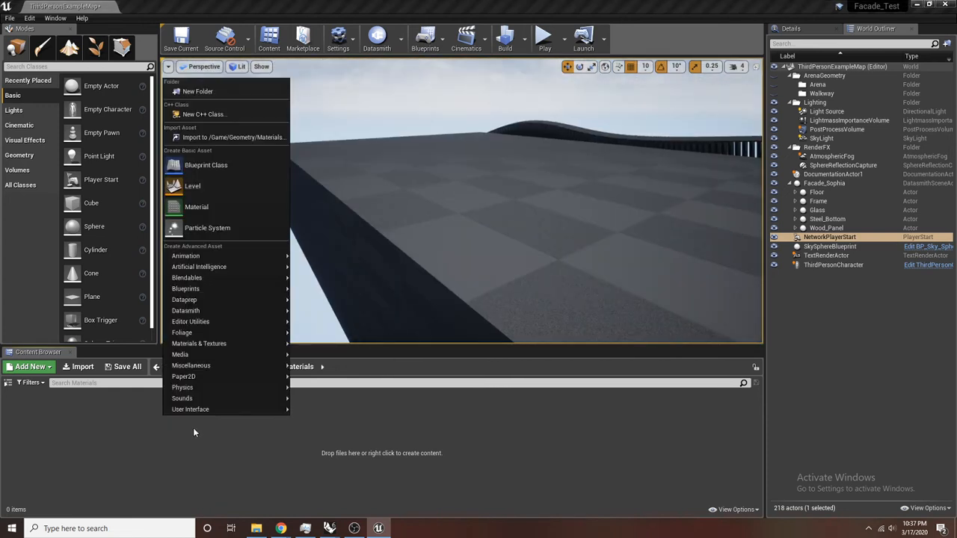
{"action": "left_click", "coordinate": [317, 469]}
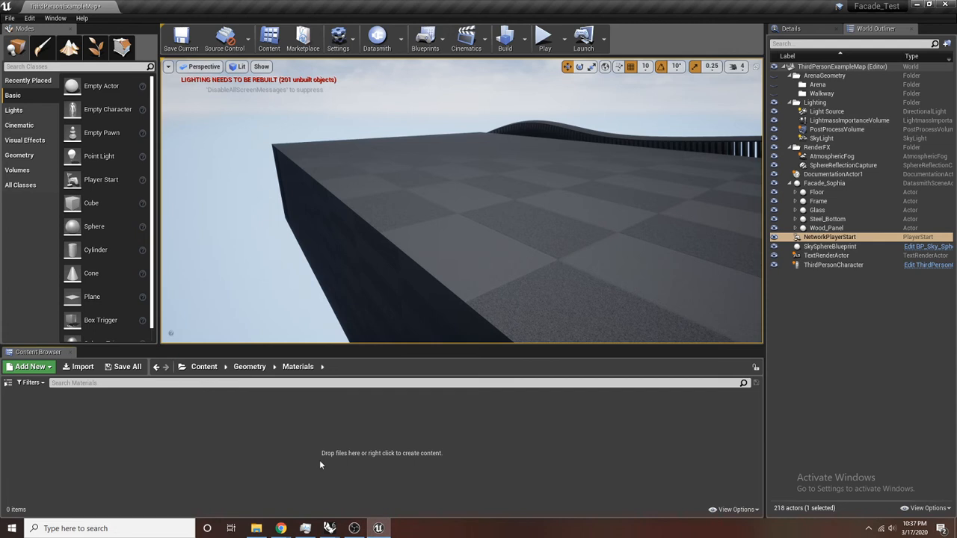
{"action": "right_click", "coordinate": [273, 404]}
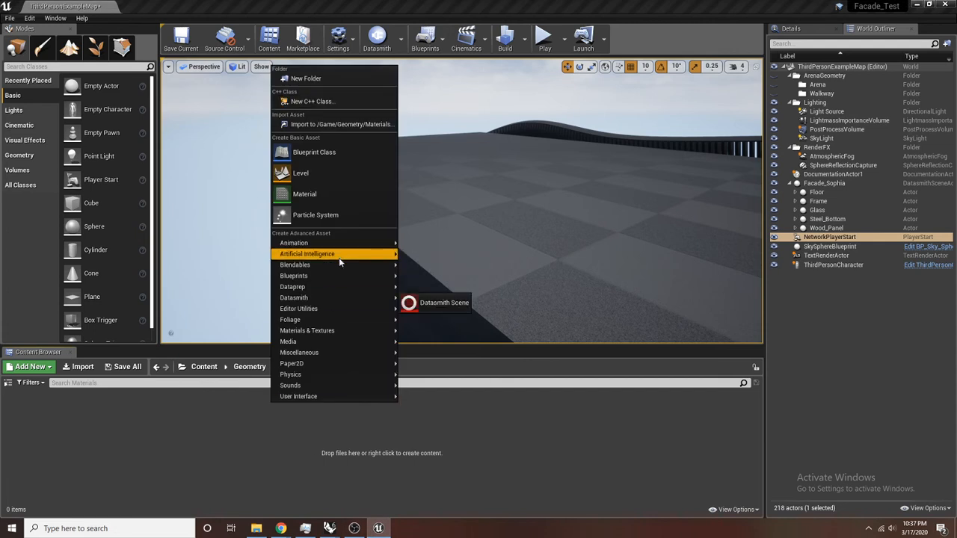
{"action": "mouse_move", "coordinate": [342, 243]}
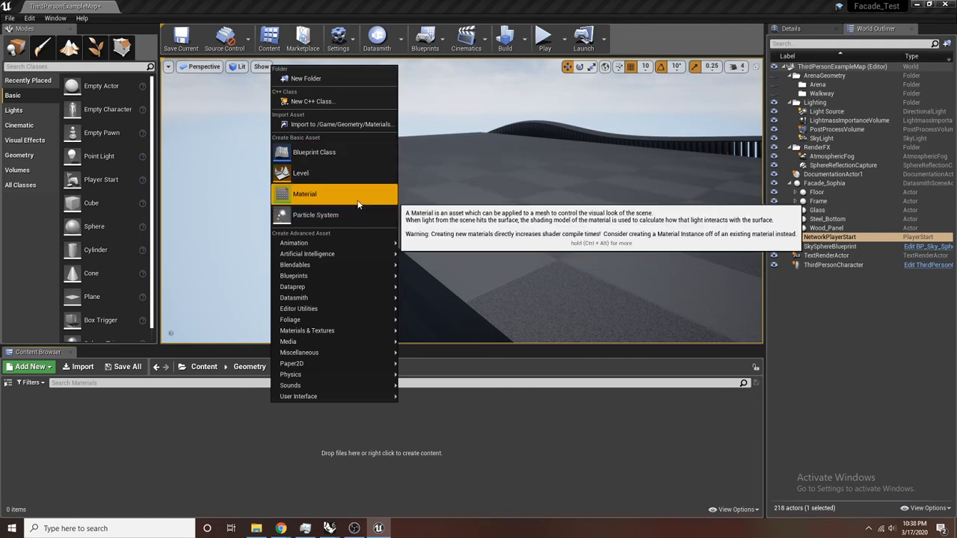
{"action": "left_click", "coordinate": [358, 204]}
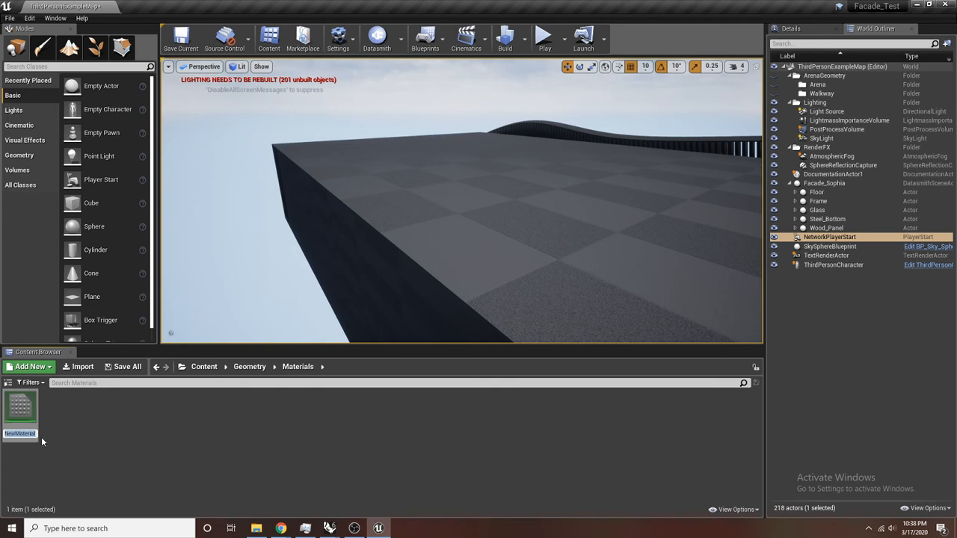
{"action": "type", "text": "Con"}
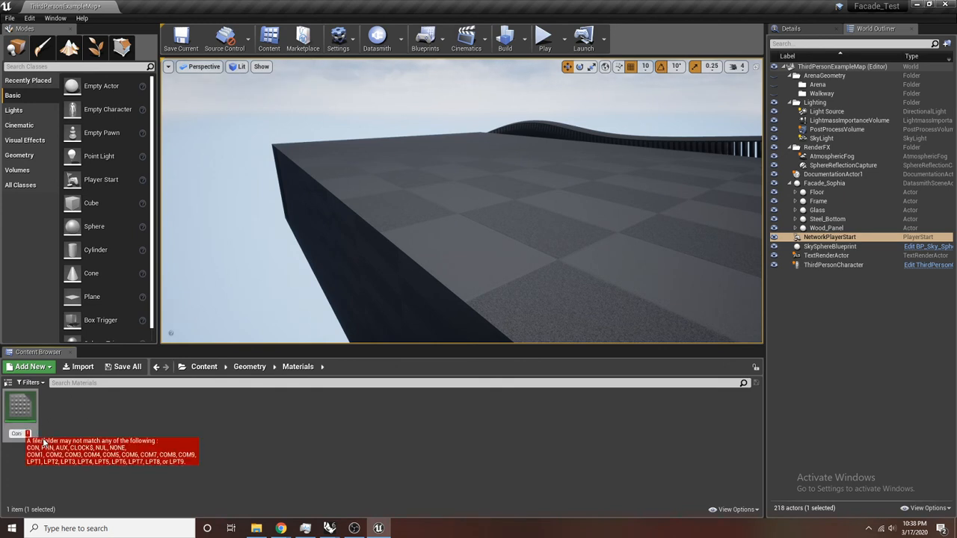
{"action": "type", "text": "crete"}
{"action": "key", "text": "Return"}
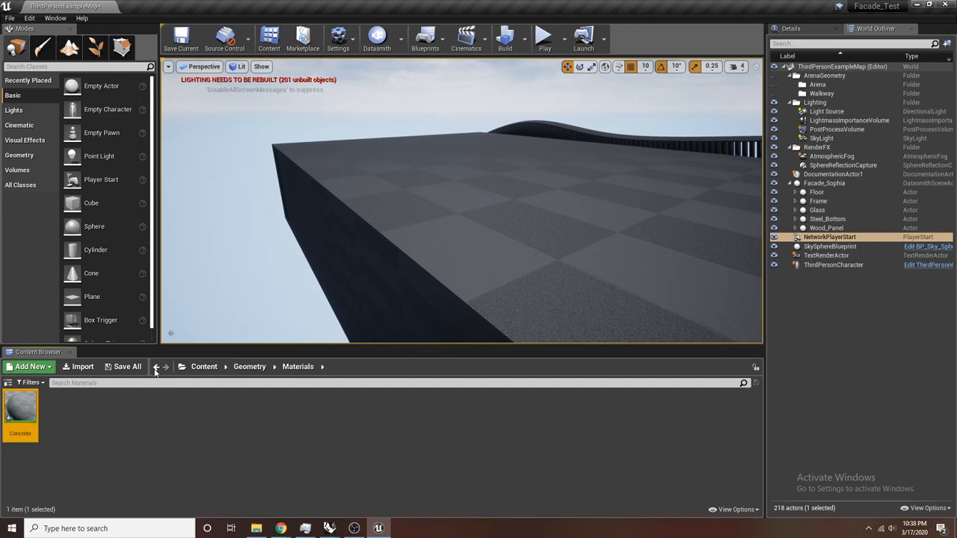
{"action": "mouse_move", "coordinate": [18, 410]}
{"action": "double_click", "coordinate": [28, 404]}
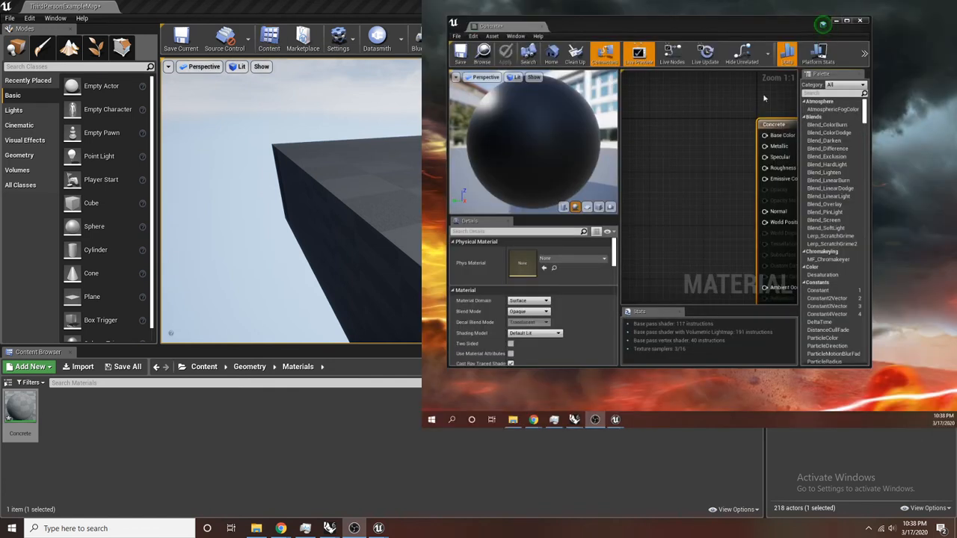
{"action": "left_click", "coordinate": [847, 20]}
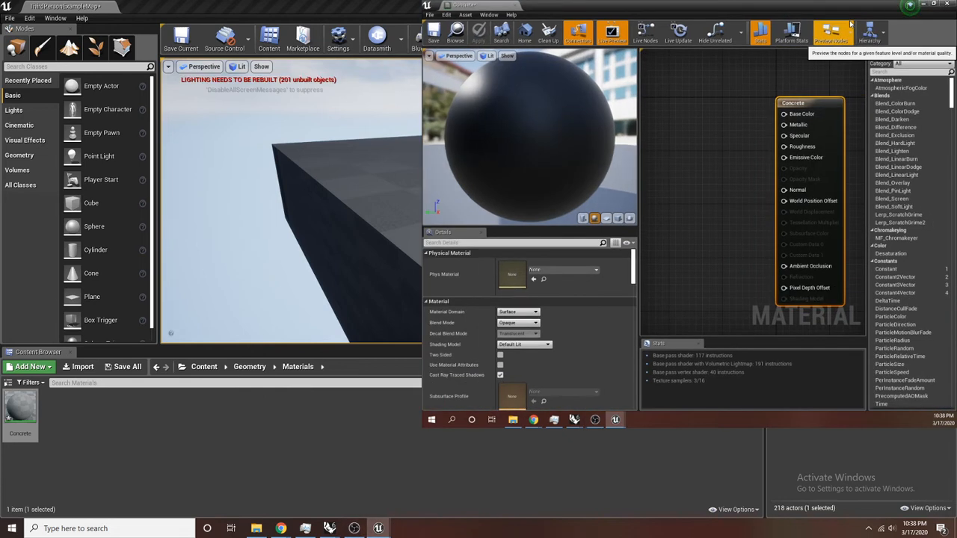
{"action": "left_click", "coordinate": [933, 3]}
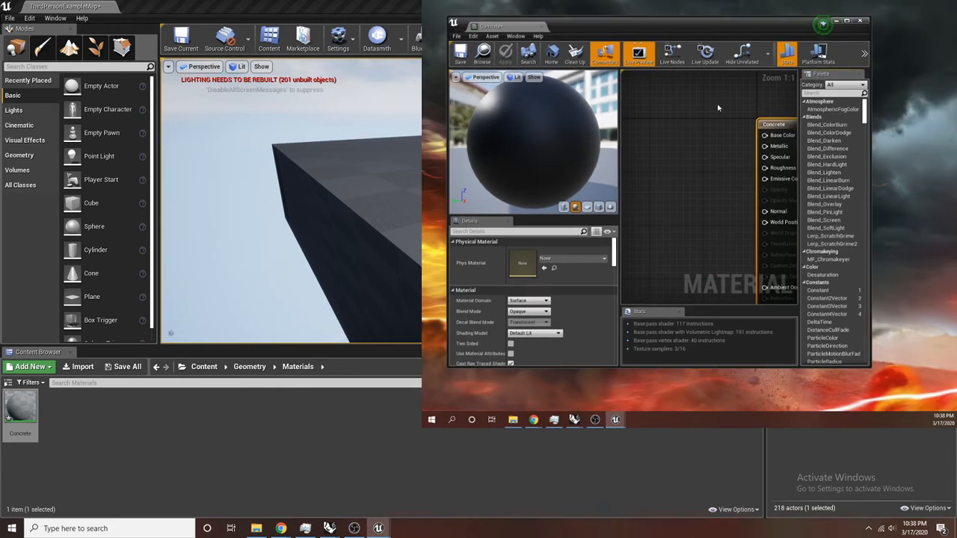
{"action": "scroll", "coordinate": [692, 157], "scroll_direction": "down", "scroll_amount": 3}
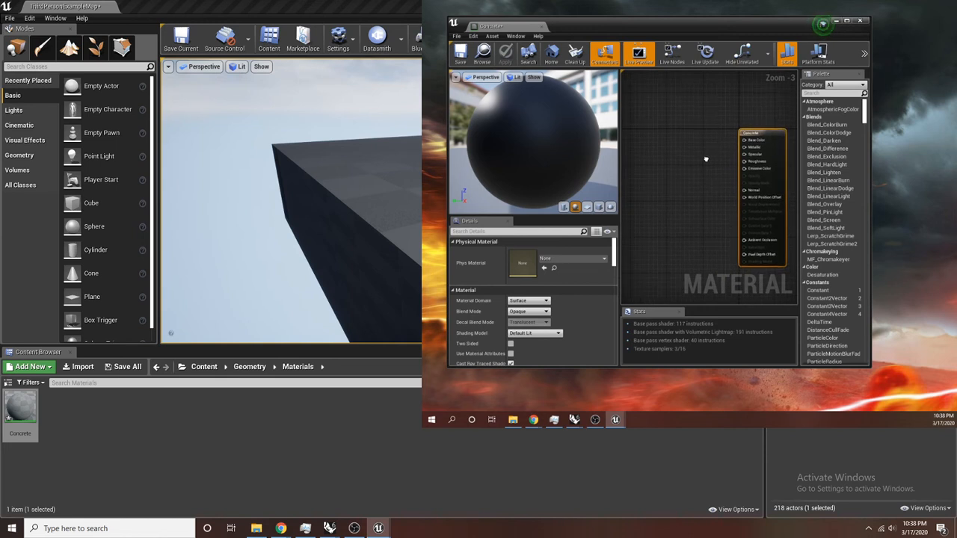
{"action": "mouse_move", "coordinate": [707, 161]}
{"action": "right_mouse_down"}
{"action": "mouse_move", "coordinate": [758, 160]}
{"action": "mouse_move", "coordinate": [703, 154]}
{"action": "right_mouse_up"}
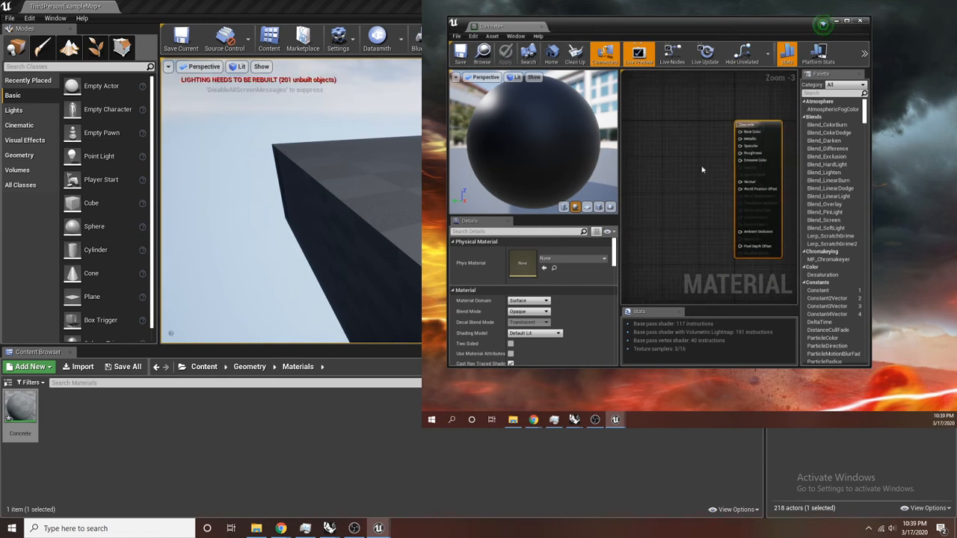
Import the five dusty-floor-granite PNG textures (COLOR, DISP, NRM, OCC and SPEC) from the Generic Concrete folder into the project's Materials folder
{"action": "left_click", "coordinate": [513, 419]}
{"action": "left_click", "coordinate": [637, 92]}
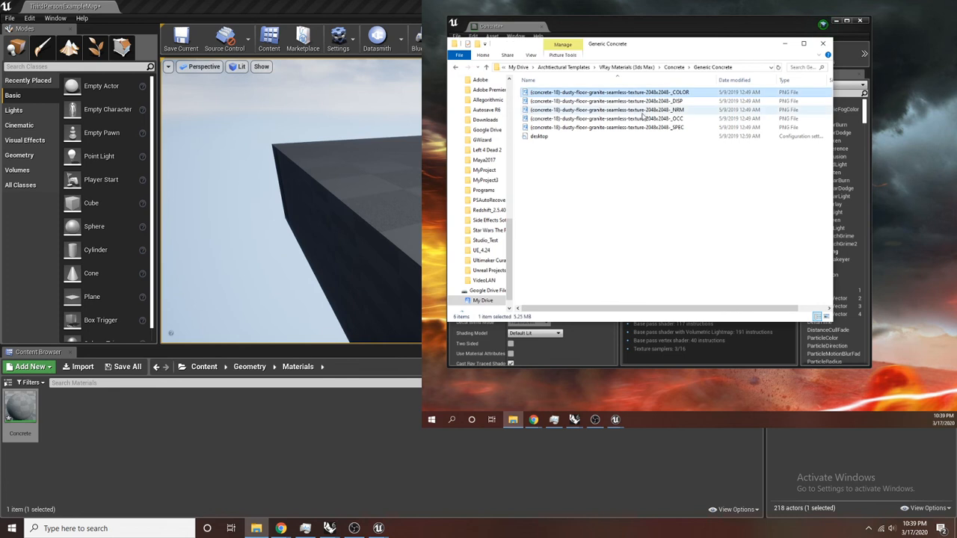
{"action": "left_click", "coordinate": [648, 128], "text": "shift"}
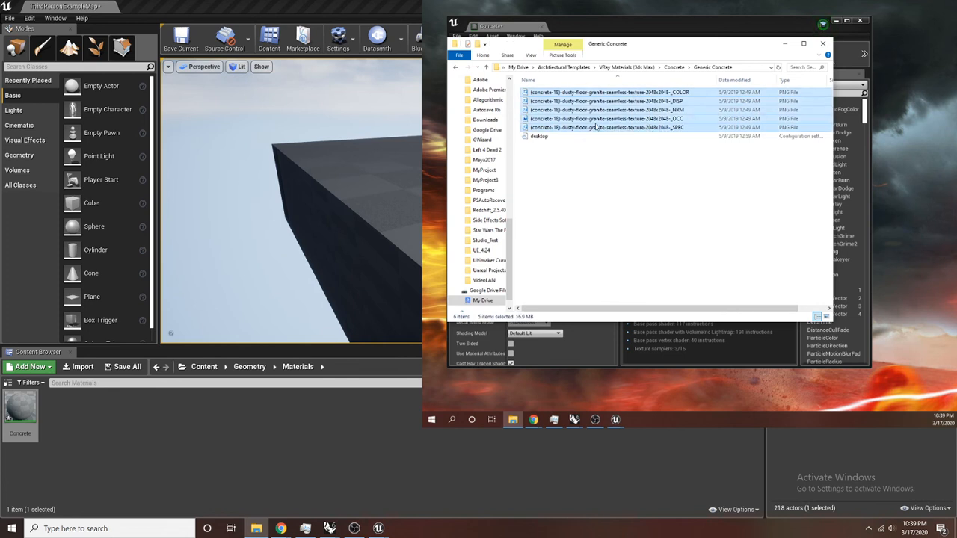
{"action": "left_click_drag", "start_coordinate": [707, 45], "coordinate": [524, 82]}
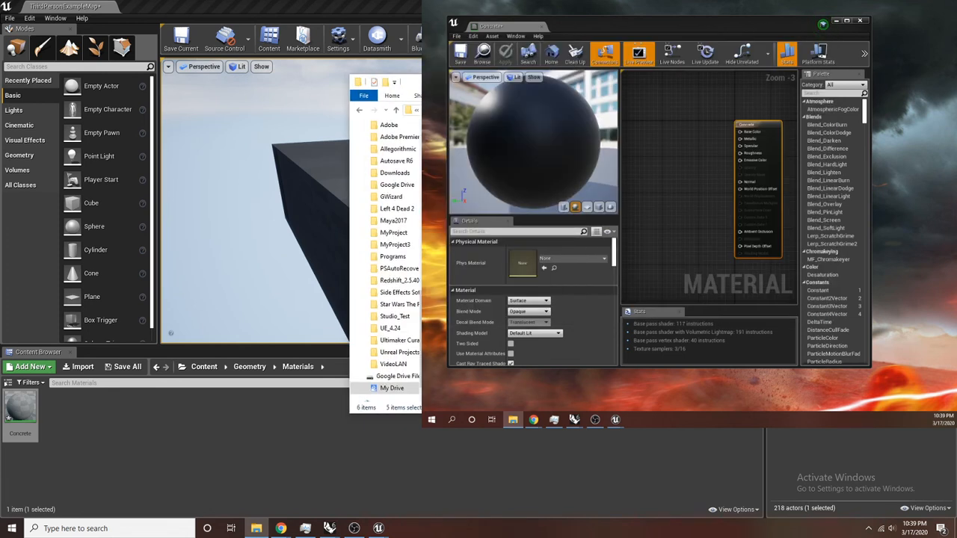
{"action": "left_click", "coordinate": [613, 277]}
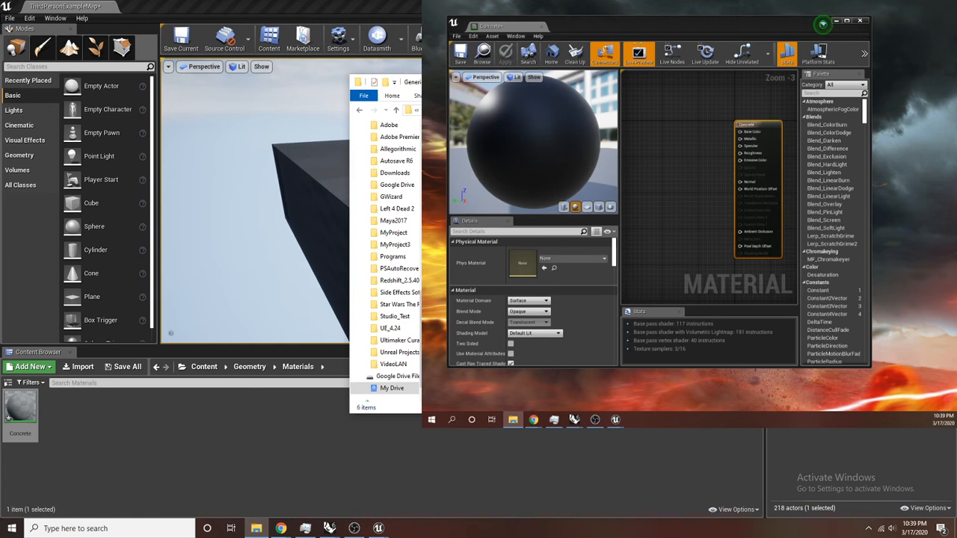
{"action": "left_click", "coordinate": [524, 187]}
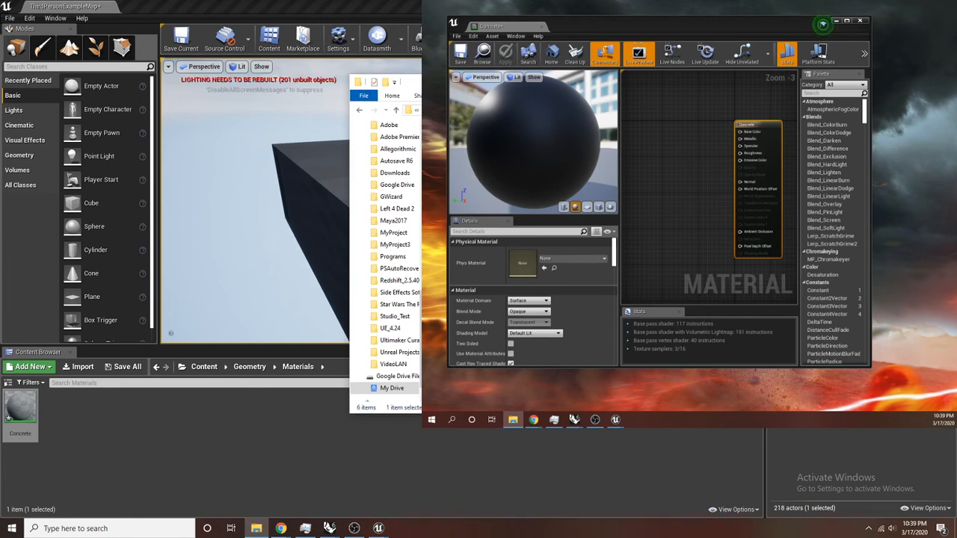
{"action": "left_click_drag", "start_coordinate": [709, 83], "coordinate": [704, 53]}
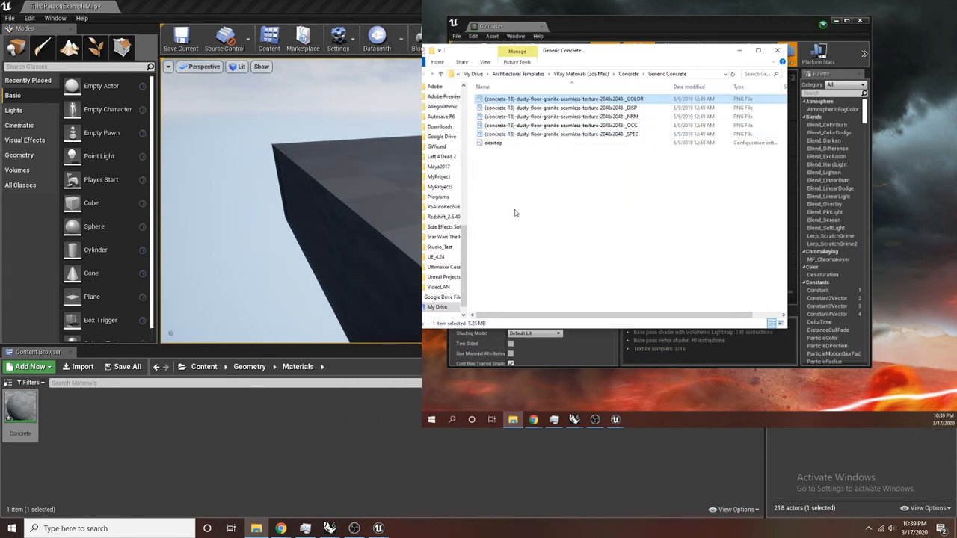
{"action": "left_click_drag", "start_coordinate": [627, 53], "coordinate": [635, 145]}
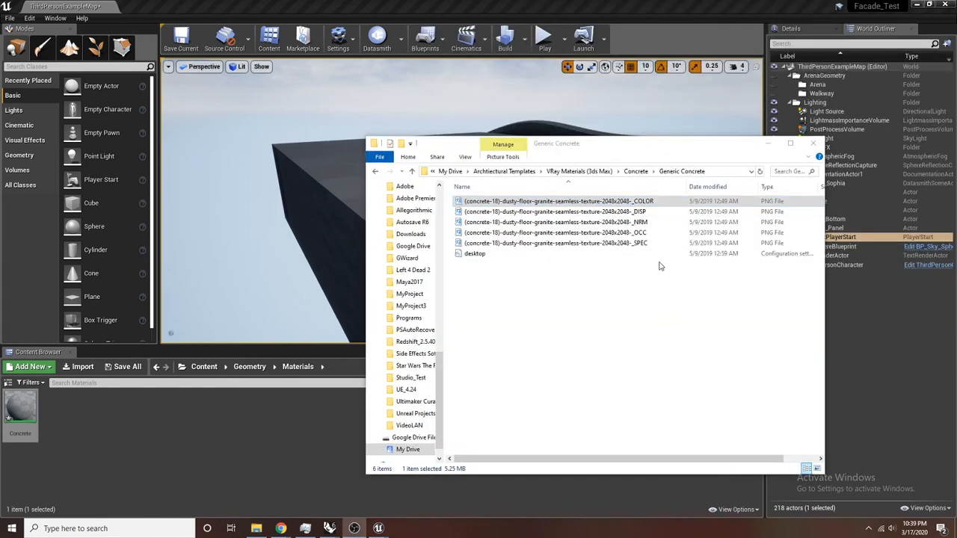
{"action": "left_click", "coordinate": [652, 247], "text": "shift"}
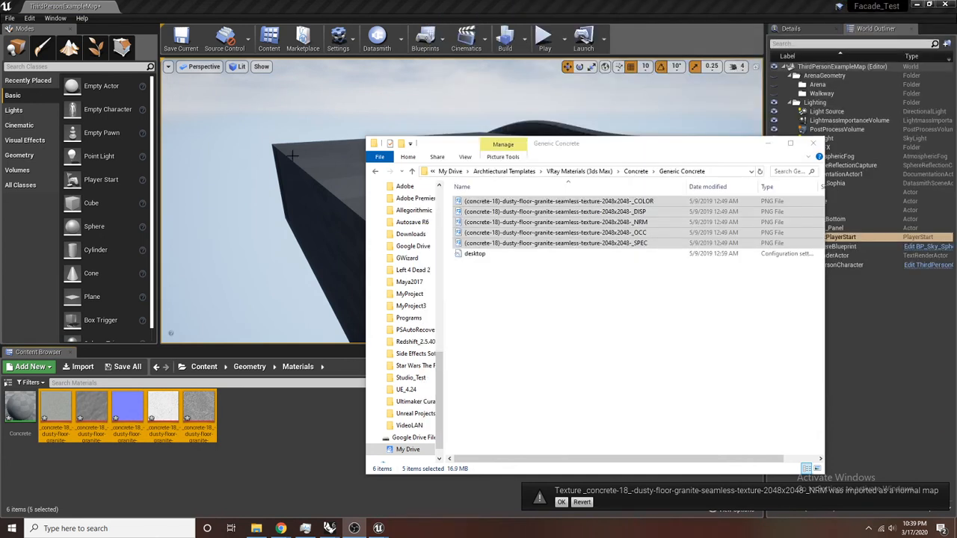
{"action": "left_click_drag", "start_coordinate": [730, 148], "coordinate": [826, 109]}
{"action": "left_click", "coordinate": [284, 415]}
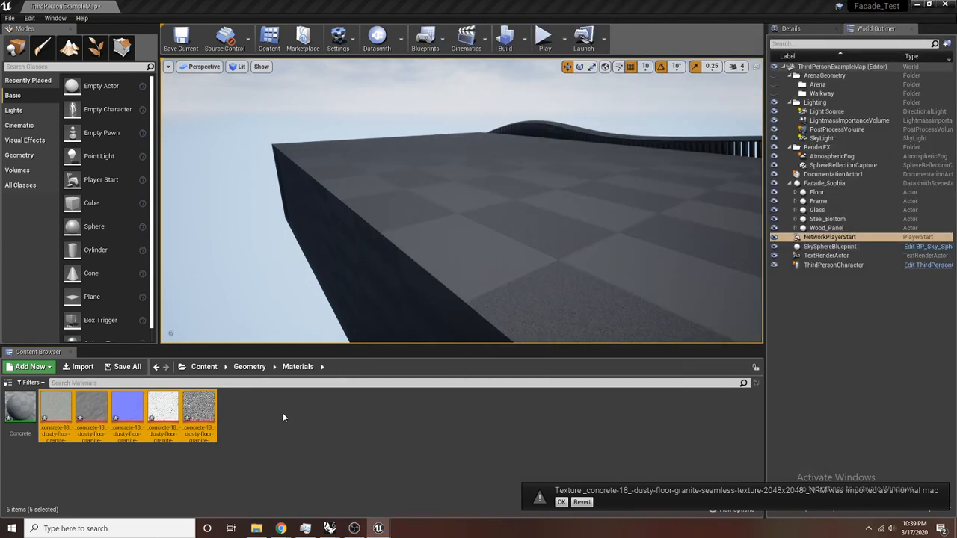
{"action": "right_click_drag", "start_coordinate": [394, 204], "coordinate": [374, 240]}
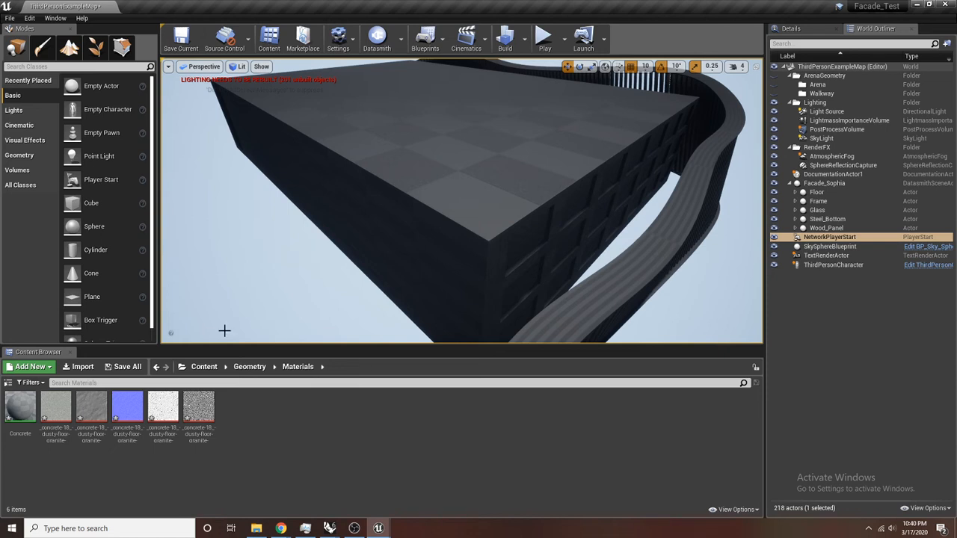
{"action": "right_click_drag", "start_coordinate": [458, 281], "coordinate": [496, 284]}
{"action": "right_click_drag", "start_coordinate": [444, 263], "coordinate": [444, 257]}
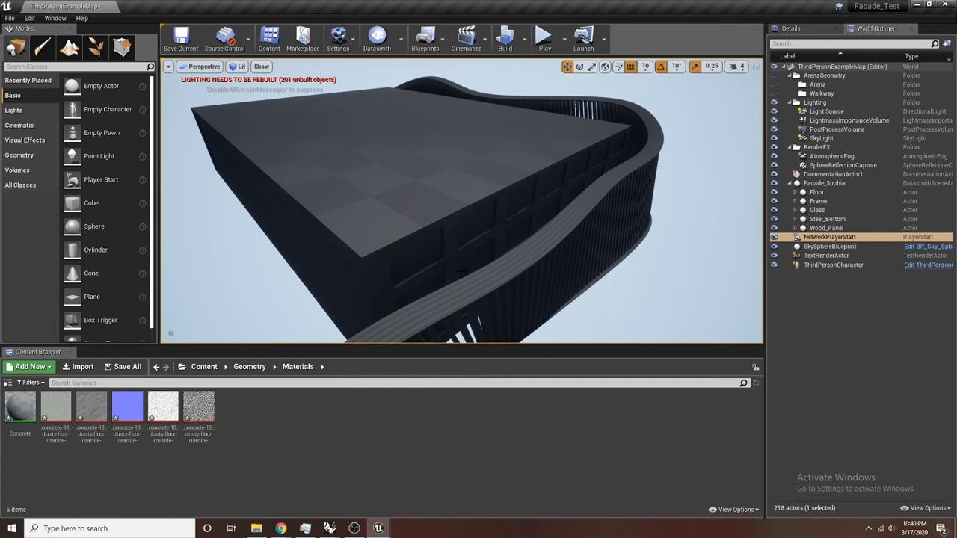
{"action": "mouse_move", "coordinate": [443, 257]}
{"action": "right_mouse_down"}
{"action": "mouse_move", "coordinate": [423, 273]}
{"action": "mouse_move", "coordinate": [428, 253]}
{"action": "mouse_move", "coordinate": [439, 249]}
{"action": "right_mouse_up"}
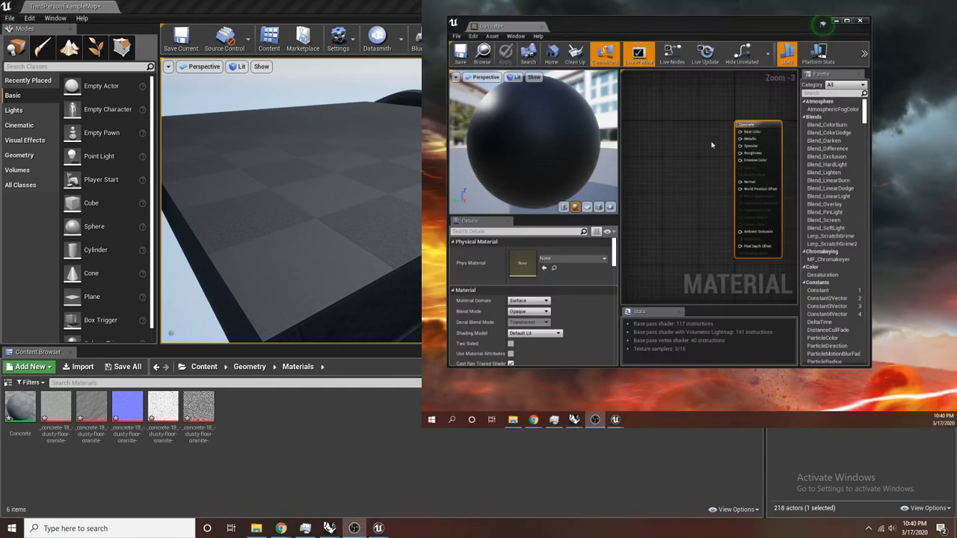
Add all five imported concrete textures to the Concrete material graph as texture samples
{"action": "mouse_move", "coordinate": [652, 129]}
{"action": "right_mouse_down"}
{"action": "mouse_move", "coordinate": [663, 121]}
{"action": "mouse_move", "coordinate": [640, 131]}
{"action": "right_mouse_up"}
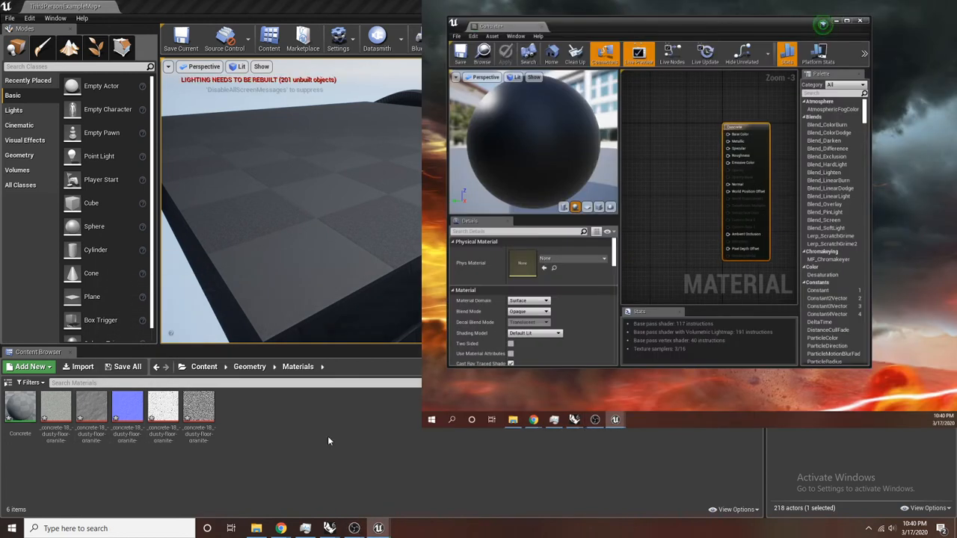
{"action": "left_click", "coordinate": [199, 413]}
{"action": "left_click", "coordinate": [71, 404], "text": "shift"}
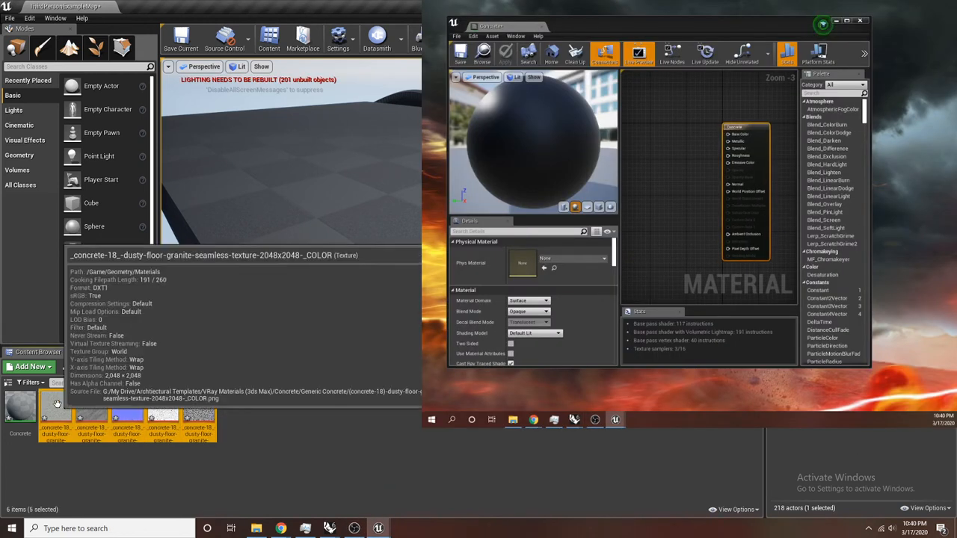
{"action": "left_click_drag", "start_coordinate": [90, 412], "coordinate": [649, 173]}
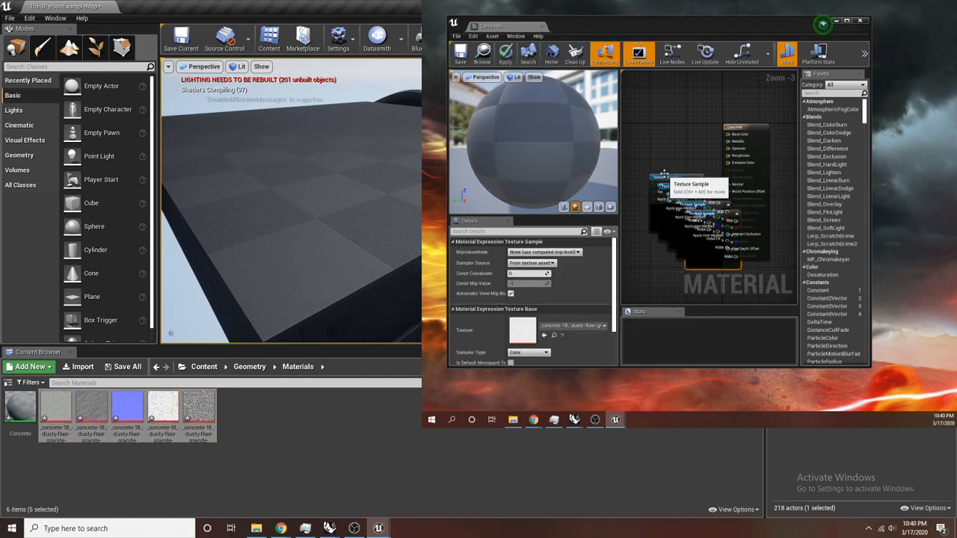
Separate the overlapping texture samples into a vertical stack beside and below the Concrete node
{"action": "right_click_drag", "start_coordinate": [709, 144], "coordinate": [759, 124]}
{"action": "scroll", "coordinate": [754, 125], "scroll_direction": "up", "scroll_amount": 1}
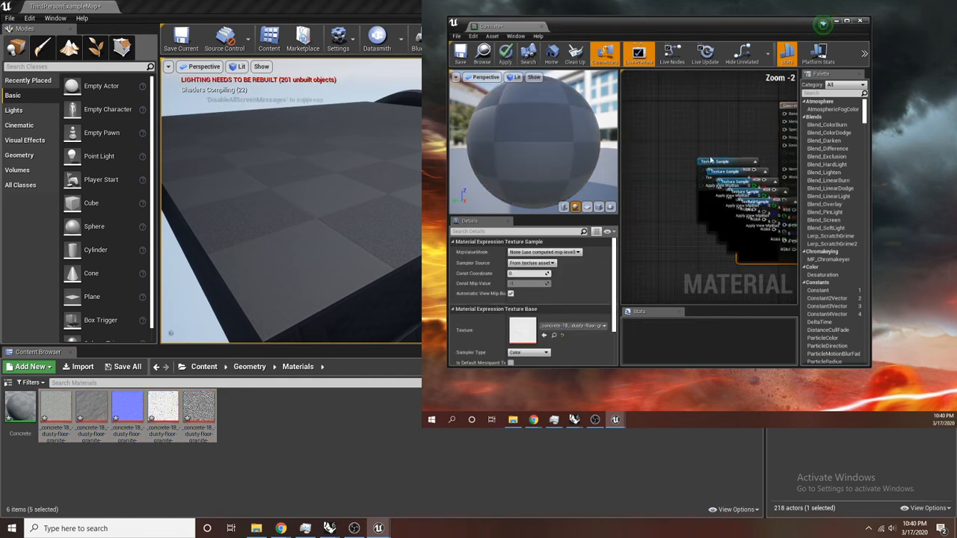
{"action": "left_click_drag", "start_coordinate": [718, 162], "coordinate": [706, 196]}
{"action": "scroll", "coordinate": [716, 155], "scroll_direction": "down", "scroll_amount": 3}
{"action": "left_click_drag", "start_coordinate": [718, 135], "coordinate": [695, 252]}
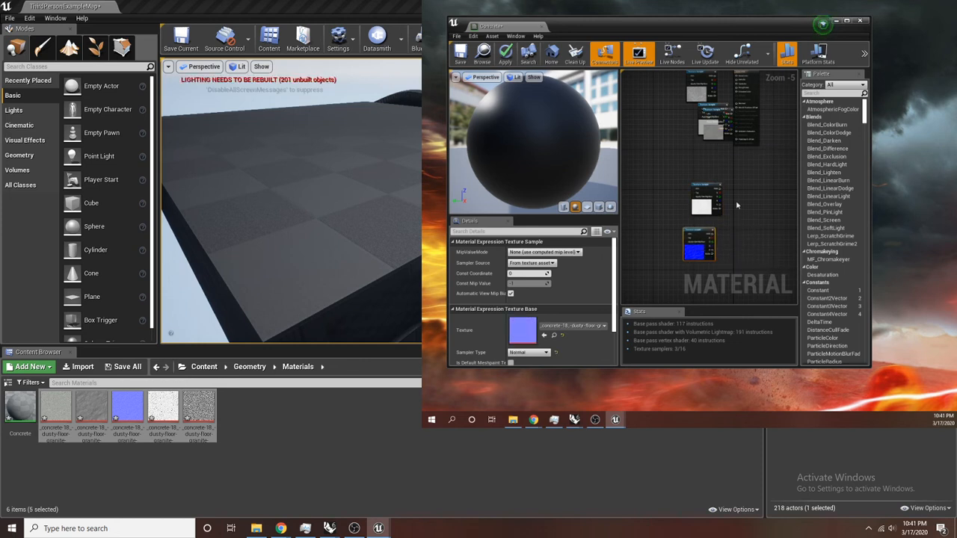
{"action": "left_click_drag", "start_coordinate": [714, 133], "coordinate": [708, 163]}
{"action": "mouse_move", "coordinate": [703, 117]}
{"action": "left_mouse_down"}
{"action": "mouse_move", "coordinate": [690, 127]}
{"action": "mouse_move", "coordinate": [704, 110]}
{"action": "left_mouse_up"}
{"action": "left_click", "coordinate": [762, 201]}
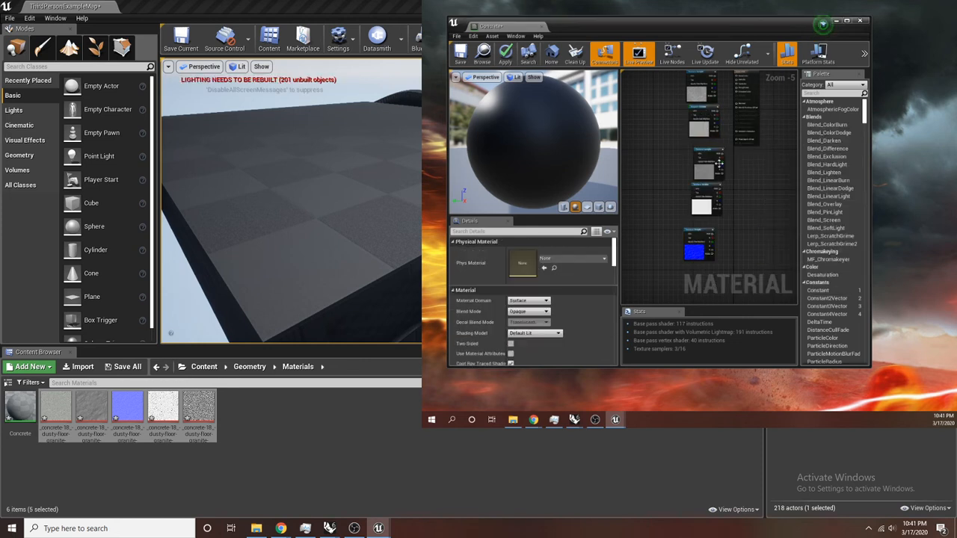
Check which textures the second and third texture samples use, and examine the inputs of the Concrete node
{"action": "left_click", "coordinate": [711, 126]}
{"action": "left_click", "coordinate": [603, 326]}
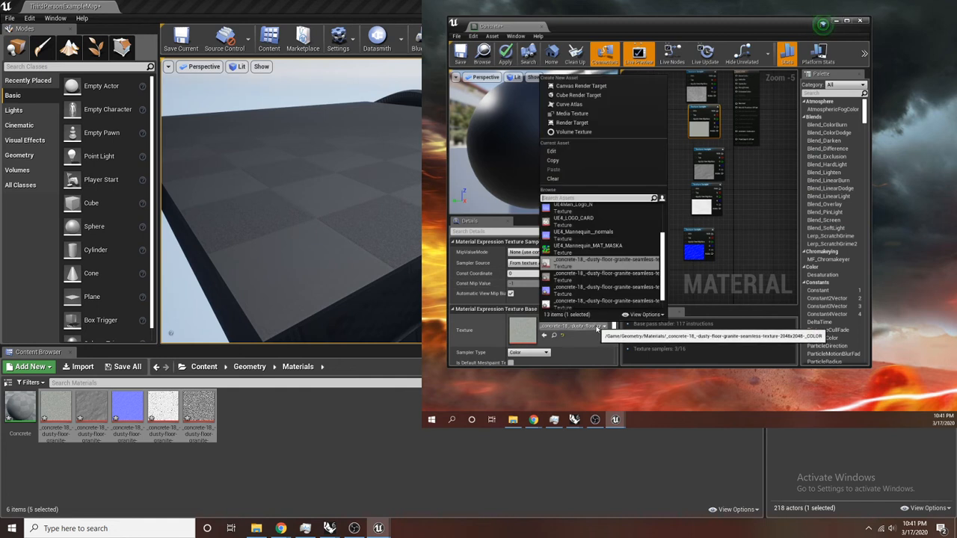
{"action": "left_click", "coordinate": [761, 260]}
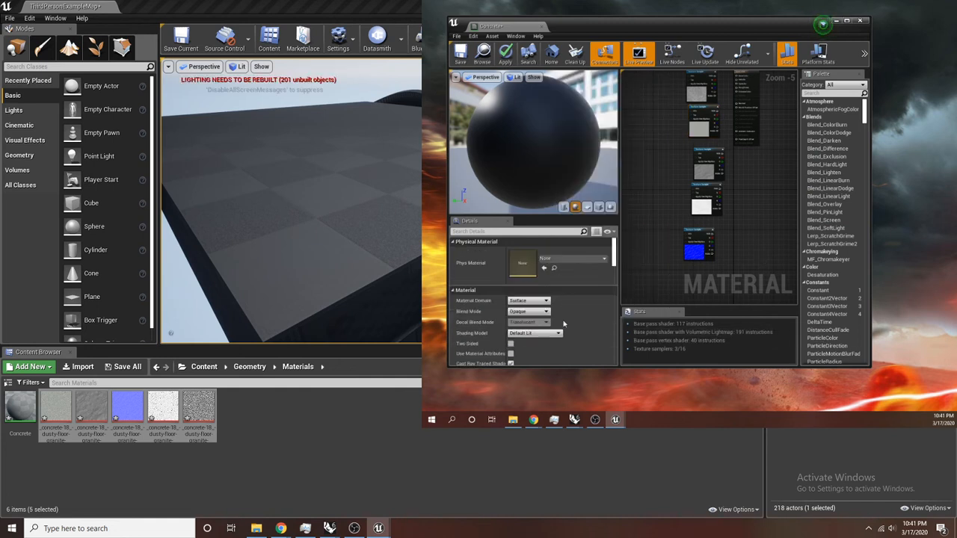
{"action": "left_click", "coordinate": [705, 157]}
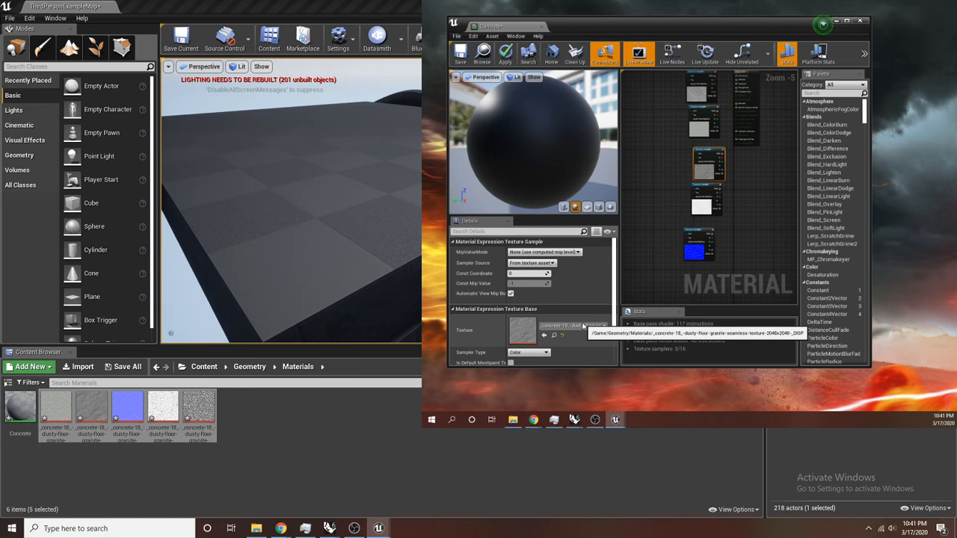
{"action": "right_click_drag", "start_coordinate": [750, 183], "coordinate": [737, 228]}
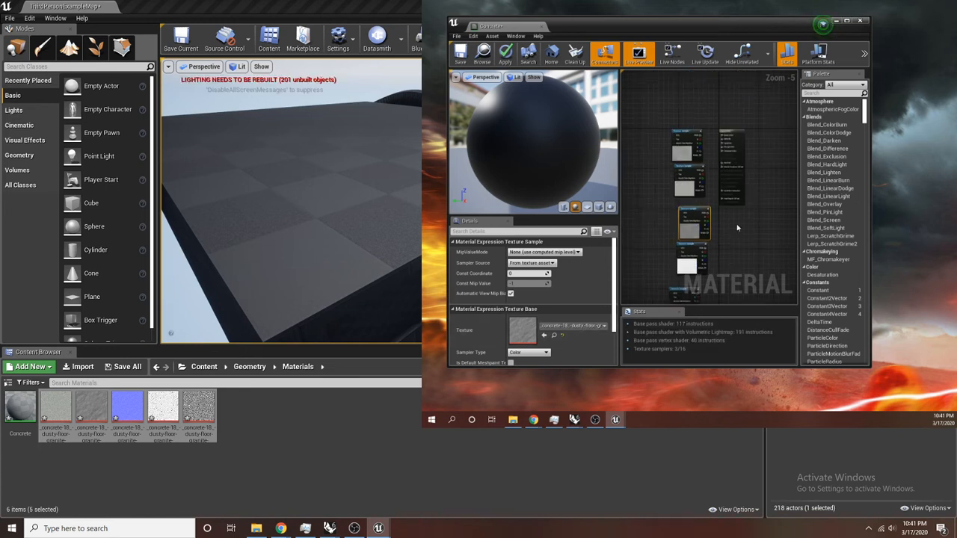
{"action": "scroll", "coordinate": [718, 189], "scroll_direction": "up", "scroll_amount": 2}
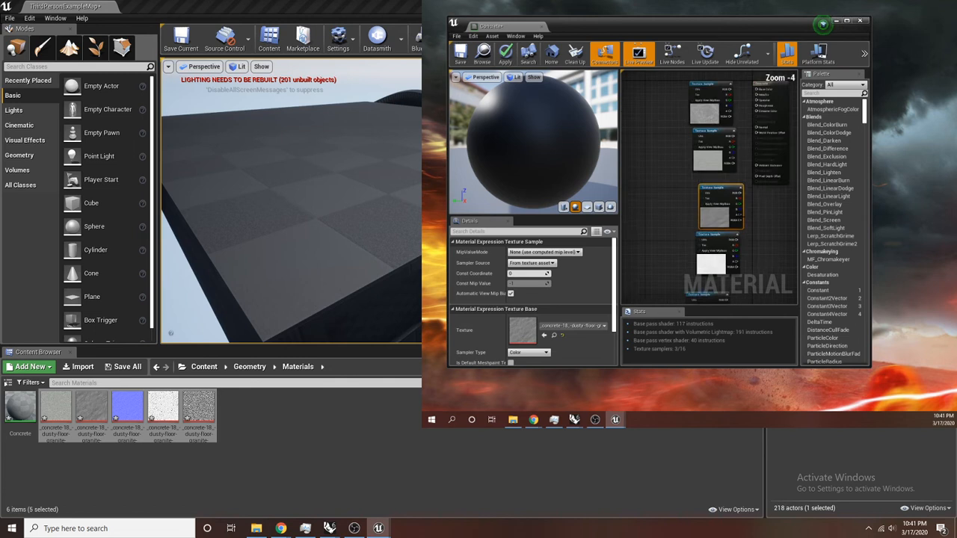
{"action": "right_click_drag", "start_coordinate": [720, 106], "coordinate": [694, 185]}
{"action": "right_click_drag", "start_coordinate": [692, 147], "coordinate": [712, 172]}
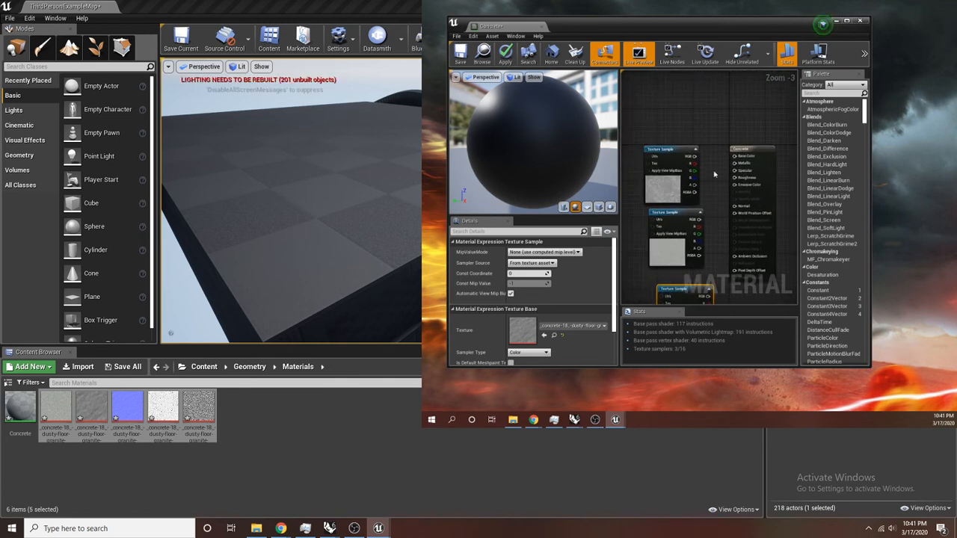
{"action": "scroll", "coordinate": [712, 172], "scroll_direction": "up", "scroll_amount": 1}
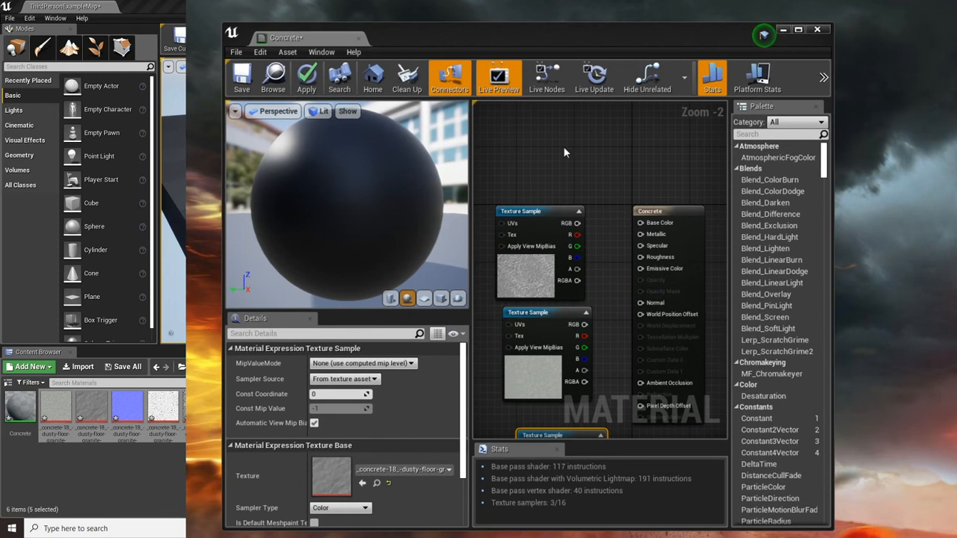
{"action": "scroll", "coordinate": [581, 174], "scroll_direction": "up", "scroll_amount": 1}
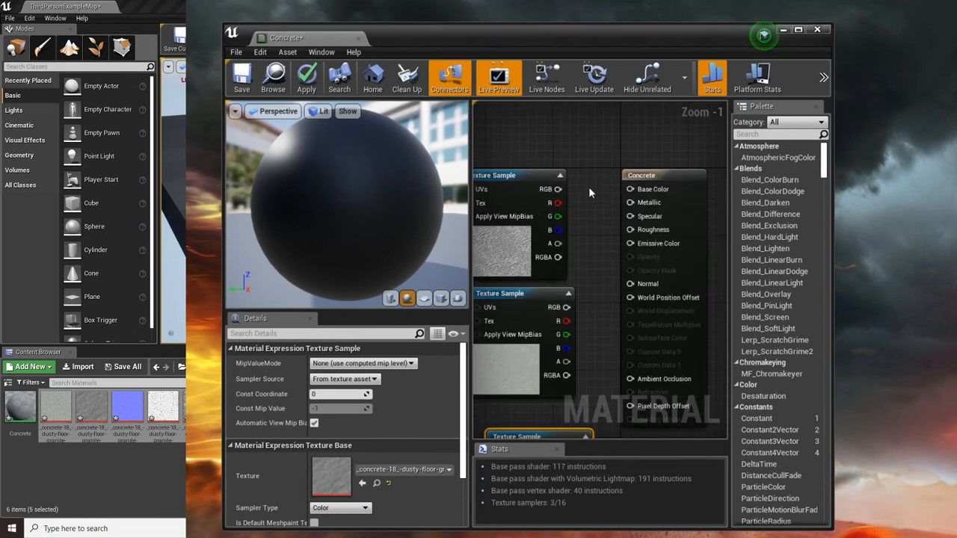
{"action": "scroll", "coordinate": [586, 199], "scroll_direction": "down", "scroll_amount": 1}
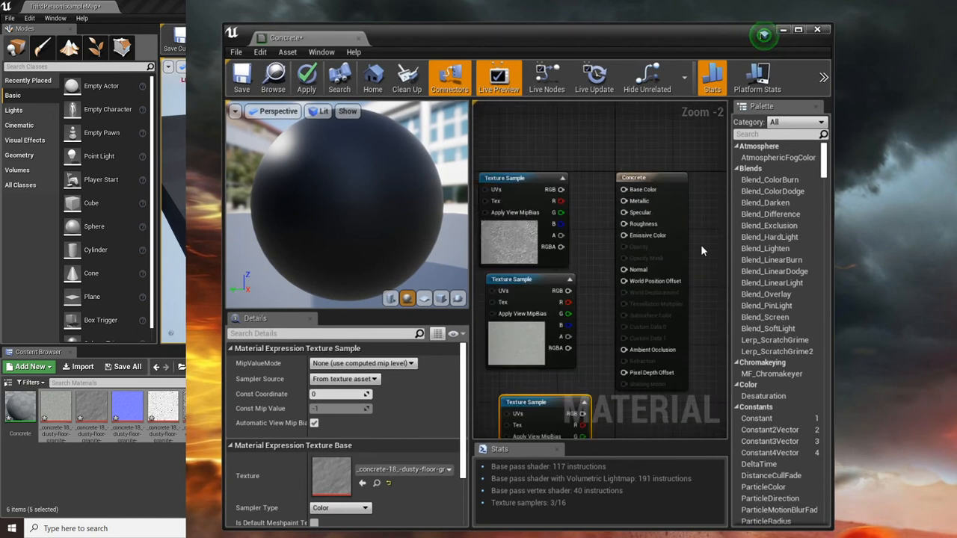
Move the uppermost texture sample away from the Concrete node and shift the Concrete node upward to free space in the graph
{"action": "right_click_drag", "start_coordinate": [589, 237], "coordinate": [618, 238]}
{"action": "scroll", "coordinate": [595, 243], "scroll_direction": "up", "scroll_amount": 2}
{"action": "scroll", "coordinate": [617, 238], "scroll_direction": "down", "scroll_amount": 3}
{"action": "scroll", "coordinate": [583, 220], "scroll_direction": "up", "scroll_amount": 1}
{"action": "left_click_drag", "start_coordinate": [572, 210], "coordinate": [519, 152]}
{"action": "left_click", "coordinate": [614, 156]}
{"action": "right_click_drag", "start_coordinate": [615, 155], "coordinate": [611, 158]}
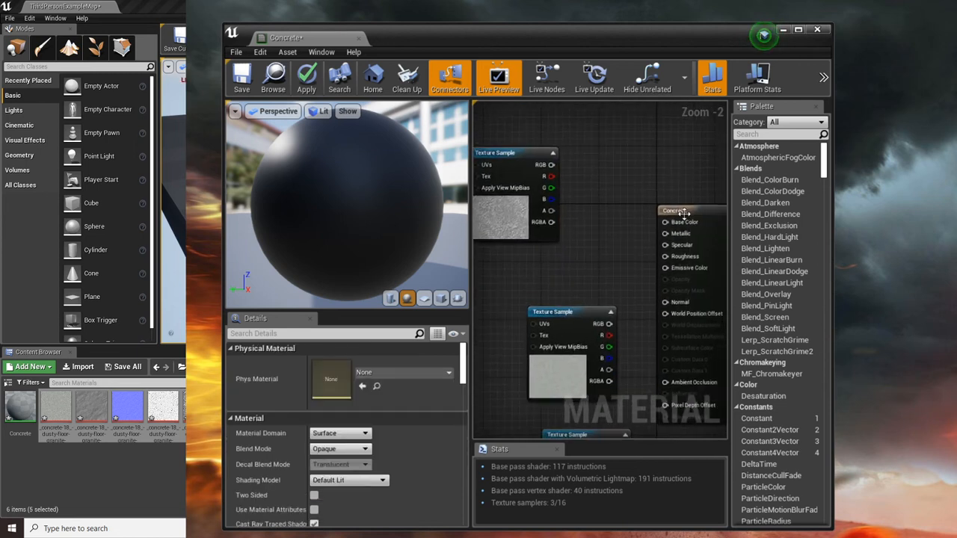
{"action": "left_click_drag", "start_coordinate": [685, 208], "coordinate": [698, 149]}
{"action": "scroll", "coordinate": [575, 200], "scroll_direction": "down", "scroll_amount": 2}
{"action": "right_click_drag", "start_coordinate": [604, 251], "coordinate": [636, 208]}
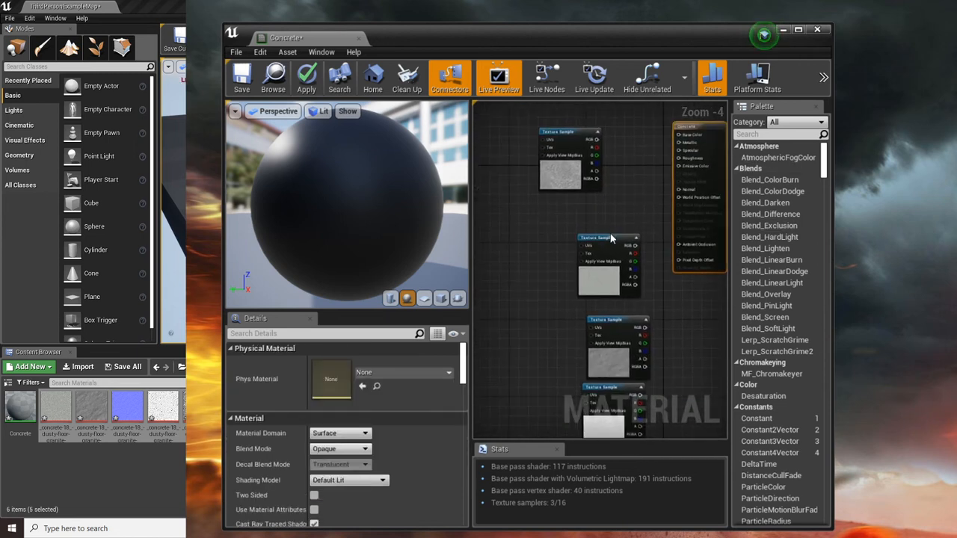
Line up the four lower texture samples in an evenly spaced vertical column beneath the uppermost one
{"action": "left_click_drag", "start_coordinate": [609, 238], "coordinate": [572, 224]}
{"action": "right_click_drag", "start_coordinate": [634, 298], "coordinate": [659, 236]}
{"action": "left_click", "coordinate": [641, 254]}
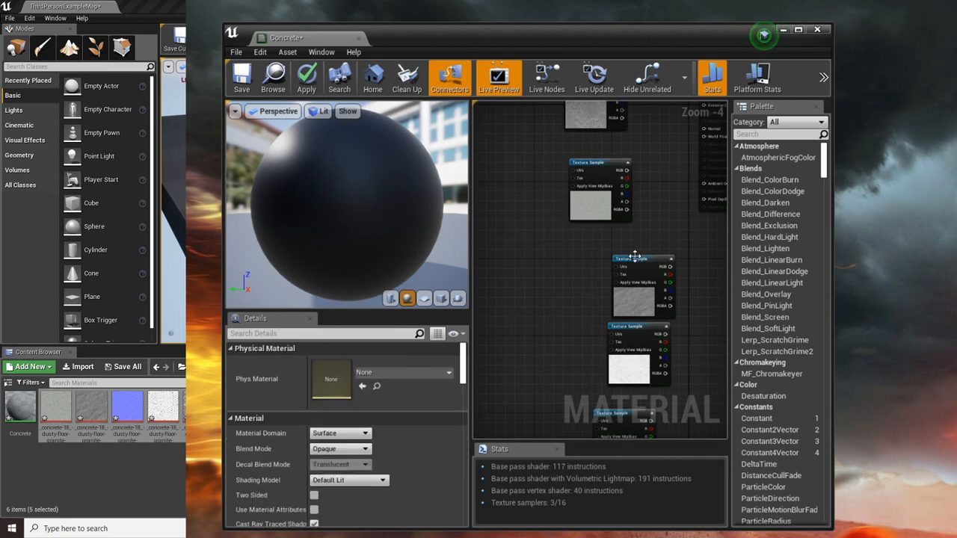
{"action": "left_click_drag", "start_coordinate": [635, 258], "coordinate": [605, 249]}
{"action": "right_click_drag", "start_coordinate": [615, 297], "coordinate": [661, 230]}
{"action": "left_click_drag", "start_coordinate": [675, 262], "coordinate": [643, 261]}
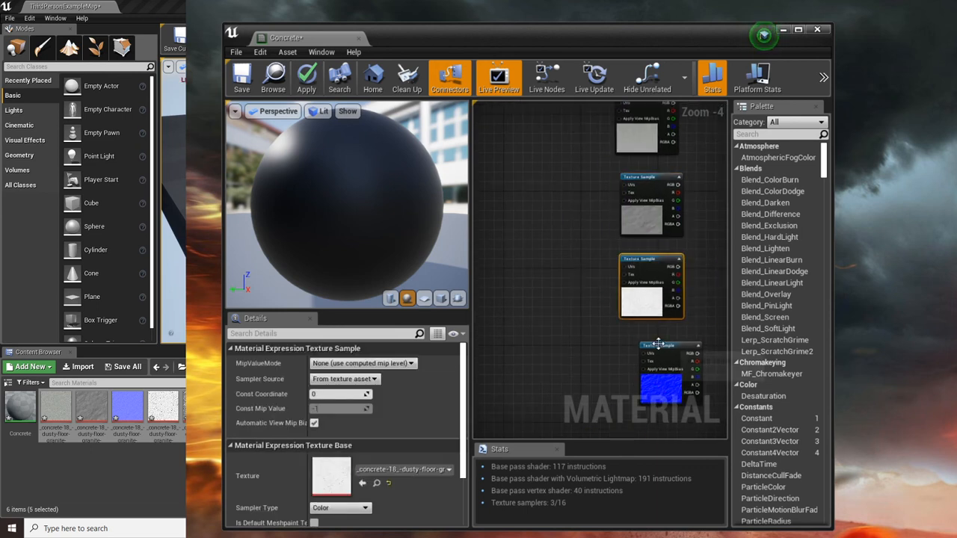
{"action": "left_click_drag", "start_coordinate": [660, 344], "coordinate": [636, 338]}
Move the Concrete node slightly toward the texture samples and connect the uppermost sample's RGB output to Base Color
{"action": "right_click_drag", "start_coordinate": [704, 215], "coordinate": [626, 273]}
{"action": "right_click_drag", "start_coordinate": [618, 127], "coordinate": [608, 238]}
{"action": "scroll", "coordinate": [638, 217], "scroll_direction": "up", "scroll_amount": 3}
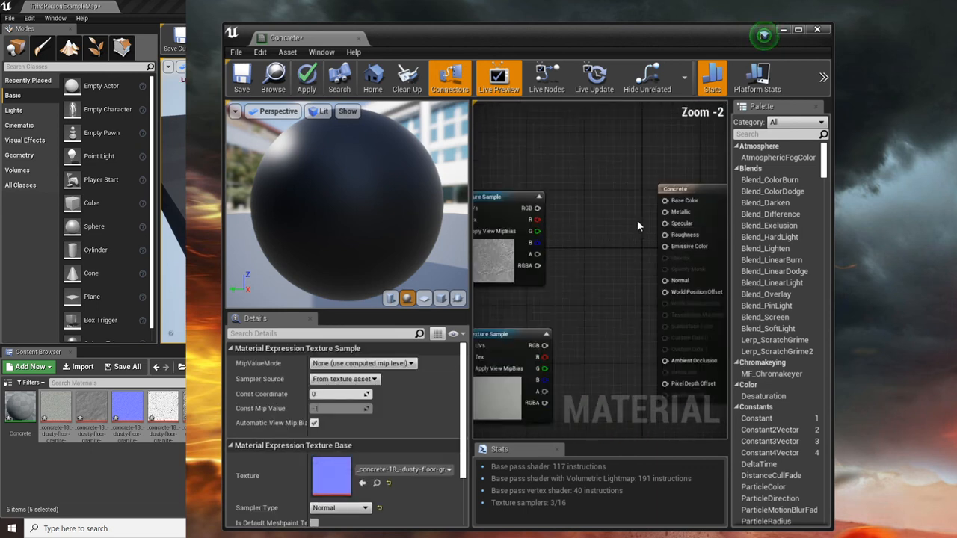
{"action": "left_click_drag", "start_coordinate": [682, 187], "coordinate": [656, 187]}
{"action": "left_click_drag", "start_coordinate": [522, 206], "coordinate": [645, 197]}
{"action": "right_click_drag", "start_coordinate": [561, 341], "coordinate": [598, 282]}
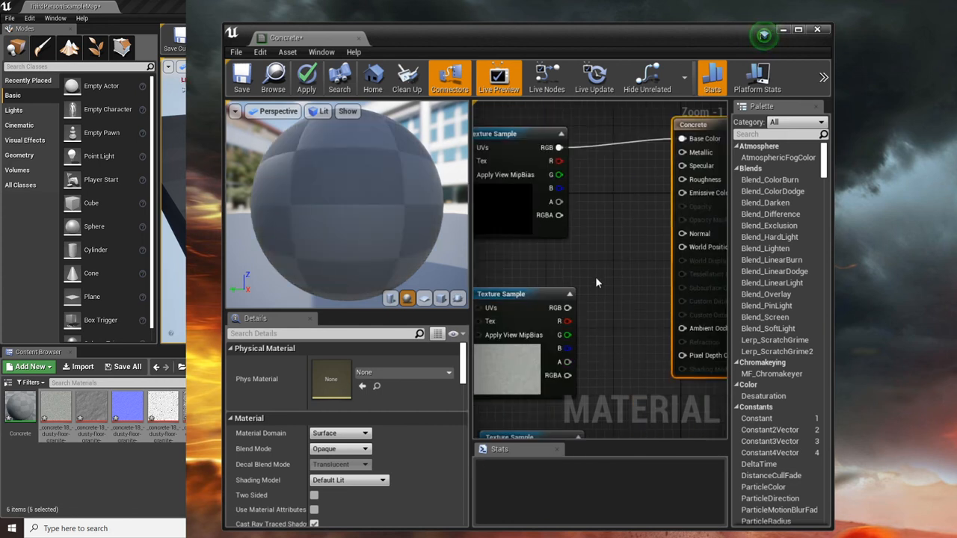
Identify the second texture sample as the COLOR map and connect its RGB output to Base Color instead
{"action": "left_click", "coordinate": [557, 306]}
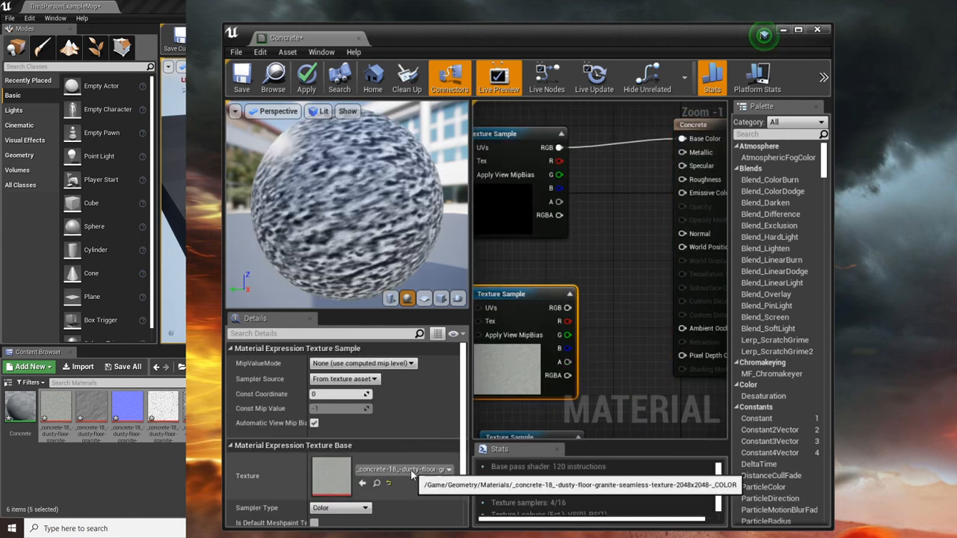
{"action": "right_click_drag", "start_coordinate": [612, 291], "coordinate": [606, 313]}
{"action": "left_click_drag", "start_coordinate": [562, 333], "coordinate": [677, 162]}
Check which texture files the first and third texture samples use, and compare them with the Concrete node's inputs
{"action": "scroll", "coordinate": [591, 238], "scroll_direction": "down", "scroll_amount": 1}
{"action": "right_click_drag", "start_coordinate": [592, 238], "coordinate": [617, 203]}
{"action": "left_click", "coordinate": [551, 167]}
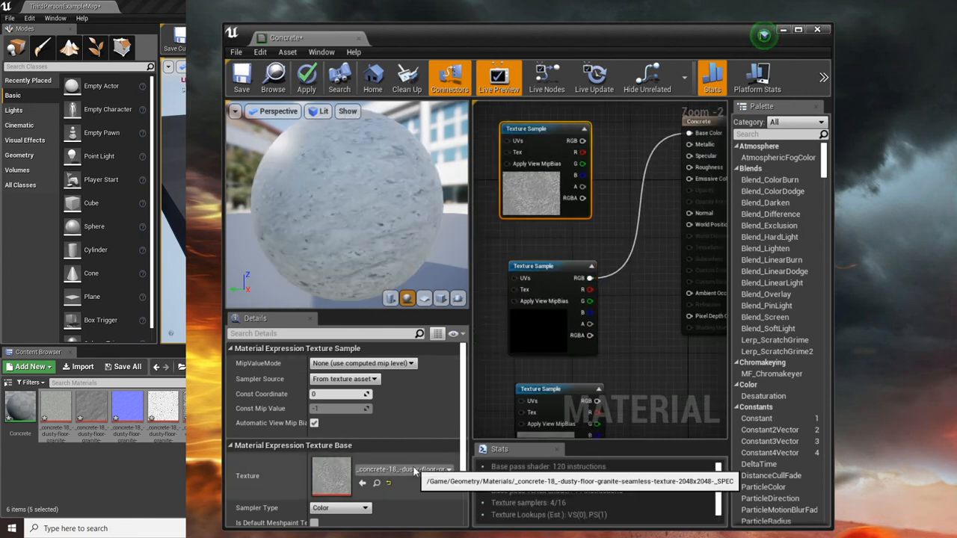
{"action": "right_click_drag", "start_coordinate": [539, 125], "coordinate": [501, 136]}
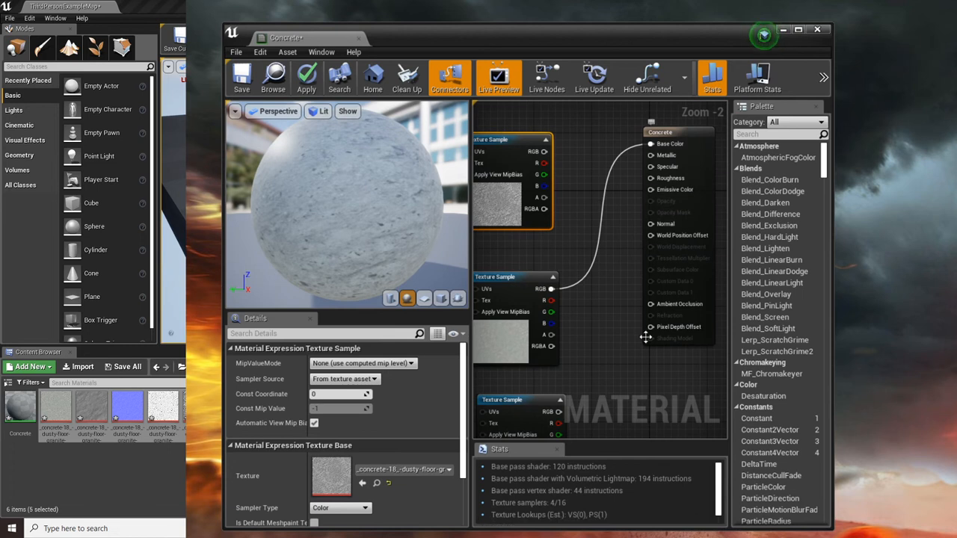
{"action": "right_click_drag", "start_coordinate": [643, 334], "coordinate": [671, 266]}
{"action": "left_click", "coordinate": [549, 337]}
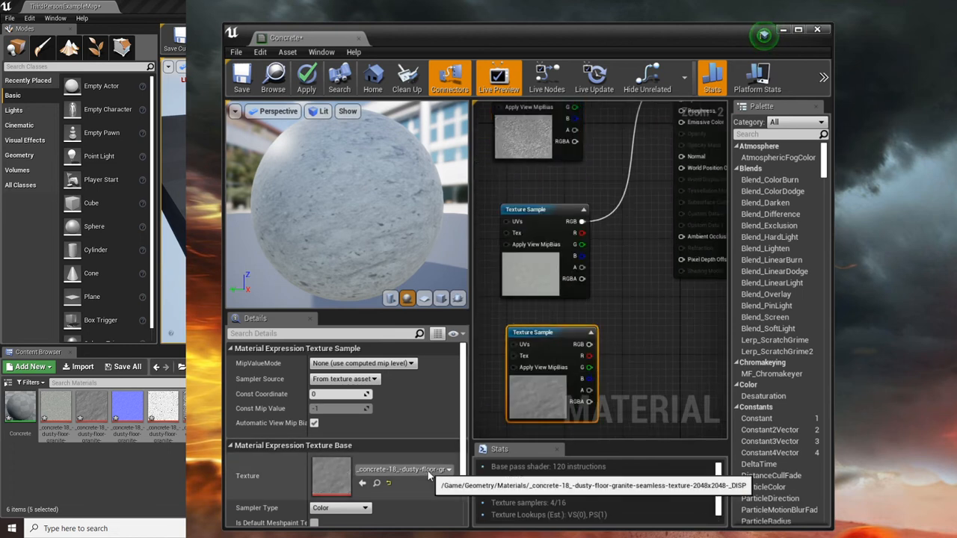
{"action": "right_click_drag", "start_coordinate": [660, 252], "coordinate": [608, 271]}
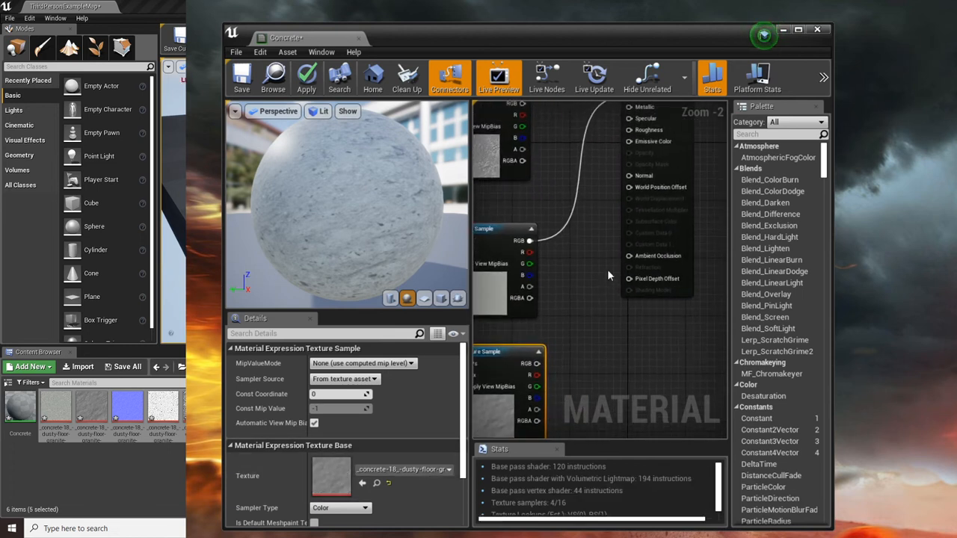
{"action": "right_click_drag", "start_coordinate": [616, 173], "coordinate": [607, 265]}
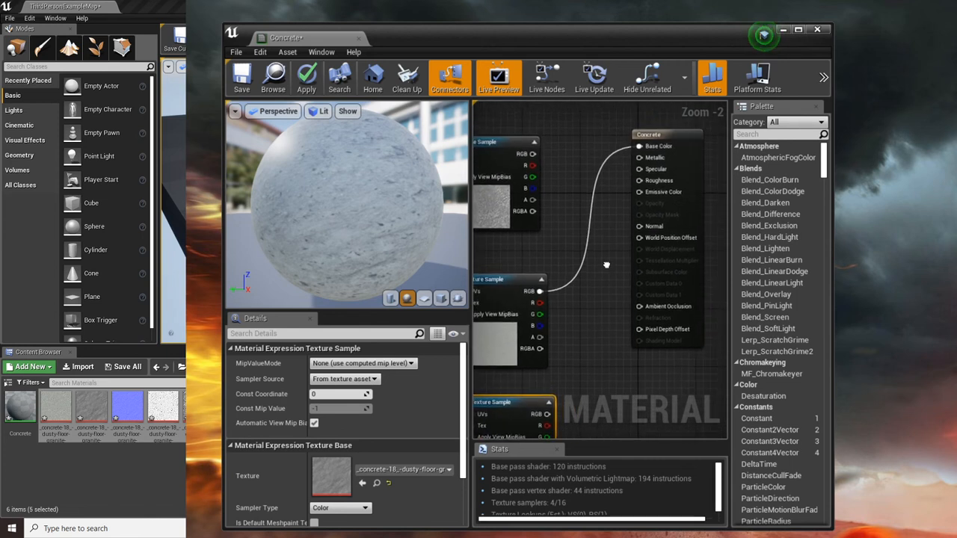
Move the DISP and SPEC texture samples aside, away from the main column of samples
{"action": "right_click_drag", "start_coordinate": [570, 326], "coordinate": [589, 166]}
{"action": "scroll", "coordinate": [565, 278], "scroll_direction": "down", "scroll_amount": 2}
{"action": "right_click_drag", "start_coordinate": [565, 279], "coordinate": [637, 282]}
{"action": "left_click_drag", "start_coordinate": [613, 265], "coordinate": [484, 249]}
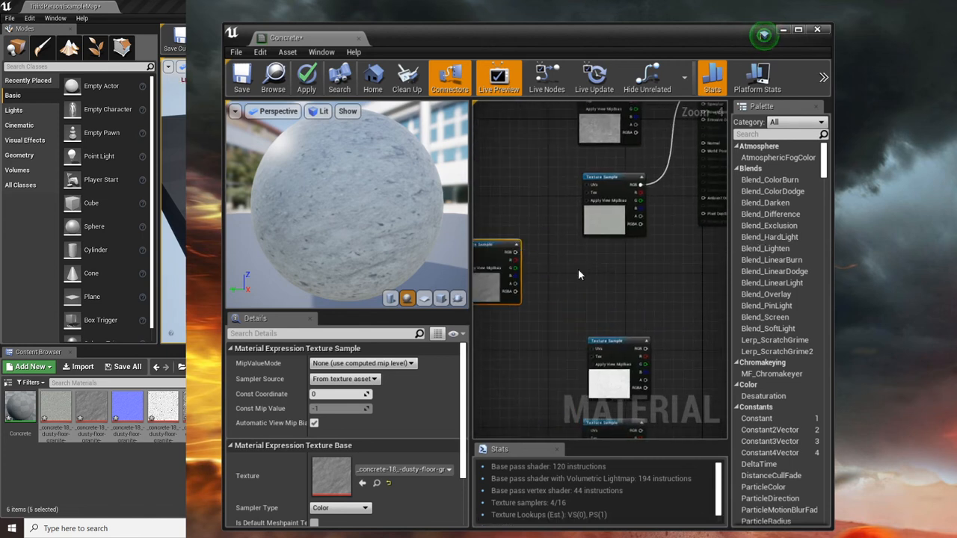
{"action": "left_click", "coordinate": [578, 271]}
{"action": "mouse_move", "coordinate": [615, 299]}
{"action": "right_mouse_down"}
{"action": "mouse_move", "coordinate": [579, 273]}
{"action": "mouse_move", "coordinate": [621, 286]}
{"action": "right_mouse_up"}
{"action": "scroll", "coordinate": [578, 271], "scroll_direction": "down", "scroll_amount": 1}
{"action": "left_click_drag", "start_coordinate": [630, 146], "coordinate": [528, 167]}
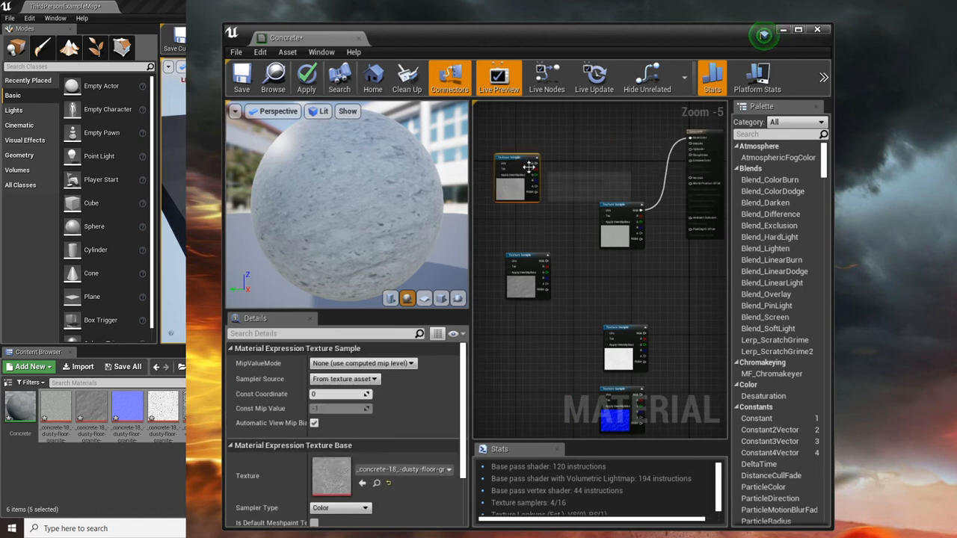
{"action": "left_click", "coordinate": [570, 253]}
Place the normal map sample directly below the COLOR sample and shift both upward beside the Concrete node
{"action": "right_click_drag", "start_coordinate": [571, 255], "coordinate": [555, 219]}
{"action": "left_click_drag", "start_coordinate": [606, 364], "coordinate": [607, 234]}
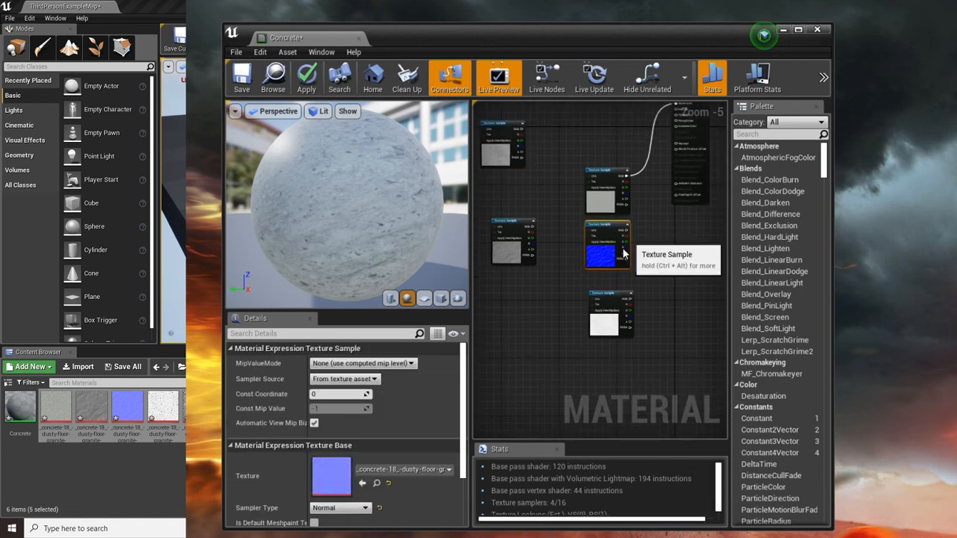
{"action": "right_click_drag", "start_coordinate": [608, 184], "coordinate": [581, 231]}
{"action": "left_click_drag", "start_coordinate": [584, 222], "coordinate": [577, 145]}
{"action": "left_click_drag", "start_coordinate": [588, 275], "coordinate": [581, 205]}
Connect the normal map sample's RGB output to the Concrete node's Normal input and inspect the preview sphere
{"action": "scroll", "coordinate": [601, 196], "scroll_direction": "up", "scroll_amount": 2}
{"action": "left_click_drag", "start_coordinate": [687, 190], "coordinate": [584, 223]}
{"action": "left_click", "coordinate": [625, 247]}
{"action": "right_click_drag", "start_coordinate": [627, 249], "coordinate": [604, 258]}
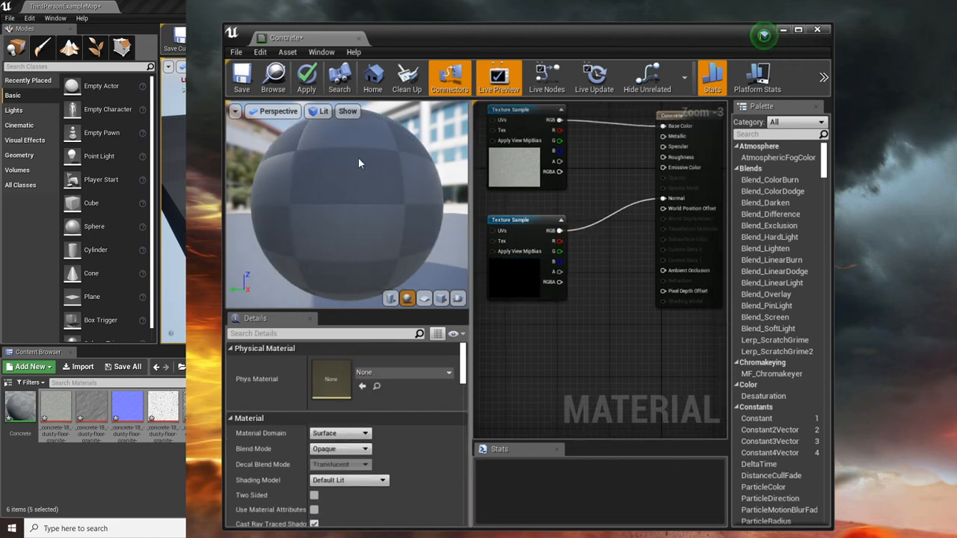
{"action": "mouse_move", "coordinate": [359, 163]}
{"action": "left_mouse_down"}
{"action": "mouse_move", "coordinate": [324, 164]}
{"action": "mouse_move", "coordinate": [370, 172]}
{"action": "left_mouse_up"}
{"action": "scroll", "coordinate": [324, 164], "scroll_direction": "up", "scroll_amount": 5}
{"action": "scroll", "coordinate": [332, 175], "scroll_direction": "down", "scroll_amount": 2}
{"action": "scroll", "coordinate": [331, 175], "scroll_direction": "down", "scroll_amount": 5}
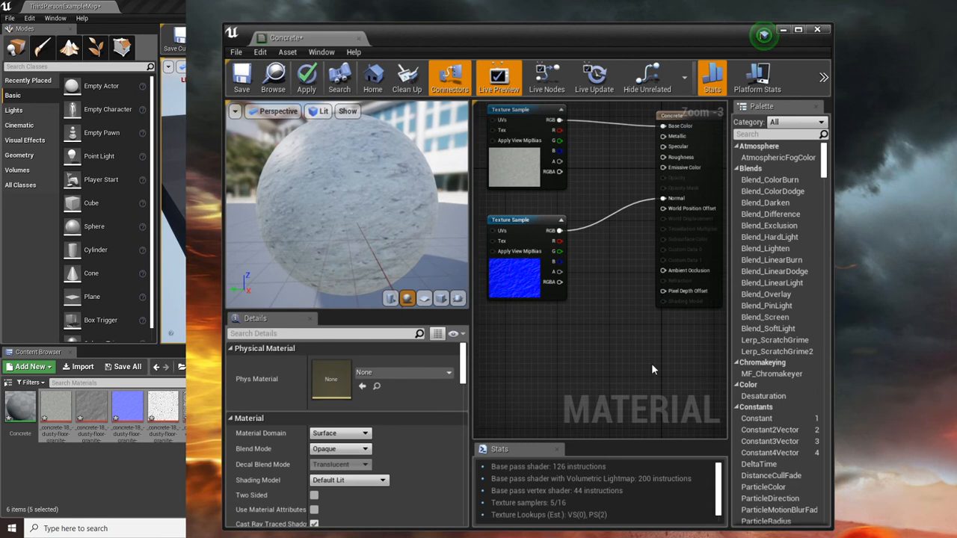
Move the white texture sample up directly below the normal map sample
{"action": "scroll", "coordinate": [652, 370], "scroll_direction": "down", "scroll_amount": 2}
{"action": "right_click_drag", "start_coordinate": [637, 369], "coordinate": [650, 247]}
{"action": "scroll", "coordinate": [598, 294], "scroll_direction": "up", "scroll_amount": 1}
{"action": "left_click_drag", "start_coordinate": [598, 294], "coordinate": [580, 185]}
{"action": "right_click_drag", "start_coordinate": [609, 194], "coordinate": [591, 247]}
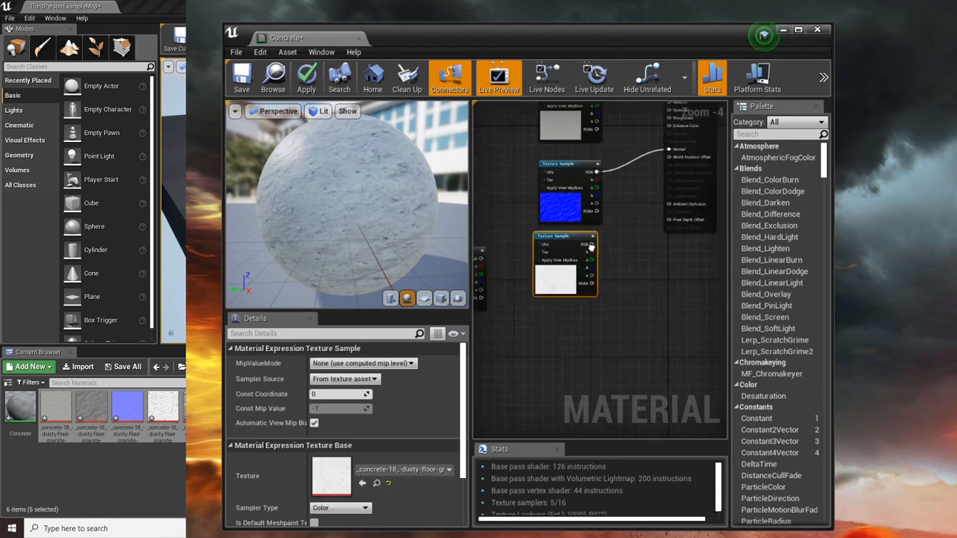
Check the white sample's texture name and connect its RGB output to the Concrete node's Ambient Occlusion input
{"action": "scroll", "coordinate": [590, 245], "scroll_direction": "up", "scroll_amount": 5}
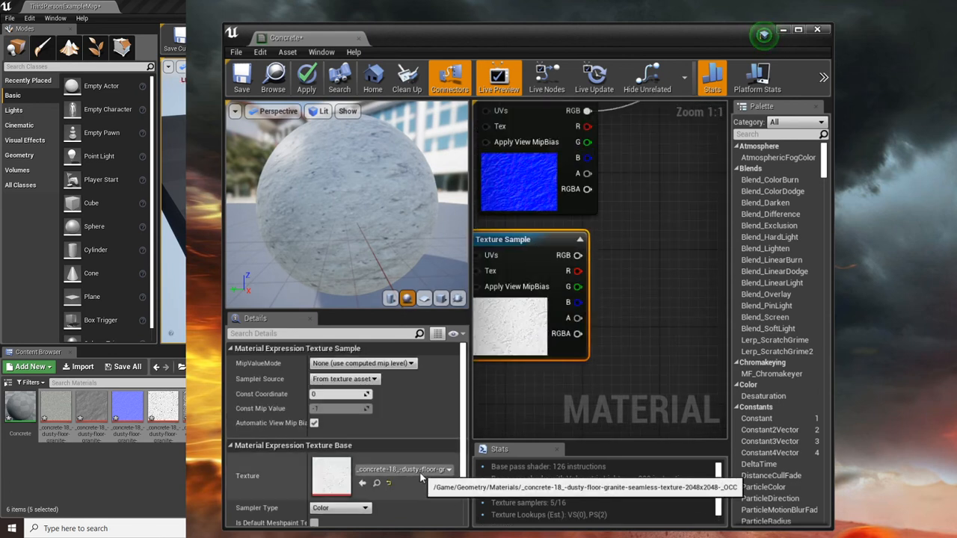
{"action": "right_click_drag", "start_coordinate": [626, 278], "coordinate": [524, 386]}
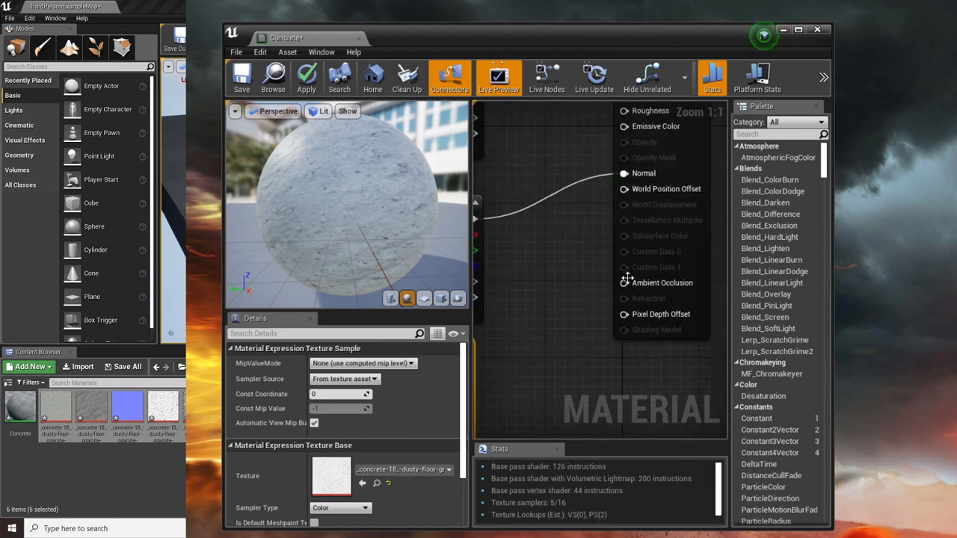
{"action": "left_click_drag", "start_coordinate": [627, 278], "coordinate": [505, 338]}
{"action": "scroll", "coordinate": [624, 270], "scroll_direction": "down", "scroll_amount": 2}
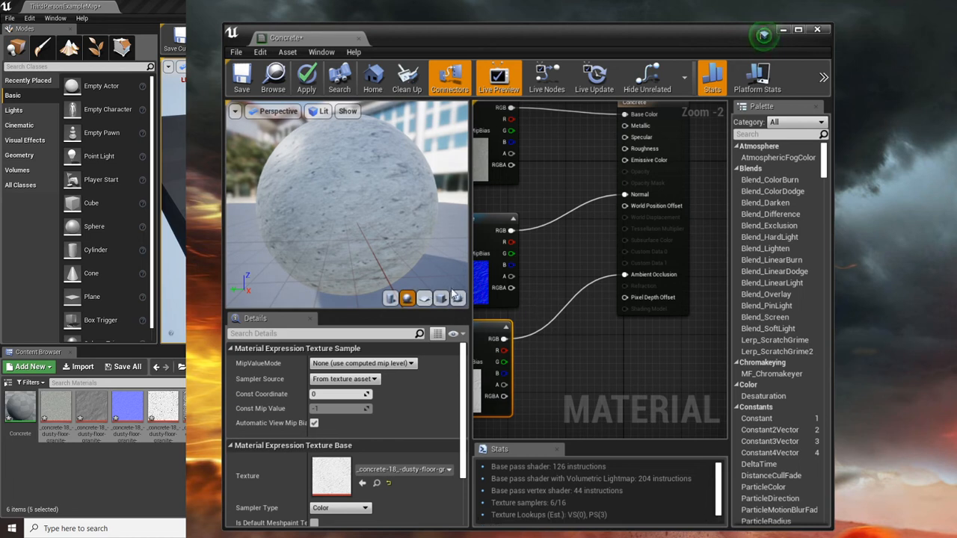
Delete the two unconnected SPEC and DISP texture samples from the graph
{"action": "right_click_drag", "start_coordinate": [485, 245], "coordinate": [627, 238]}
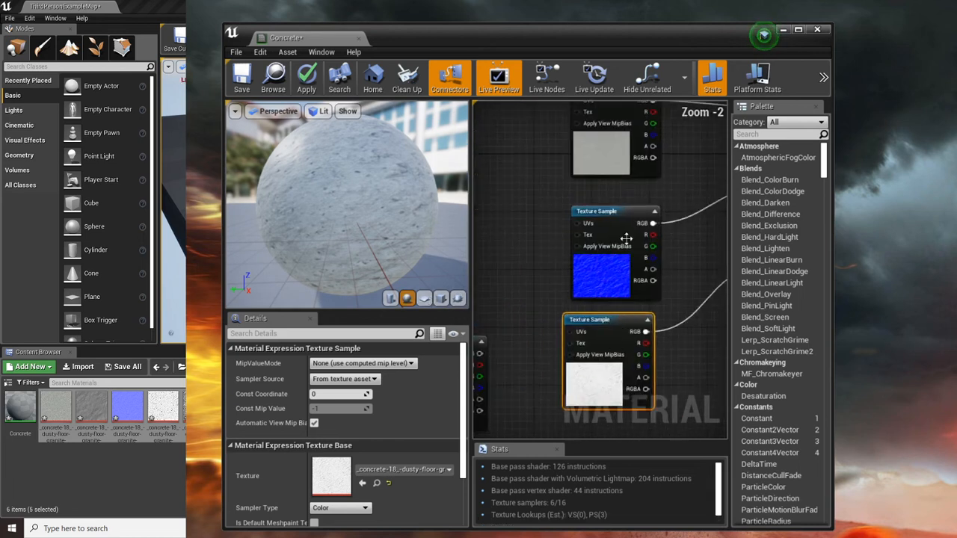
{"action": "scroll", "coordinate": [627, 239], "scroll_direction": "down", "scroll_amount": 3}
{"action": "right_click_drag", "start_coordinate": [575, 276], "coordinate": [624, 277]}
{"action": "left_click_drag", "start_coordinate": [614, 378], "coordinate": [511, 176]}
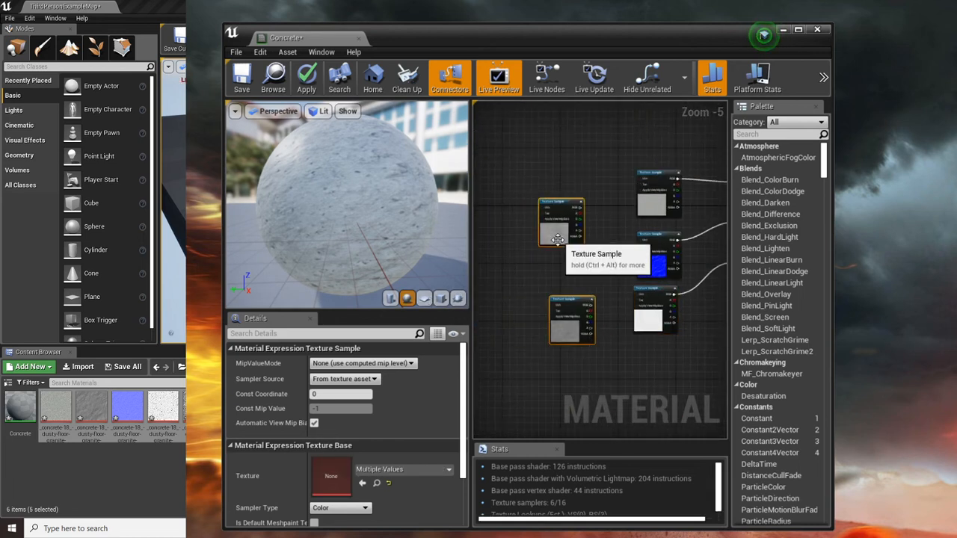
{"action": "key", "text": "Delete"}
{"action": "right_click_drag", "start_coordinate": [628, 267], "coordinate": [581, 217]}
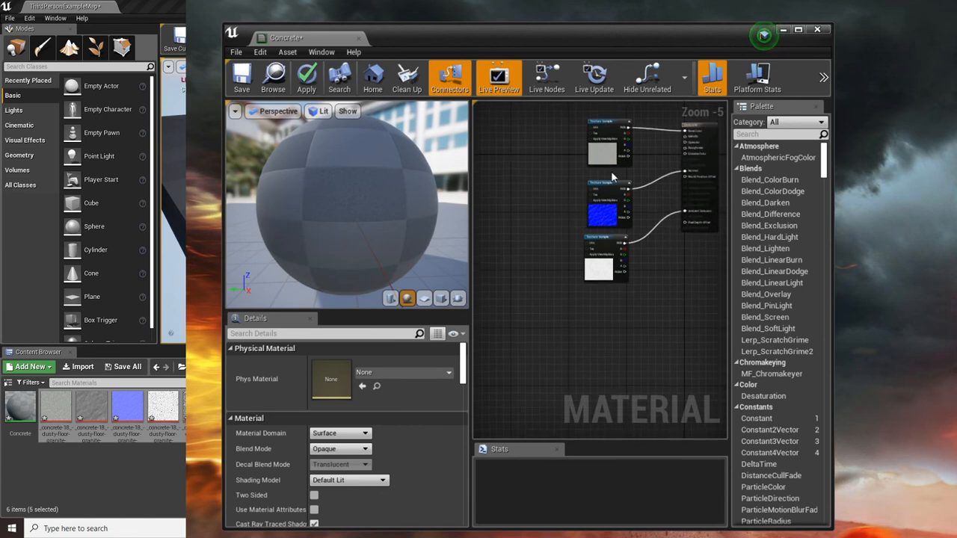
Maximize the material editor window with the three connected texture samples and the Concrete node in view
{"action": "scroll", "coordinate": [610, 182], "scroll_direction": "down", "scroll_amount": 1}
{"action": "right_click_drag", "start_coordinate": [609, 185], "coordinate": [544, 213]}
{"action": "scroll", "coordinate": [621, 214], "scroll_direction": "up", "scroll_amount": 2}
{"action": "scroll", "coordinate": [606, 214], "scroll_direction": "up", "scroll_amount": 1}
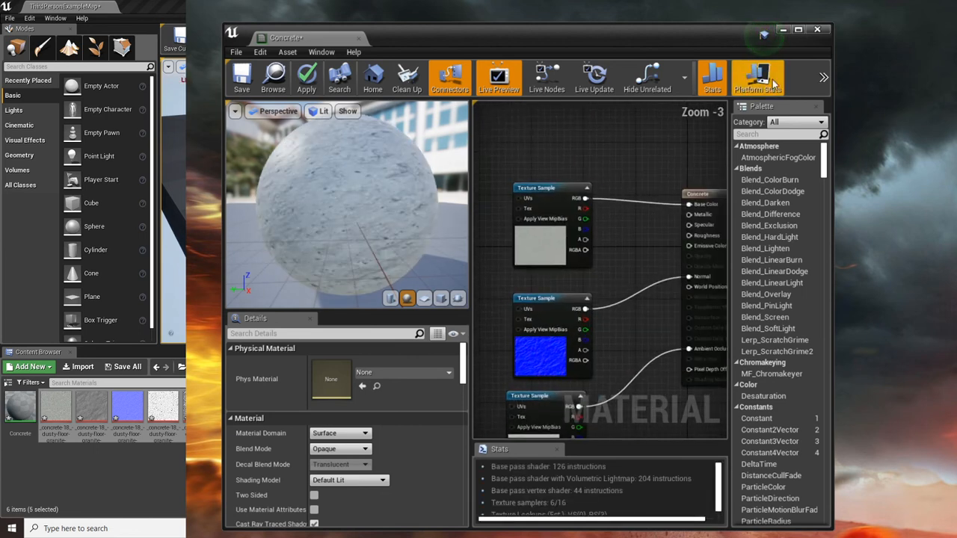
{"action": "left_click", "coordinate": [800, 31]}
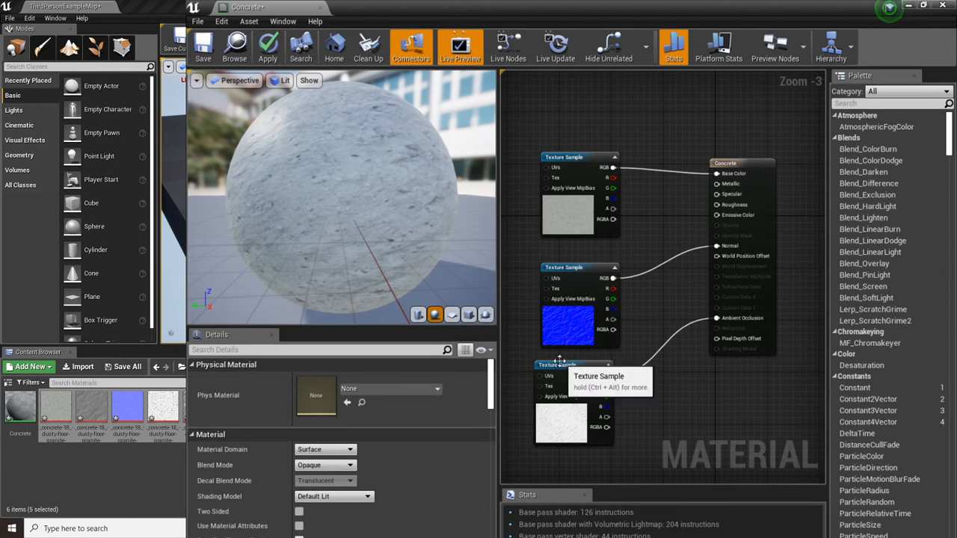
{"action": "right_click_drag", "start_coordinate": [680, 344], "coordinate": [680, 317]}
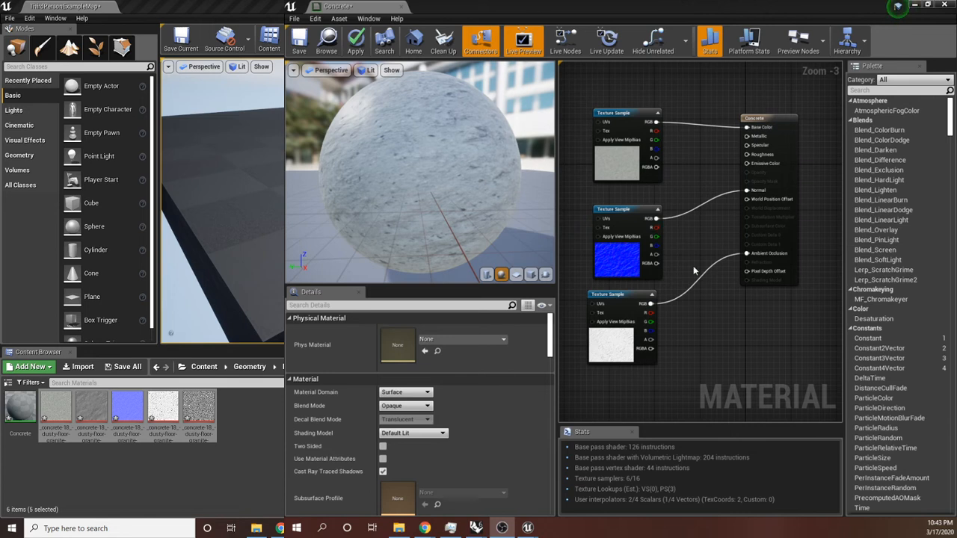
{"action": "right_click_drag", "start_coordinate": [729, 317], "coordinate": [663, 368]}
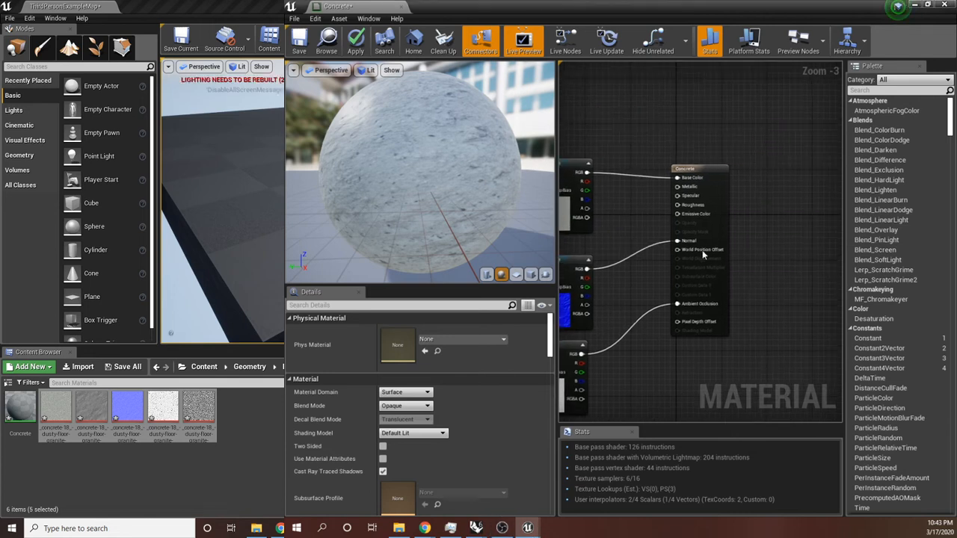
{"action": "scroll", "coordinate": [705, 256], "scroll_direction": "up", "scroll_amount": 1}
{"action": "right_click_drag", "start_coordinate": [706, 262], "coordinate": [834, 294]}
{"action": "scroll", "coordinate": [720, 209], "scroll_direction": "up", "scroll_amount": 1}
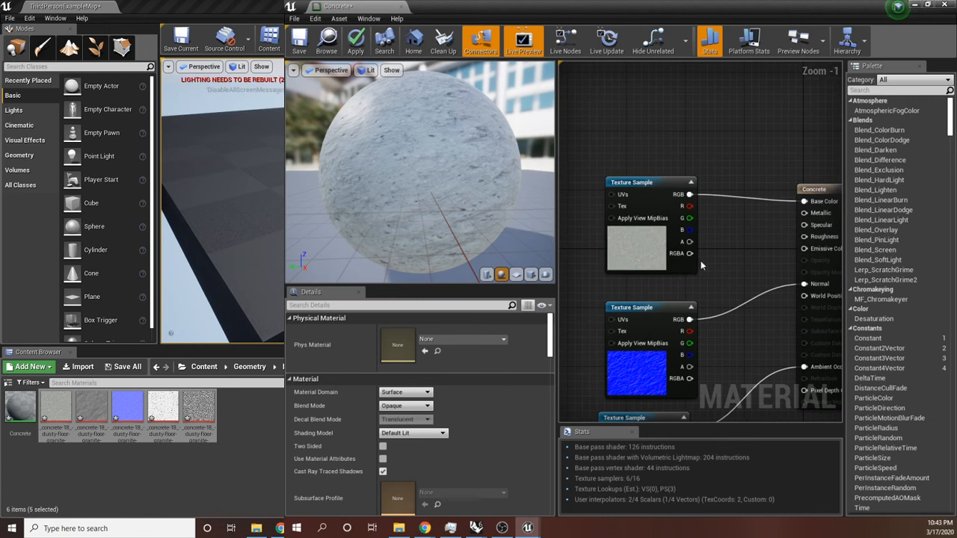
{"action": "right_click_drag", "start_coordinate": [716, 242], "coordinate": [799, 264]}
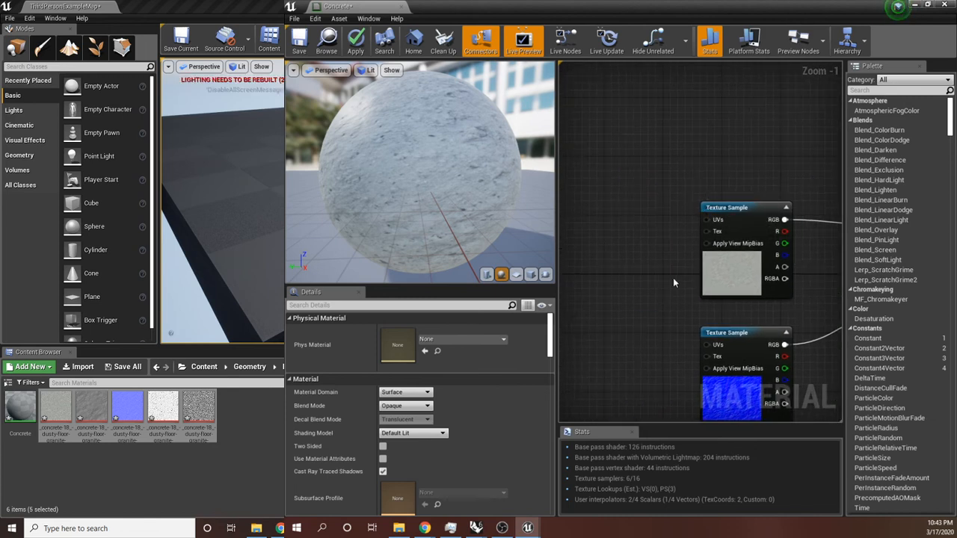
{"action": "right_click_drag", "start_coordinate": [674, 279], "coordinate": [715, 303]}
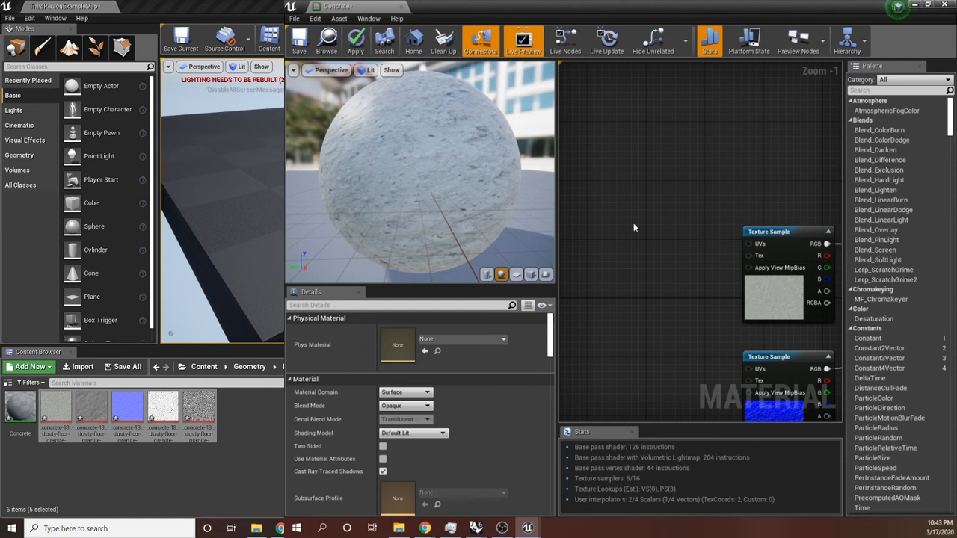
{"action": "right_click_drag", "start_coordinate": [640, 220], "coordinate": [699, 229]}
{"action": "scroll", "coordinate": [707, 255], "scroll_direction": "down", "scroll_amount": 3}
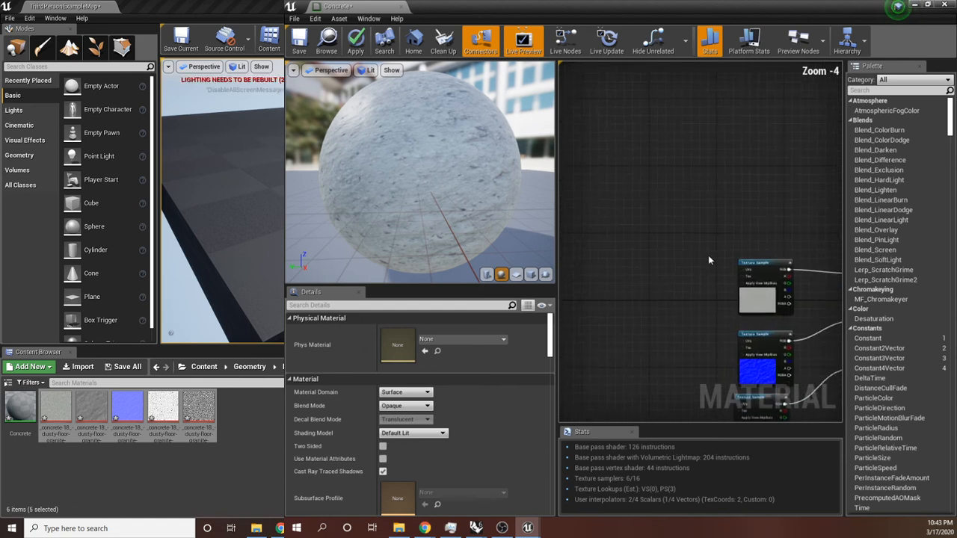
{"action": "scroll", "coordinate": [710, 256], "scroll_direction": "up", "scroll_amount": 4}
{"action": "right_click_drag", "start_coordinate": [798, 287], "coordinate": [693, 289]}
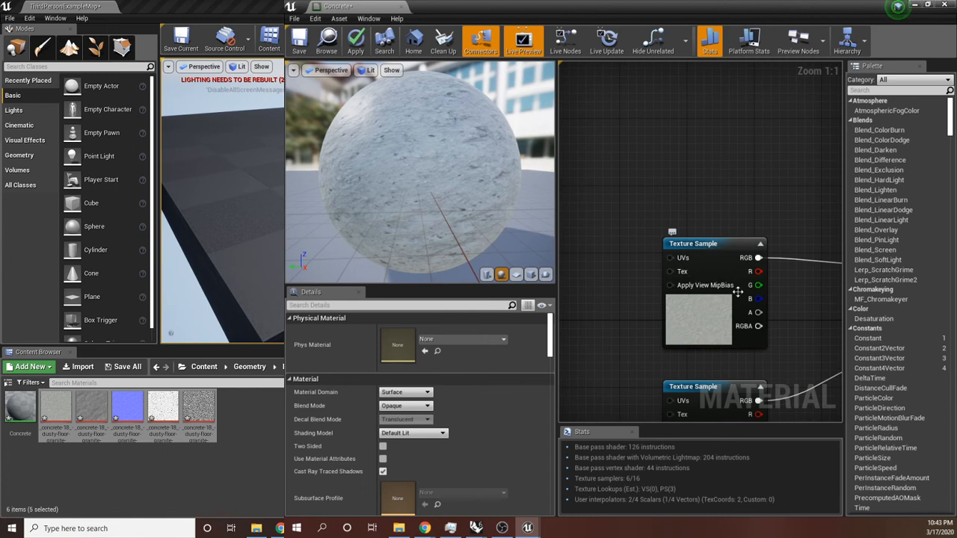
{"action": "scroll", "coordinate": [714, 277], "scroll_direction": "down", "scroll_amount": 7}
{"action": "scroll", "coordinate": [757, 275], "scroll_direction": "up", "scroll_amount": 3}
{"action": "scroll", "coordinate": [627, 265], "scroll_direction": "down", "scroll_amount": 2}
{"action": "right_click_drag", "start_coordinate": [633, 268], "coordinate": [766, 325]}
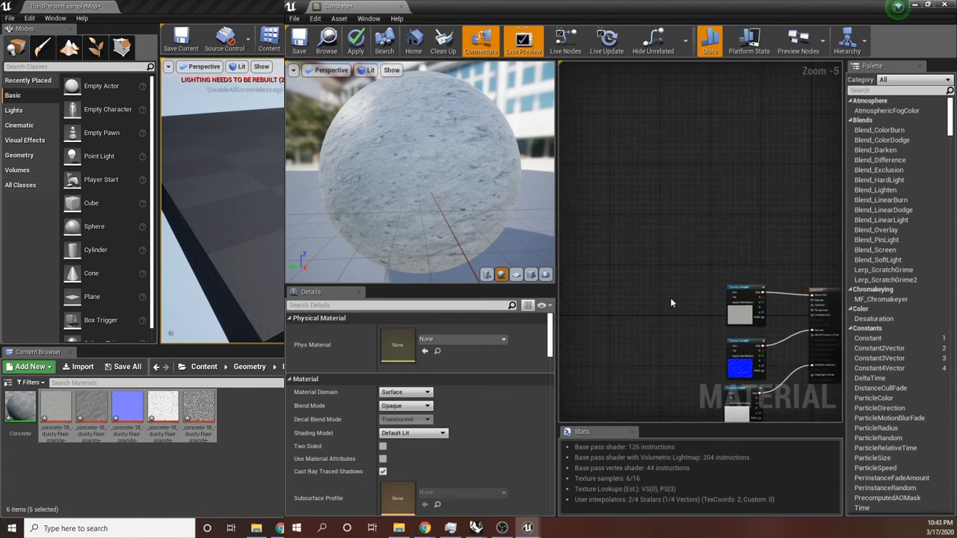
Add an Append node in the empty graph area on the input side of the texture samples
{"action": "right_click_drag", "start_coordinate": [664, 304], "coordinate": [699, 295]}
{"action": "scroll", "coordinate": [642, 251], "scroll_direction": "up", "scroll_amount": 2}
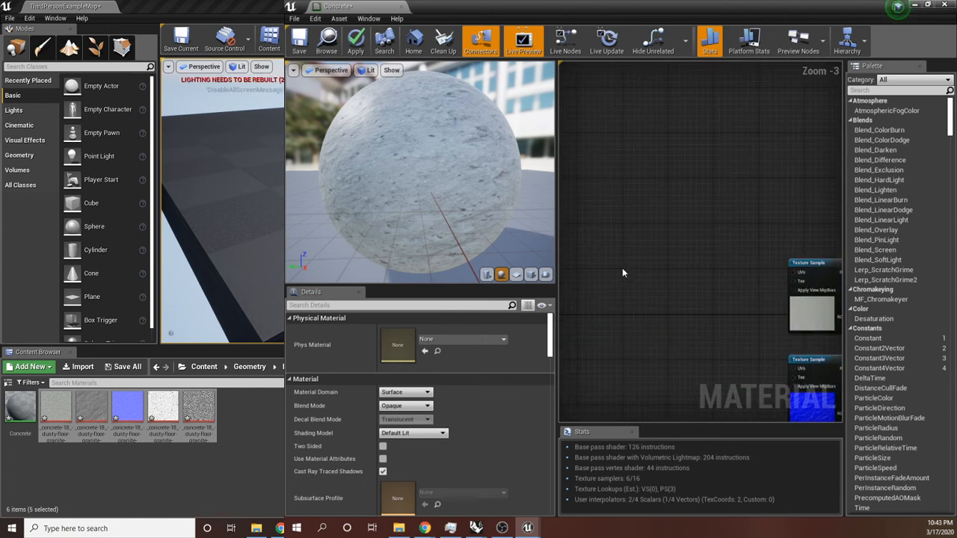
{"action": "right_click_drag", "start_coordinate": [623, 273], "coordinate": [670, 261]}
{"action": "right_click", "coordinate": [673, 262]}
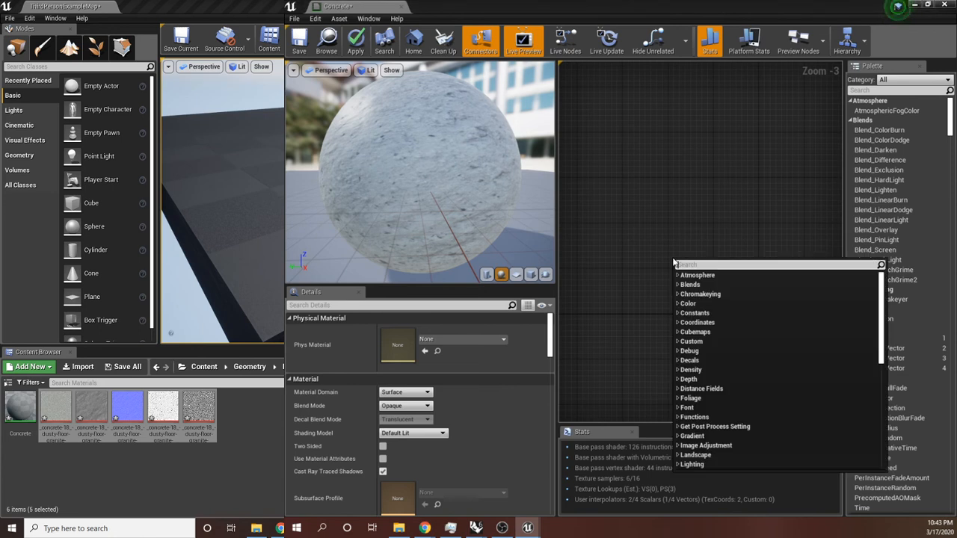
{"action": "type", "text": "append"}
{"action": "key", "text": "Return"}
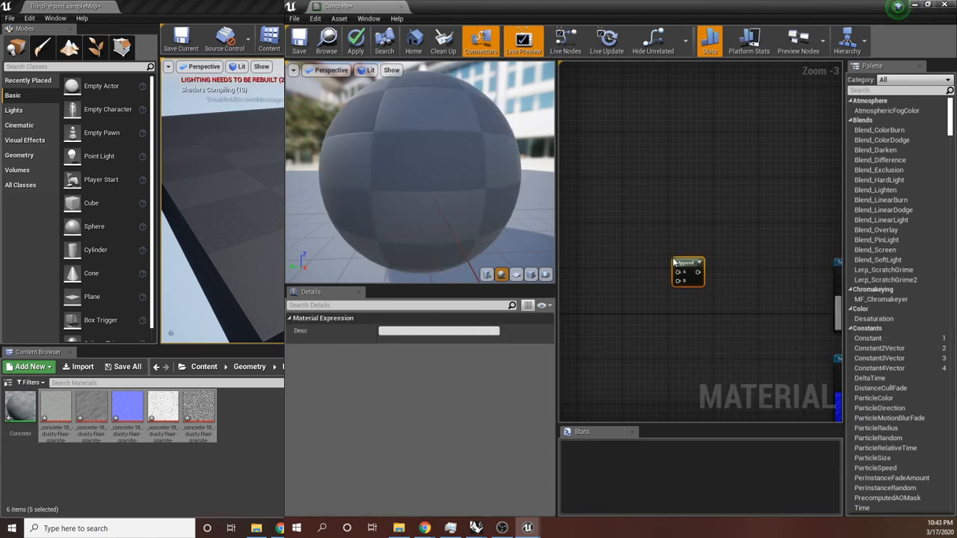
Reposition the Append node in the empty graph area, leaving open space around it
{"action": "scroll", "coordinate": [678, 258], "scroll_direction": "up", "scroll_amount": 1}
{"action": "left_click_drag", "start_coordinate": [682, 263], "coordinate": [627, 208]}
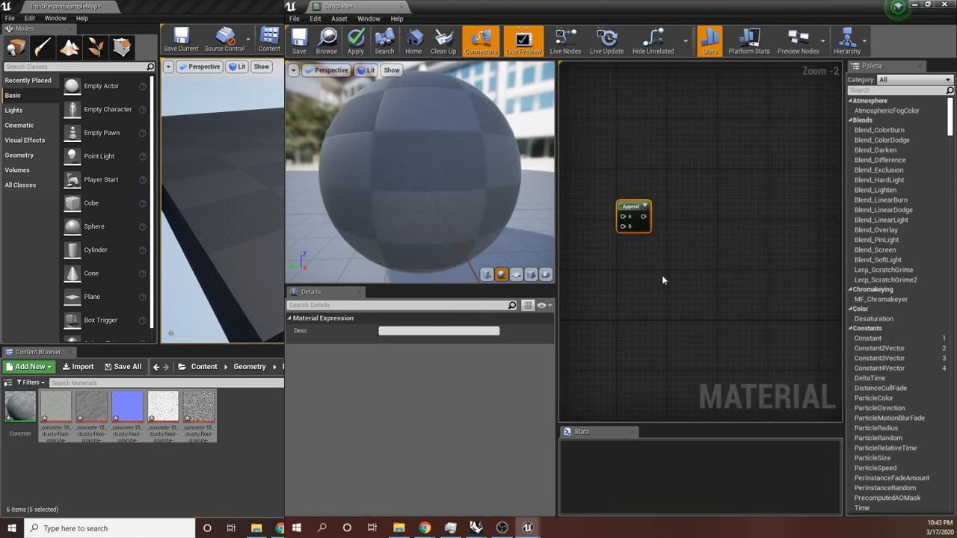
{"action": "right_click", "coordinate": [663, 279]}
{"action": "left_click", "coordinate": [665, 233]}
{"action": "right_click_drag", "start_coordinate": [665, 233], "coordinate": [704, 251]}
{"action": "right_click", "coordinate": [719, 229]}
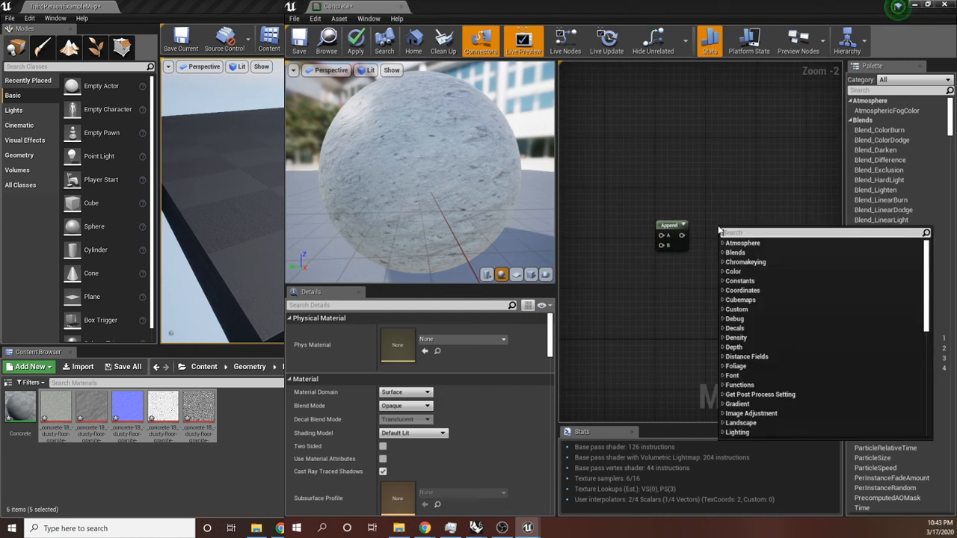
{"action": "left_click", "coordinate": [729, 185]}
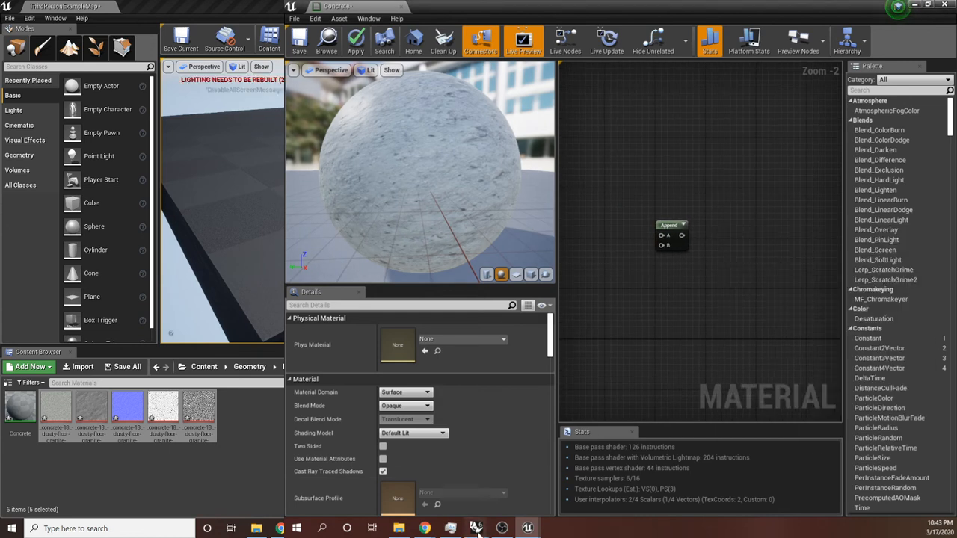
Switch to the Grasshopper definition Project_3_Final to view its components, and minimize it to return to the material editor
{"action": "mouse_move", "coordinate": [476, 528]}
{"action": "left_click", "coordinate": [532, 483]}
{"action": "right_click", "coordinate": [619, 307]}
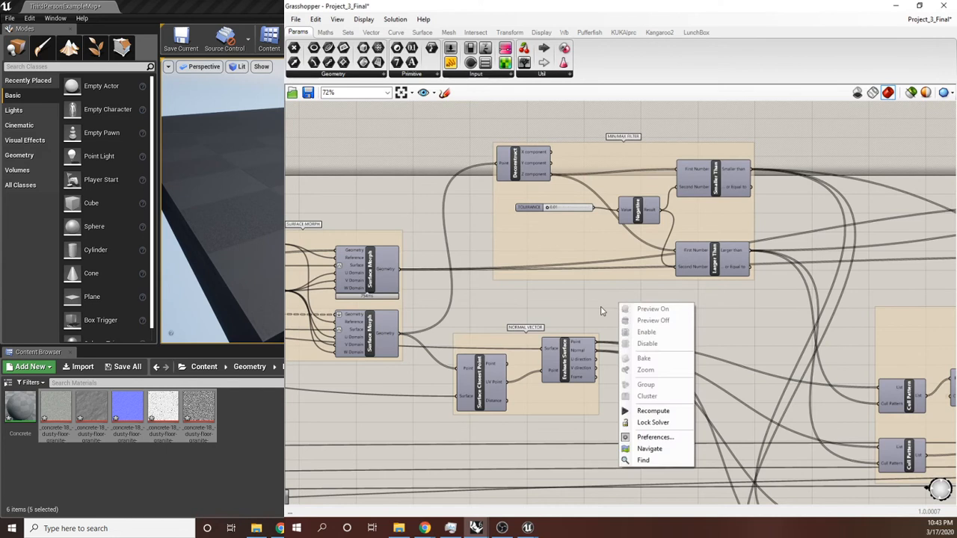
{"action": "double_click", "coordinate": [596, 307]}
{"action": "left_click", "coordinate": [723, 318]}
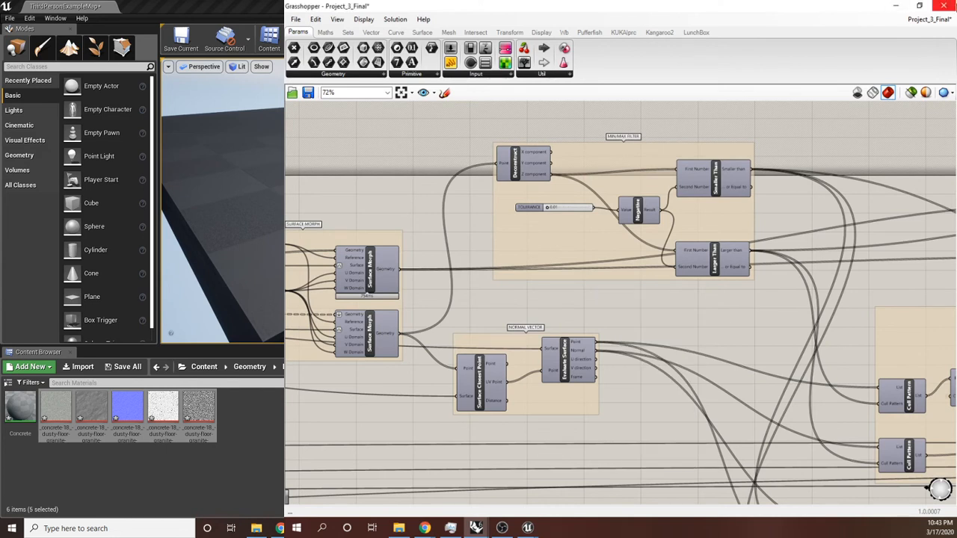
{"action": "left_click", "coordinate": [893, 7]}
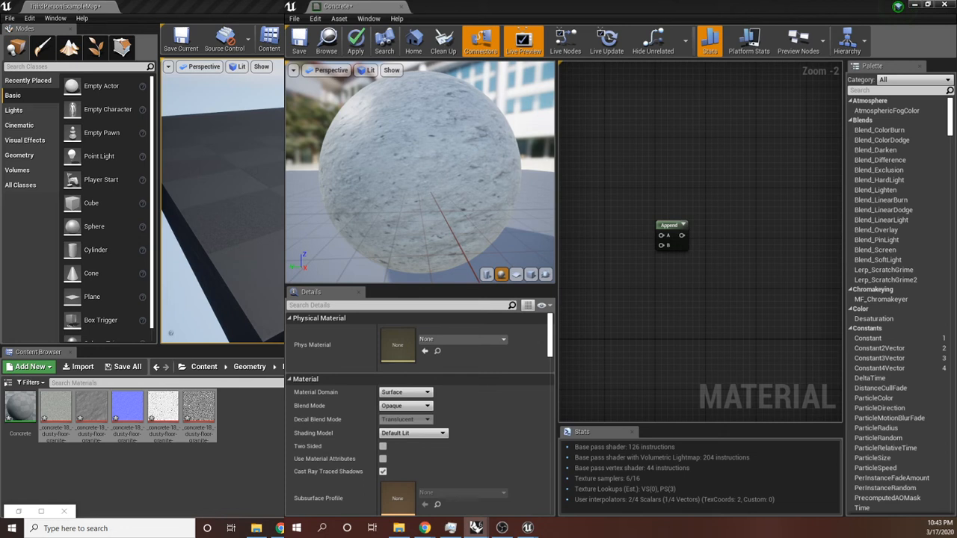
{"action": "left_click", "coordinate": [18, 223]}
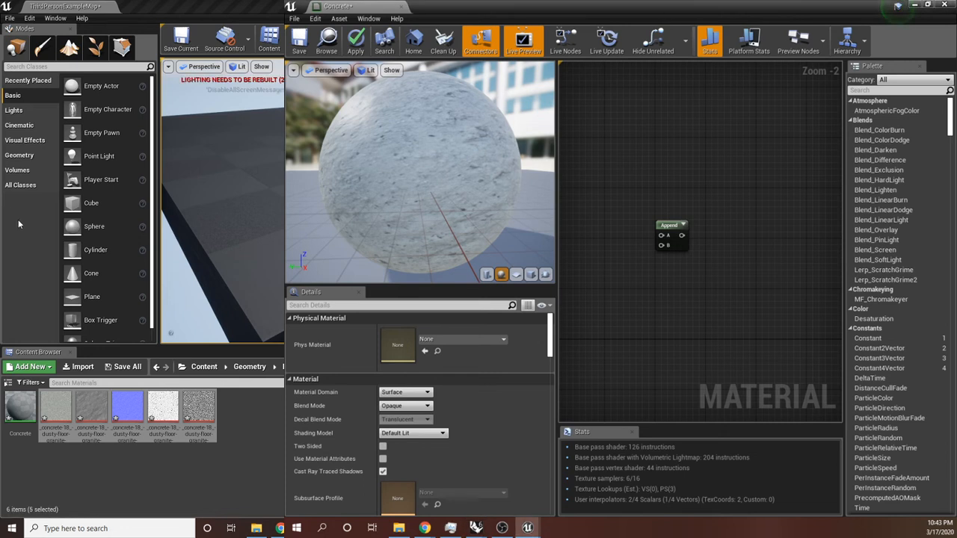
Add a second Append node with AppendVector and place it below the first one
{"action": "right_click", "coordinate": [687, 297]}
{"action": "type", "text": "append"}
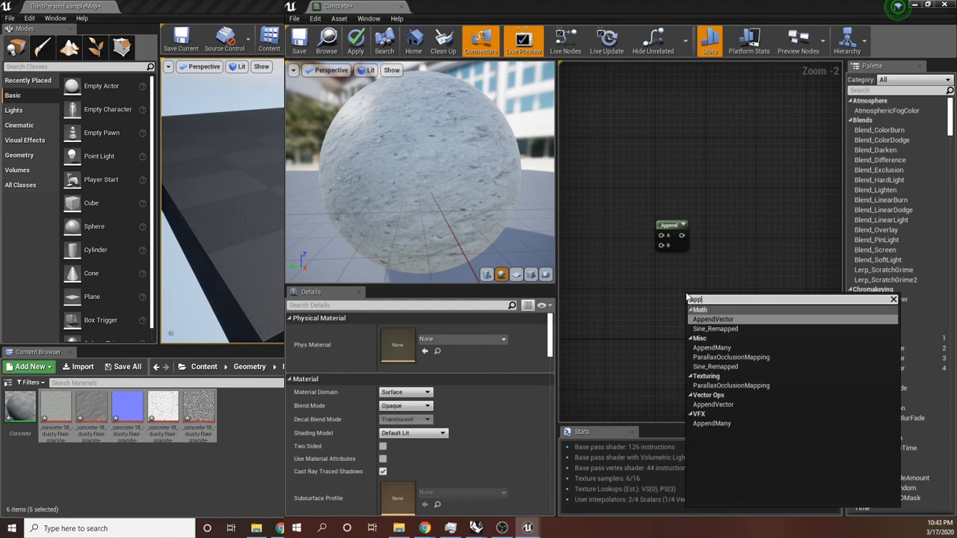
{"action": "left_click", "coordinate": [714, 320]}
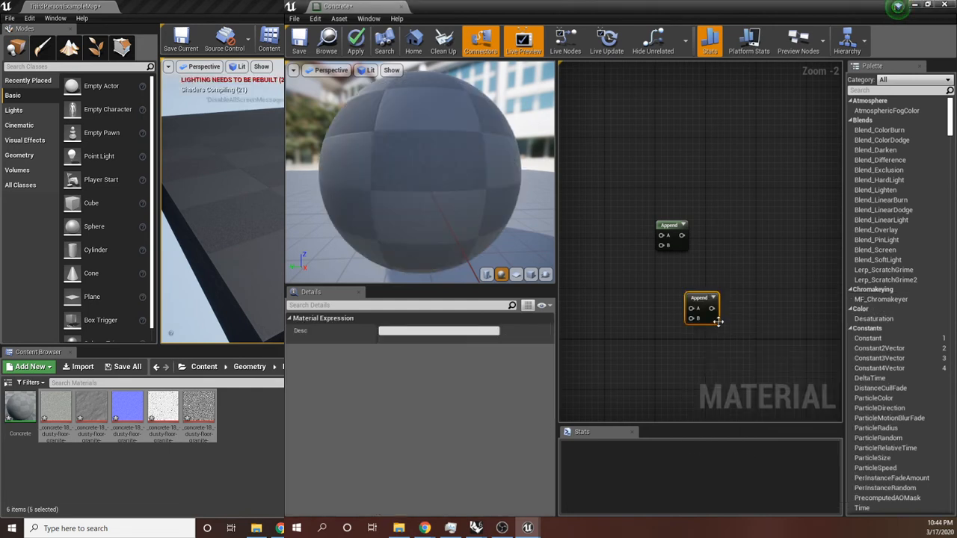
{"action": "scroll", "coordinate": [695, 299], "scroll_direction": "up", "scroll_amount": 1}
{"action": "left_click_drag", "start_coordinate": [696, 293], "coordinate": [655, 263]}
{"action": "left_click", "coordinate": [725, 210]}
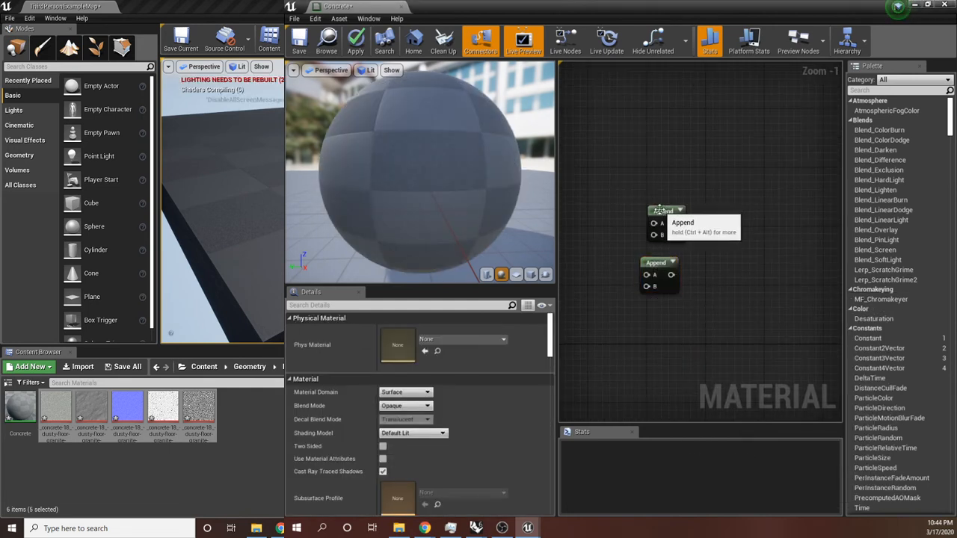
{"action": "left_click", "coordinate": [652, 211]}
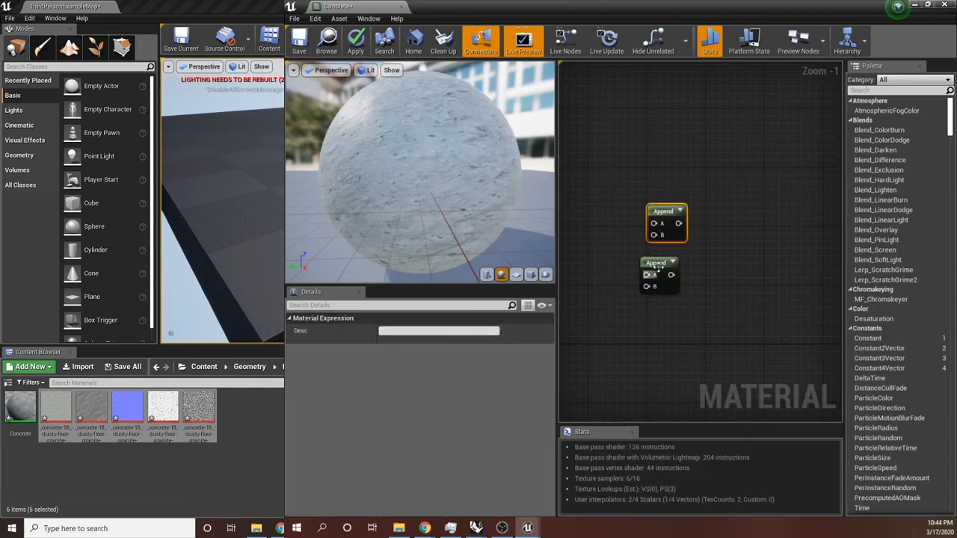
{"action": "left_click_drag", "start_coordinate": [662, 263], "coordinate": [707, 270]}
{"action": "left_click", "coordinate": [703, 243]}
Add a ScalarParameter node on the input side of the first Append node
{"action": "right_click_drag", "start_coordinate": [688, 217], "coordinate": [750, 265]}
{"action": "right_click", "coordinate": [650, 258]}
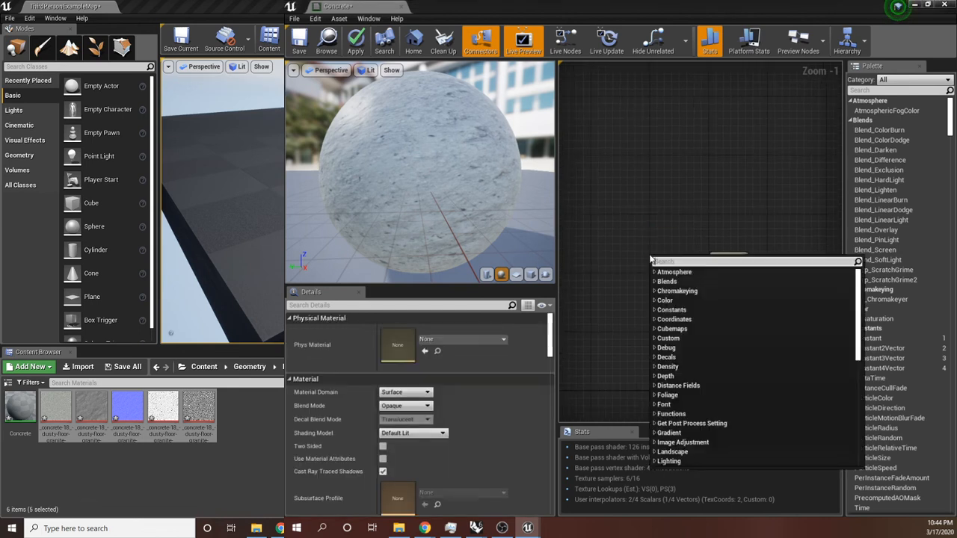
{"action": "type", "text": "scala"}
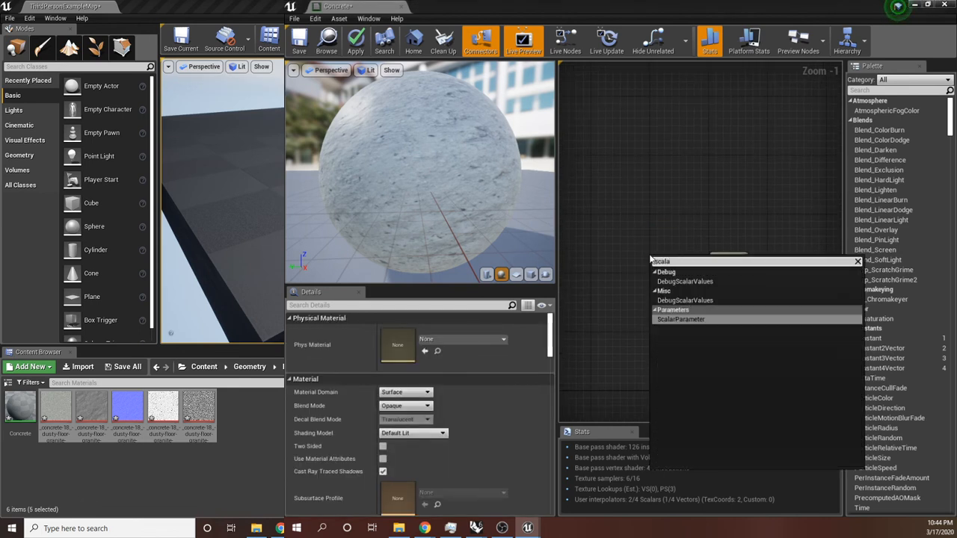
{"action": "key", "text": "Return"}
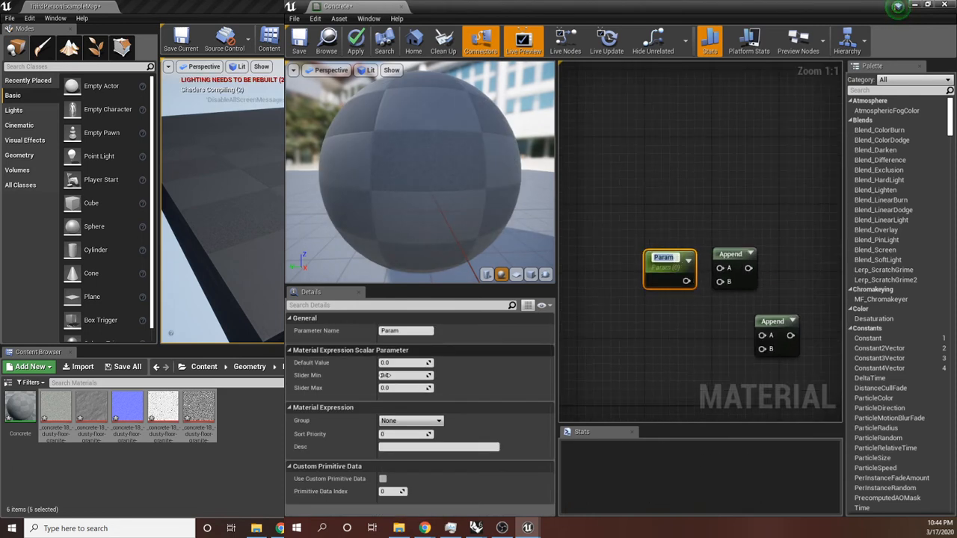
{"action": "left_click", "coordinate": [675, 208]}
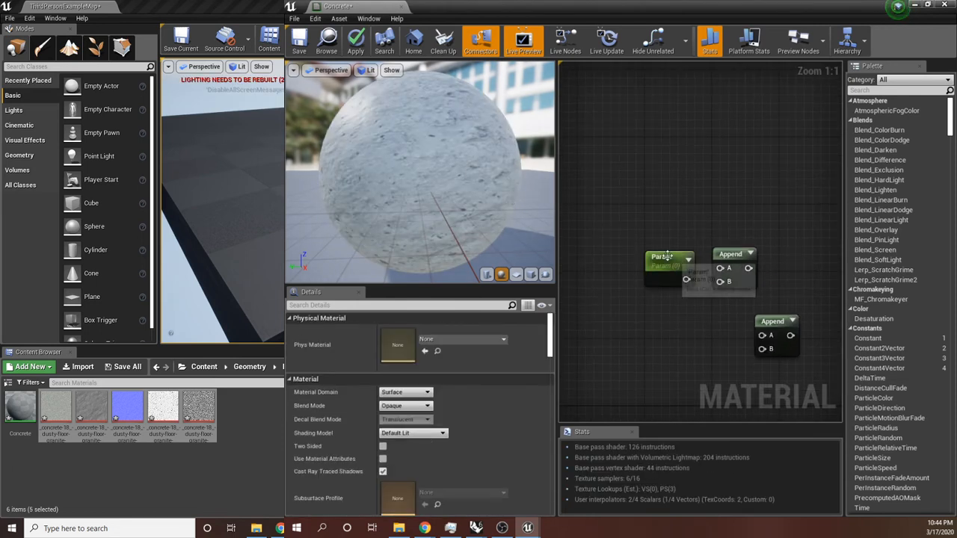
Duplicate the scalar parameter and arrange the two Param nodes one above the other before the Append node
{"action": "left_click_drag", "start_coordinate": [673, 259], "coordinate": [644, 299]}
{"action": "key", "text": "ctrl+w"}
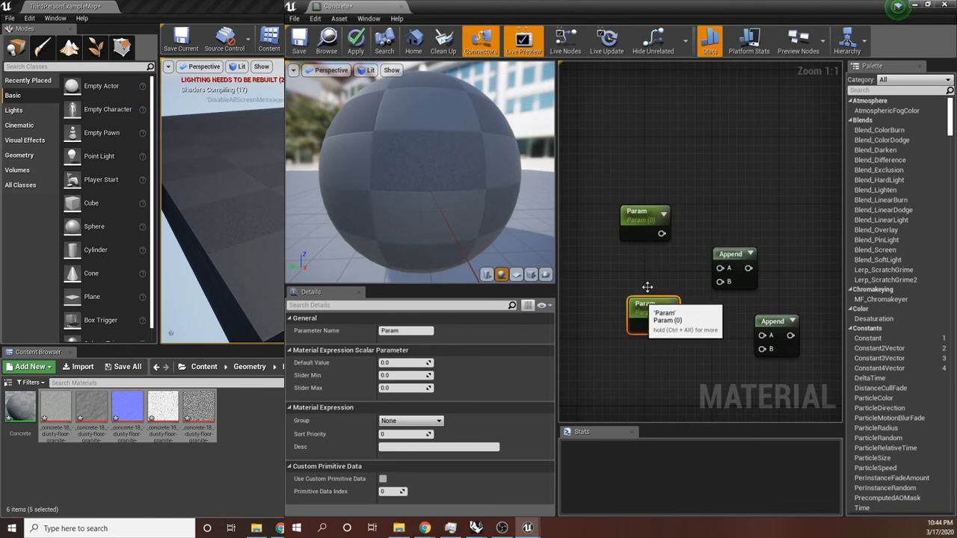
{"action": "left_click", "coordinate": [650, 279]}
{"action": "right_click_drag", "start_coordinate": [663, 262], "coordinate": [653, 263]}
Delete the extra second Append node from the graph
{"action": "left_click", "coordinate": [763, 322]}
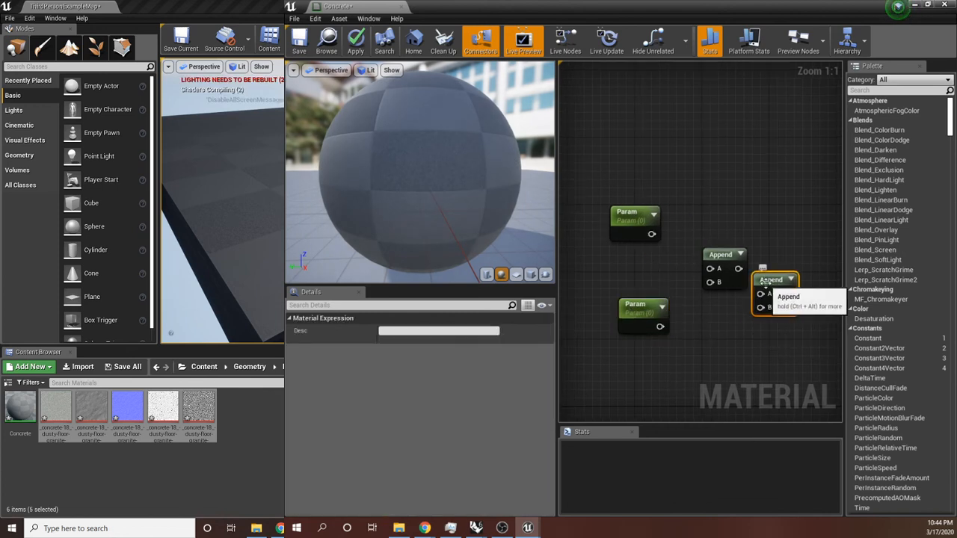
{"action": "key", "text": "Delete"}
{"action": "right_click_drag", "start_coordinate": [724, 301], "coordinate": [623, 287]}
{"action": "scroll", "coordinate": [705, 238], "scroll_direction": "down", "scroll_amount": 3}
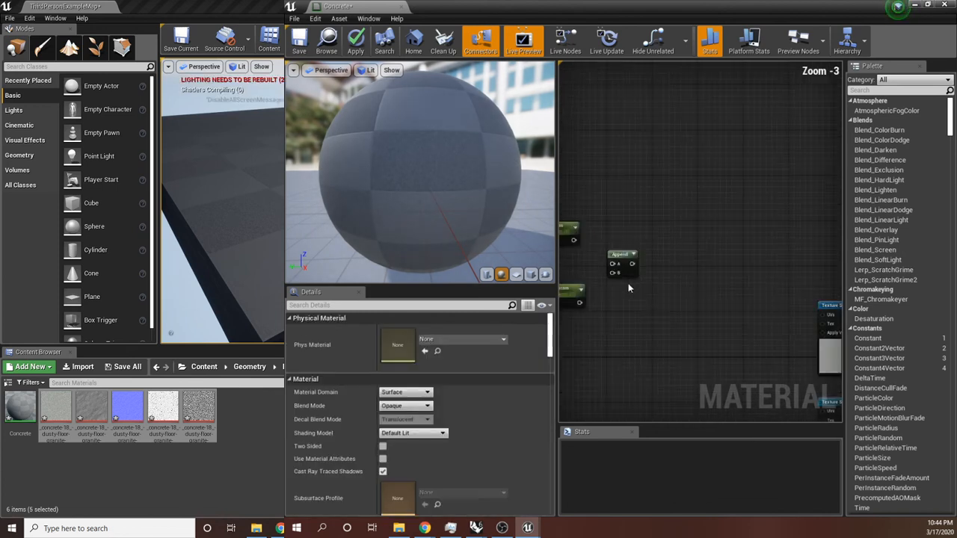
{"action": "scroll", "coordinate": [674, 296], "scroll_direction": "up", "scroll_amount": 3}
{"action": "left_click", "coordinate": [606, 206]}
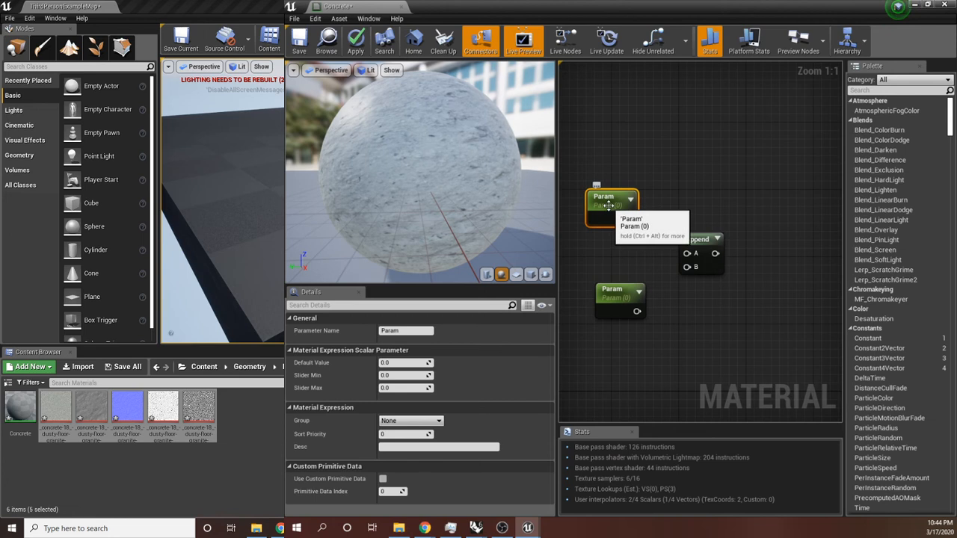
{"action": "left_click", "coordinate": [404, 376]}
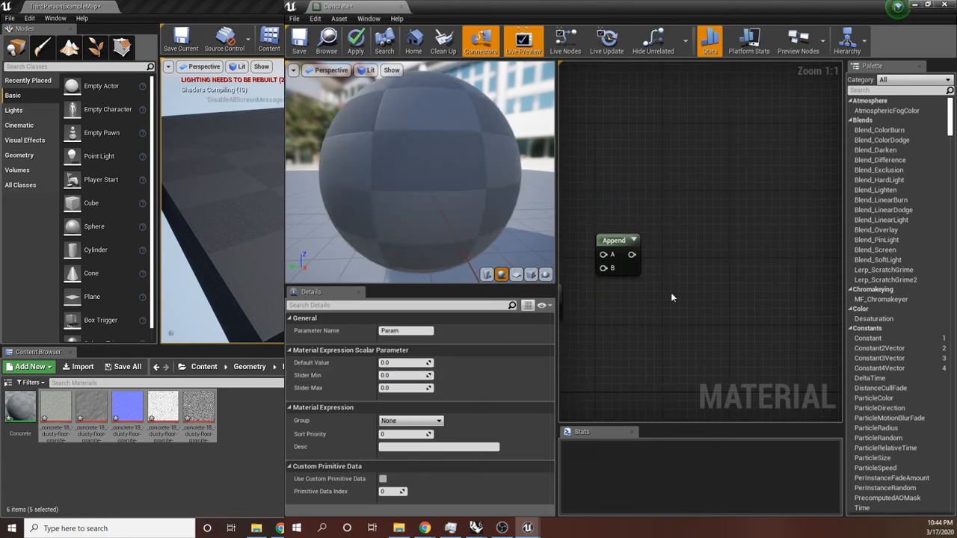
{"action": "scroll", "coordinate": [670, 293], "scroll_direction": "down", "scroll_amount": 3}
{"action": "scroll", "coordinate": [633, 210], "scroll_direction": "up", "scroll_amount": 1}
{"action": "scroll", "coordinate": [633, 210], "scroll_direction": "up", "scroll_amount": 1}
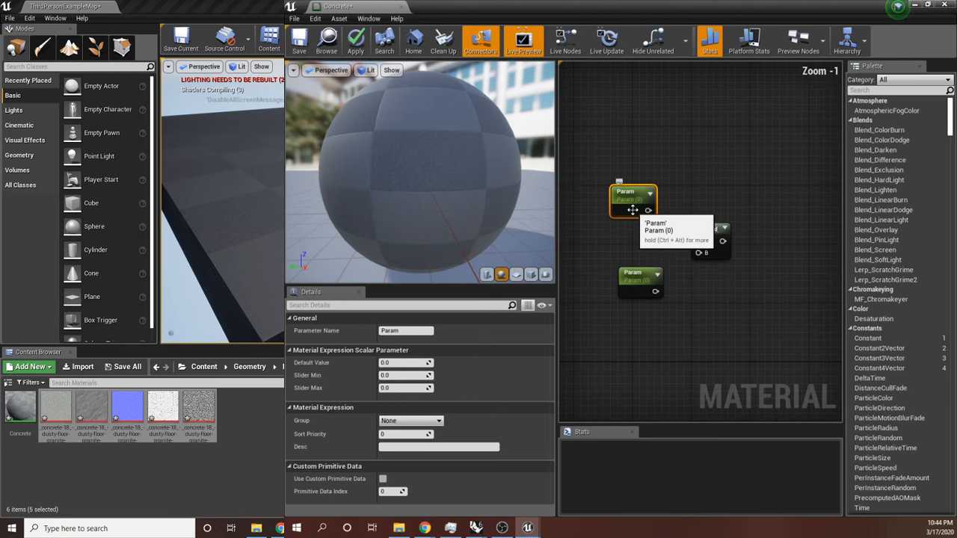
{"action": "right_click_drag", "start_coordinate": [718, 186], "coordinate": [690, 196]}
{"action": "right_click", "coordinate": [696, 193]}
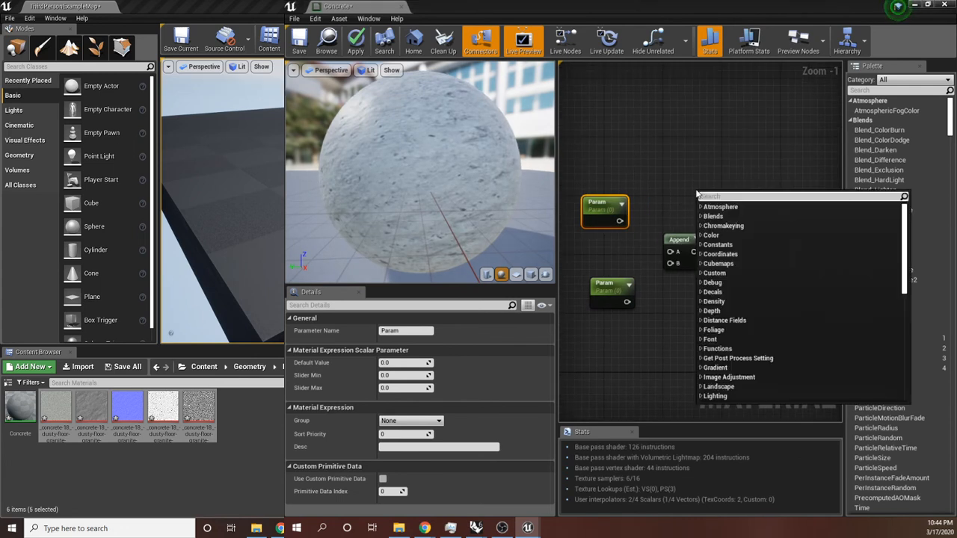
{"action": "left_click", "coordinate": [665, 207]}
Rename the upper scalar parameter to U and the lower one to V
{"action": "left_click", "coordinate": [604, 208]}
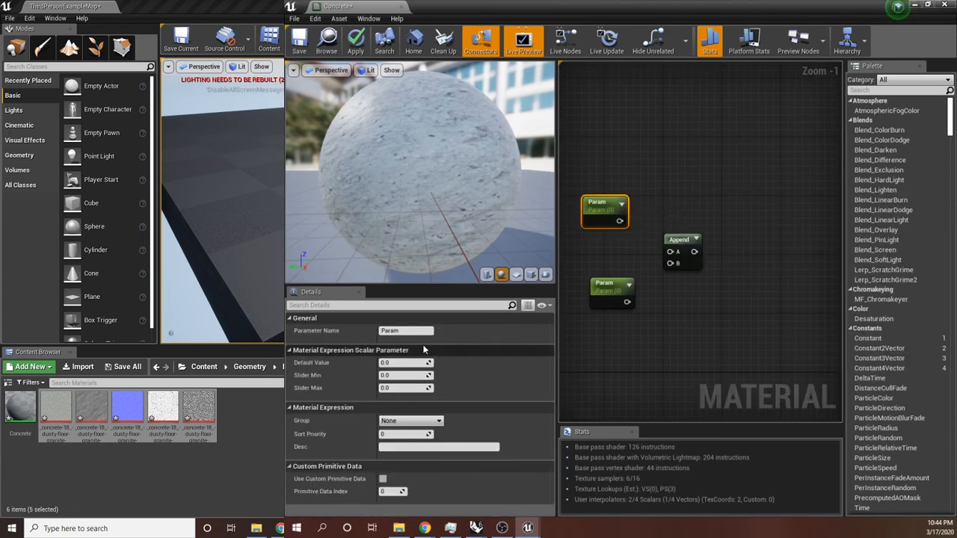
{"action": "left_click", "coordinate": [396, 330]}
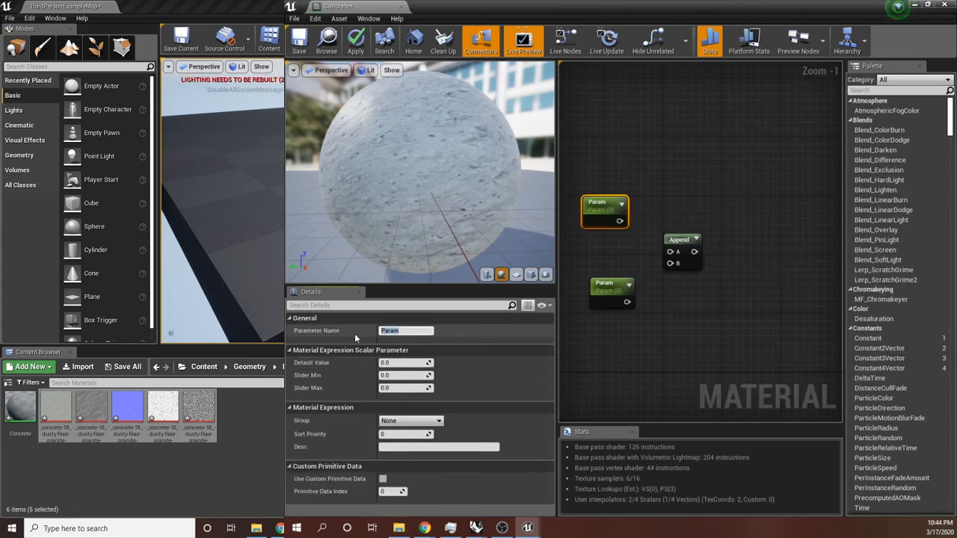
{"action": "type", "text": "U"}
{"action": "left_click", "coordinate": [753, 386]}
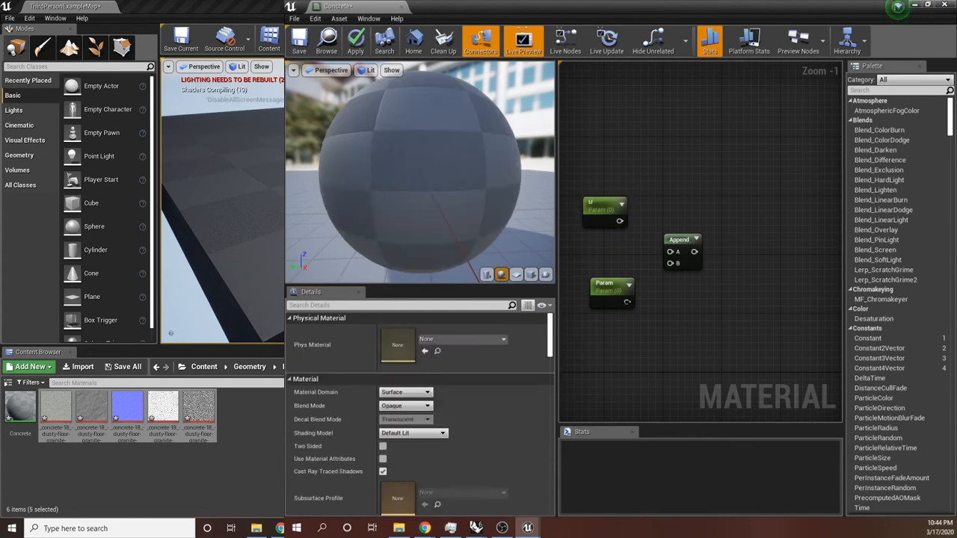
{"action": "left_click", "coordinate": [605, 291]}
{"action": "left_click", "coordinate": [397, 331]}
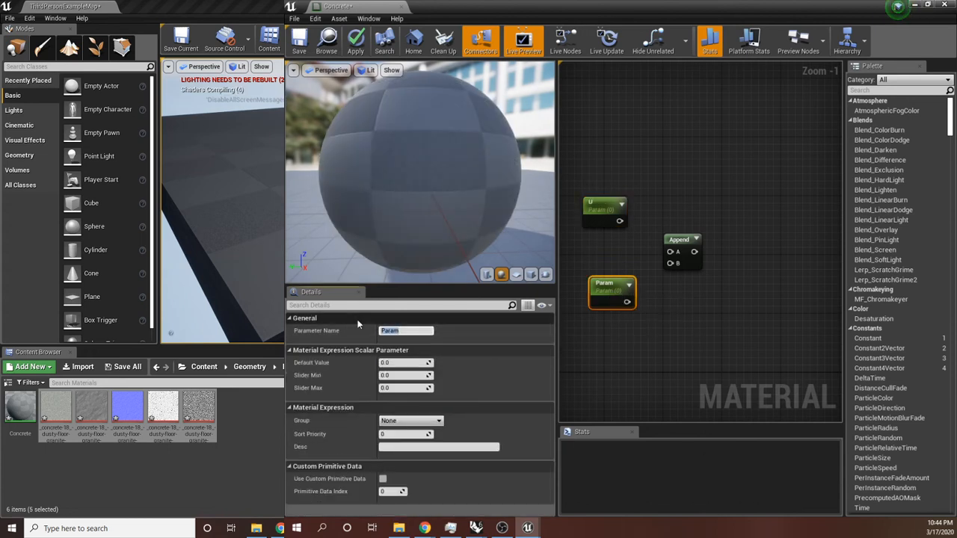
{"action": "type", "text": "V"}
{"action": "key", "text": "Return"}
{"action": "left_click", "coordinate": [643, 267]}
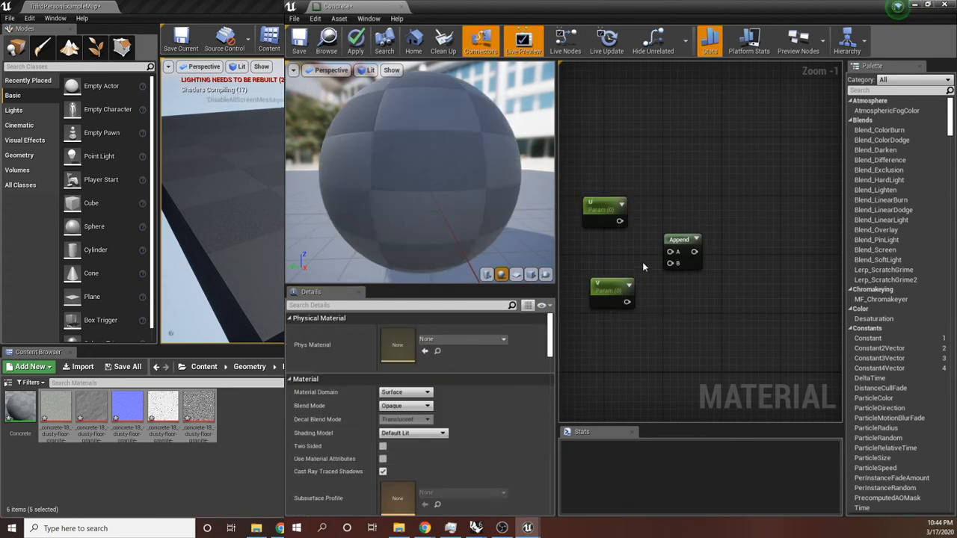
Connect the U parameter to the Append node's A input and the V parameter to its B input
{"action": "left_click", "coordinate": [677, 241]}
{"action": "left_click_drag", "start_coordinate": [677, 241], "coordinate": [620, 221]}
{"action": "left_click_drag", "start_coordinate": [626, 302], "coordinate": [715, 241]}
Add a Multiply node after the Append node and connect the Append output to its A input
{"action": "right_click_drag", "start_coordinate": [776, 300], "coordinate": [700, 321]}
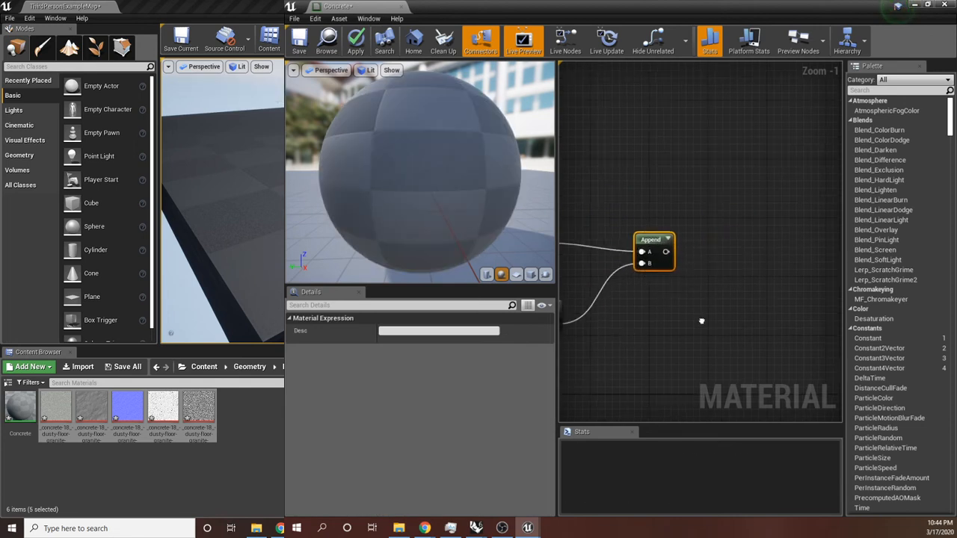
{"action": "right_click", "coordinate": [712, 250]}
{"action": "type", "text": "mult"}
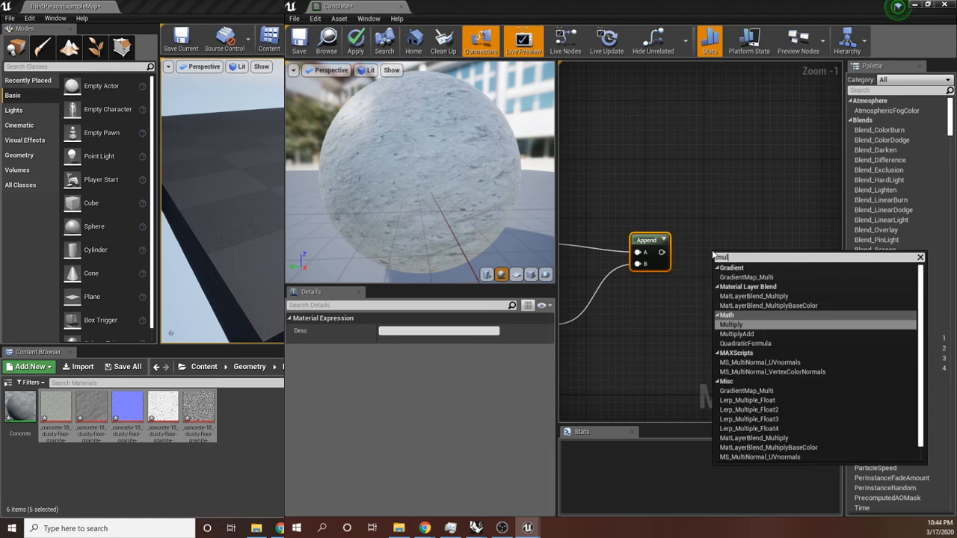
{"action": "left_click", "coordinate": [768, 326]}
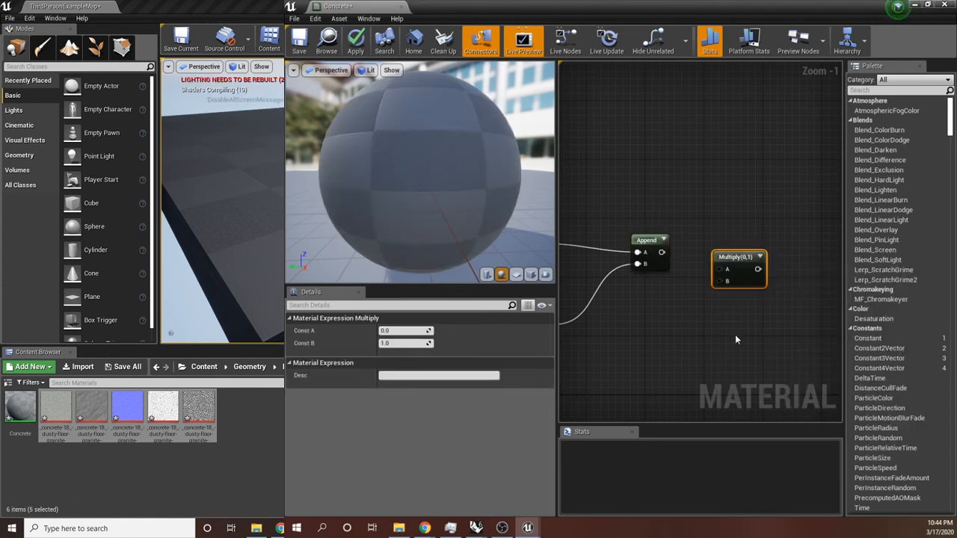
{"action": "scroll", "coordinate": [703, 267], "scroll_direction": "up", "scroll_amount": 1}
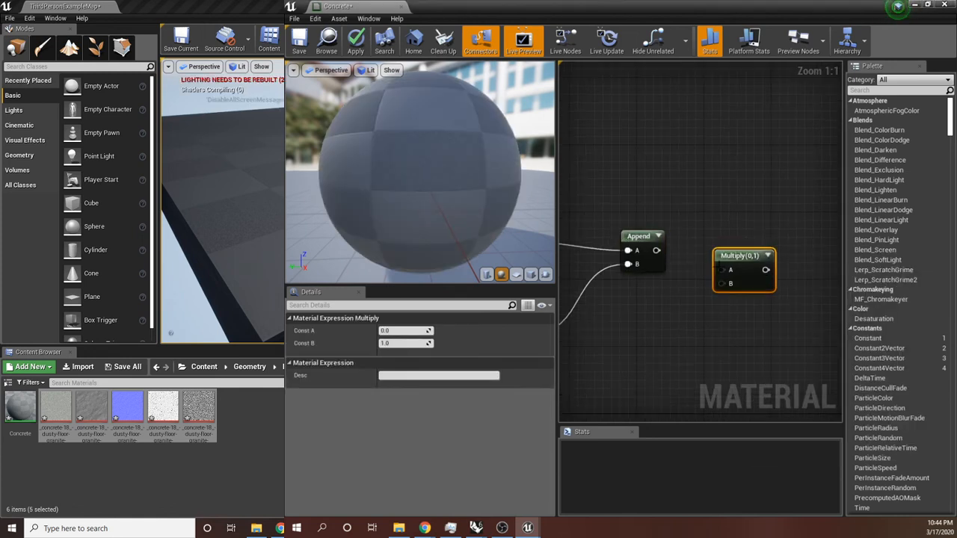
{"action": "left_click_drag", "start_coordinate": [722, 270], "coordinate": [656, 250]}
{"action": "left_click", "coordinate": [654, 353]}
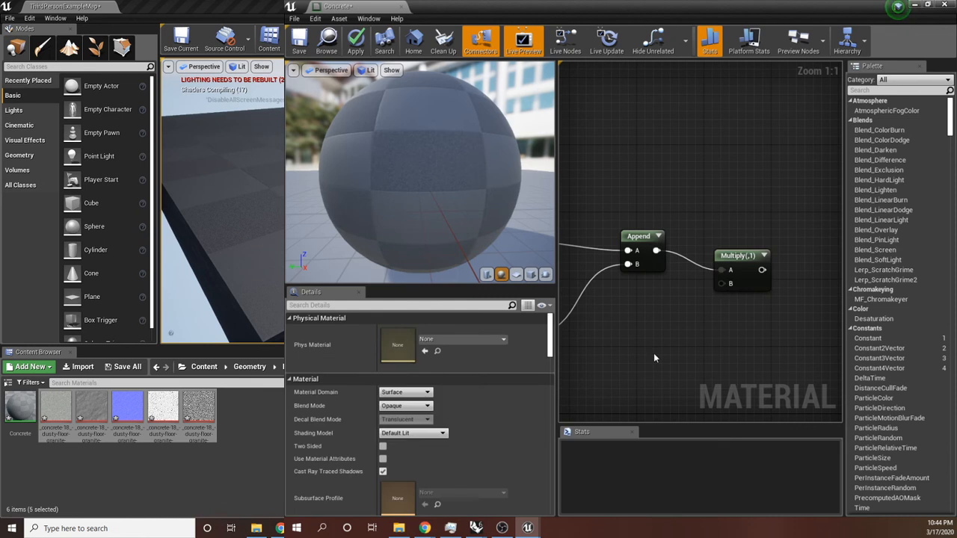
Add a TextureCoordinate node below Append and connect its output to the Multiply node's B input
{"action": "right_click_drag", "start_coordinate": [673, 323], "coordinate": [703, 309]}
{"action": "right_click", "coordinate": [703, 308]}
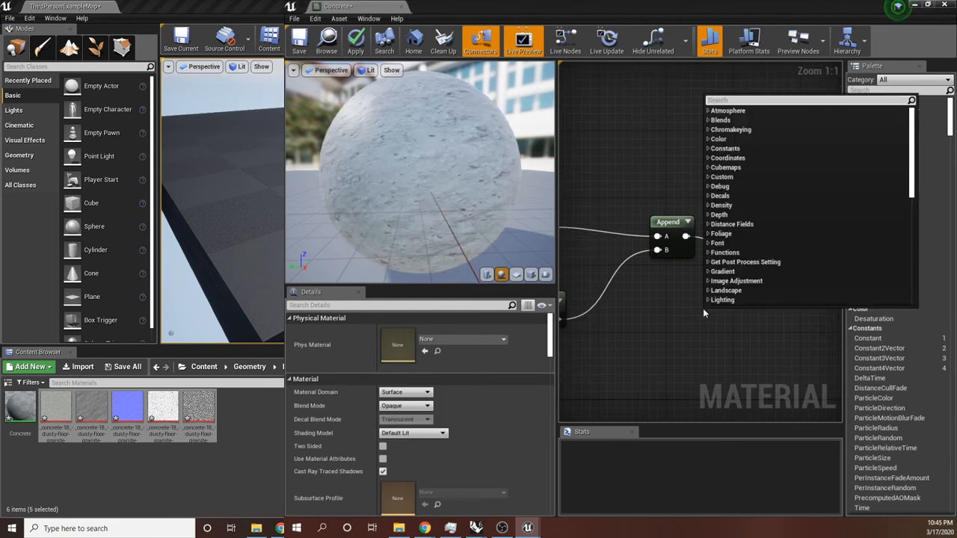
{"action": "type", "text": "tex"}
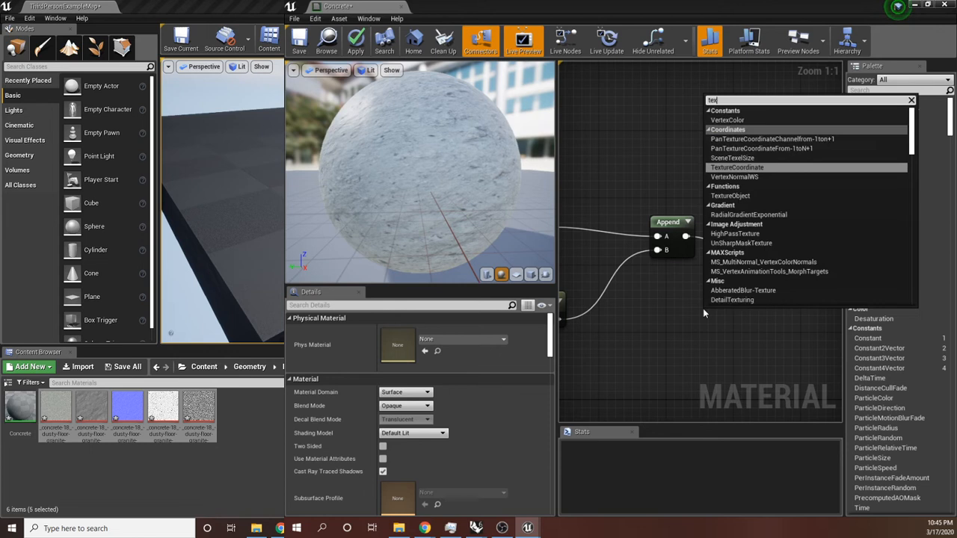
{"action": "type", "text": "turec"}
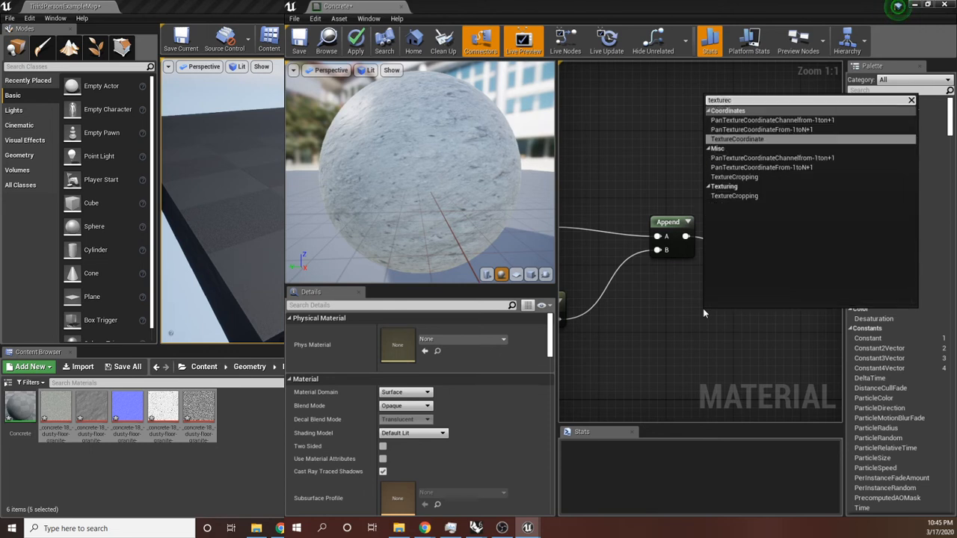
{"action": "left_click", "coordinate": [756, 139]}
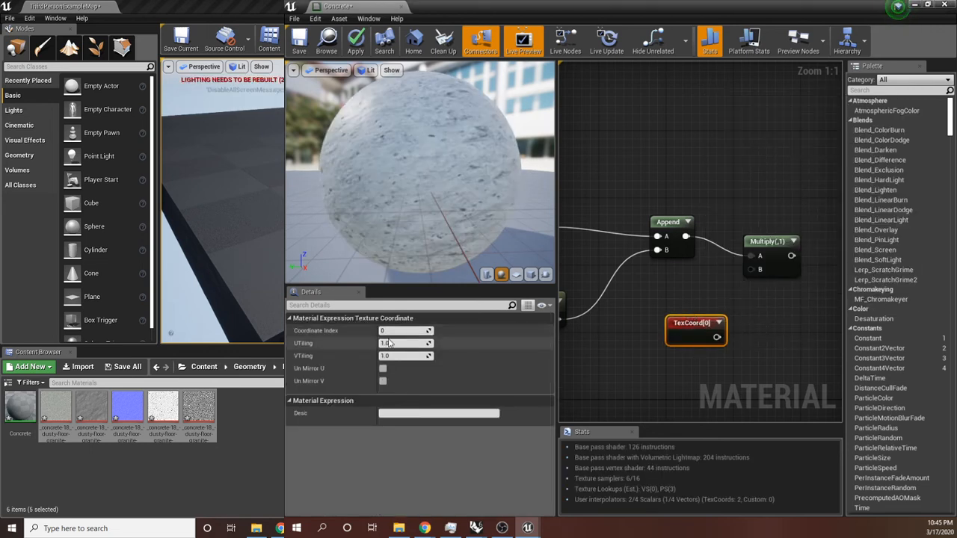
{"action": "left_click_drag", "start_coordinate": [718, 337], "coordinate": [751, 269]}
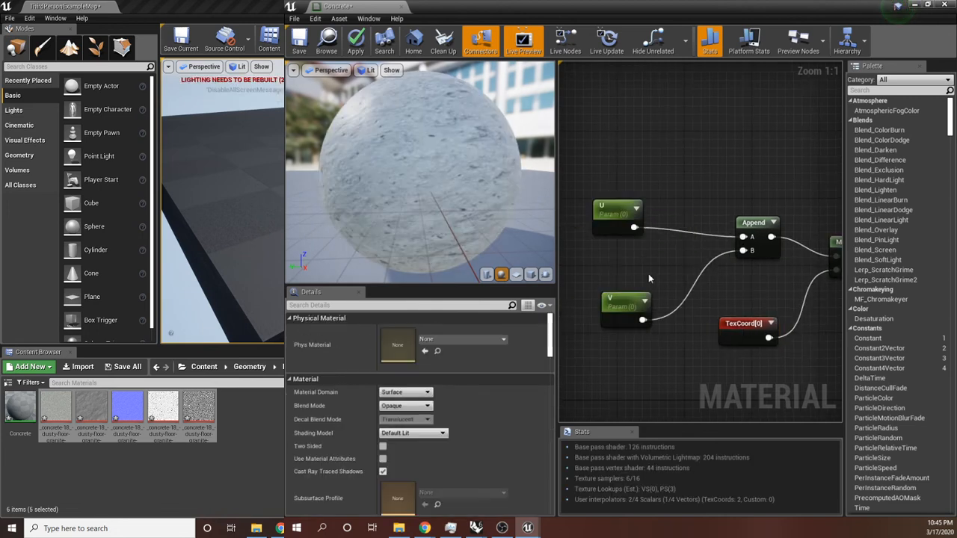
Review the tiling node chain from the U and V parameters through Append and TexCoord to Multiply
{"action": "left_click", "coordinate": [619, 303]}
{"action": "left_click", "coordinate": [625, 215]}
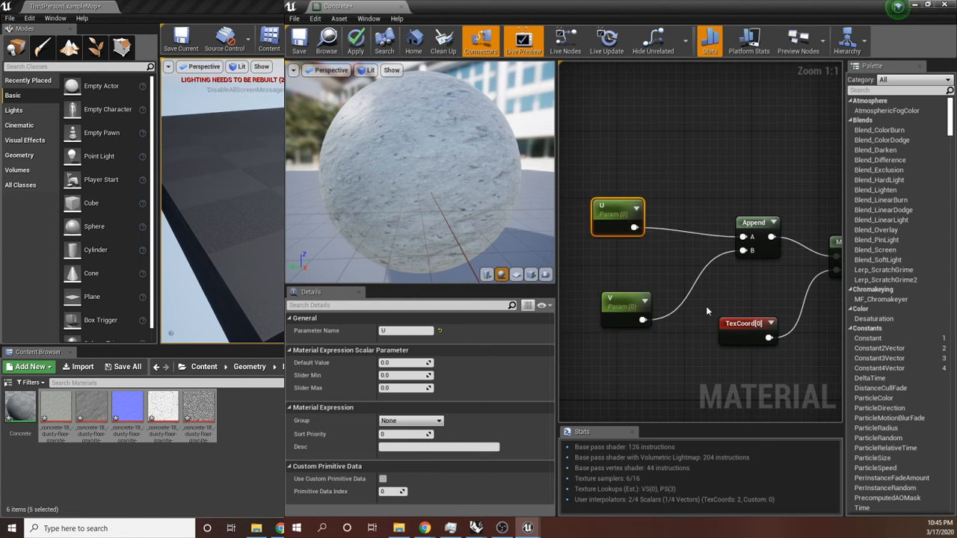
{"action": "right_click_drag", "start_coordinate": [706, 307], "coordinate": [651, 321]}
{"action": "left_click", "coordinate": [700, 234]}
{"action": "left_click", "coordinate": [824, 254]}
{"action": "right_click_drag", "start_coordinate": [820, 256], "coordinate": [740, 279]}
{"action": "left_click", "coordinate": [736, 261]}
{"action": "left_click", "coordinate": [795, 218]}
Connect the Multiply output to the UVs input of all three Texture Sample nodes
{"action": "scroll", "coordinate": [737, 313], "scroll_direction": "down", "scroll_amount": 2}
{"action": "right_click_drag", "start_coordinate": [749, 323], "coordinate": [680, 288]}
{"action": "scroll", "coordinate": [682, 289], "scroll_direction": "up", "scroll_amount": 1}
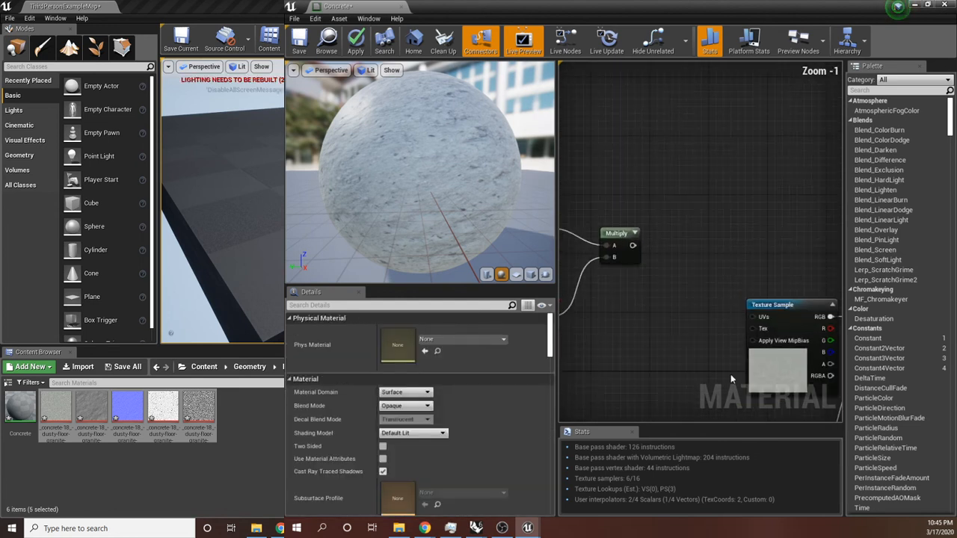
{"action": "scroll", "coordinate": [699, 283], "scroll_direction": "down", "scroll_amount": 1}
{"action": "right_click_drag", "start_coordinate": [728, 355], "coordinate": [731, 264]}
{"action": "scroll", "coordinate": [700, 282], "scroll_direction": "down", "scroll_amount": 1}
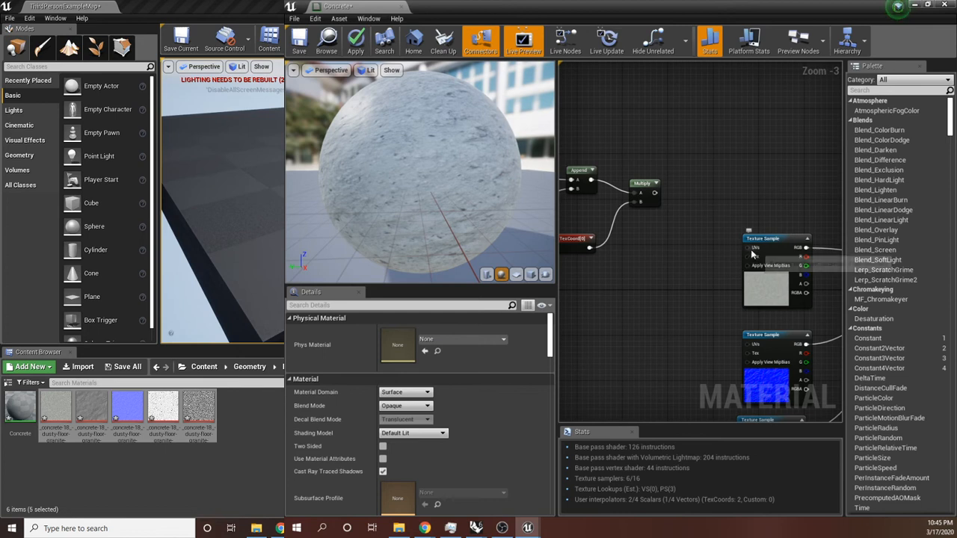
{"action": "left_click_drag", "start_coordinate": [748, 247], "coordinate": [748, 346]}
{"action": "scroll", "coordinate": [760, 373], "scroll_direction": "down", "scroll_amount": 3}
{"action": "scroll", "coordinate": [740, 314], "scroll_direction": "up", "scroll_amount": 3}
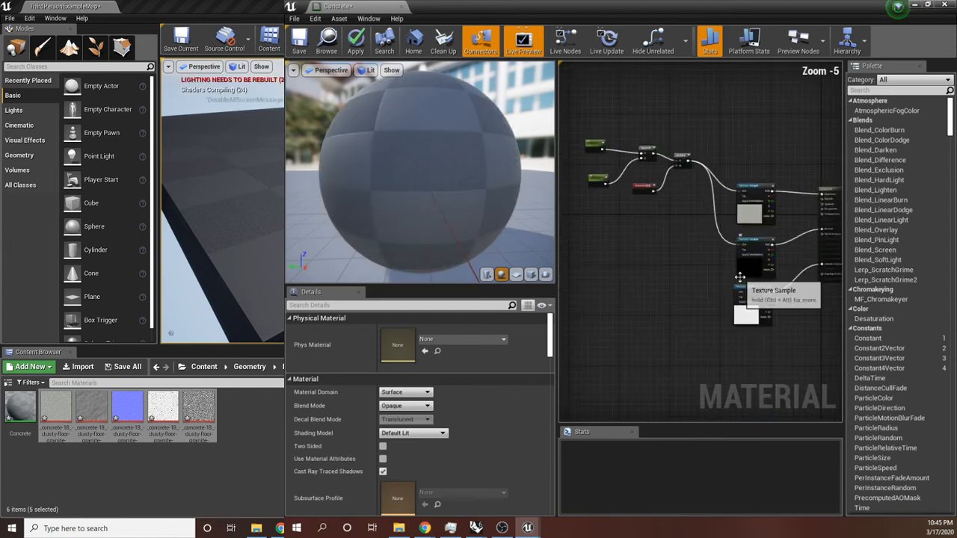
{"action": "left_click_drag", "start_coordinate": [736, 303], "coordinate": [646, 133]}
{"action": "right_click_drag", "start_coordinate": [737, 135], "coordinate": [695, 140]}
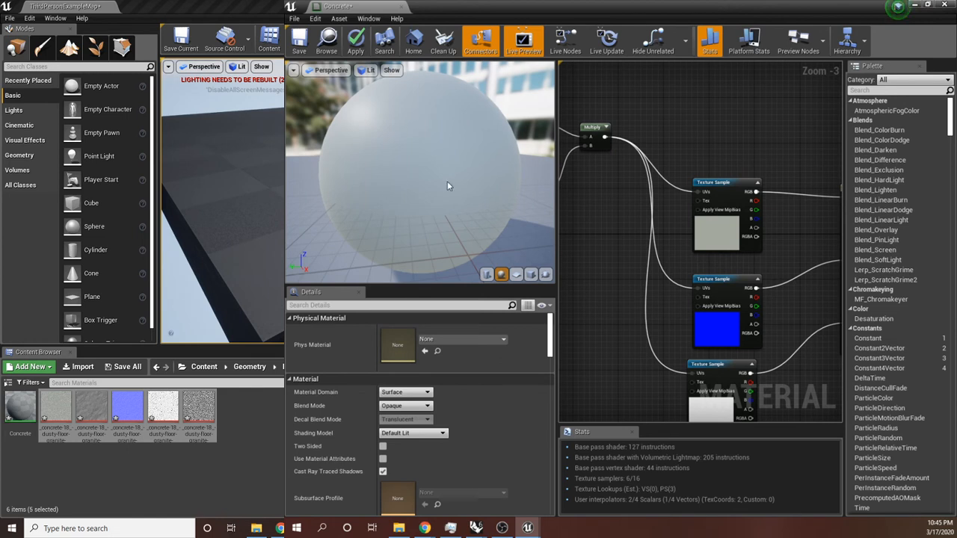
Set the default value of both the U and V scalar parameters to 1
{"action": "scroll", "coordinate": [682, 203], "scroll_direction": "up", "scroll_amount": 3}
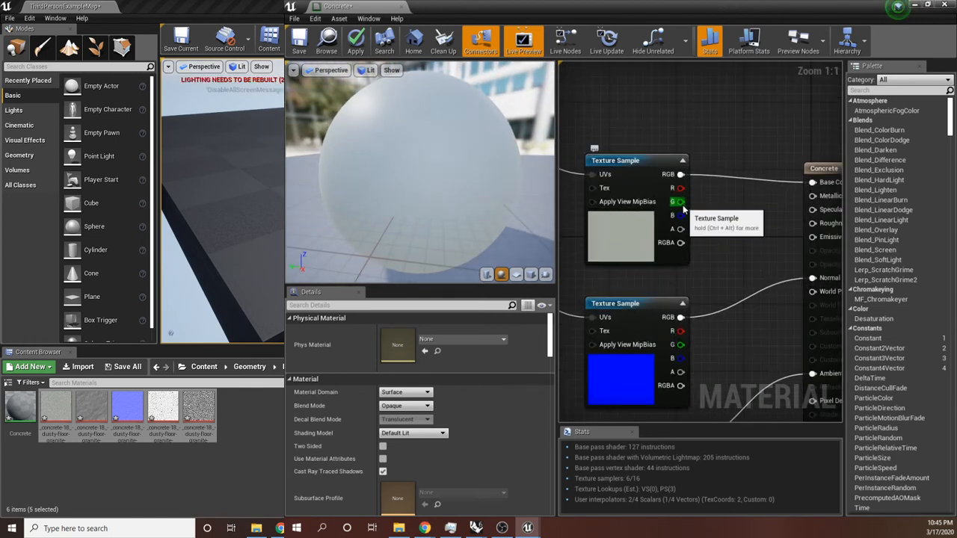
{"action": "right_click_drag", "start_coordinate": [607, 236], "coordinate": [796, 272]}
{"action": "scroll", "coordinate": [796, 272], "scroll_direction": "down", "scroll_amount": 3}
{"action": "scroll", "coordinate": [693, 233], "scroll_direction": "up", "scroll_amount": 3}
{"action": "right_click_drag", "start_coordinate": [693, 233], "coordinate": [736, 269]}
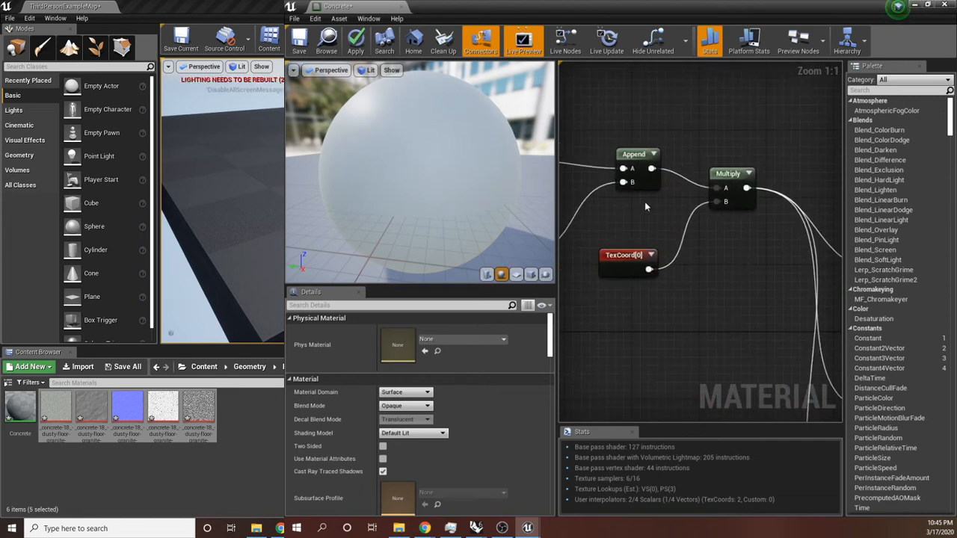
{"action": "right_click_drag", "start_coordinate": [672, 207], "coordinate": [760, 241]}
{"action": "scroll", "coordinate": [760, 243], "scroll_direction": "down", "scroll_amount": 3}
{"action": "scroll", "coordinate": [692, 243], "scroll_direction": "up", "scroll_amount": 2}
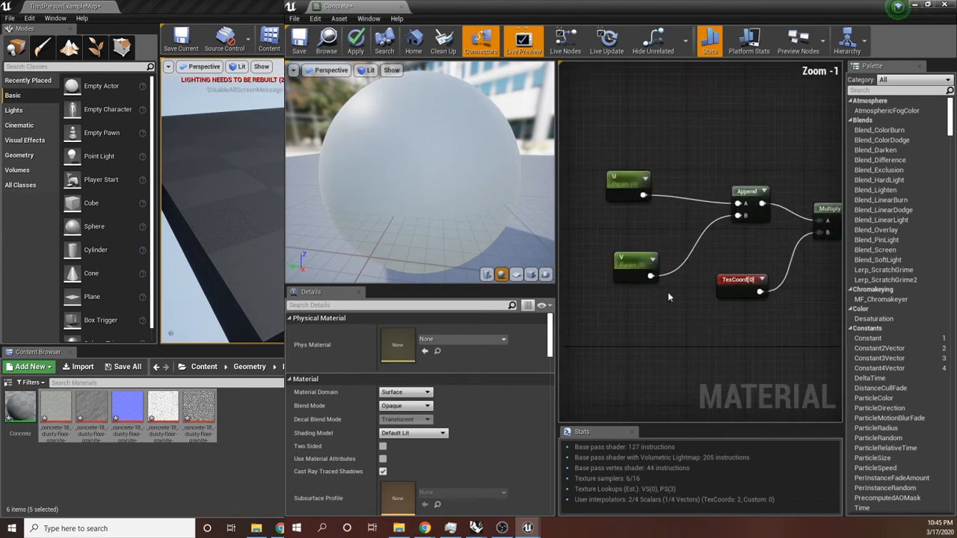
{"action": "left_click_drag", "start_coordinate": [668, 298], "coordinate": [614, 173]}
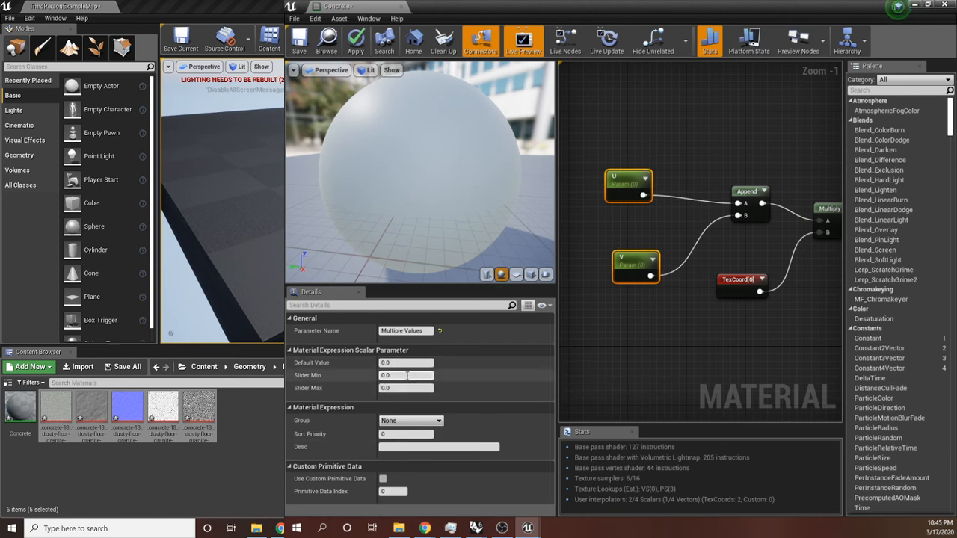
{"action": "left_click", "coordinate": [413, 364]}
{"action": "type", "text": "1"}
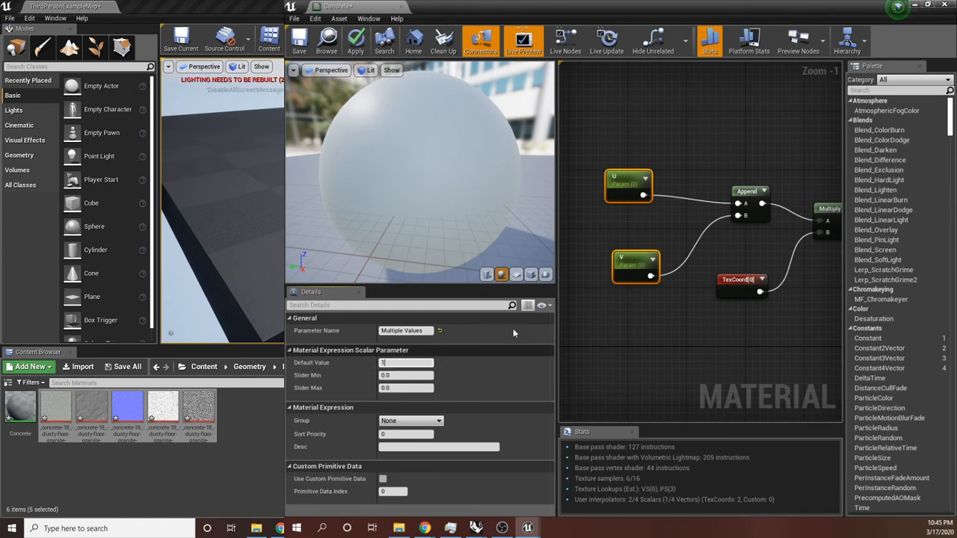
{"action": "left_click", "coordinate": [628, 264]}
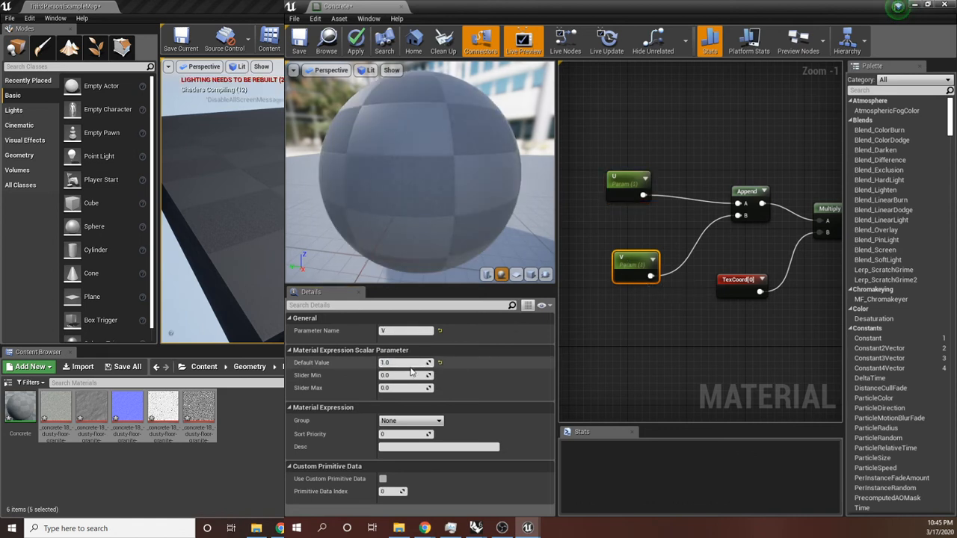
{"action": "left_click", "coordinate": [660, 230]}
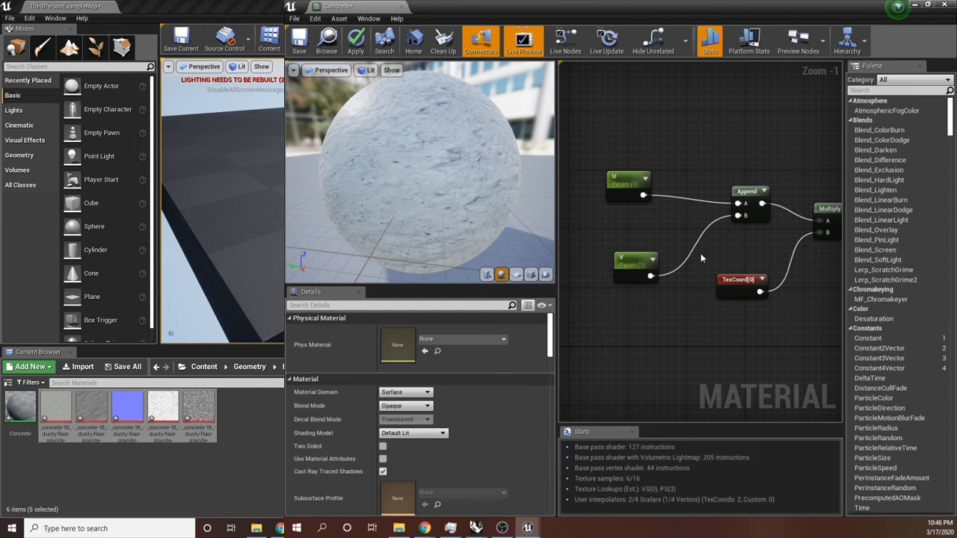
Select the tiling nodes as a group and move them slightly down and farther from the Texture Sample nodes
{"action": "right_click_drag", "start_coordinate": [763, 265], "coordinate": [647, 276]}
{"action": "scroll", "coordinate": [635, 276], "scroll_direction": "down", "scroll_amount": 3}
{"action": "right_click_drag", "start_coordinate": [808, 305], "coordinate": [735, 282]}
{"action": "right_click_drag", "start_coordinate": [731, 328], "coordinate": [772, 261]}
{"action": "scroll", "coordinate": [605, 215], "scroll_direction": "down", "scroll_amount": 1}
{"action": "right_click_drag", "start_coordinate": [606, 215], "coordinate": [676, 230]}
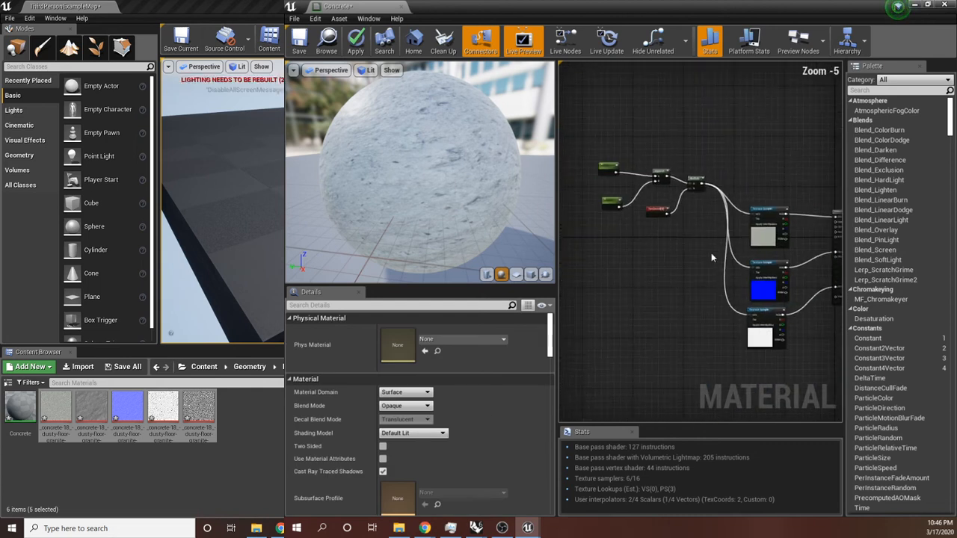
{"action": "left_click_drag", "start_coordinate": [723, 255], "coordinate": [599, 149]}
{"action": "left_click_drag", "start_coordinate": [696, 181], "coordinate": [672, 196]}
{"action": "left_click", "coordinate": [673, 196]}
{"action": "scroll", "coordinate": [718, 215], "scroll_direction": "up", "scroll_amount": 4}
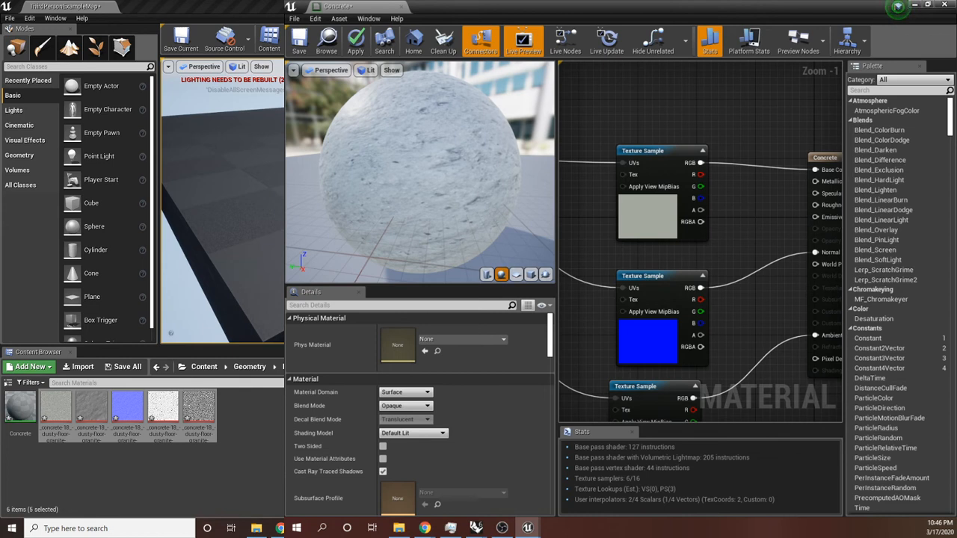
Move the Concrete result node farther away from the Texture Sample nodes to make room between them
{"action": "right_click_drag", "start_coordinate": [793, 198], "coordinate": [729, 197]}
{"action": "scroll", "coordinate": [728, 197], "scroll_direction": "down", "scroll_amount": 4}
{"action": "scroll", "coordinate": [737, 196], "scroll_direction": "up", "scroll_amount": 3}
{"action": "left_click_drag", "start_coordinate": [720, 161], "coordinate": [827, 142]}
{"action": "right_click_drag", "start_coordinate": [678, 120], "coordinate": [703, 155]}
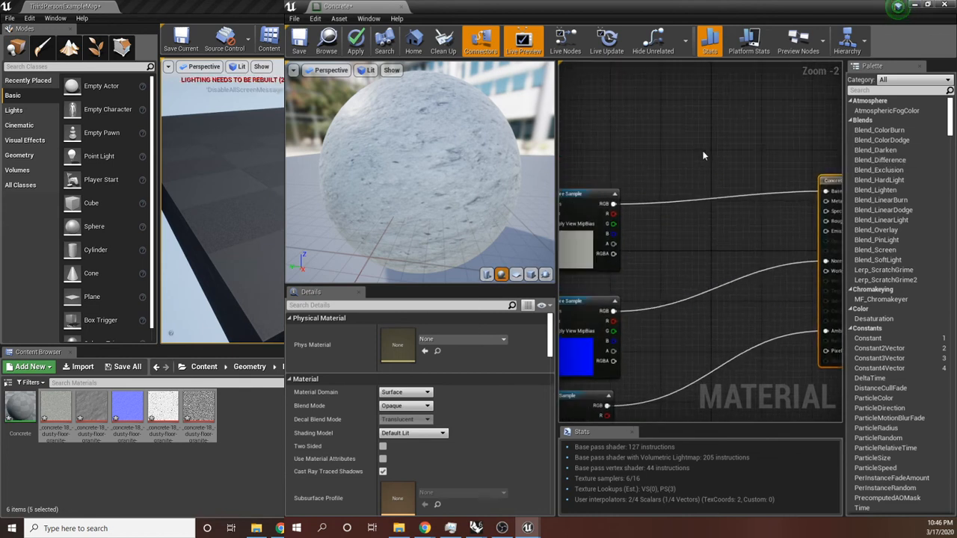
Add a Blend_Overlay node and connect the color Texture Sample's RGB output to its Blend input
{"action": "right_click", "coordinate": [703, 156]}
{"action": "type", "text": "blend on"}
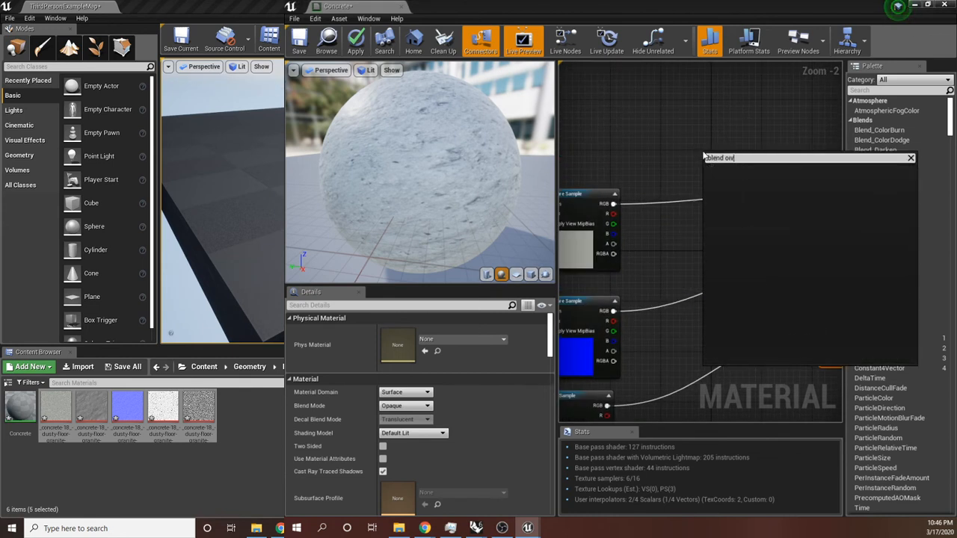
{"action": "key", "text": "BackSpace"}
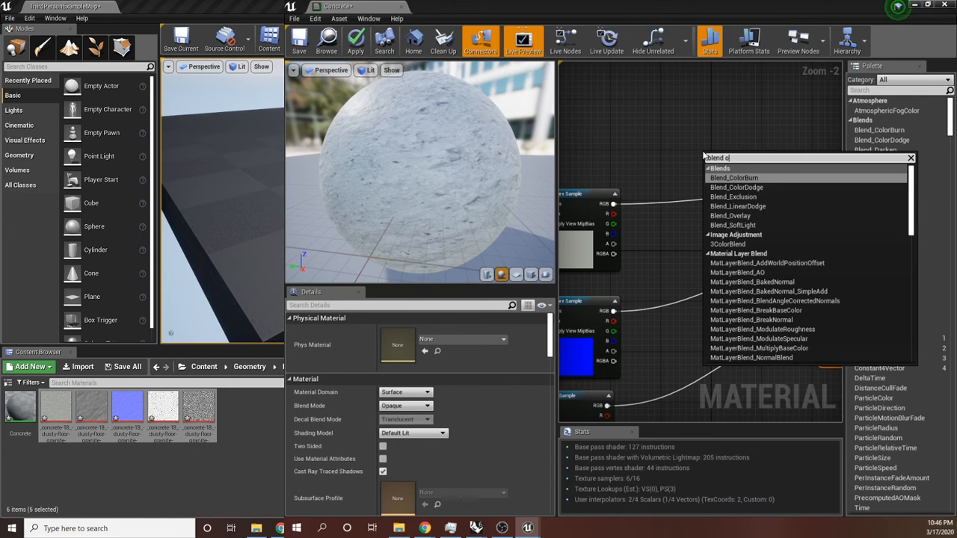
{"action": "type", "text": "ver"}
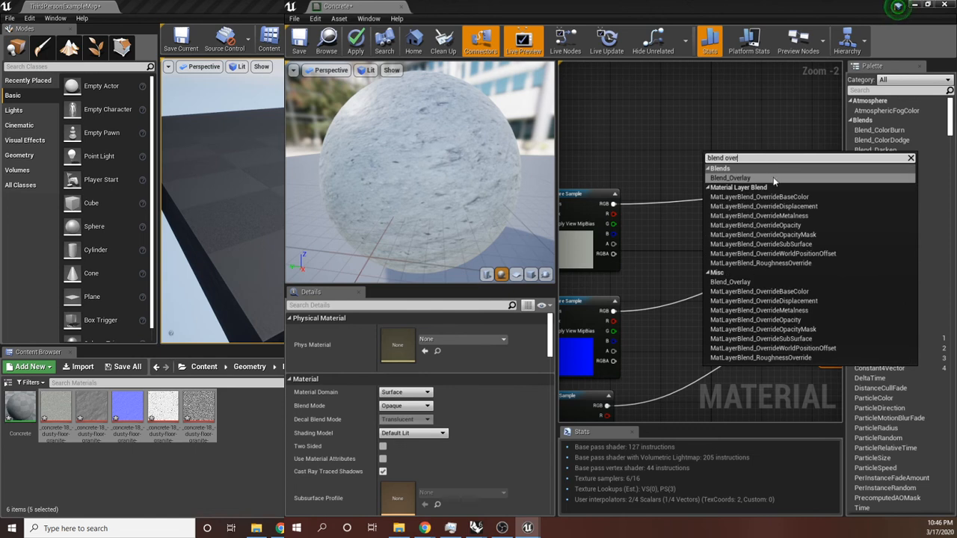
{"action": "left_click", "coordinate": [774, 180]}
{"action": "scroll", "coordinate": [752, 177], "scroll_direction": "up", "scroll_amount": 2}
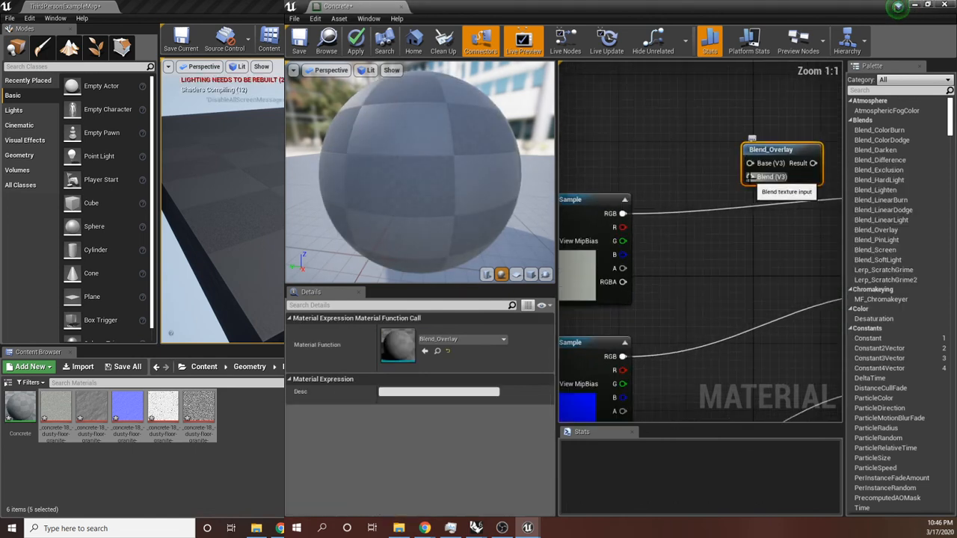
{"action": "left_click_drag", "start_coordinate": [751, 177], "coordinate": [613, 213]}
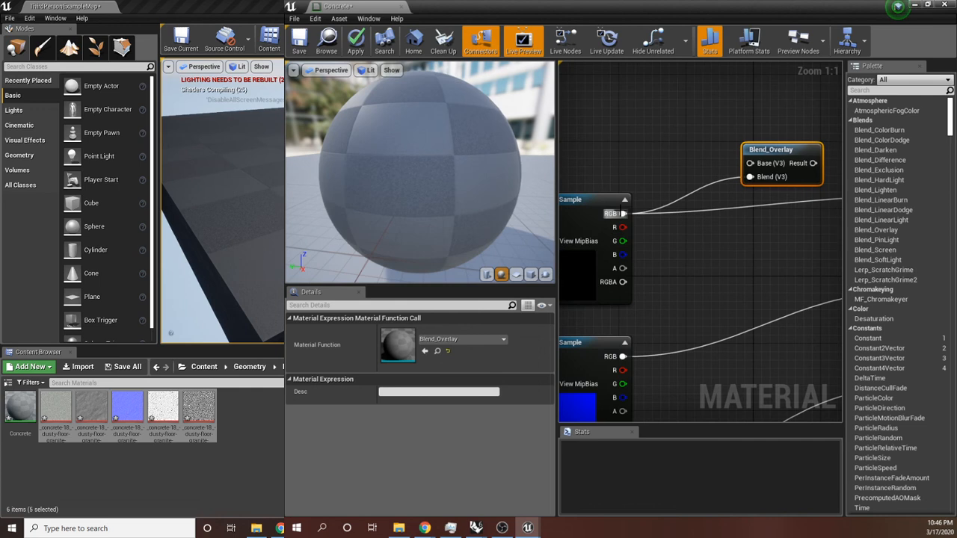
Add a VectorParameter node and place it above the color Texture Sample
{"action": "right_click_drag", "start_coordinate": [657, 122], "coordinate": [670, 179]}
{"action": "right_click", "coordinate": [671, 178]}
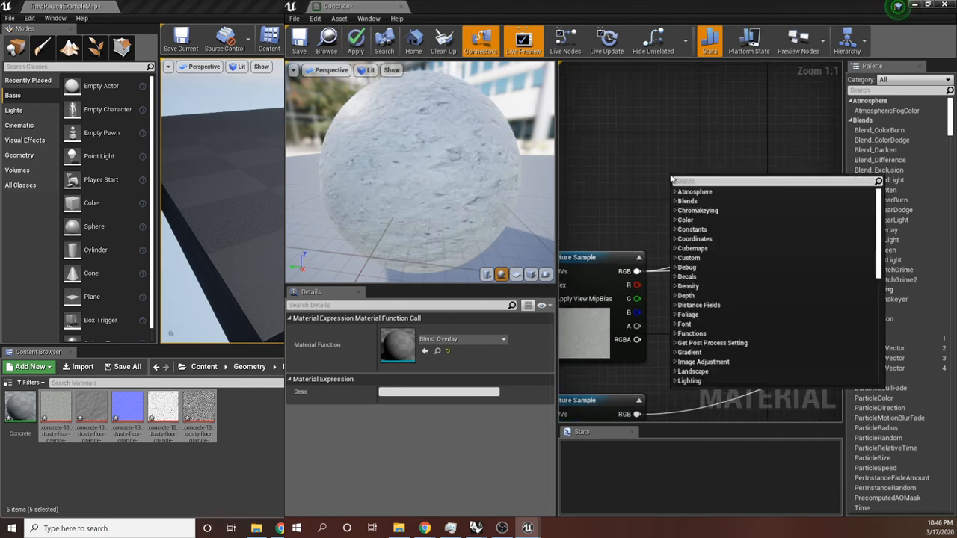
{"action": "type", "text": "vector"}
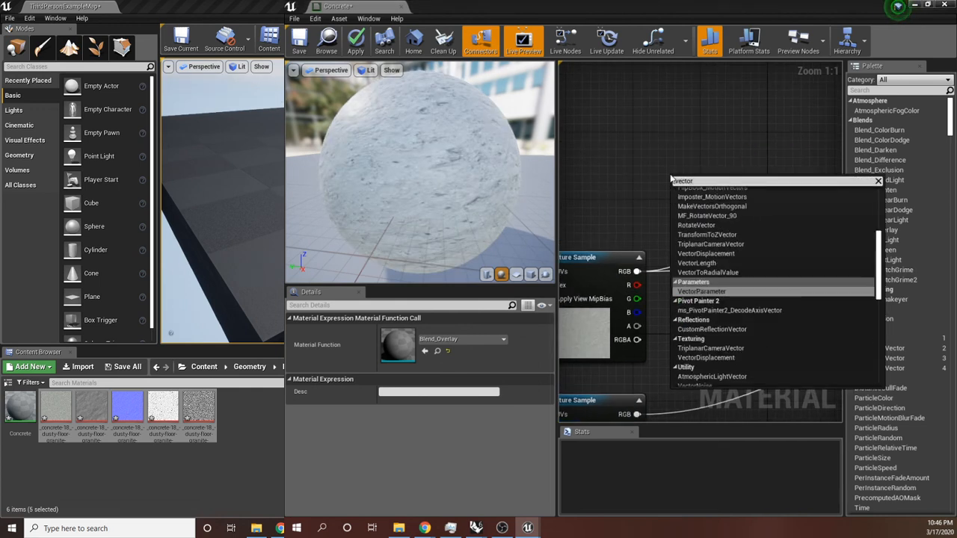
{"action": "type", "text": " para"}
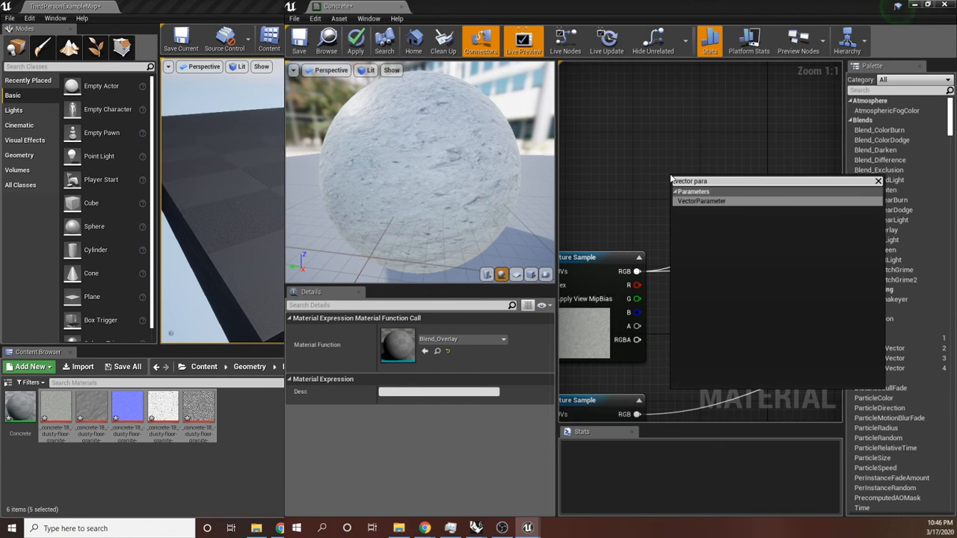
{"action": "left_click", "coordinate": [747, 202]}
{"action": "left_click_drag", "start_coordinate": [719, 193], "coordinate": [654, 151]}
{"action": "double_click", "coordinate": [654, 151]}
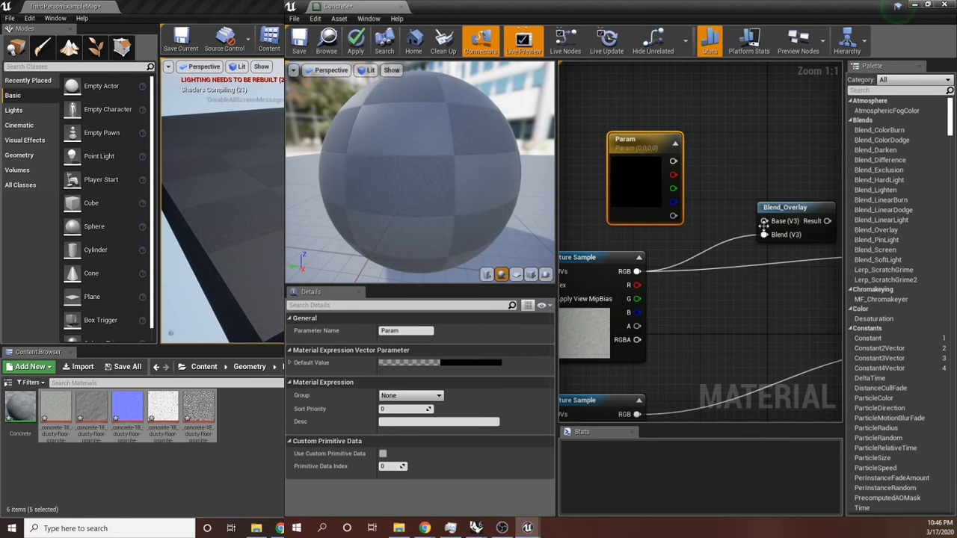
Connect the vector parameter to Blend_Overlay's Base input and the Blend_Overlay Result to the Concrete node's Base Color
{"action": "left_click_drag", "start_coordinate": [764, 222], "coordinate": [673, 161]}
{"action": "right_click_drag", "start_coordinate": [785, 157], "coordinate": [683, 161]}
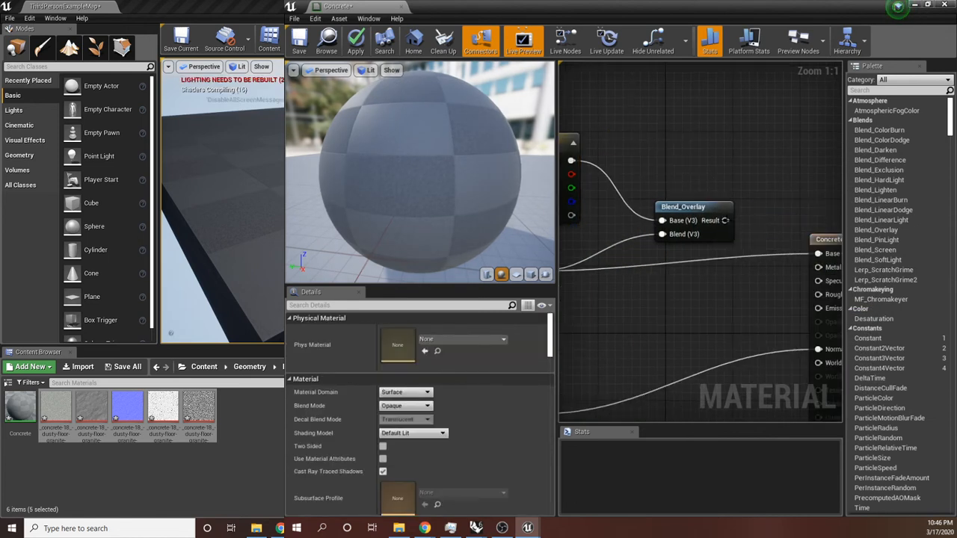
{"action": "left_click_drag", "start_coordinate": [725, 220], "coordinate": [818, 254]}
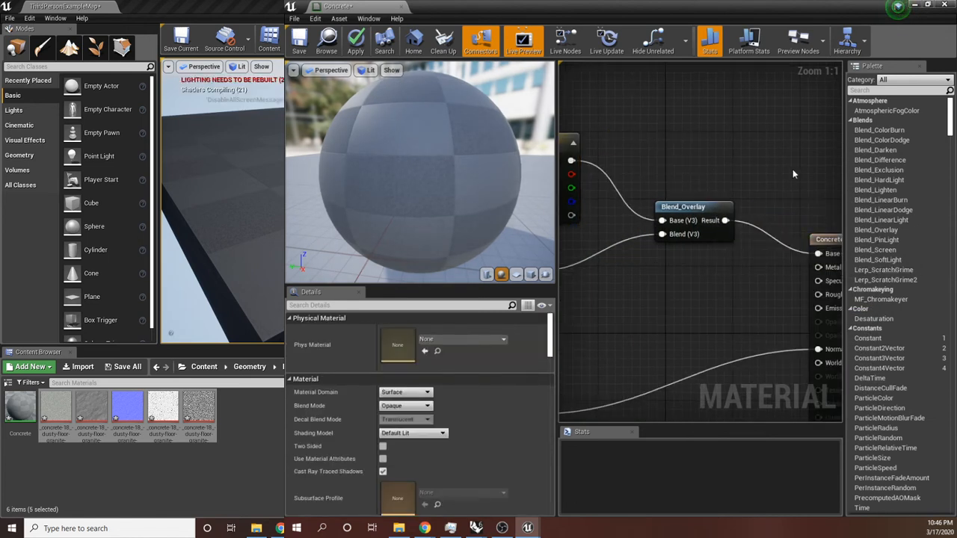
Examine the overlay-blended material on the preview sphere and the Texture Sample connections in the graph
{"action": "right_click_drag", "start_coordinate": [795, 174], "coordinate": [753, 160]}
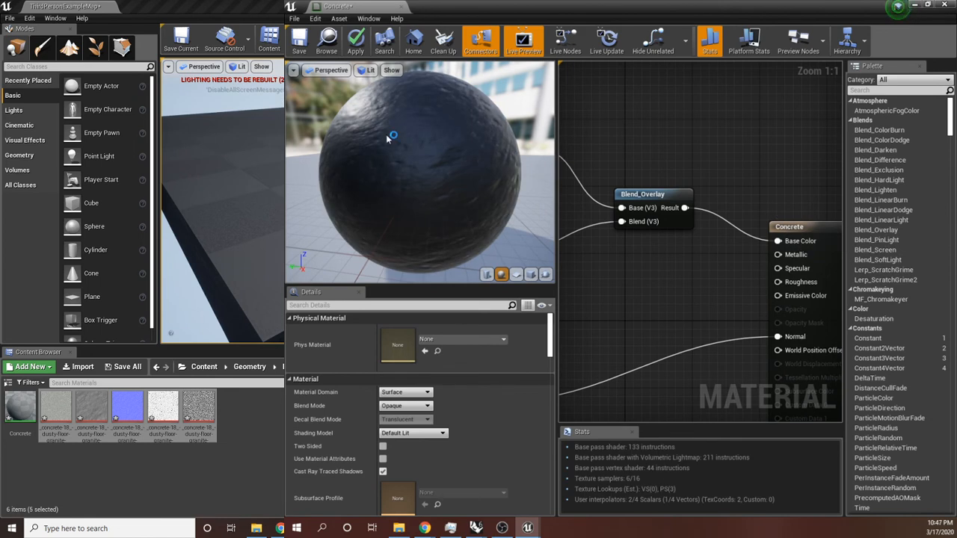
{"action": "mouse_move", "coordinate": [387, 137]}
{"action": "left_mouse_down"}
{"action": "mouse_move", "coordinate": [419, 139]}
{"action": "mouse_move", "coordinate": [389, 138]}
{"action": "left_mouse_up"}
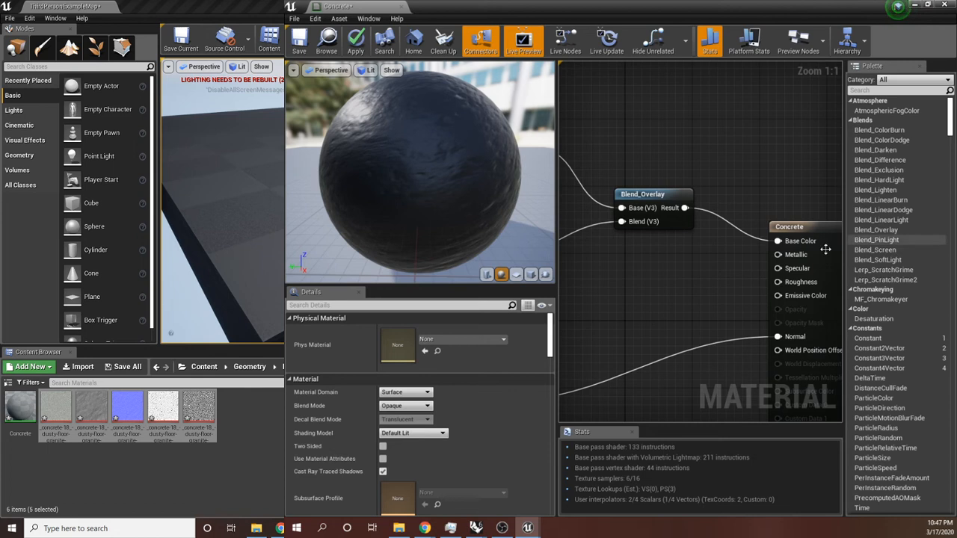
{"action": "scroll", "coordinate": [749, 191], "scroll_direction": "down", "scroll_amount": 3}
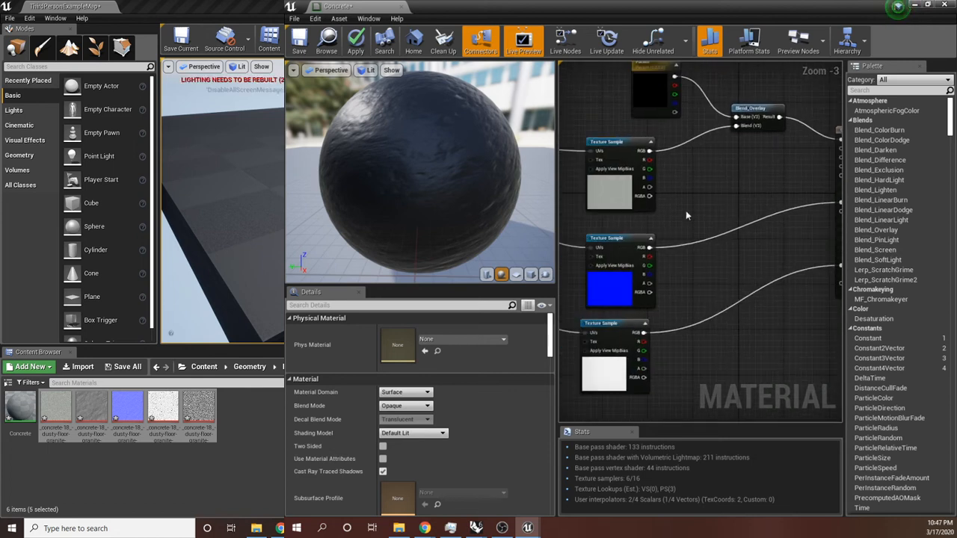
{"action": "scroll", "coordinate": [685, 210], "scroll_direction": "down", "scroll_amount": 3}
{"action": "scroll", "coordinate": [729, 249], "scroll_direction": "up", "scroll_amount": 4}
{"action": "left_click_drag", "start_coordinate": [364, 142], "coordinate": [288, 142]}
{"action": "right_click_drag", "start_coordinate": [770, 269], "coordinate": [664, 233]}
{"action": "scroll", "coordinate": [729, 247], "scroll_direction": "down", "scroll_amount": 2}
{"action": "scroll", "coordinate": [698, 254], "scroll_direction": "up", "scroll_amount": 1}
{"action": "right_click_drag", "start_coordinate": [588, 285], "coordinate": [655, 277]}
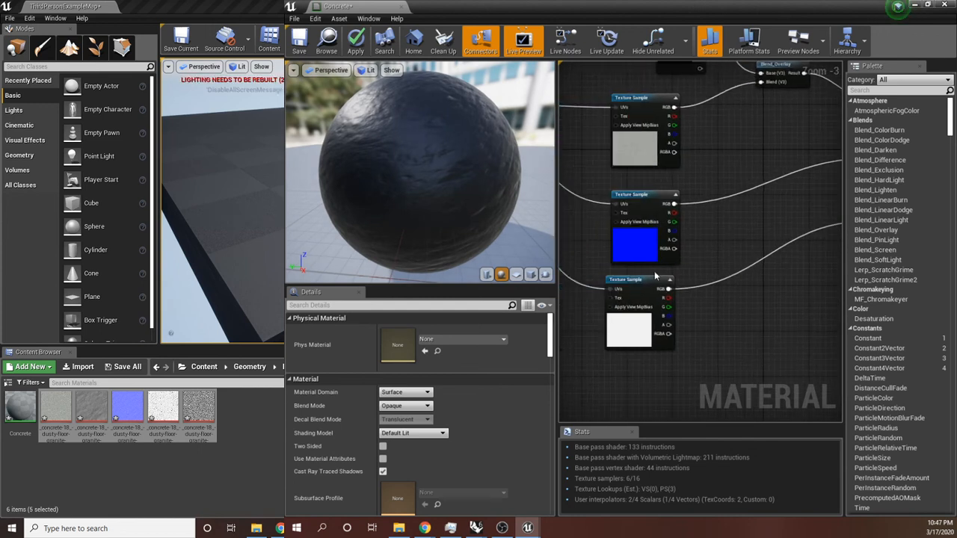
Add another Blend_Overlay node between the blue normal map Texture Sample and the Concrete node
{"action": "left_click_drag", "start_coordinate": [649, 196], "coordinate": [643, 189]}
{"action": "right_click_drag", "start_coordinate": [719, 240], "coordinate": [696, 245]}
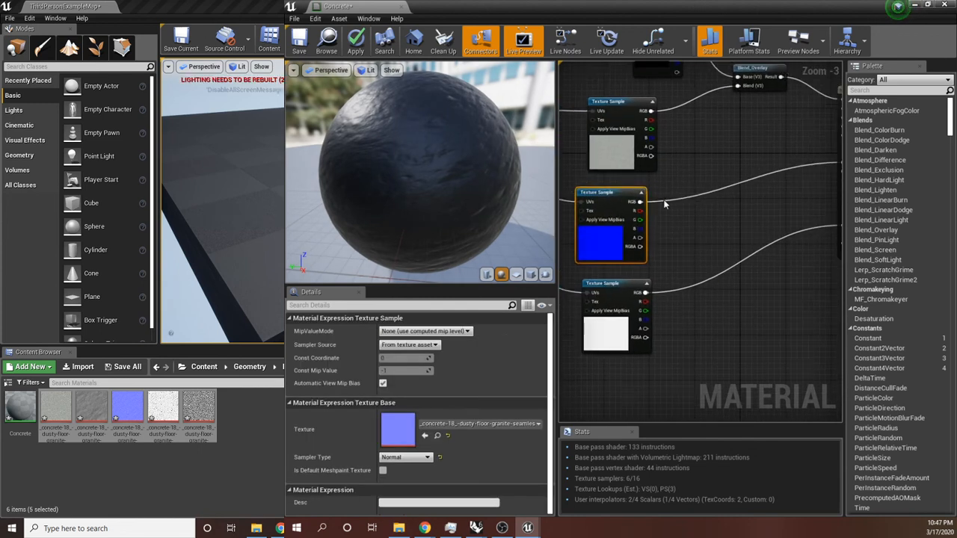
{"action": "right_click_drag", "start_coordinate": [665, 204], "coordinate": [600, 207]}
{"action": "right_click", "coordinate": [672, 216]}
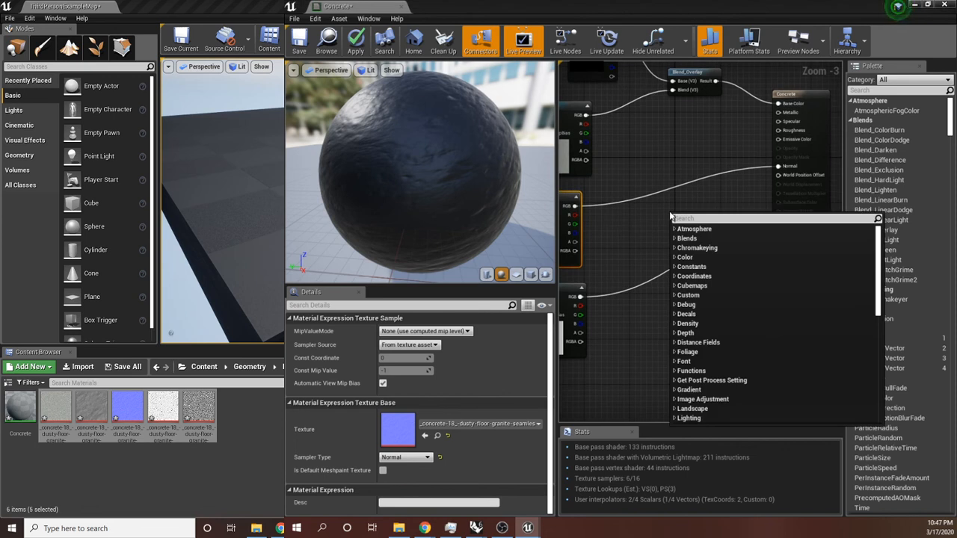
{"action": "type", "text": "blend"}
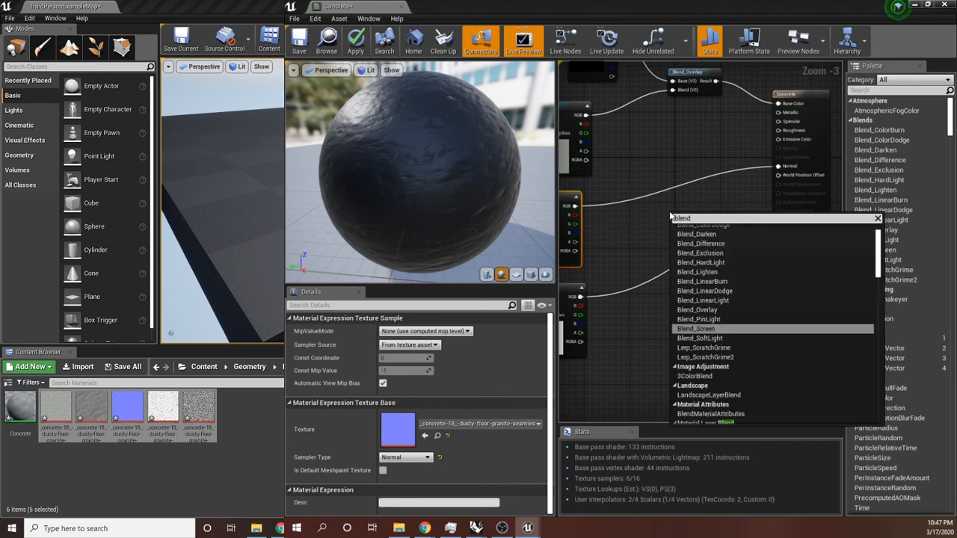
{"action": "type", "text": " over;l"}
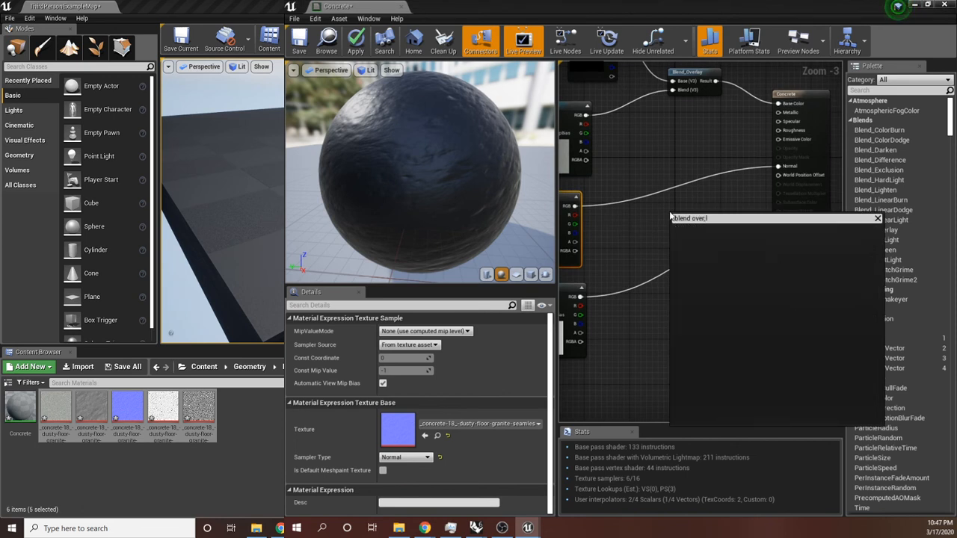
{"action": "key", "text": "BackSpace"}
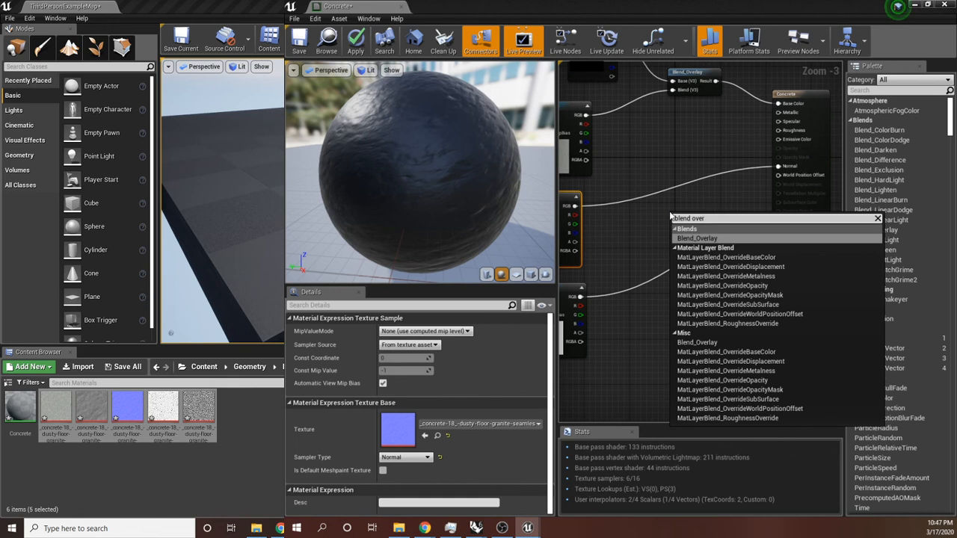
{"action": "left_click", "coordinate": [748, 237]}
Connect the normal Texture Sample's RGB output to the new Blend_Overlay's Base input and move the node slightly up
{"action": "scroll", "coordinate": [658, 225], "scroll_direction": "up", "scroll_amount": 1}
{"action": "scroll", "coordinate": [731, 227], "scroll_direction": "up", "scroll_amount": 1}
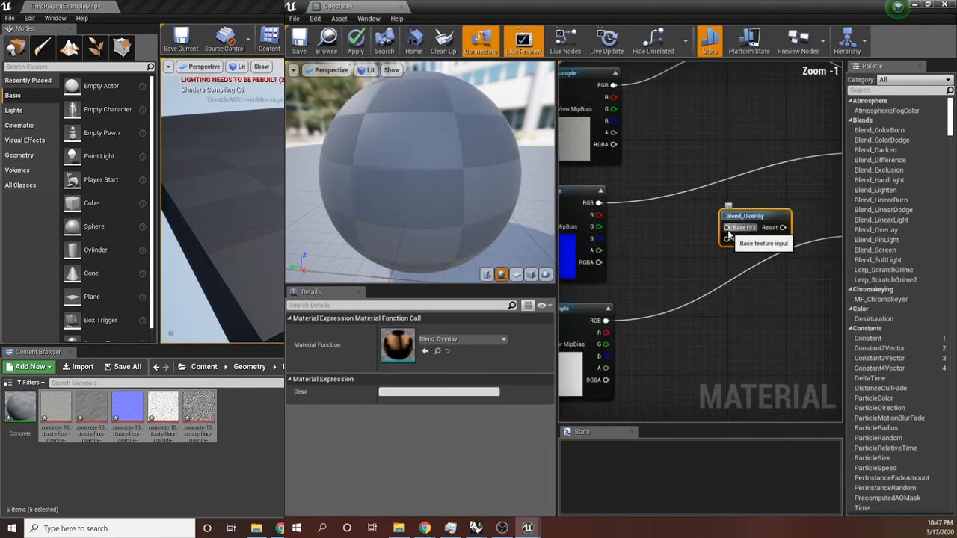
{"action": "left_click_drag", "start_coordinate": [726, 228], "coordinate": [598, 202]}
{"action": "left_click_drag", "start_coordinate": [745, 221], "coordinate": [773, 173]}
{"action": "right_click_drag", "start_coordinate": [731, 215], "coordinate": [721, 226]}
Add a scalar parameter node below the normal map's Blend_Overlay node
{"action": "right_click", "coordinate": [689, 232]}
{"action": "type", "text": "mul"}
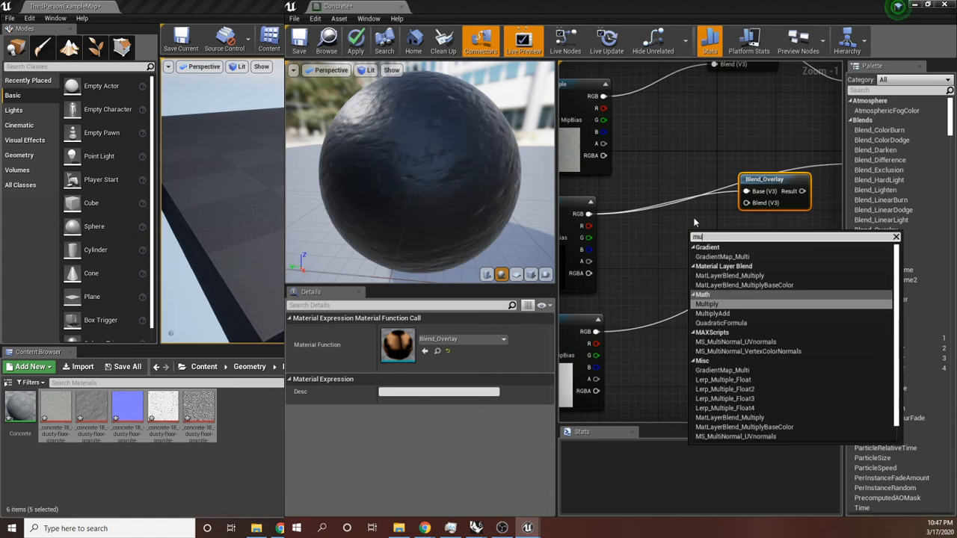
{"action": "key", "text": "BackSpace"}
{"action": "key", "text": "BackSpace"}
{"action": "key", "text": "BackSpace"}
{"action": "type", "text": "s"}
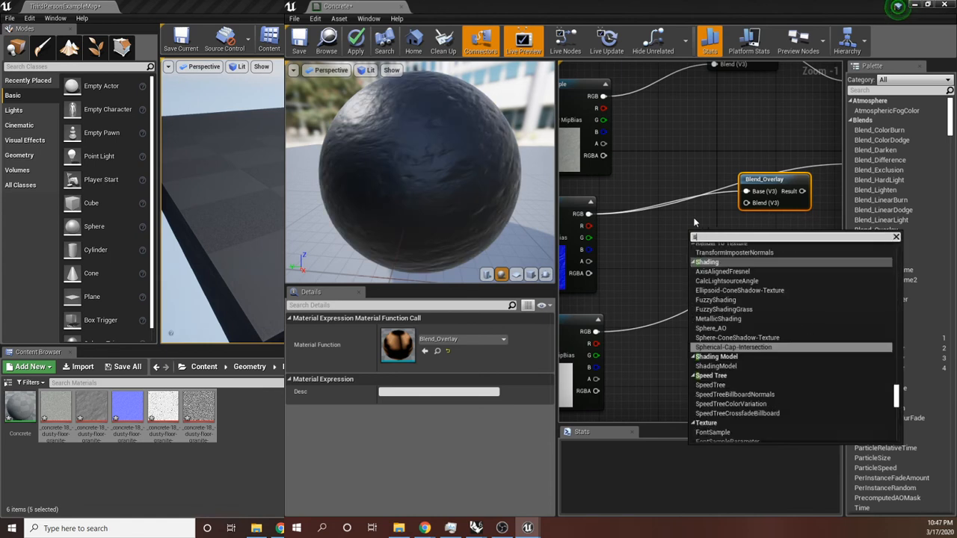
{"action": "type", "text": "calaar"}
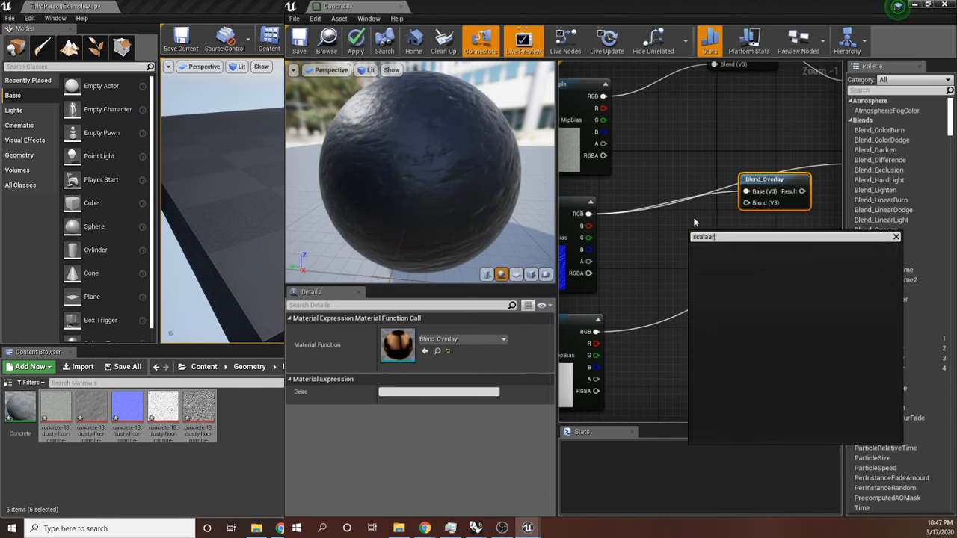
{"action": "key", "text": "BackSpace"}
{"action": "key", "text": "BackSpace"}
{"action": "left_click", "coordinate": [746, 299]}
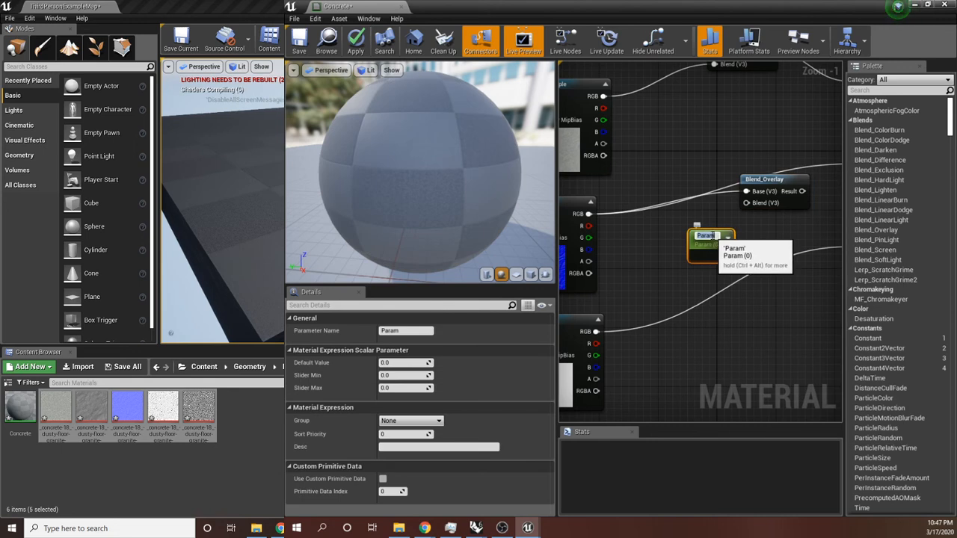
Name the new scalar parameter Normal_Mult
{"action": "type", "text": "Norm"}
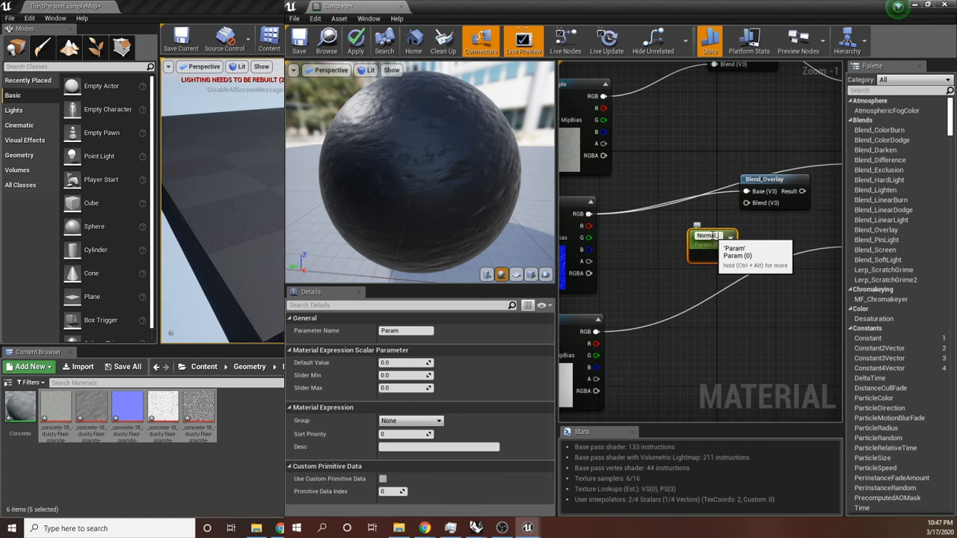
{"action": "type", "text": "al_Muilt"}
{"action": "key", "text": "Return"}
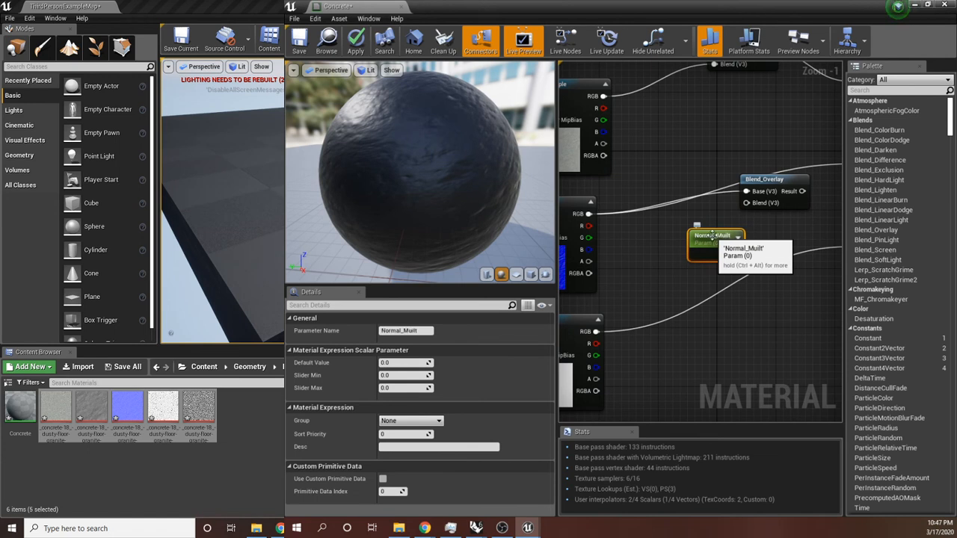
{"action": "left_click", "coordinate": [406, 330]}
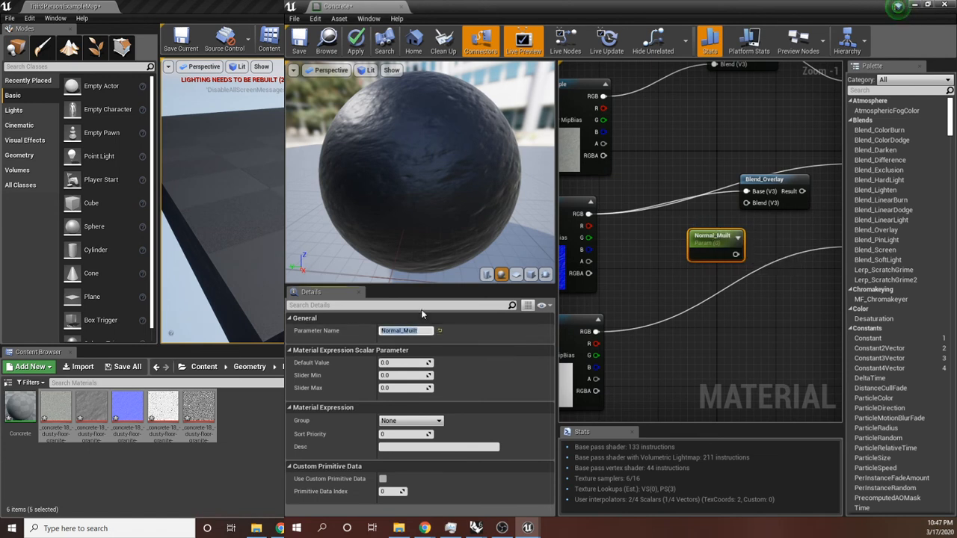
{"action": "key", "text": "Right"}
{"action": "key", "text": "Return"}
Connect Normal_Mult to the second Blend_Overlay's Blend input and that node's Result to the Concrete node's Normal input
{"action": "right_click_drag", "start_coordinate": [752, 239], "coordinate": [714, 259]}
{"action": "scroll", "coordinate": [622, 277], "scroll_direction": "up", "scroll_amount": 1}
{"action": "left_click_drag", "start_coordinate": [688, 258], "coordinate": [720, 218]}
{"action": "right_click_drag", "start_coordinate": [817, 278], "coordinate": [708, 309]}
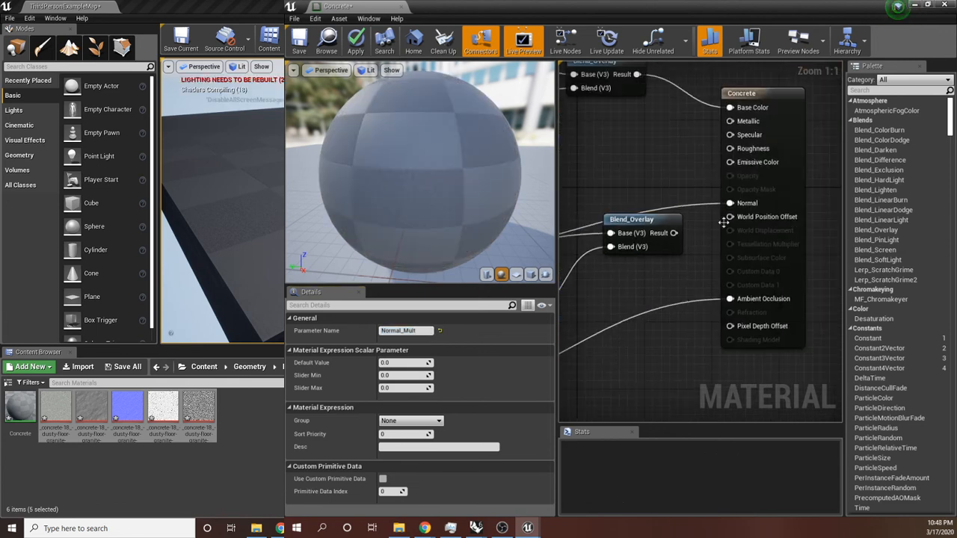
{"action": "left_click_drag", "start_coordinate": [674, 233], "coordinate": [730, 202]}
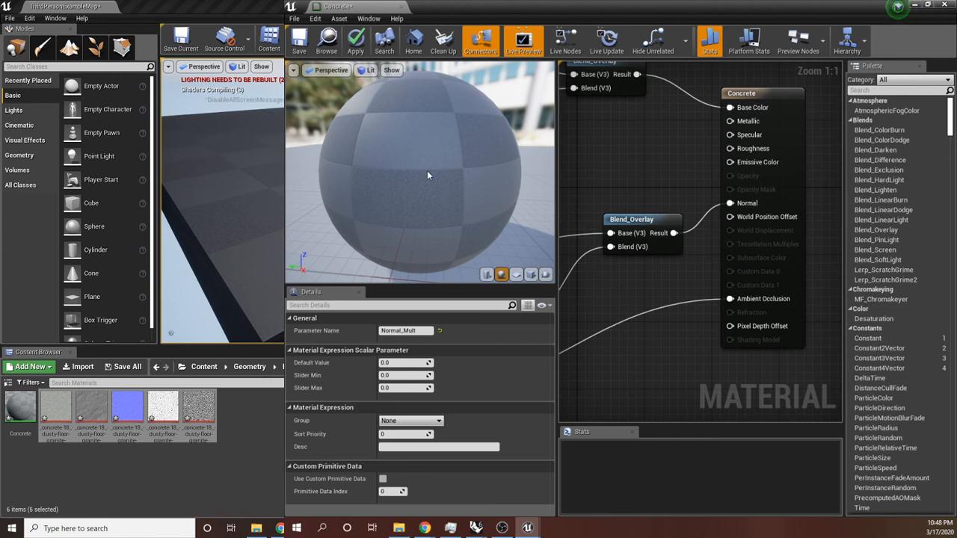
Set the default value of the Normal_Mult parameter to 1
{"action": "right_click_drag", "start_coordinate": [644, 259], "coordinate": [793, 225]}
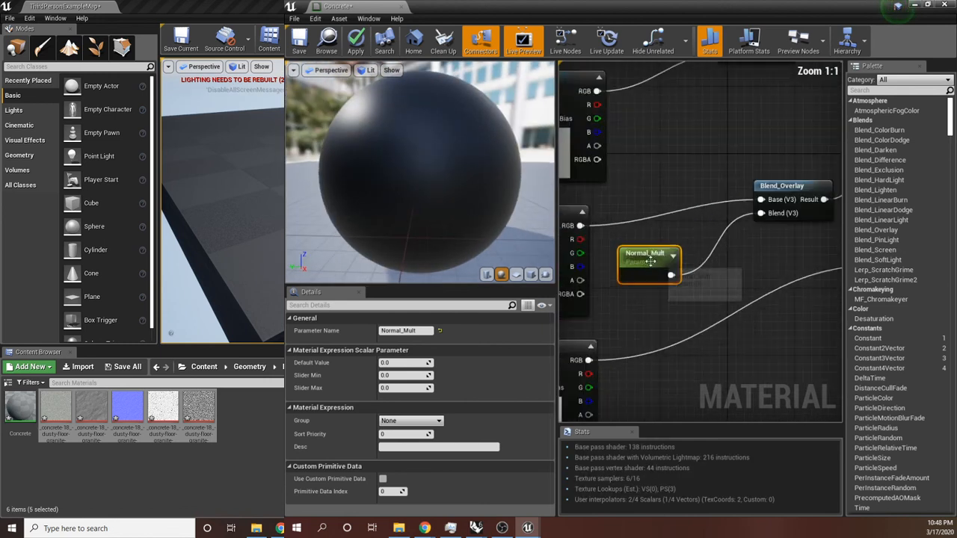
{"action": "left_click", "coordinate": [403, 363]}
{"action": "type", "text": "1"}
{"action": "key", "text": "Return"}
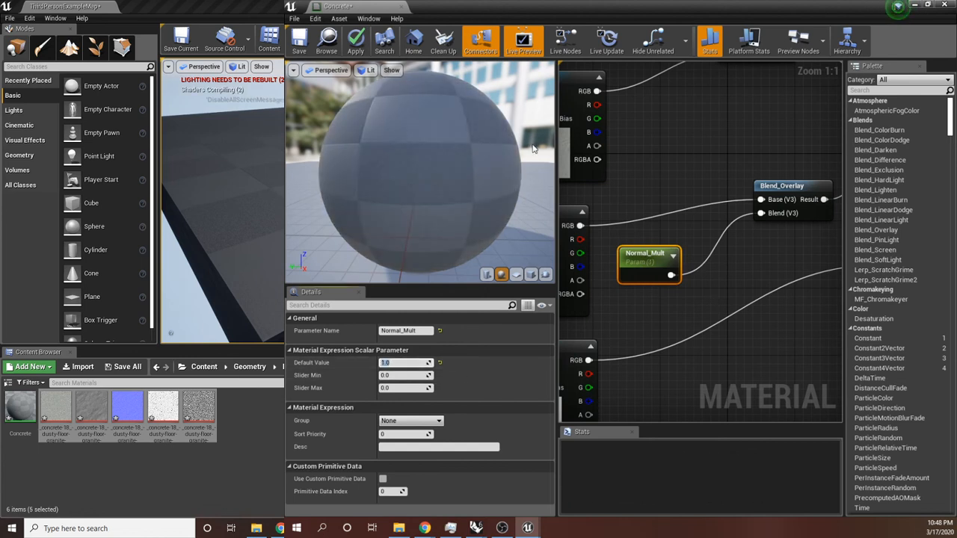
{"action": "key", "text": "Return"}
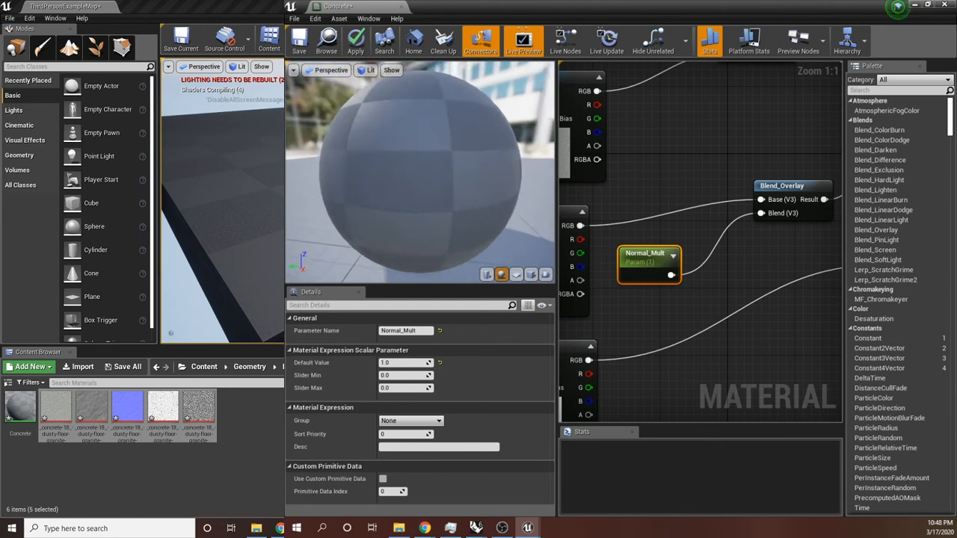
Duplicate the normal map's Blend_Overlay node and place the copy beside the white ambient occlusion Texture Sample
{"action": "right_click_drag", "start_coordinate": [686, 301], "coordinate": [679, 248]}
{"action": "scroll", "coordinate": [679, 249], "scroll_direction": "down", "scroll_amount": 2}
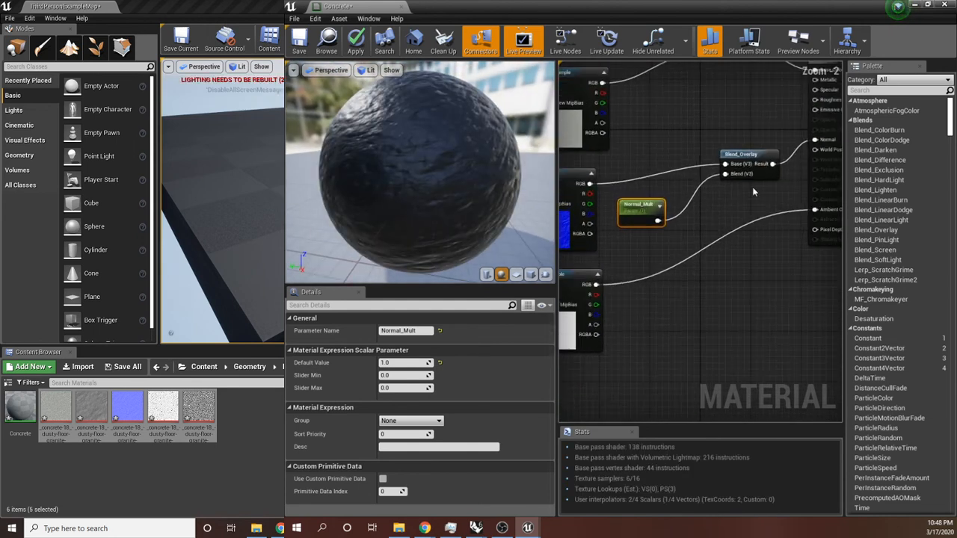
{"action": "left_click", "coordinate": [749, 154]}
{"action": "key", "text": "ctrl+w"}
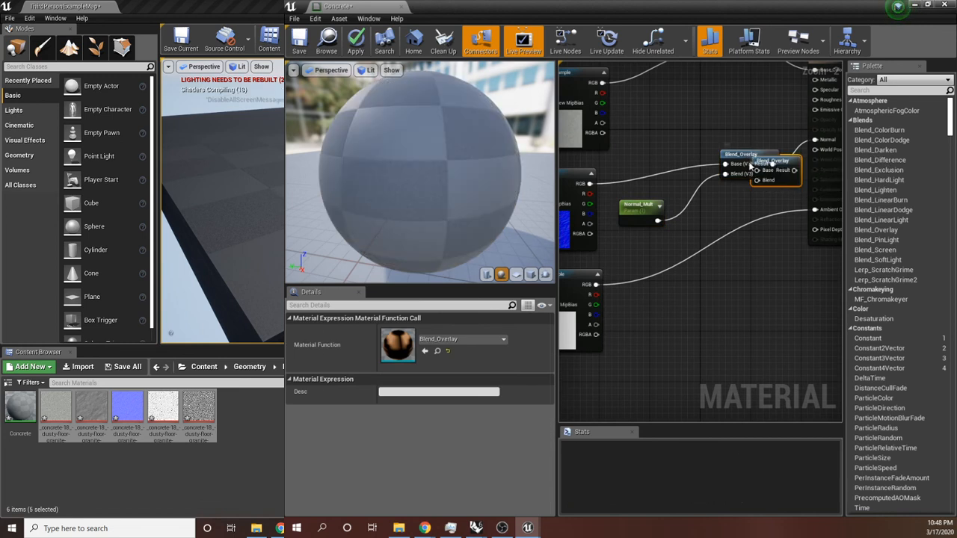
{"action": "left_click_drag", "start_coordinate": [780, 164], "coordinate": [730, 291]}
Connect the ambient occlusion Texture Sample's RGB output to the duplicated Blend_Overlay's Base input
{"action": "scroll", "coordinate": [691, 306], "scroll_direction": "up", "scroll_amount": 1}
{"action": "scroll", "coordinate": [691, 306], "scroll_direction": "up", "scroll_amount": 1}
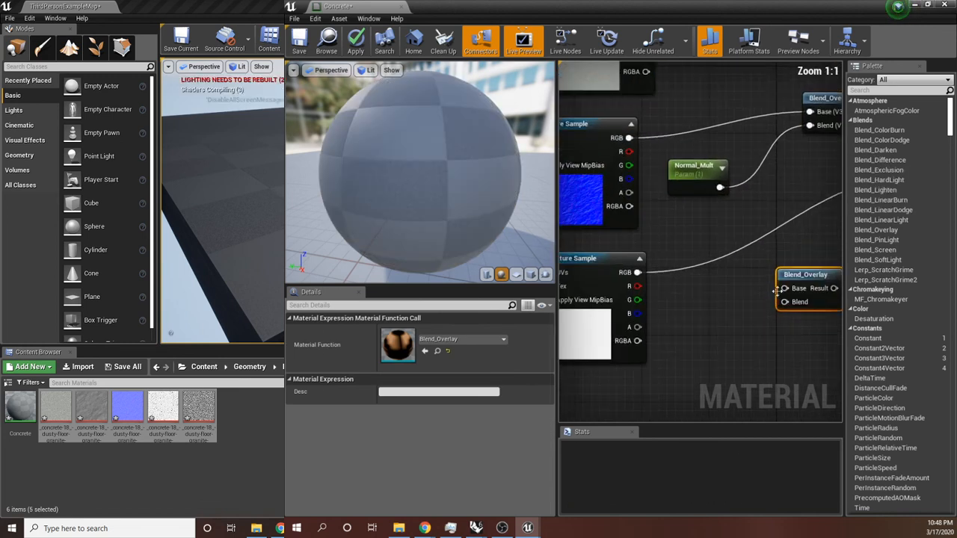
{"action": "left_click_drag", "start_coordinate": [638, 272], "coordinate": [784, 288]}
Add a scalar parameter named AO_Mult below and beside the duplicated Blend_Overlay node
{"action": "right_click_drag", "start_coordinate": [753, 333], "coordinate": [728, 335]}
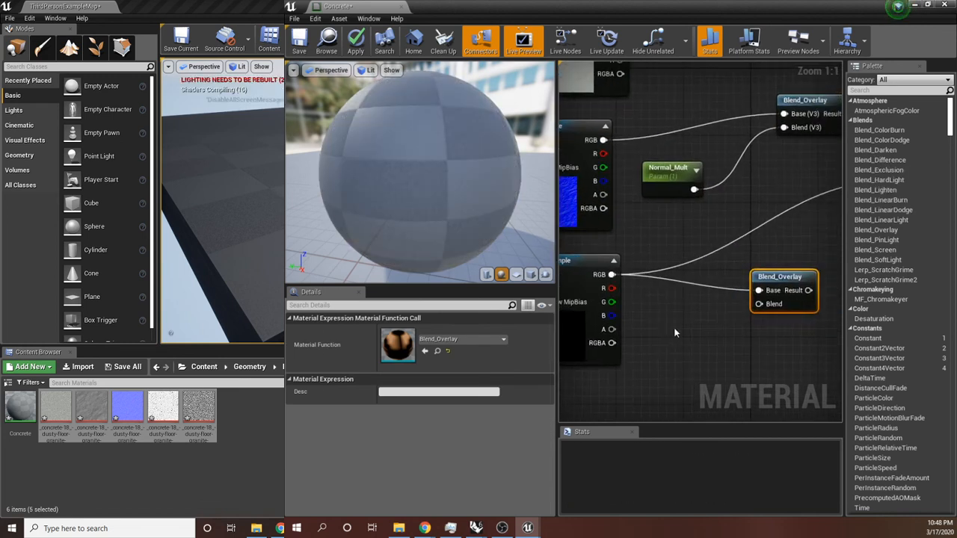
{"action": "right_click", "coordinate": [676, 329]}
{"action": "scroll", "coordinate": [675, 324], "scroll_direction": "down", "scroll_amount": 10}
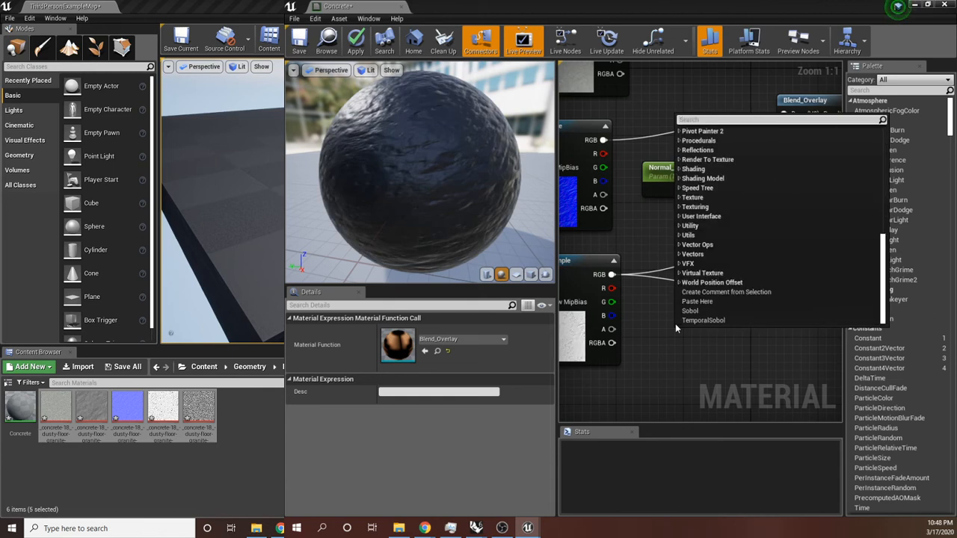
{"action": "type", "text": "scala"}
{"action": "key", "text": "Return"}
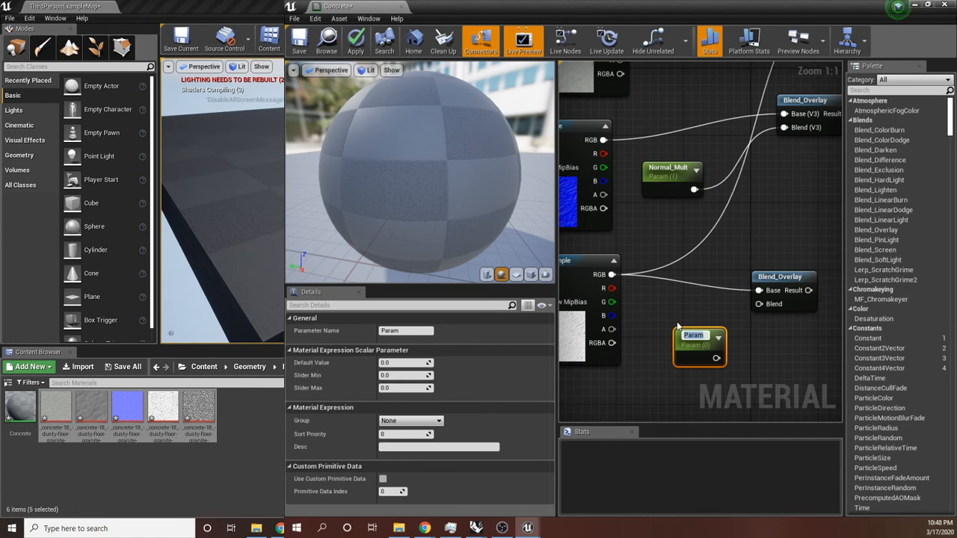
{"action": "type", "text": "AO"}
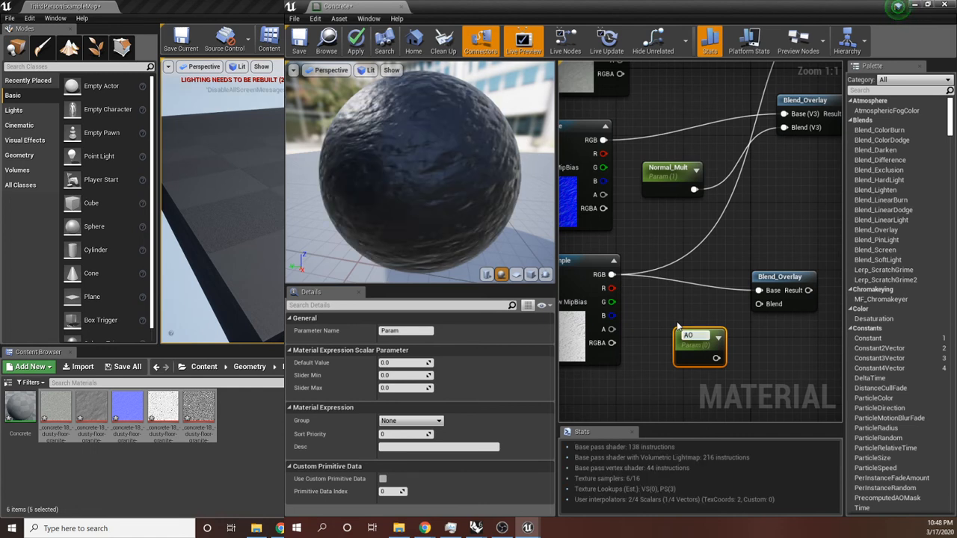
{"action": "type", "text": "_Mult"}
{"action": "key", "text": "Return"}
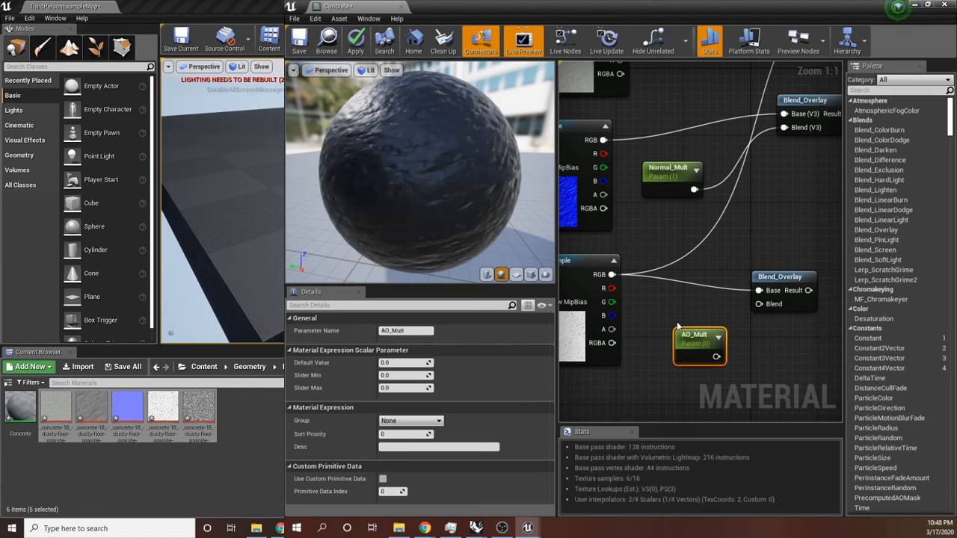
Connect AO_Mult to the duplicated Blend_Overlay's Blend input and that node's Result to the Concrete node's Ambient Occlusion
{"action": "left_click_drag", "start_coordinate": [759, 303], "coordinate": [717, 357]}
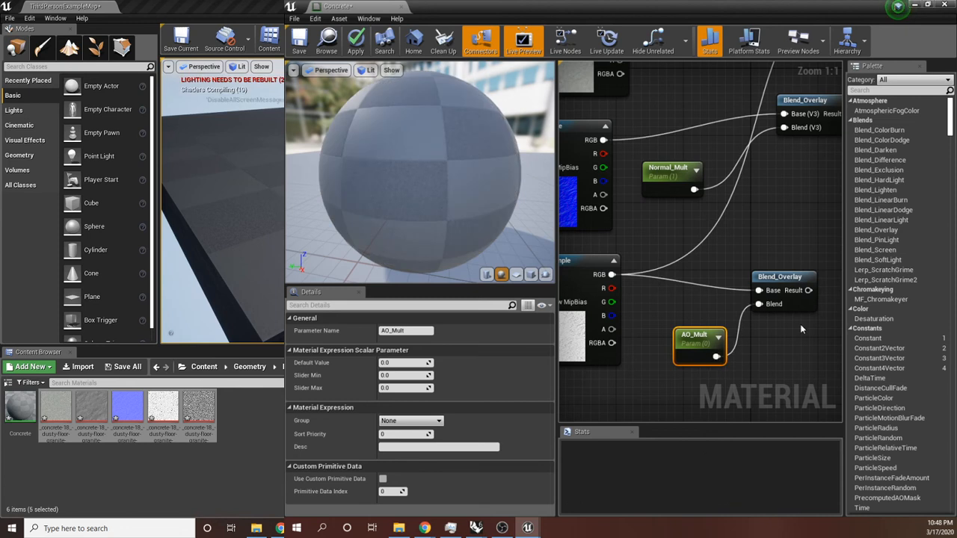
{"action": "right_click_drag", "start_coordinate": [811, 305], "coordinate": [702, 321]}
{"action": "scroll", "coordinate": [757, 291], "scroll_direction": "down", "scroll_amount": 3}
{"action": "scroll", "coordinate": [731, 239], "scroll_direction": "up", "scroll_amount": 1}
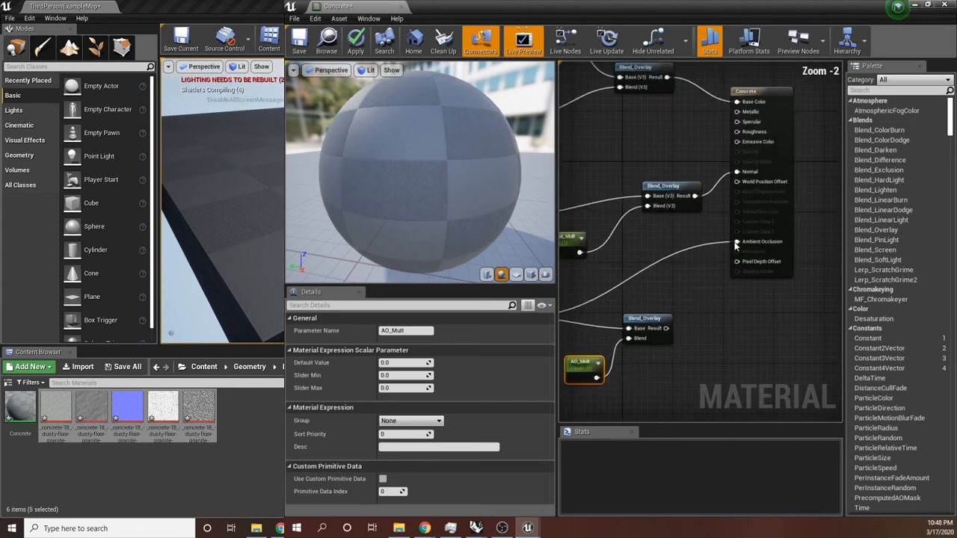
{"action": "left_click_drag", "start_coordinate": [737, 241], "coordinate": [667, 329]}
{"action": "left_click", "coordinate": [711, 299]}
Review the three Blend_Overlay connections in the graph and save the Concrete material
{"action": "right_click_drag", "start_coordinate": [710, 298], "coordinate": [764, 312]}
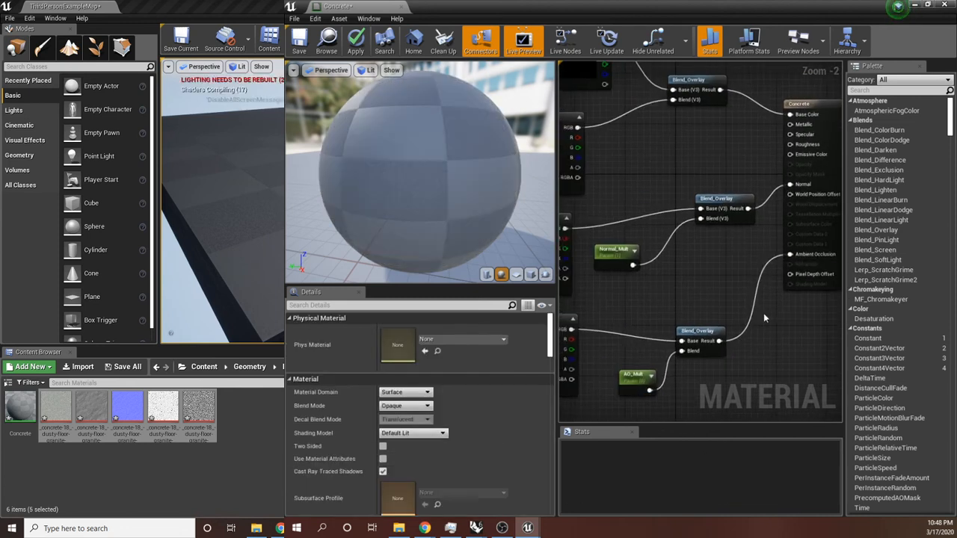
{"action": "scroll", "coordinate": [731, 292], "scroll_direction": "down", "scroll_amount": 1}
{"action": "left_click", "coordinate": [734, 222]}
{"action": "left_click", "coordinate": [743, 160]}
{"action": "scroll", "coordinate": [743, 160], "scroll_direction": "down", "scroll_amount": 4}
{"action": "scroll", "coordinate": [715, 203], "scroll_direction": "up", "scroll_amount": 2}
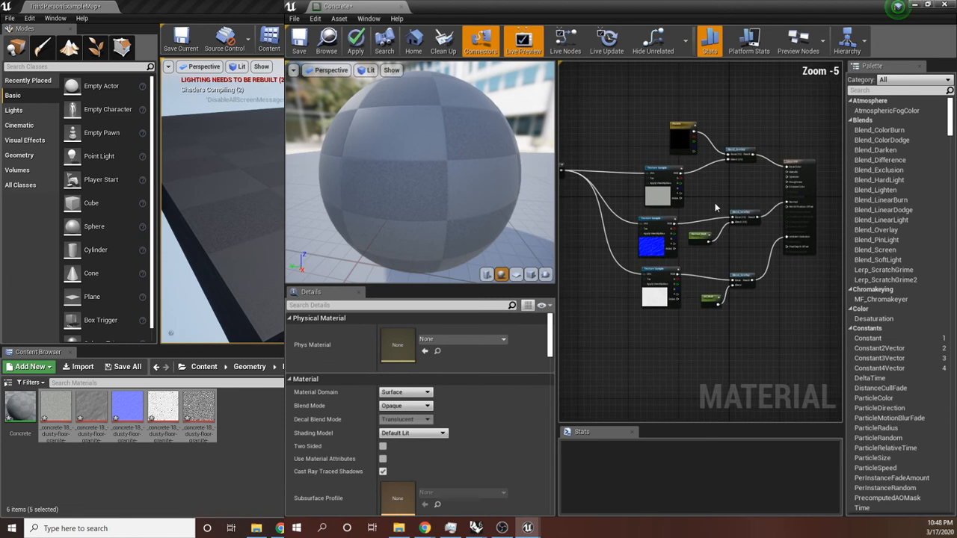
{"action": "left_click", "coordinate": [299, 41]}
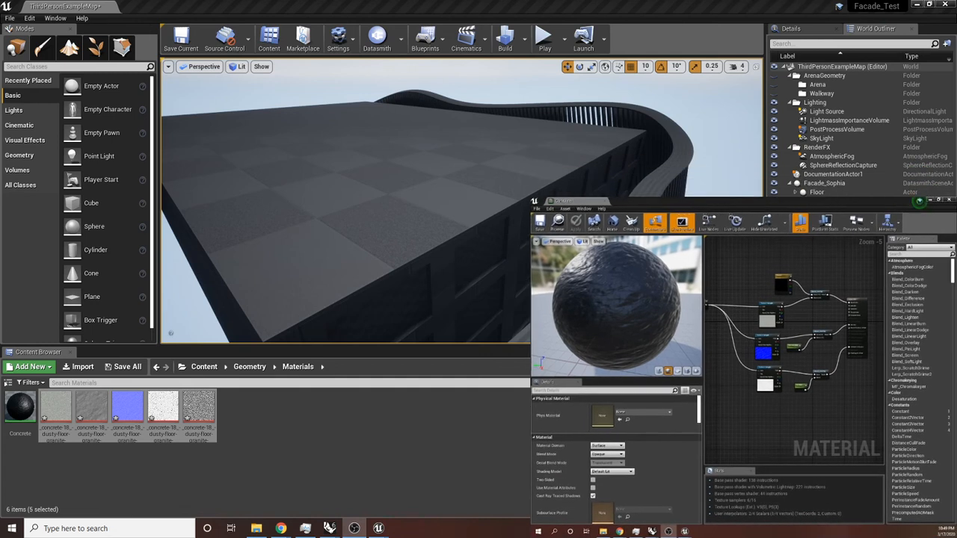
Apply the Concrete material to the large floor surface in the level viewport
{"action": "right_click_drag", "start_coordinate": [302, 168], "coordinate": [369, 155]}
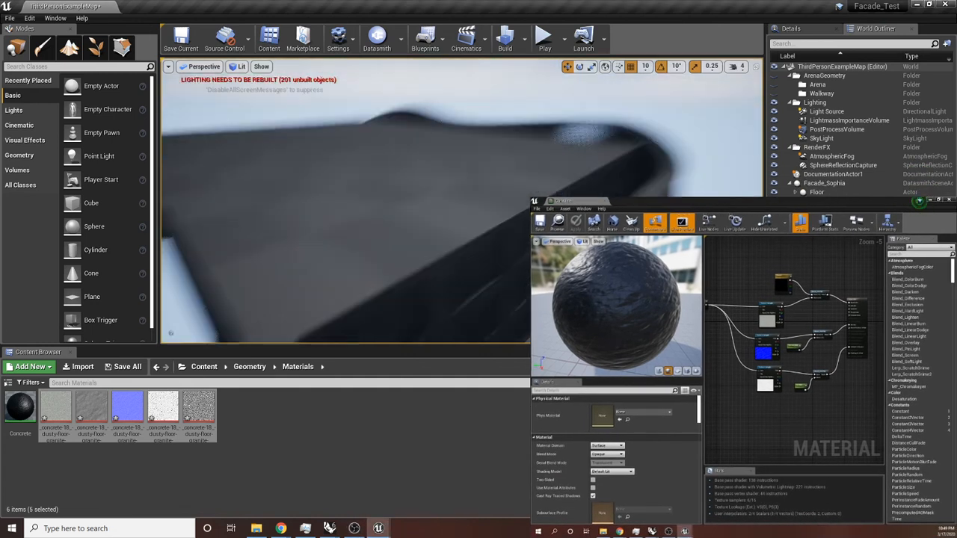
{"action": "left_click", "coordinate": [369, 156]}
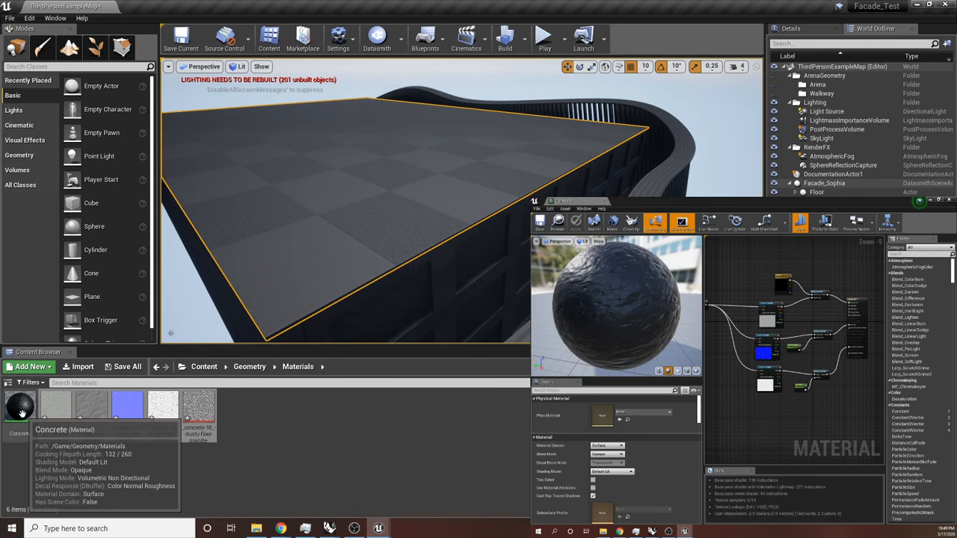
{"action": "left_click_drag", "start_coordinate": [27, 410], "coordinate": [265, 261]}
Examine the Concrete material on the floor from several distances and check the blend nodes in the material graph
{"action": "scroll", "coordinate": [387, 235], "scroll_direction": "up", "scroll_amount": 4}
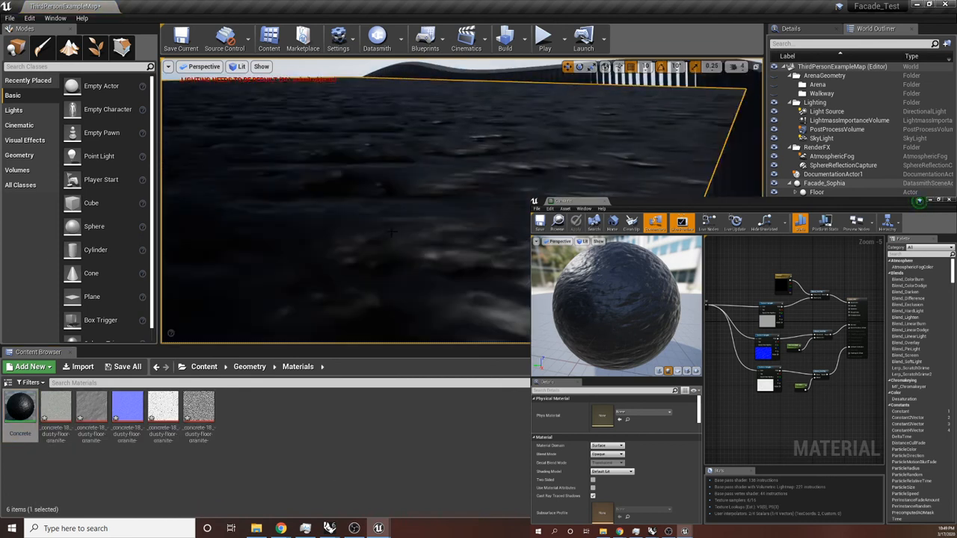
{"action": "scroll", "coordinate": [392, 233], "scroll_direction": "down", "scroll_amount": 4}
{"action": "scroll", "coordinate": [392, 232], "scroll_direction": "up", "scroll_amount": 6}
{"action": "scroll", "coordinate": [391, 233], "scroll_direction": "down", "scroll_amount": 3}
{"action": "right_click_drag", "start_coordinate": [392, 233], "coordinate": [377, 185]}
{"action": "scroll", "coordinate": [836, 340], "scroll_direction": "up", "scroll_amount": 6}
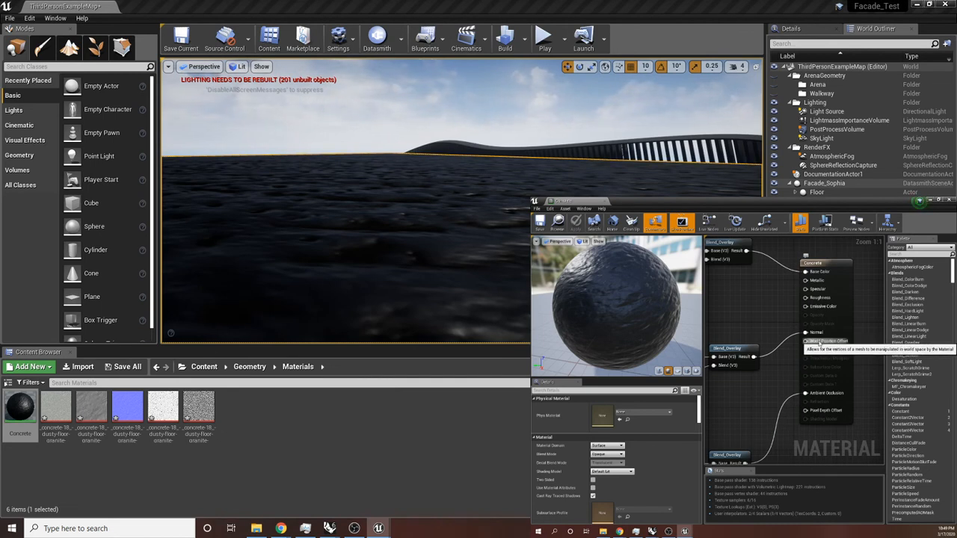
{"action": "scroll", "coordinate": [814, 384], "scroll_direction": "down", "scroll_amount": 8}
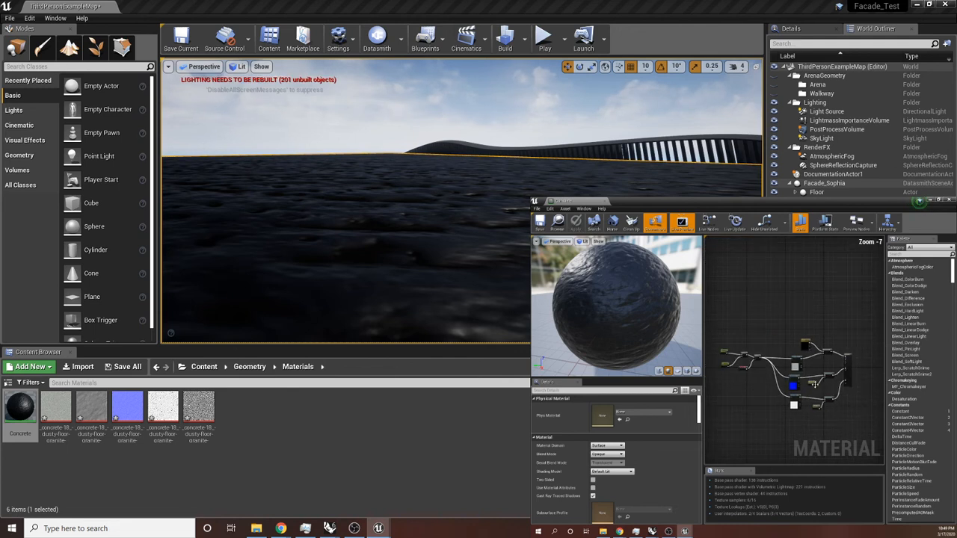
{"action": "scroll", "coordinate": [814, 385], "scroll_direction": "up", "scroll_amount": 4}
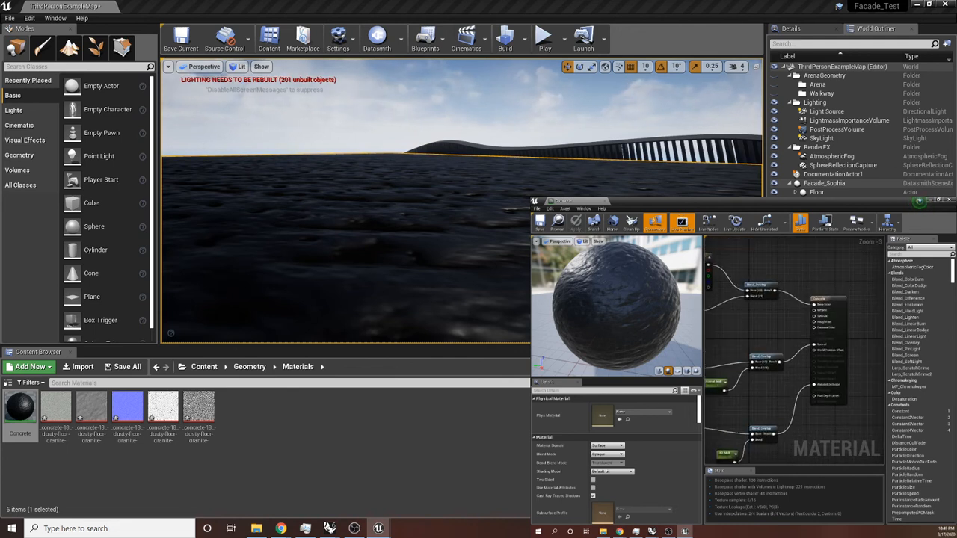
{"action": "scroll", "coordinate": [774, 321], "scroll_direction": "down", "scroll_amount": 7}
{"action": "right_click_drag", "start_coordinate": [374, 225], "coordinate": [472, 130]}
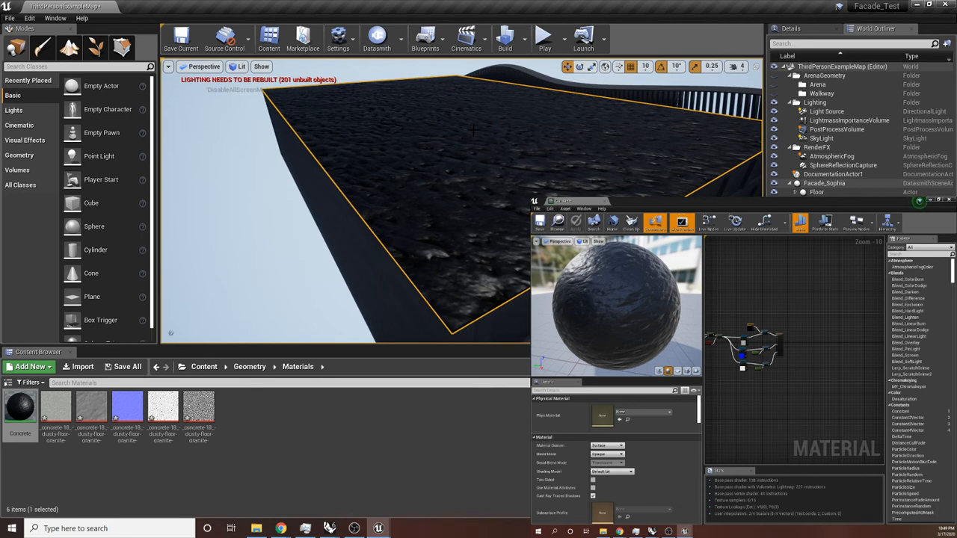
{"action": "scroll", "coordinate": [796, 361], "scroll_direction": "up", "scroll_amount": 6}
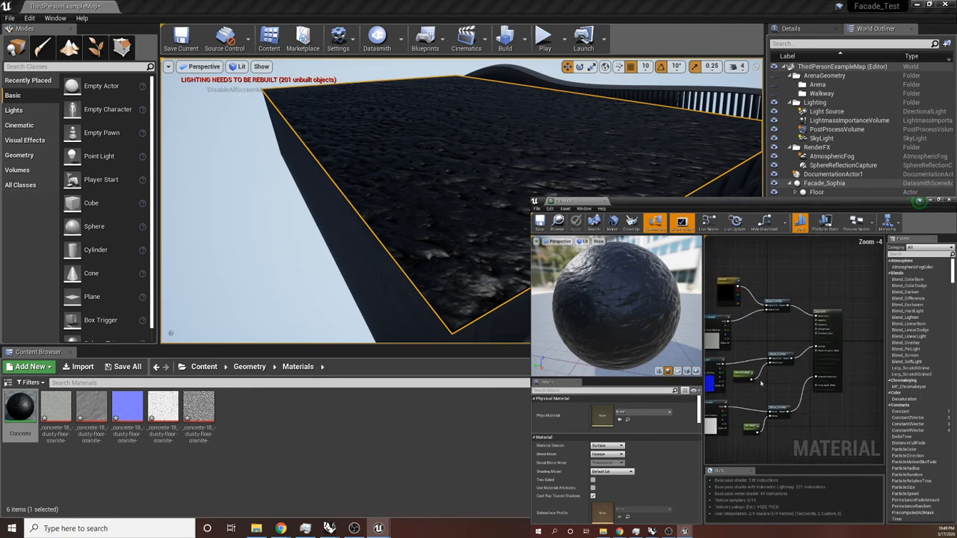
Open the material actions for the Concrete asset in the Materials folder
{"action": "right_click", "coordinate": [24, 408]}
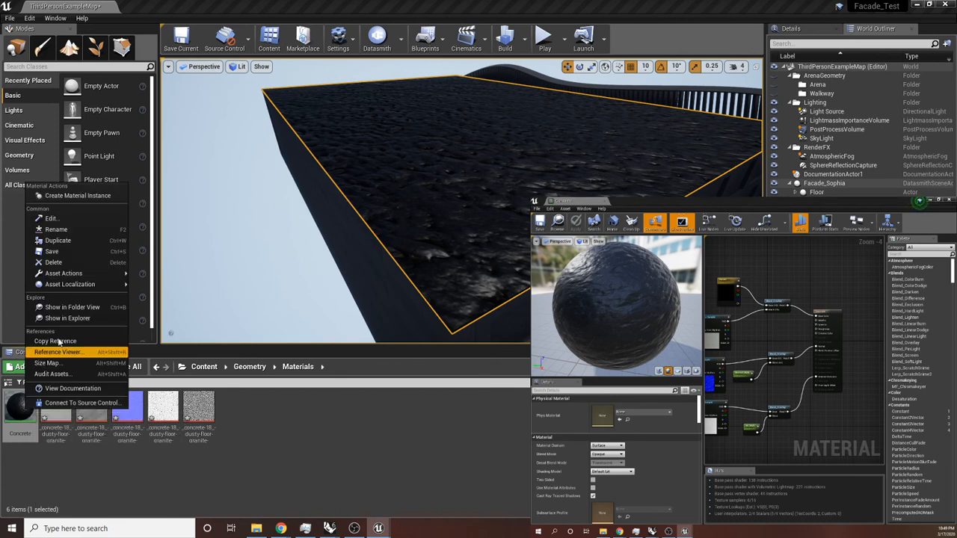
Create a material instance from the Concrete material, keep the name Concrete_Inst, and open it for editing
{"action": "left_click", "coordinate": [78, 196]}
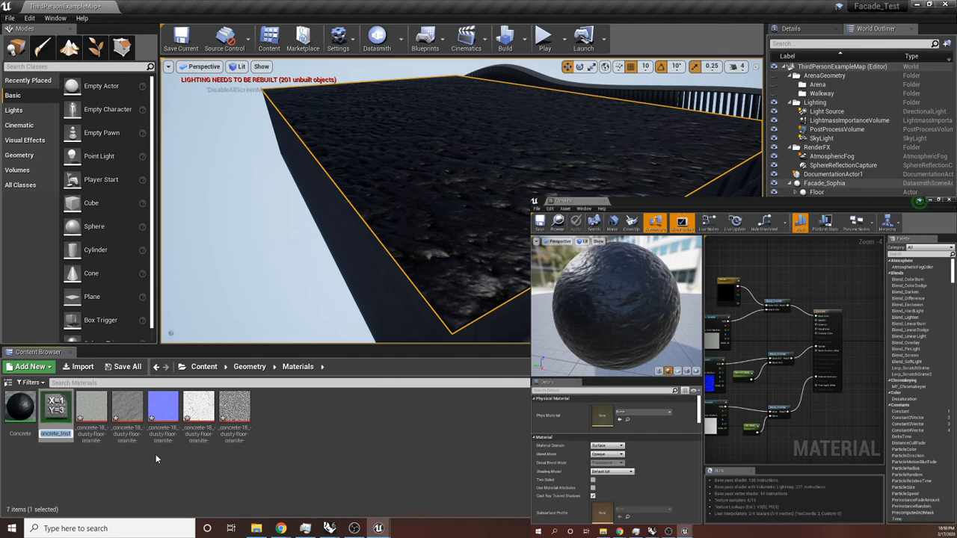
{"action": "key", "text": "Return"}
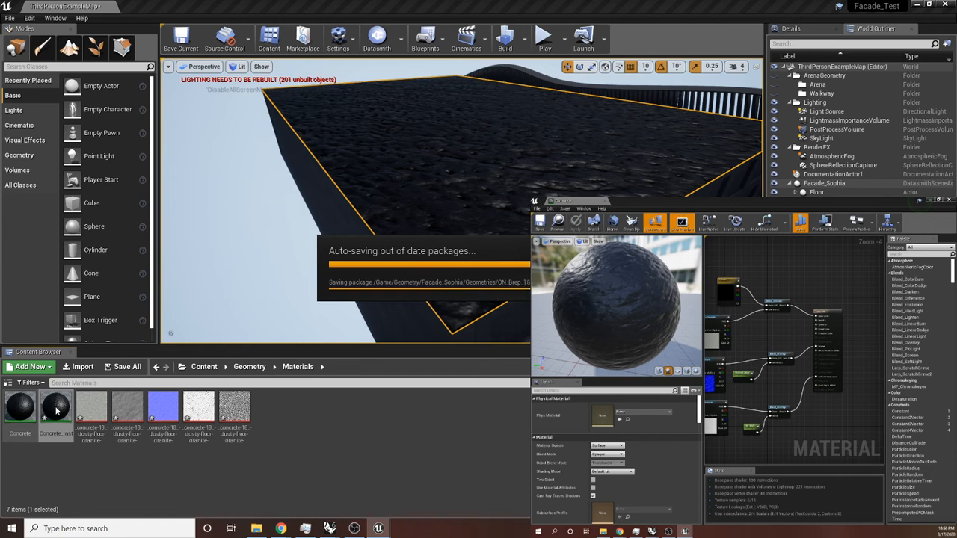
{"action": "double_click", "coordinate": [56, 408]}
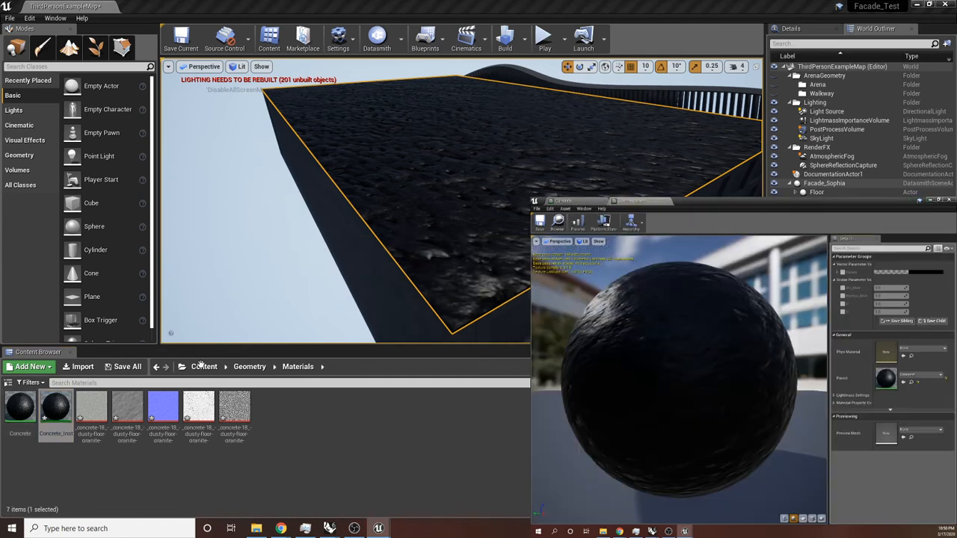
Examine the instance's concrete surface on the preview sphere from several distances and angles
{"action": "mouse_move", "coordinate": [763, 366]}
{"action": "left_mouse_down"}
{"action": "mouse_move", "coordinate": [669, 322]}
{"action": "mouse_move", "coordinate": [697, 354]}
{"action": "mouse_move", "coordinate": [752, 370]}
{"action": "left_mouse_up"}
{"action": "scroll", "coordinate": [664, 309], "scroll_direction": "down", "scroll_amount": 8}
{"action": "scroll", "coordinate": [697, 353], "scroll_direction": "up", "scroll_amount": 3}
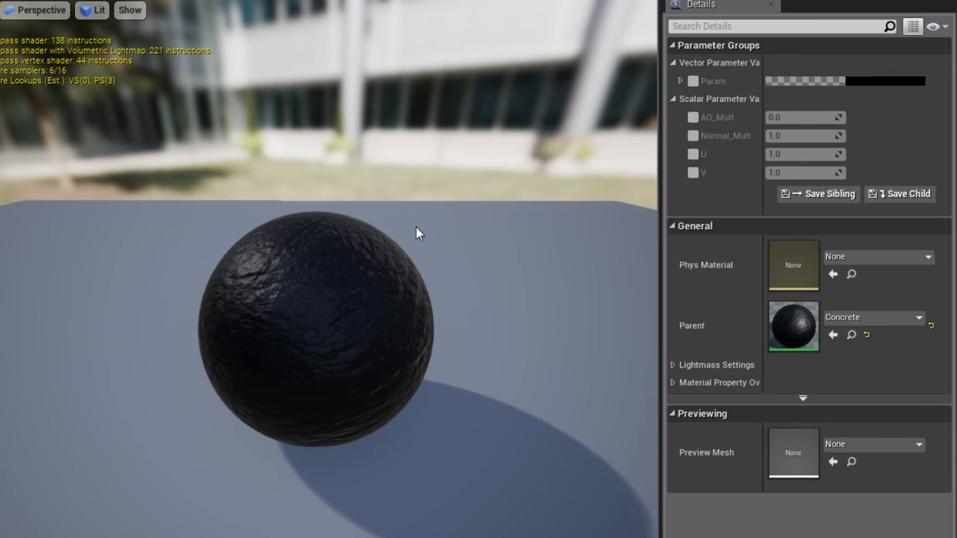
{"action": "left_click_drag", "start_coordinate": [442, 166], "coordinate": [440, 194]}
{"action": "scroll", "coordinate": [315, 338], "scroll_direction": "up", "scroll_amount": 5}
{"action": "left_click_drag", "start_coordinate": [247, 334], "coordinate": [247, 293]}
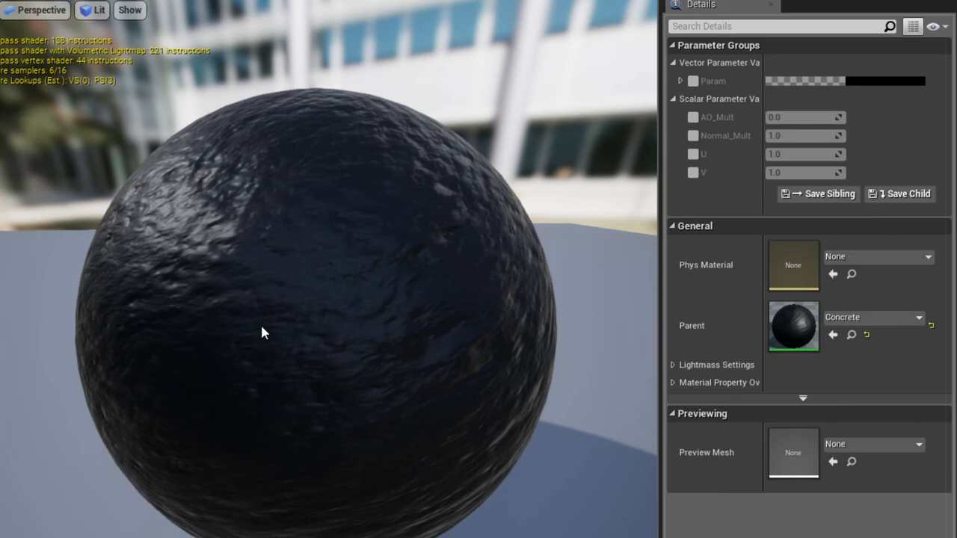
{"action": "left_click_drag", "start_coordinate": [367, 415], "coordinate": [420, 419]}
{"action": "left_click_drag", "start_coordinate": [354, 329], "coordinate": [357, 298]}
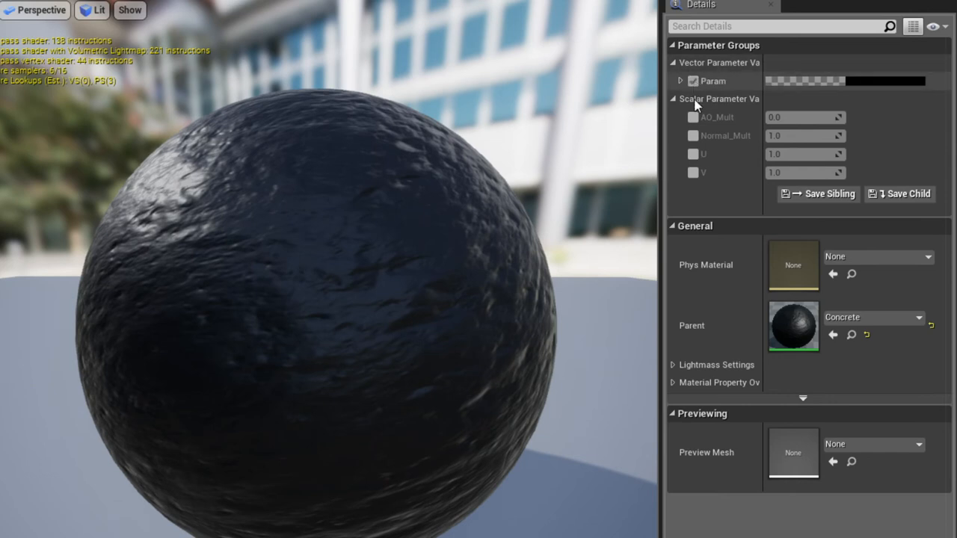
Enable the Param, AO_Mult, Normal_Mult, U and V parameter overrides on the instance
{"action": "left_click", "coordinate": [693, 117]}
{"action": "left_click", "coordinate": [693, 135]}
{"action": "left_click", "coordinate": [694, 154]}
{"action": "left_click", "coordinate": [693, 173]}
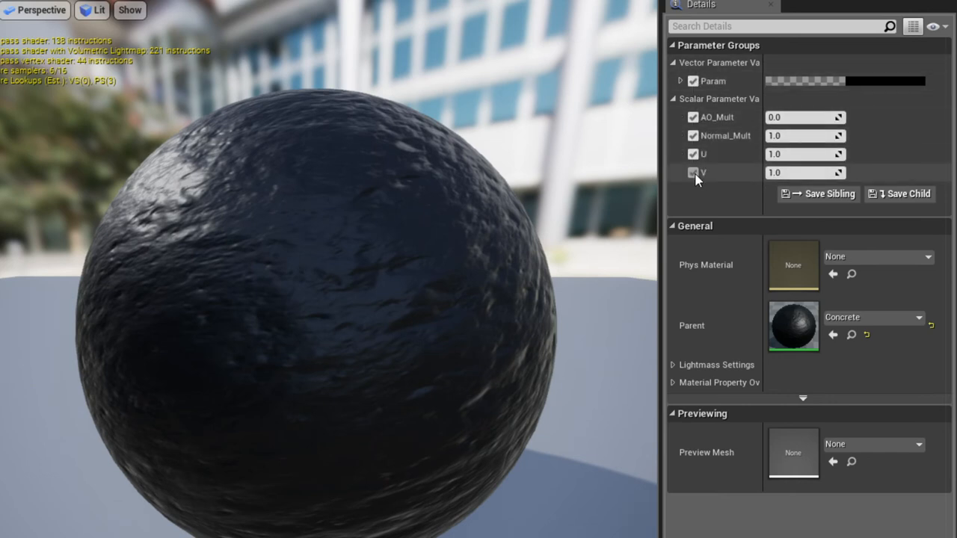
Set the instance's Param color to a medium grey with R 0.29575, G 0.307292 and B 0.300811
{"action": "left_click", "coordinate": [859, 78]}
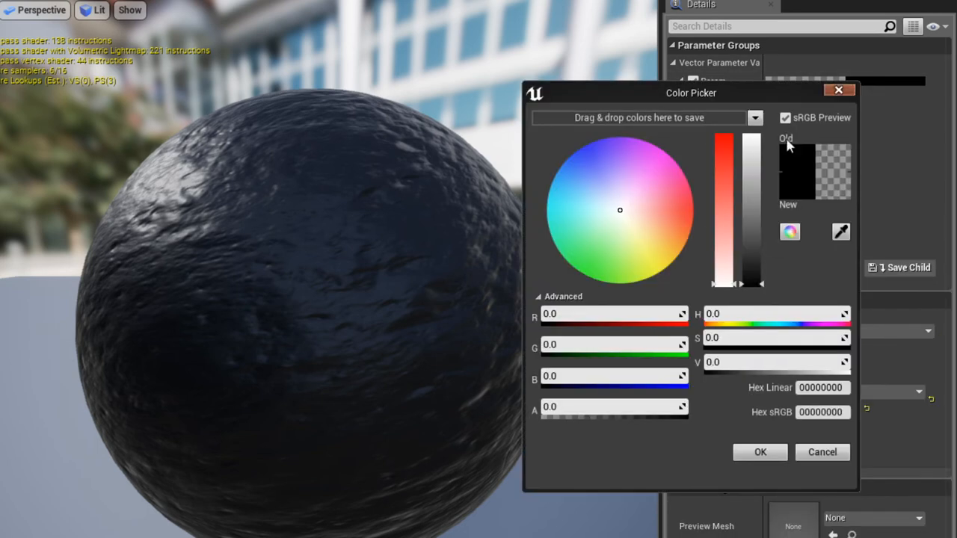
{"action": "left_click_drag", "start_coordinate": [752, 278], "coordinate": [764, 239]}
{"action": "left_click_drag", "start_coordinate": [734, 287], "coordinate": [739, 199]}
{"action": "left_click_drag", "start_coordinate": [635, 199], "coordinate": [619, 214]}
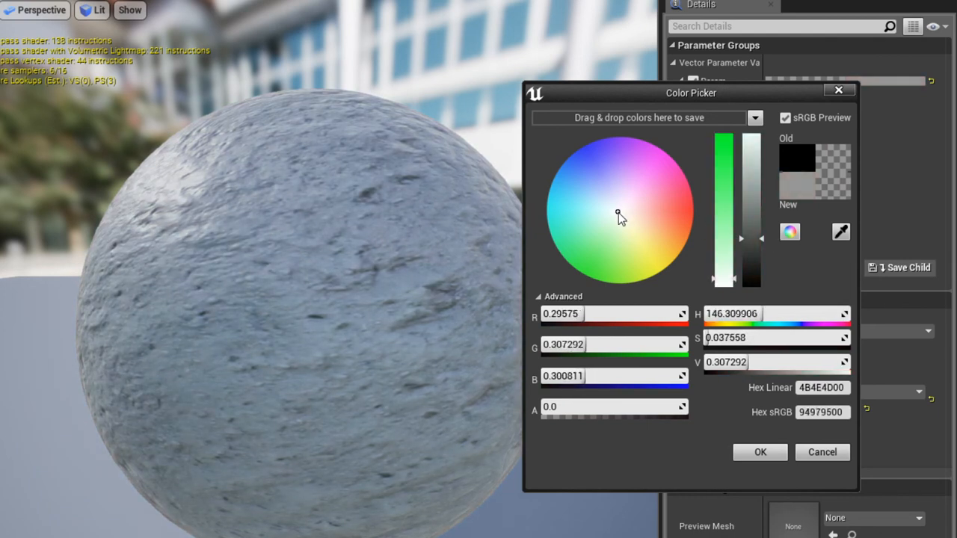
{"action": "left_click", "coordinate": [760, 452]}
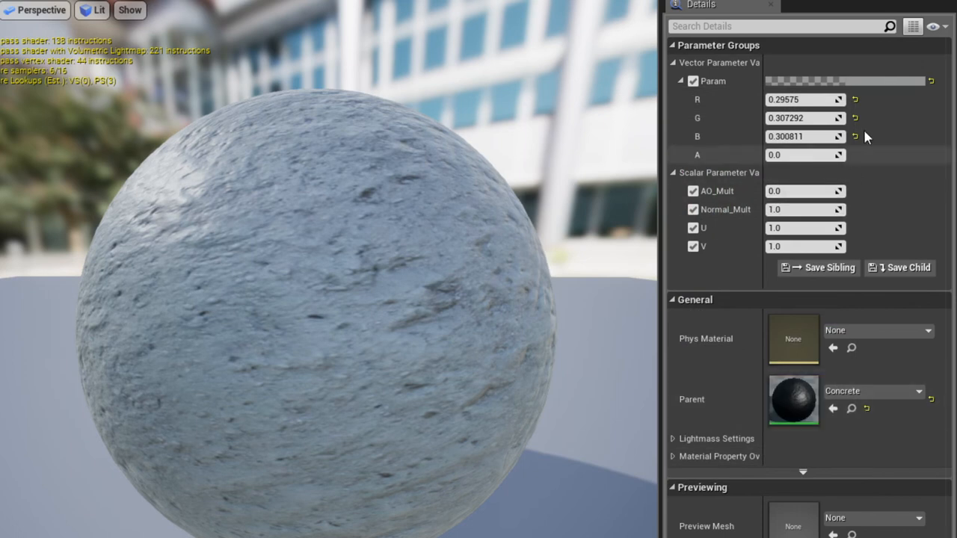
{"action": "left_click_drag", "start_coordinate": [804, 99], "coordinate": [785, 100]}
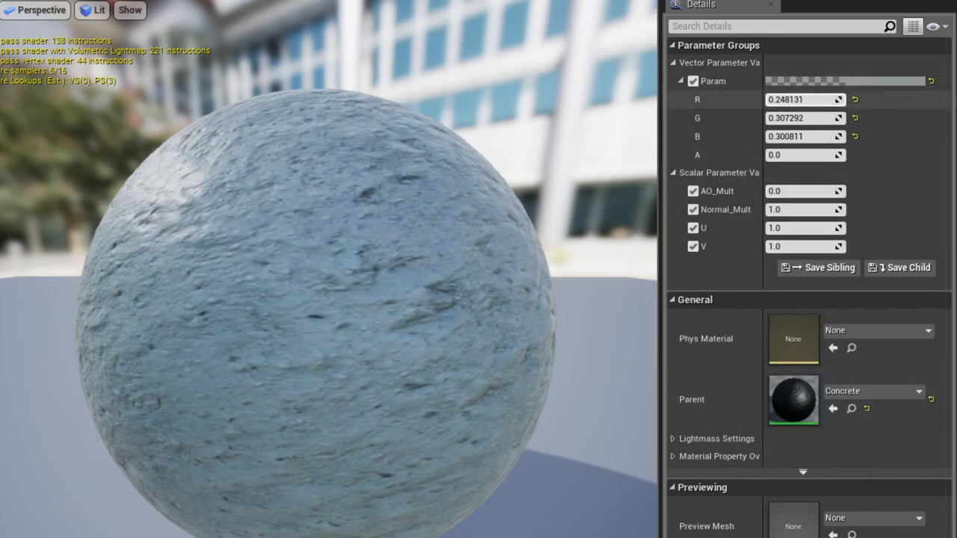
Raise the instance's Normal_Mult value to strengthen the surface bumps
{"action": "left_click_drag", "start_coordinate": [181, 487], "coordinate": [351, 479]}
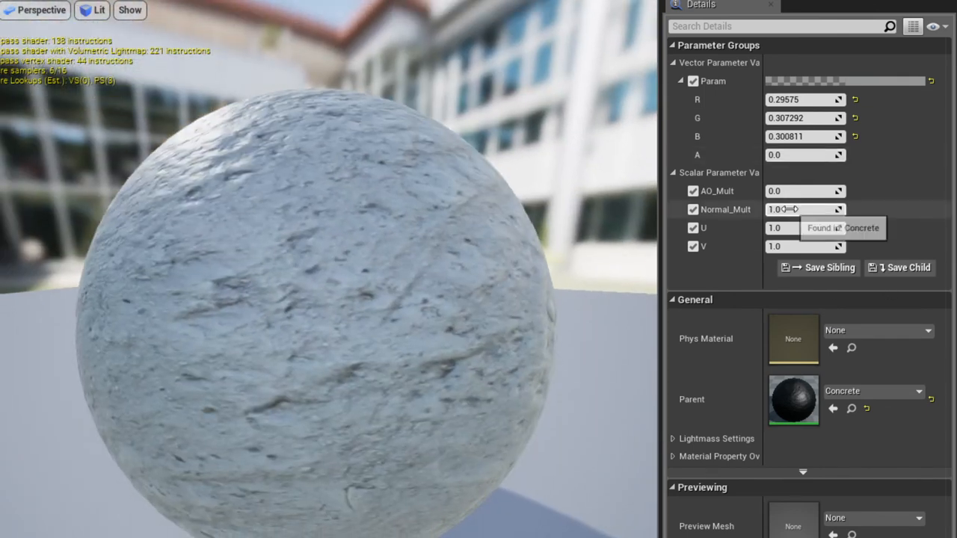
{"action": "left_click_drag", "start_coordinate": [804, 210], "coordinate": [773, 227]}
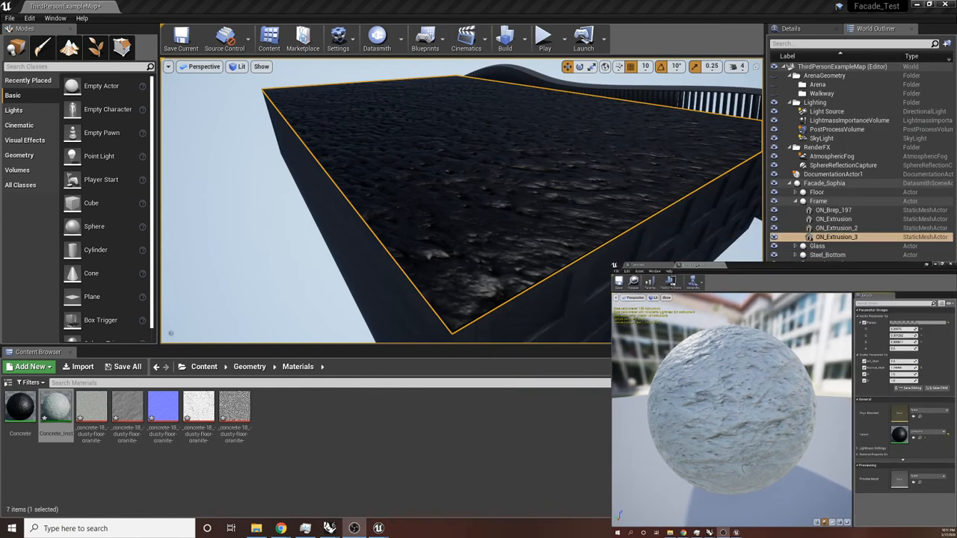
Apply Concrete_Inst to the selected ON_Extrusion_3 slab and increase the U and V tiling for a finer texture
{"action": "left_click_drag", "start_coordinate": [57, 407], "coordinate": [546, 149]}
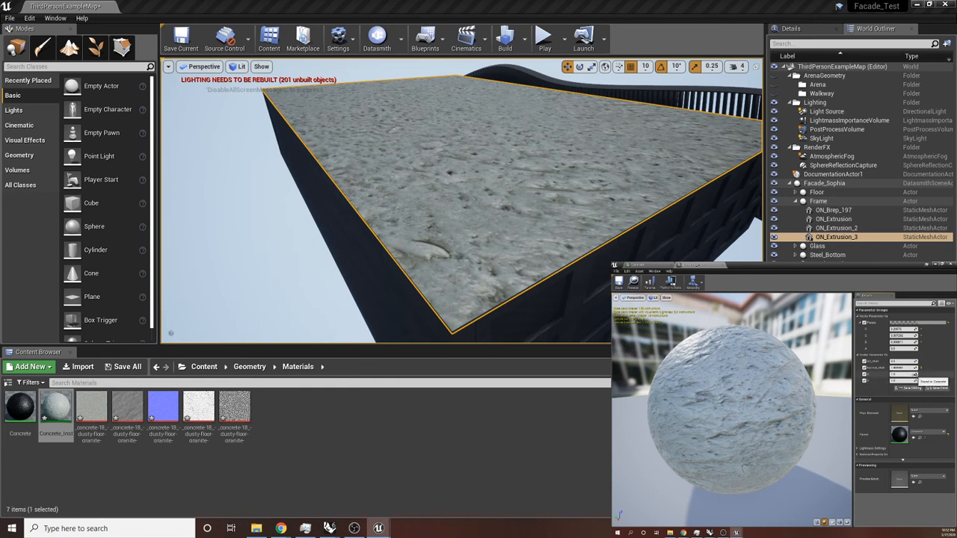
{"action": "left_click_drag", "start_coordinate": [914, 375], "coordinate": [928, 381]}
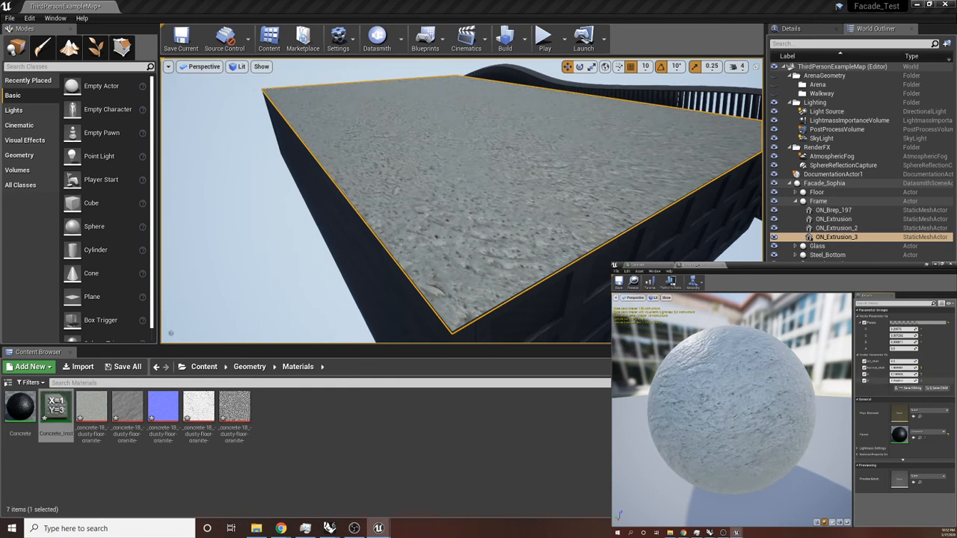
{"action": "right_click_drag", "start_coordinate": [650, 162], "coordinate": [642, 187]}
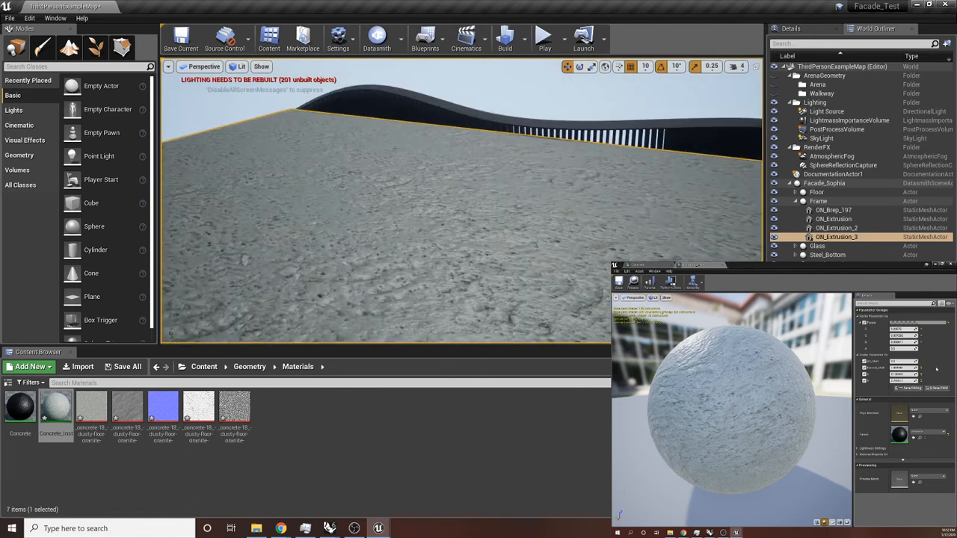
Try higher AO_Mult values on the instance, comparing the effect on the preview sphere
{"action": "left_click_drag", "start_coordinate": [912, 363], "coordinate": [943, 363]}
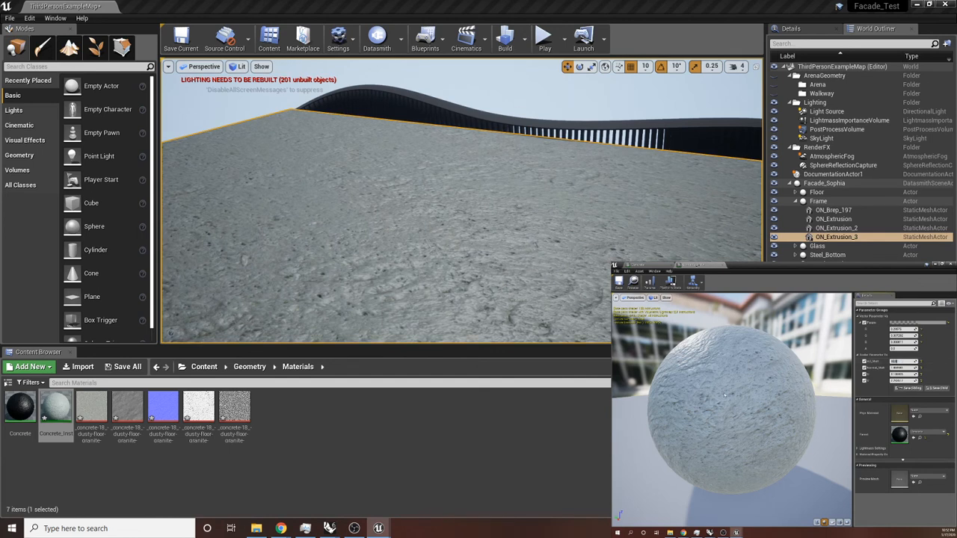
{"action": "mouse_move", "coordinate": [725, 396]}
{"action": "right_mouse_down"}
{"action": "mouse_move", "coordinate": [725, 366]}
{"action": "mouse_move", "coordinate": [725, 378]}
{"action": "right_mouse_up"}
{"action": "left_click_drag", "start_coordinate": [725, 377], "coordinate": [753, 395]}
{"action": "mouse_move", "coordinate": [914, 362]}
{"action": "left_mouse_down"}
{"action": "mouse_move", "coordinate": [934, 362]}
{"action": "mouse_move", "coordinate": [926, 362]}
{"action": "left_mouse_up"}
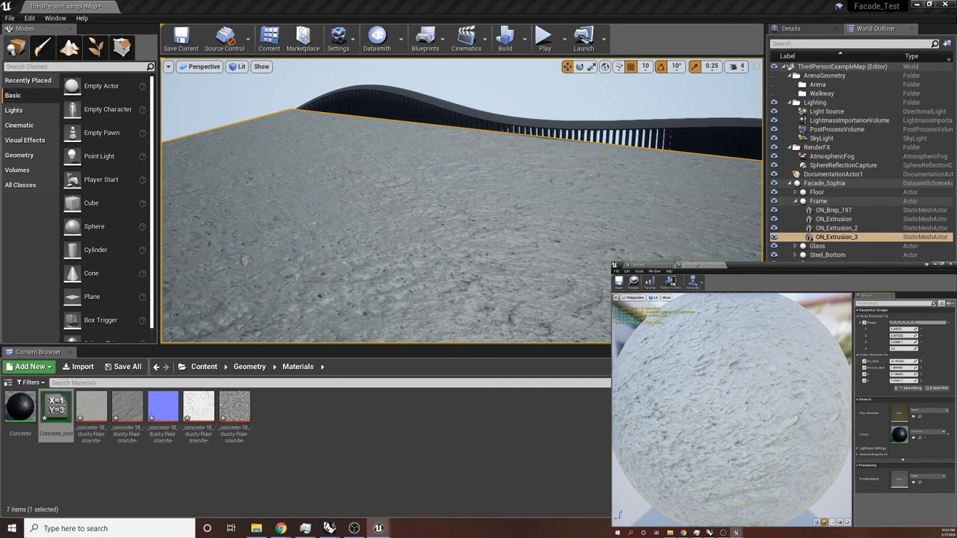
{"action": "scroll", "coordinate": [797, 390], "scroll_direction": "down", "scroll_amount": 5}
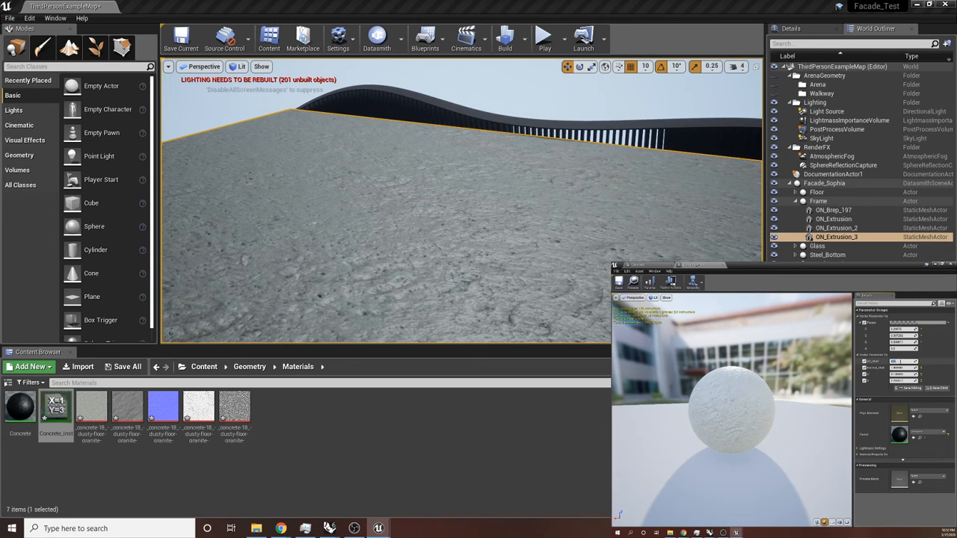
{"action": "mouse_move", "coordinate": [765, 361]}
{"action": "right_mouse_down"}
{"action": "mouse_move", "coordinate": [764, 347]}
{"action": "mouse_move", "coordinate": [765, 359]}
{"action": "right_mouse_up"}
{"action": "left_click_drag", "start_coordinate": [765, 359], "coordinate": [798, 370]}
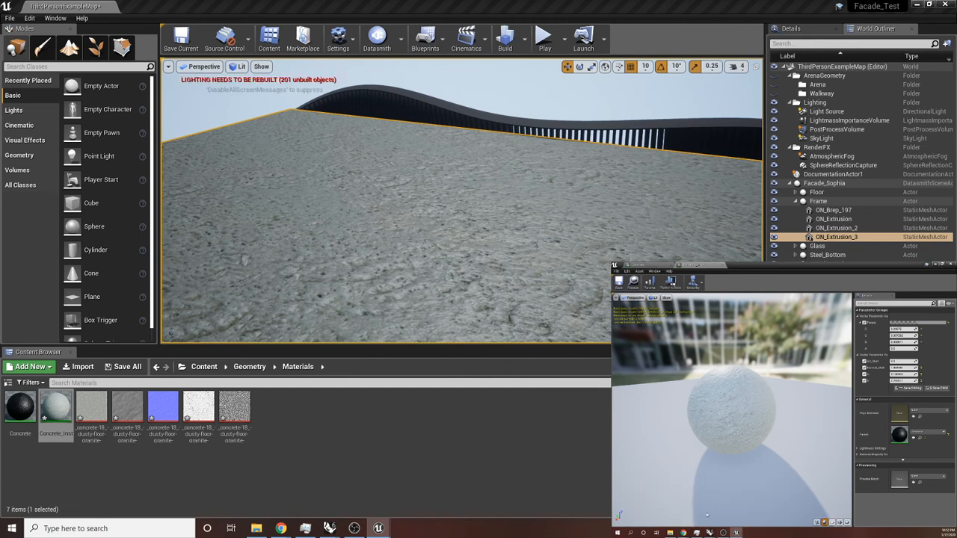
In the parent Concrete material, connect a copy of the Param color node to the AO Blend_Overlay in place of AO_Mult and apply the change
{"action": "double_click", "coordinate": [28, 422]}
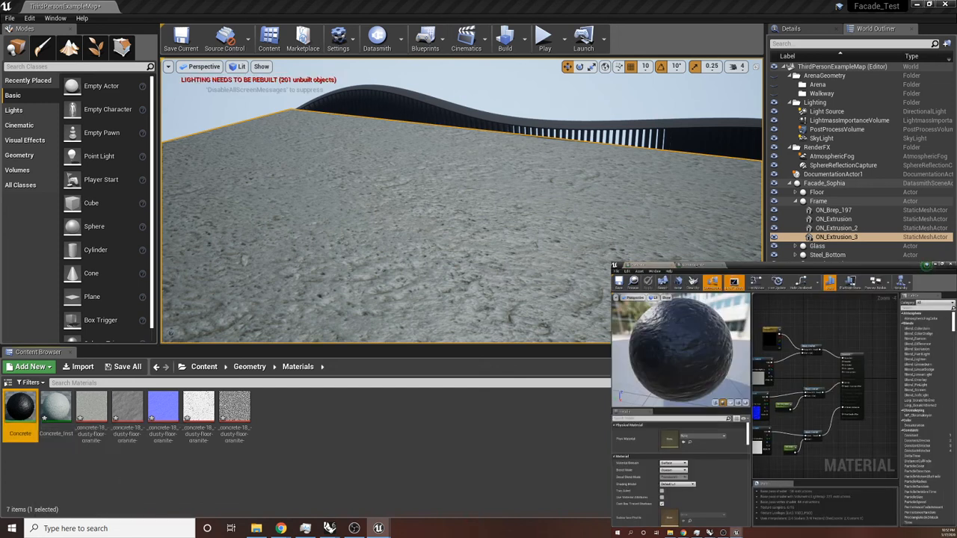
{"action": "scroll", "coordinate": [779, 427], "scroll_direction": "up", "scroll_amount": 5}
{"action": "right_click_drag", "start_coordinate": [836, 429], "coordinate": [778, 500]}
{"action": "right_click_drag", "start_coordinate": [765, 353], "coordinate": [806, 349]}
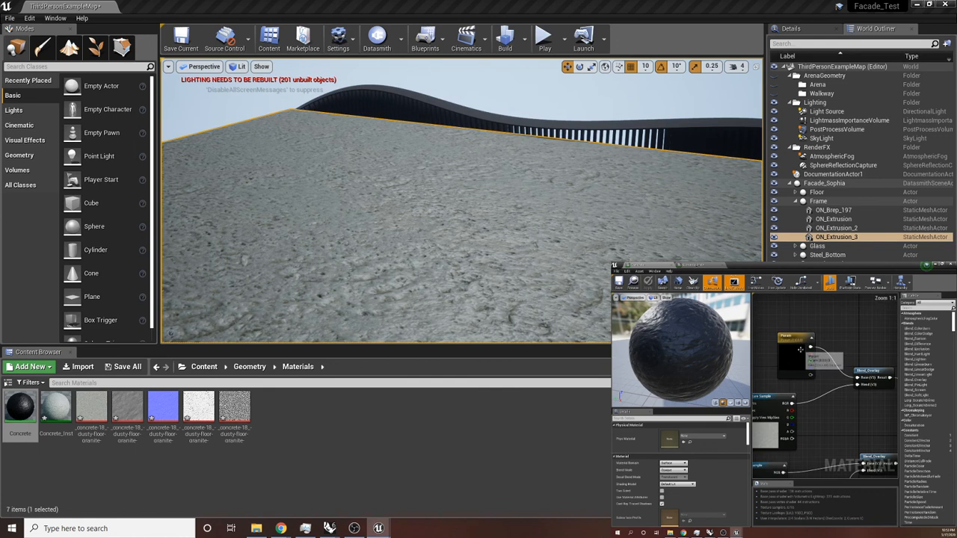
{"action": "scroll", "coordinate": [860, 353], "scroll_direction": "down", "scroll_amount": 5}
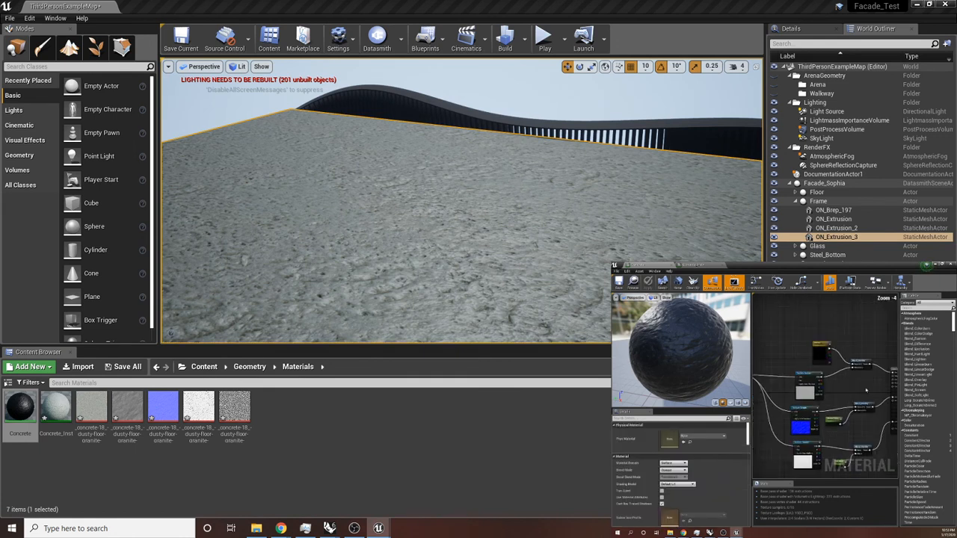
{"action": "left_click", "coordinate": [821, 304]}
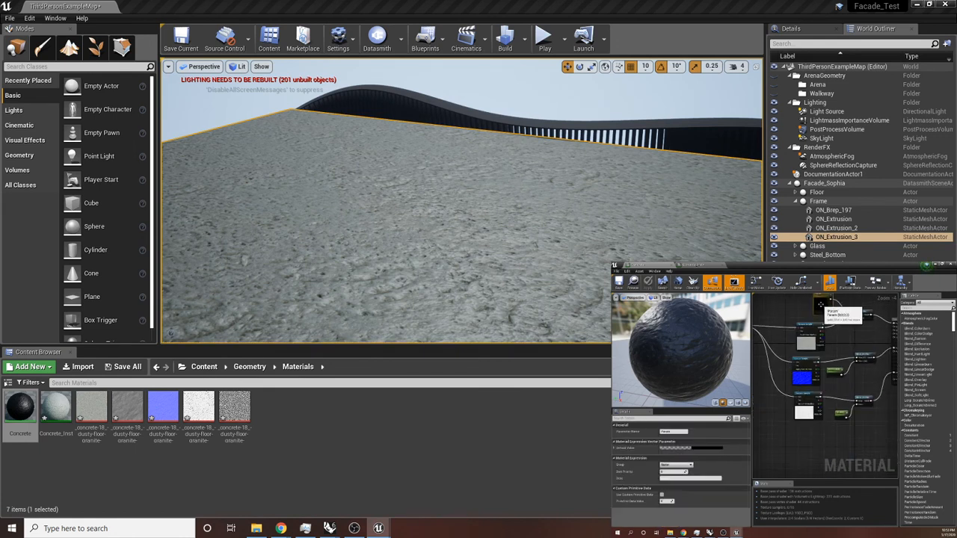
{"action": "left_click", "coordinate": [831, 300], "text": "alt"}
{"action": "left_click_drag", "start_coordinate": [824, 305], "coordinate": [869, 382]}
{"action": "scroll", "coordinate": [840, 431], "scroll_direction": "up", "scroll_amount": 3}
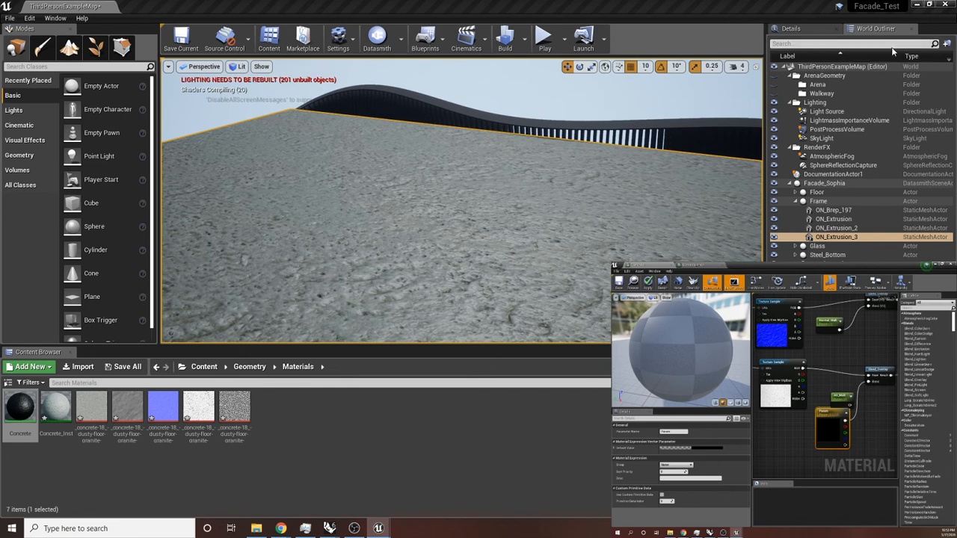
{"action": "left_click", "coordinate": [647, 283]}
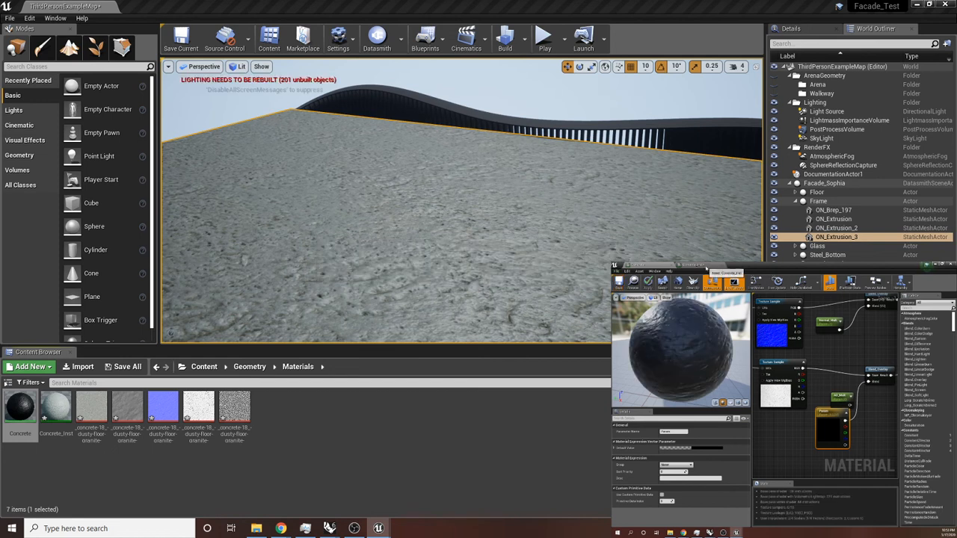
Reopen Concrete_Inst to check it against the updated parent material, and save and close it
{"action": "left_click", "coordinate": [703, 266]}
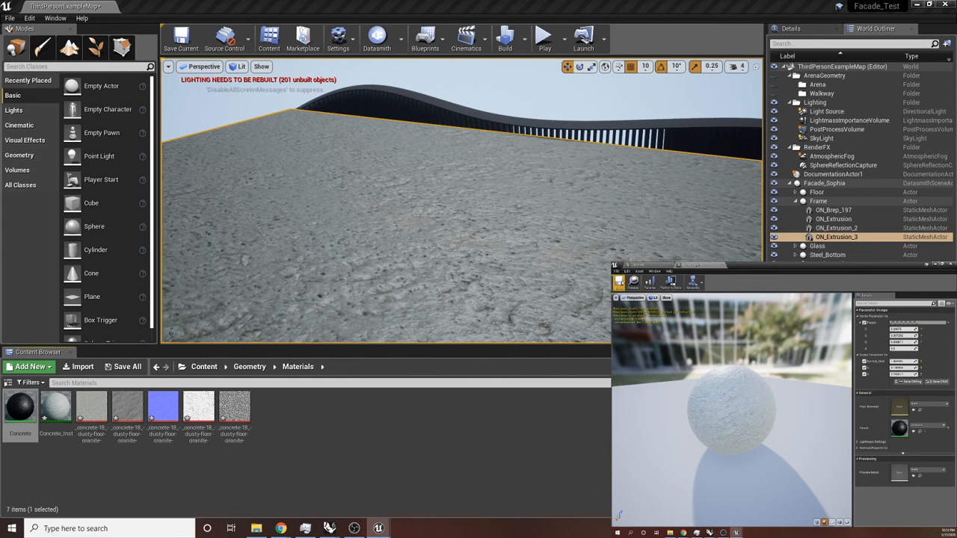
{"action": "left_click", "coordinate": [721, 266]}
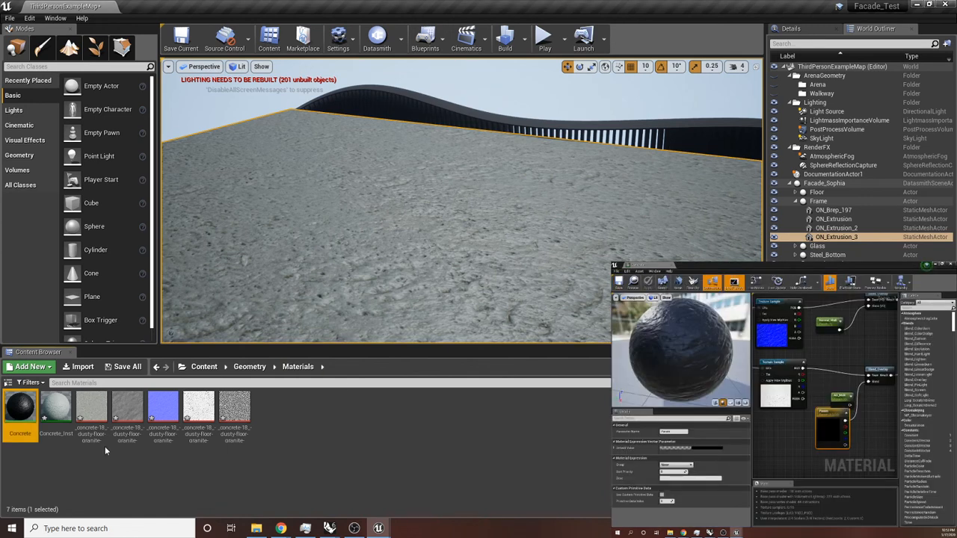
{"action": "double_click", "coordinate": [56, 410]}
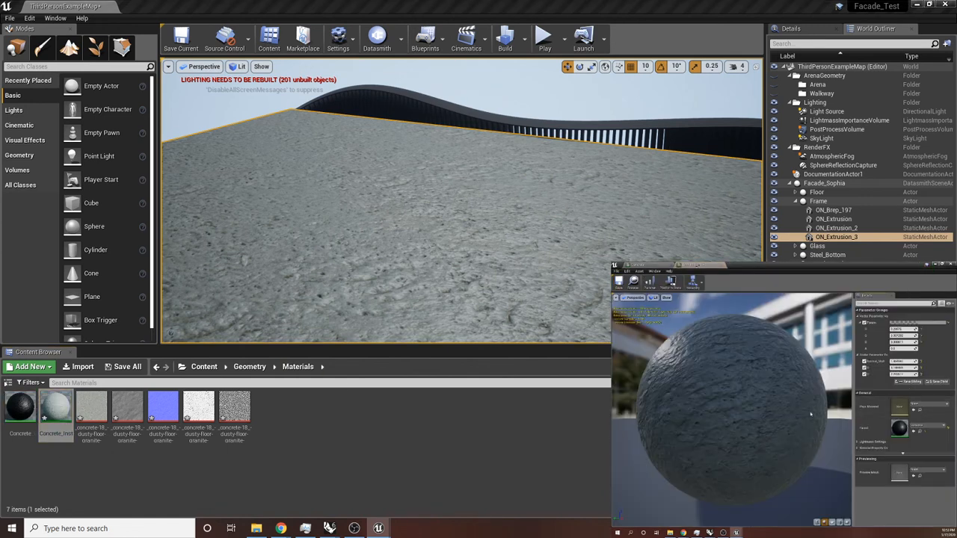
{"action": "left_click_drag", "start_coordinate": [811, 415], "coordinate": [757, 389]}
{"action": "scroll", "coordinate": [756, 378], "scroll_direction": "down", "scroll_amount": 5}
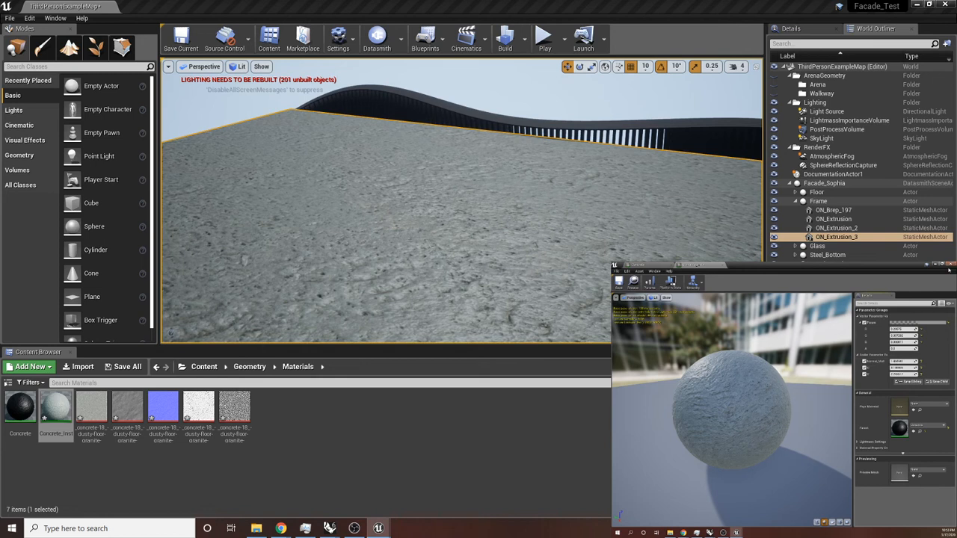
{"action": "left_click", "coordinate": [620, 284]}
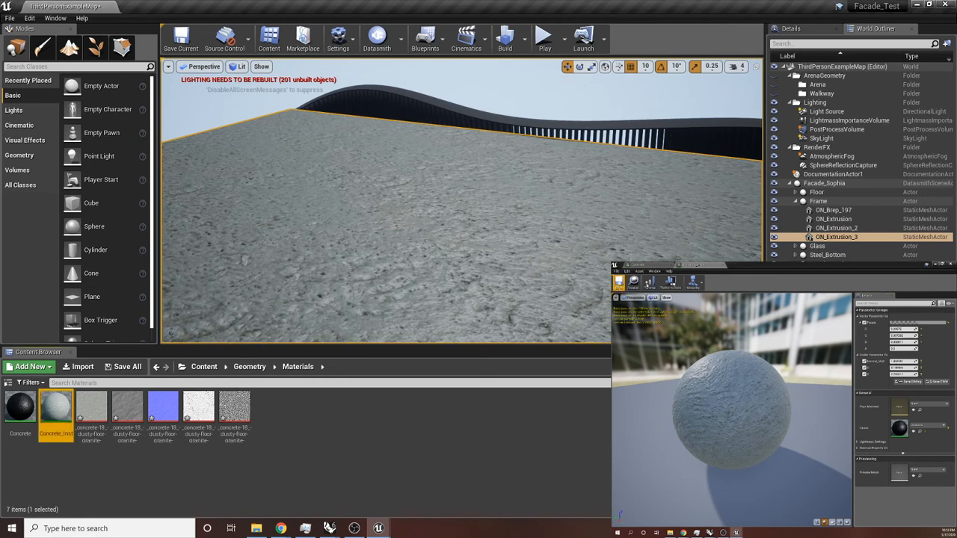
{"action": "left_click", "coordinate": [723, 267]}
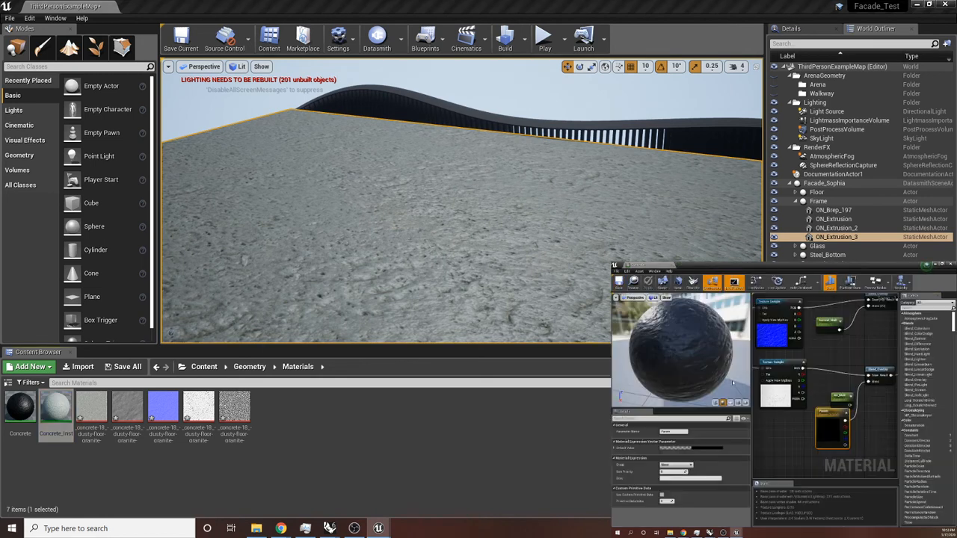
Reposition the disconnected AO_Mult node above the Param copy and save the Concrete material
{"action": "left_click", "coordinate": [841, 395]}
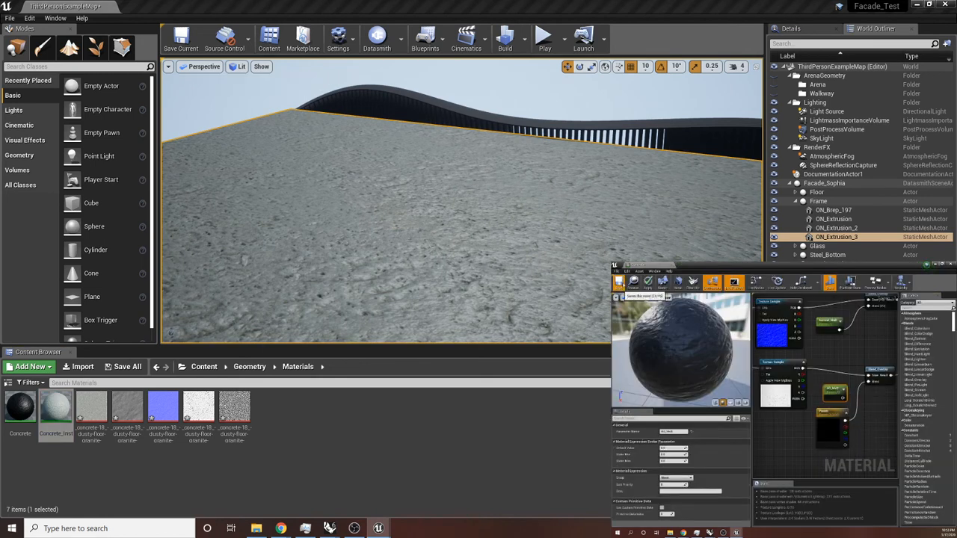
{"action": "left_click", "coordinate": [619, 283]}
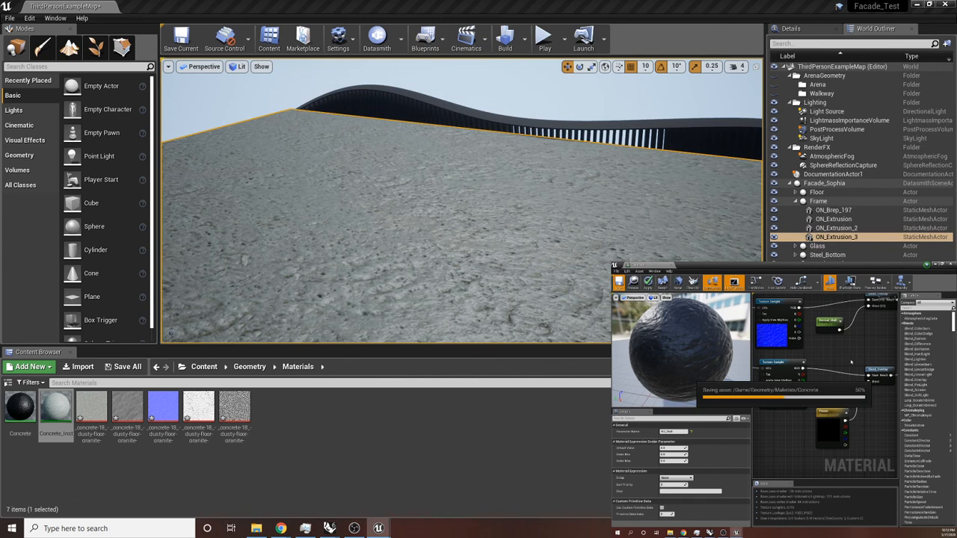
{"action": "scroll", "coordinate": [845, 370], "scroll_direction": "down", "scroll_amount": 2}
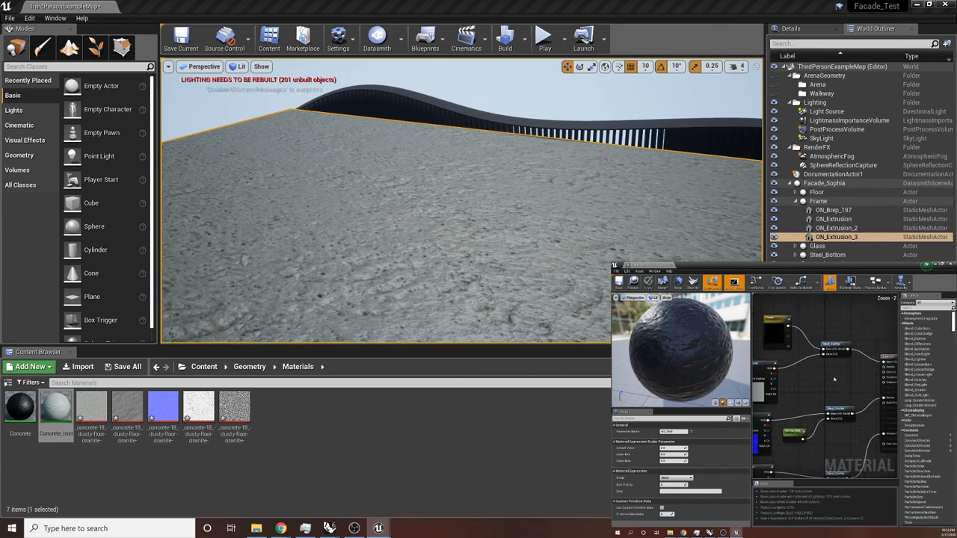
Wire the Param copy's output to the Blend input of the AO Blend_Overlay in the Concrete material and save it
{"action": "right_click_drag", "start_coordinate": [834, 379], "coordinate": [848, 297]}
{"action": "left_click_drag", "start_coordinate": [821, 434], "coordinate": [840, 397]}
{"action": "left_click", "coordinate": [834, 418]}
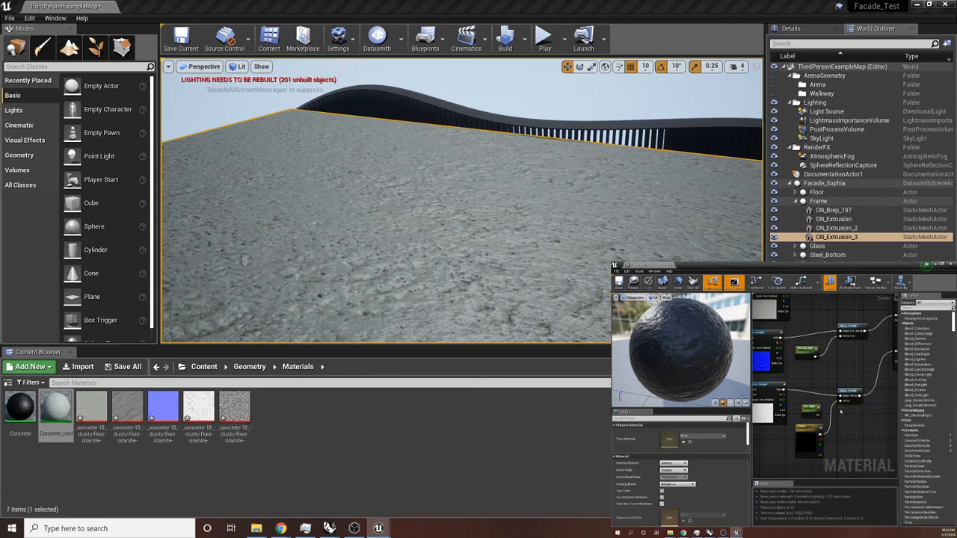
{"action": "left_click_drag", "start_coordinate": [822, 431], "coordinate": [842, 403]}
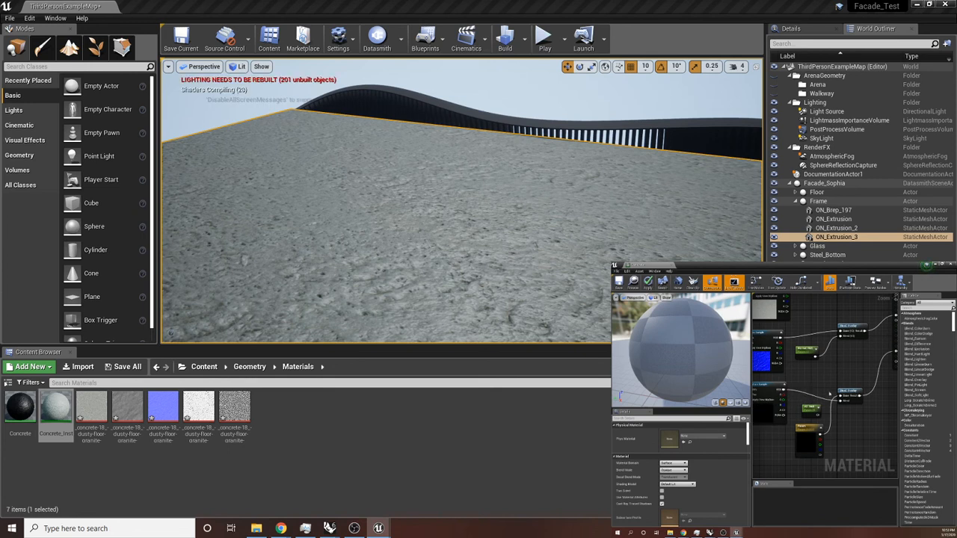
{"action": "scroll", "coordinate": [807, 370], "scroll_direction": "down", "scroll_amount": 1}
{"action": "mouse_move", "coordinate": [827, 424]}
{"action": "right_mouse_down"}
{"action": "mouse_move", "coordinate": [833, 394]}
{"action": "mouse_move", "coordinate": [814, 420]}
{"action": "right_mouse_up"}
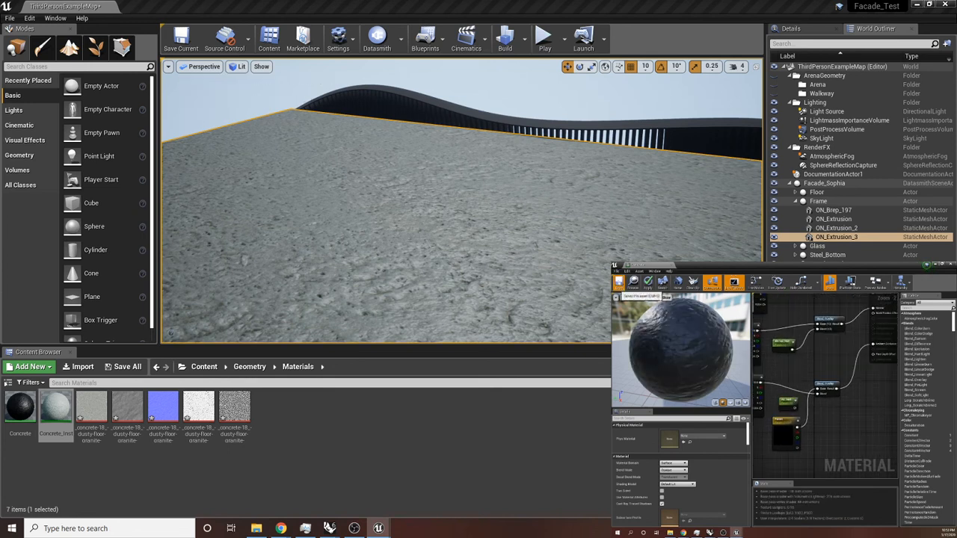
{"action": "left_click", "coordinate": [619, 283]}
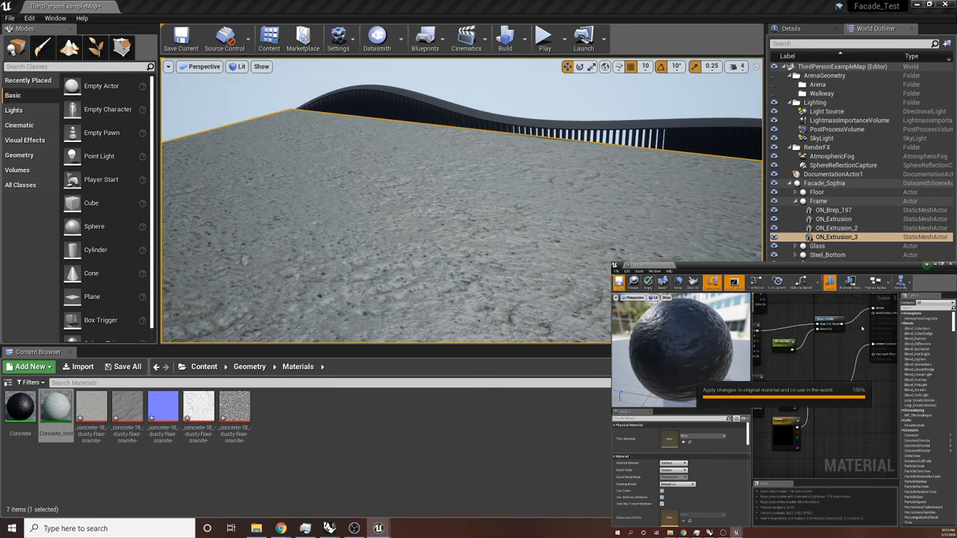
Check Concrete_Inst against the updated parent, close it, and force delete the instance from the Materials folder
{"action": "double_click", "coordinate": [55, 408]}
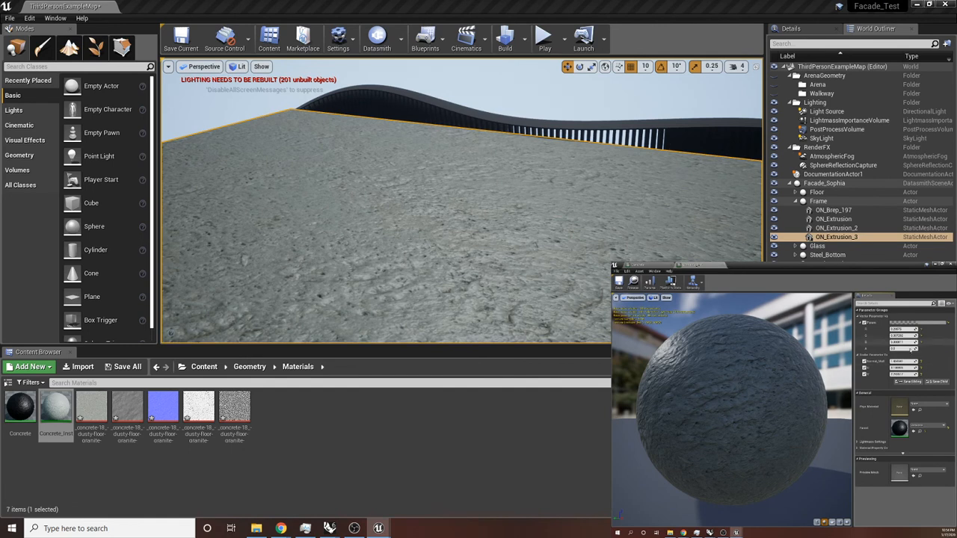
{"action": "left_click", "coordinate": [723, 267]}
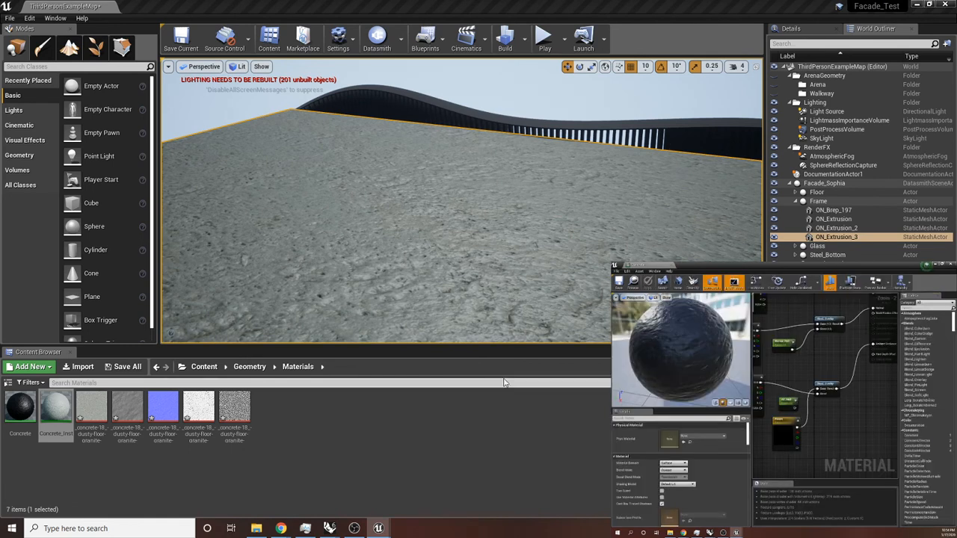
{"action": "key", "text": "Delete"}
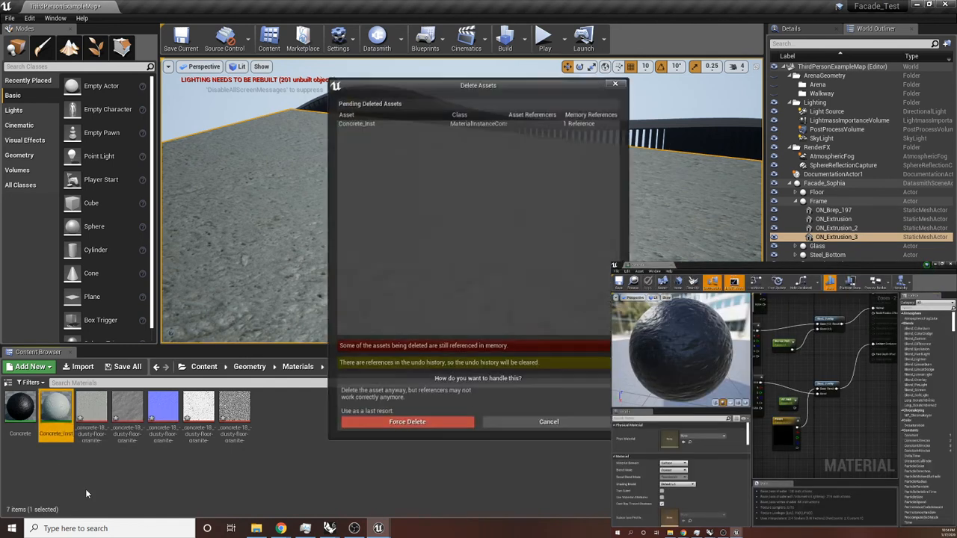
{"action": "left_click", "coordinate": [446, 424]}
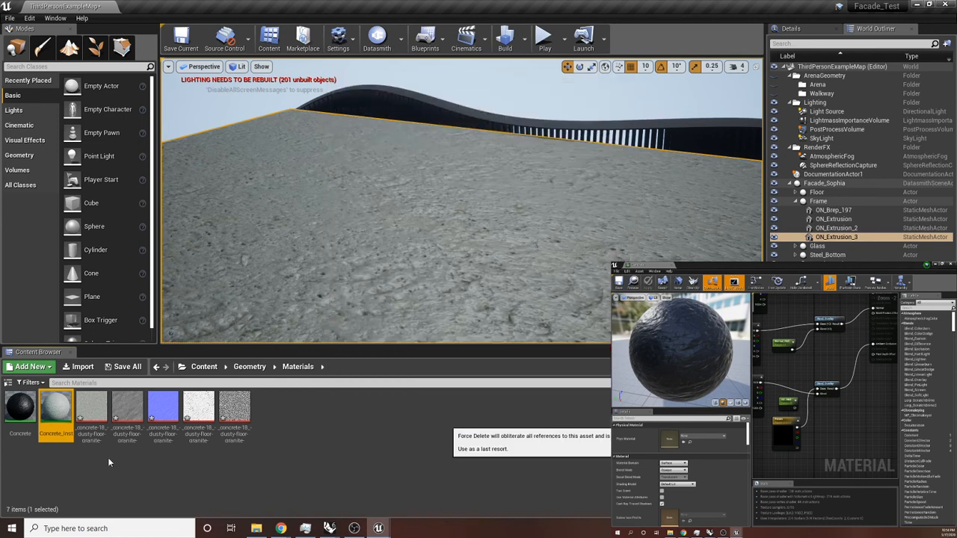
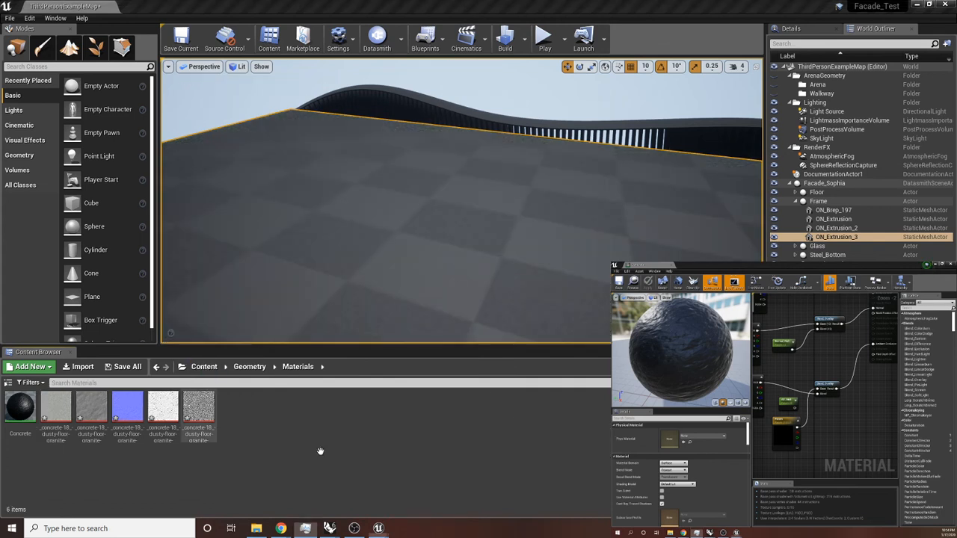
Create a new material instance named Concrete_Inst from the Concrete material and open it
{"action": "right_click", "coordinate": [290, 421]}
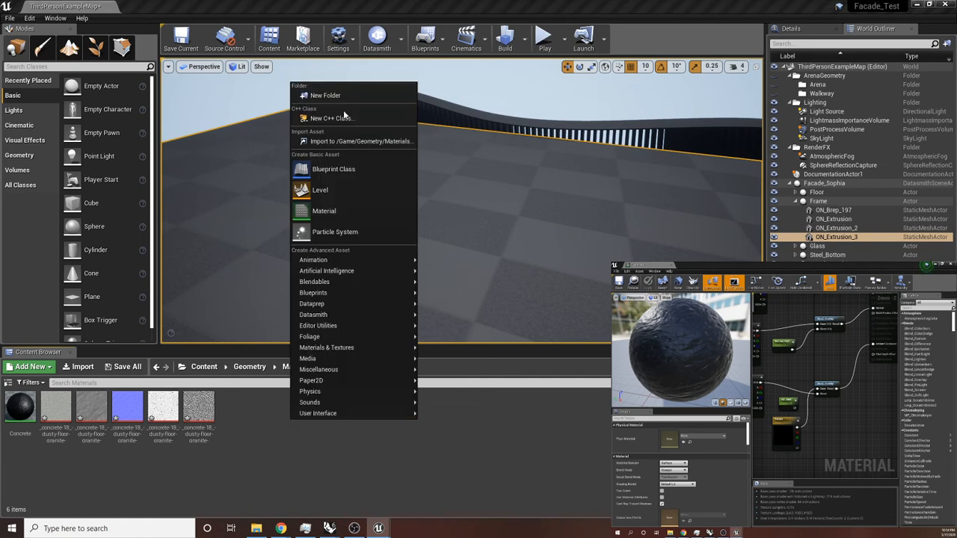
{"action": "left_click", "coordinate": [563, 464]}
{"action": "left_click", "coordinate": [25, 432]}
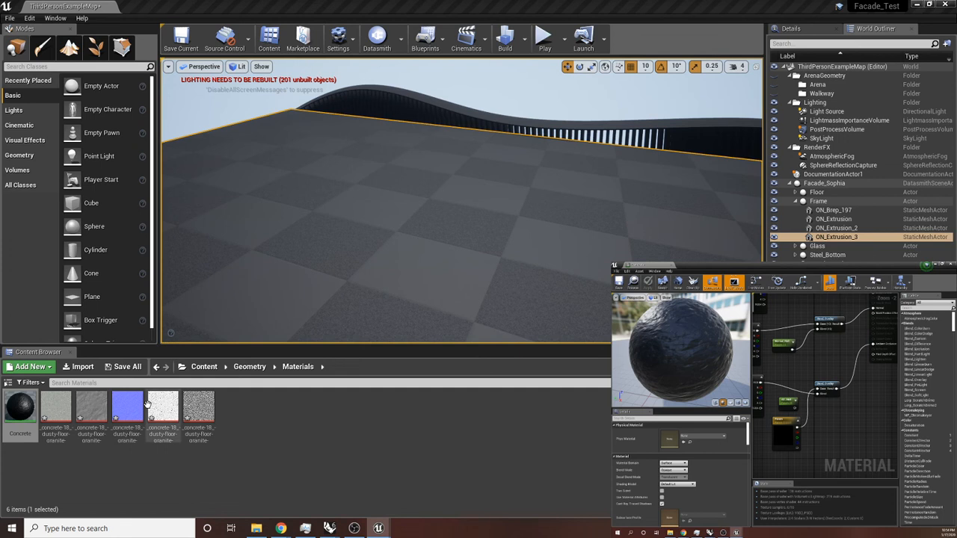
{"action": "right_click", "coordinate": [25, 410]}
{"action": "left_click", "coordinate": [78, 196]}
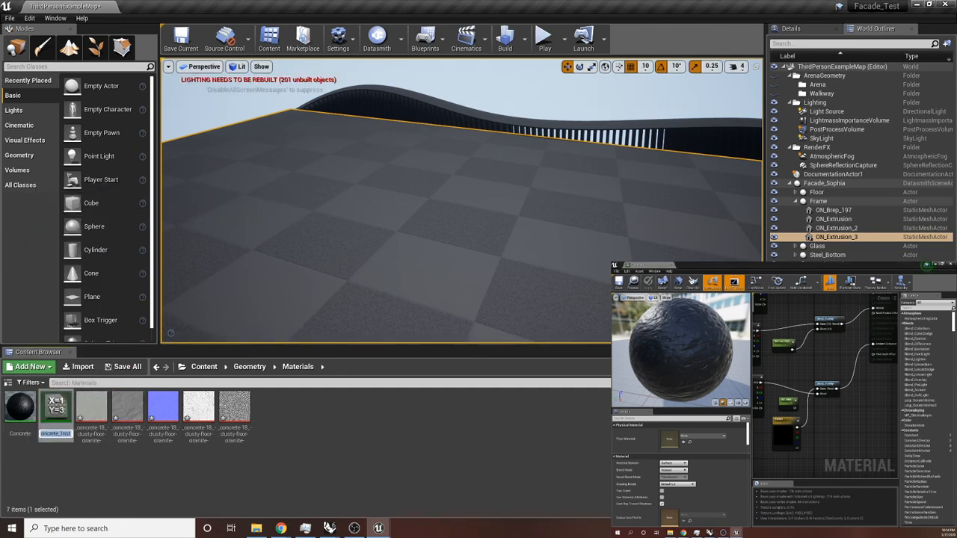
{"action": "key", "text": "Return"}
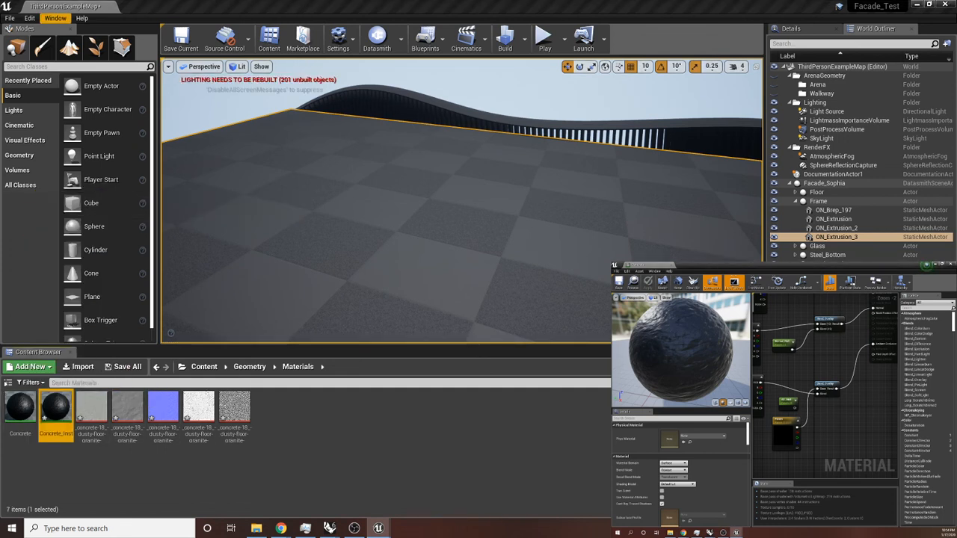
{"action": "left_click", "coordinate": [61, 406]}
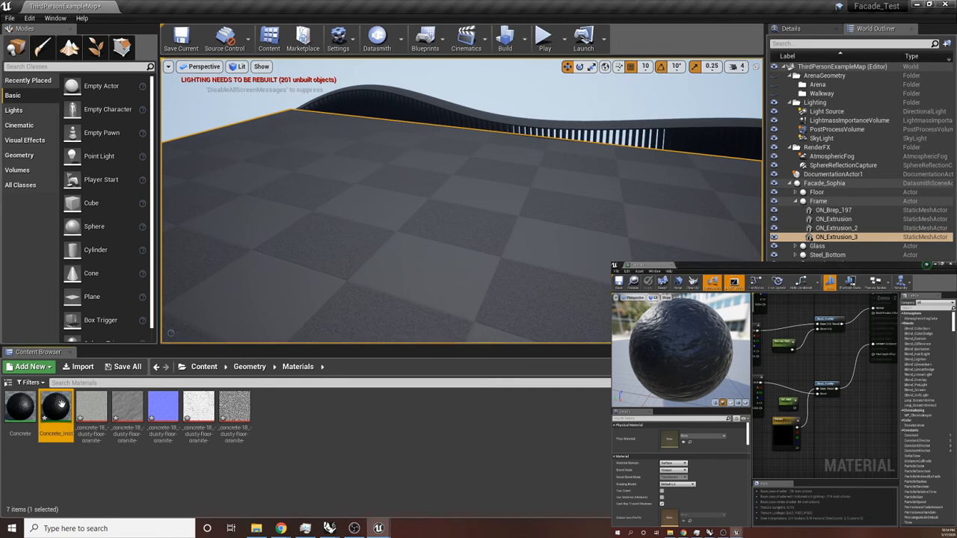
{"action": "double_click", "coordinate": [61, 406]}
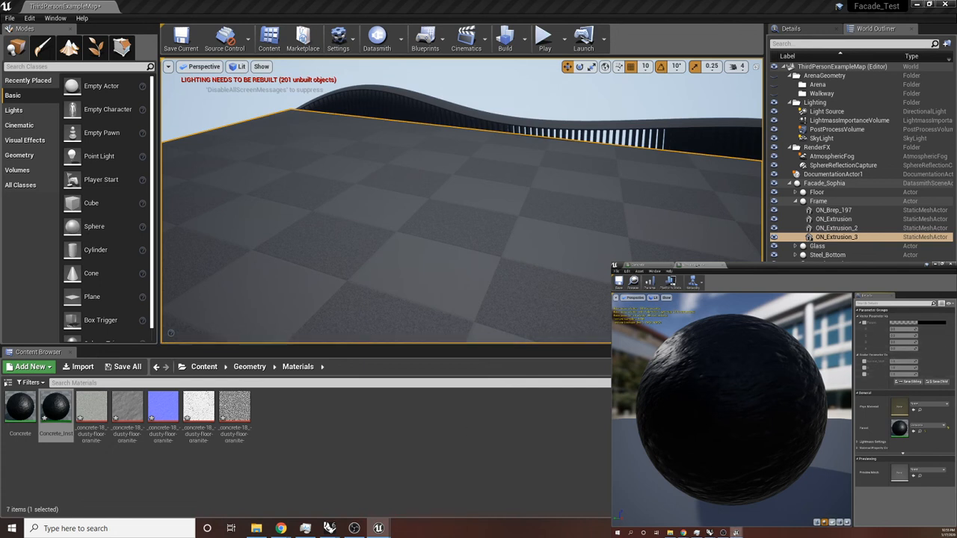
In the parent Concrete material, rename the base color's Param node as Color
{"action": "left_click", "coordinate": [658, 266]}
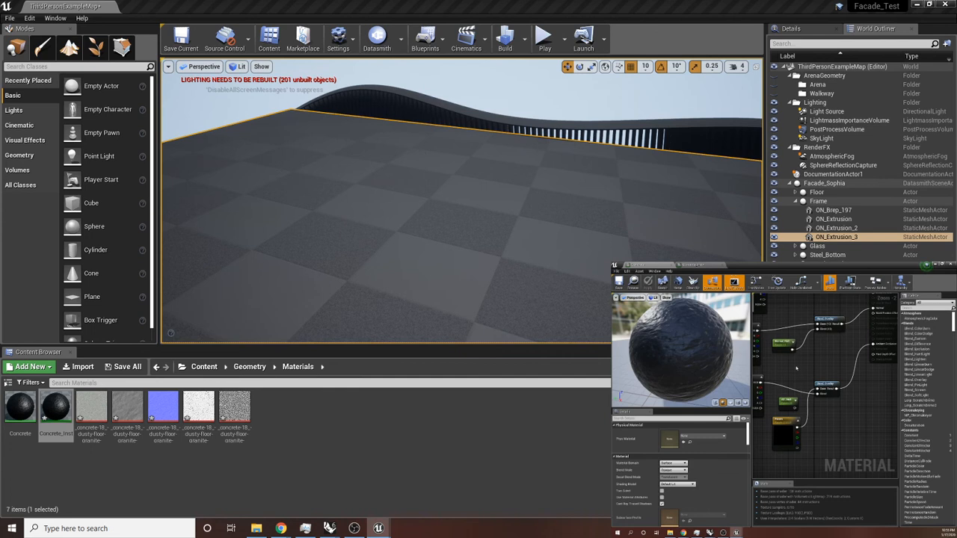
{"action": "right_click_drag", "start_coordinate": [841, 416], "coordinate": [841, 448]}
{"action": "right_click_drag", "start_coordinate": [808, 364], "coordinate": [823, 434]}
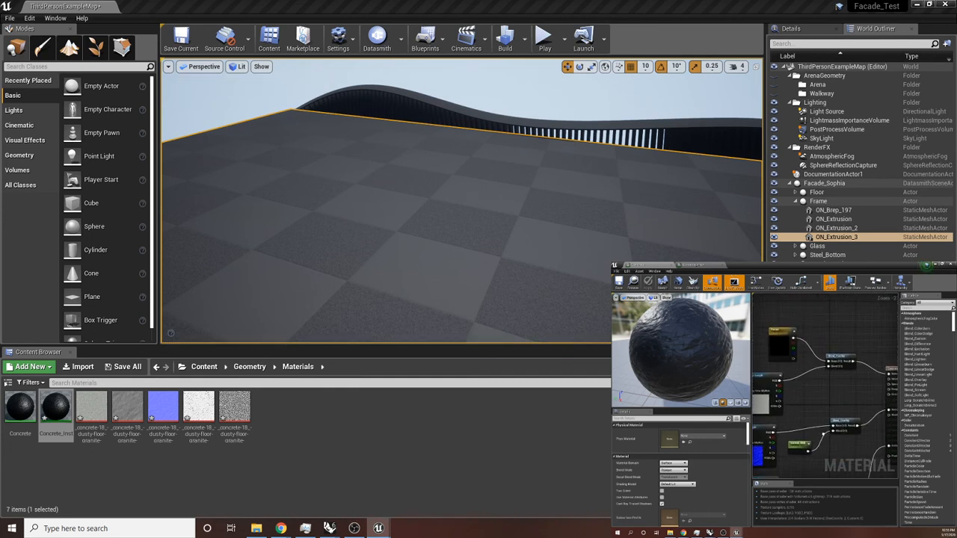
{"action": "right_click_drag", "start_coordinate": [853, 418], "coordinate": [819, 412]}
{"action": "left_click", "coordinate": [810, 446]}
{"action": "double_click", "coordinate": [791, 324]}
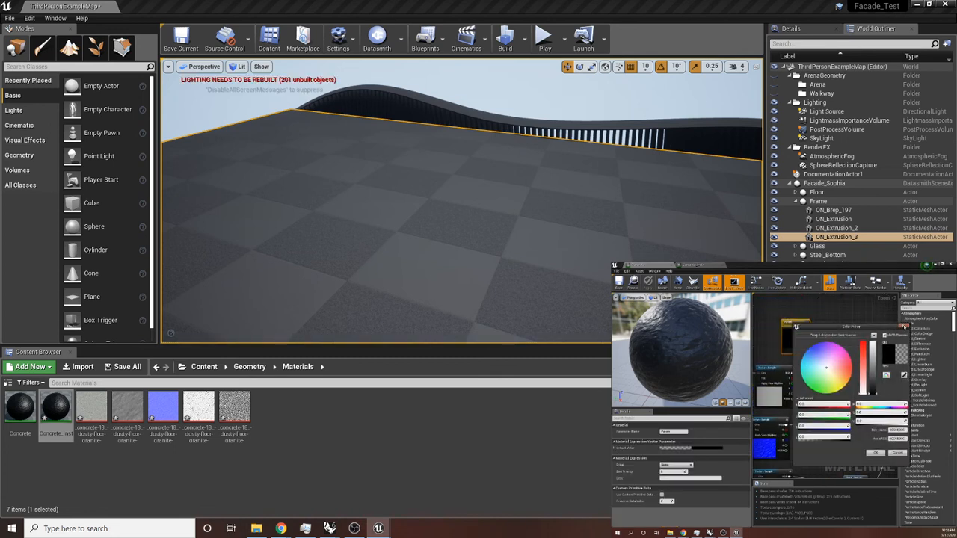
{"action": "left_click", "coordinate": [904, 327]}
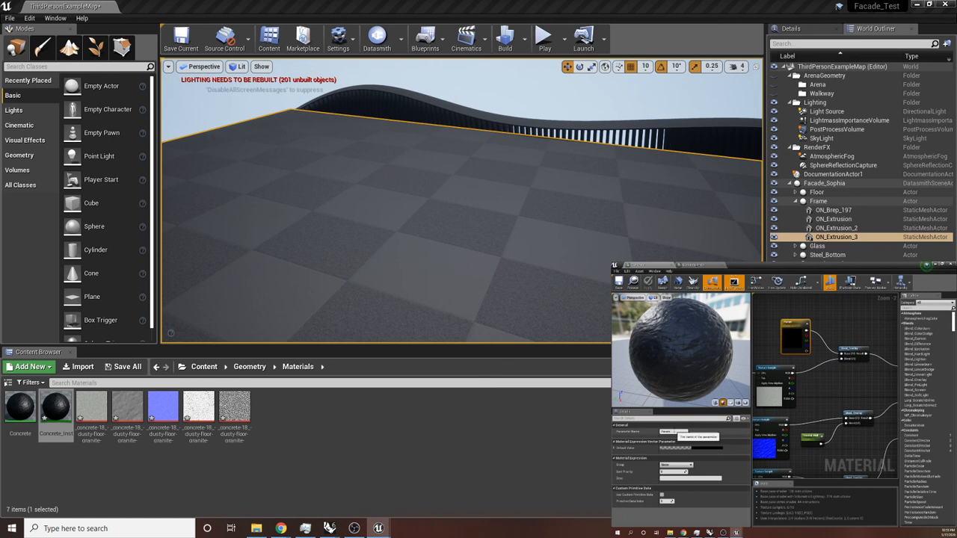
{"action": "type", "text": "Color"}
{"action": "key", "text": "Return"}
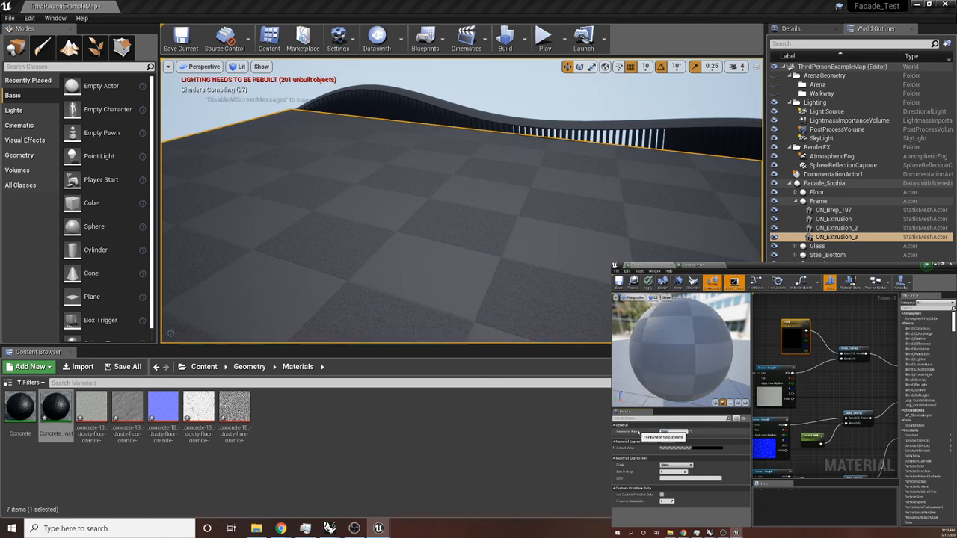
Rename the Param copy feeding the AO Blend_Overlay as AO and save the Concrete material
{"action": "right_click_drag", "start_coordinate": [827, 456], "coordinate": [832, 359]}
{"action": "double_click", "coordinate": [820, 430]}
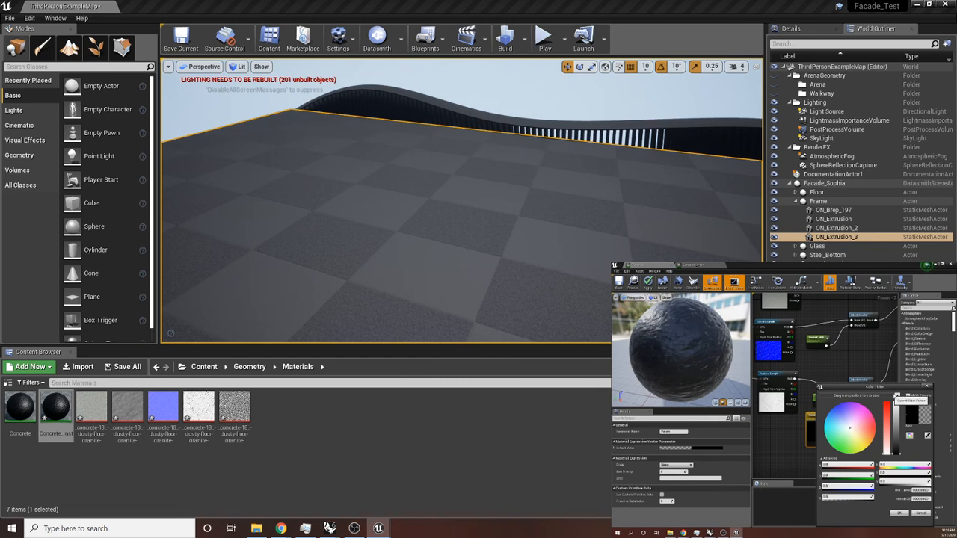
{"action": "left_click", "coordinate": [927, 387]}
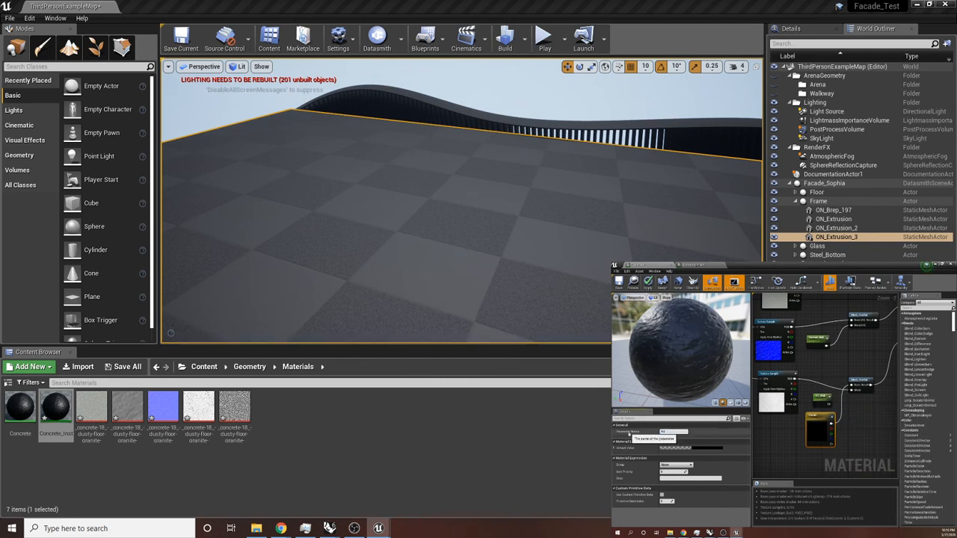
{"action": "left_click", "coordinate": [620, 283]}
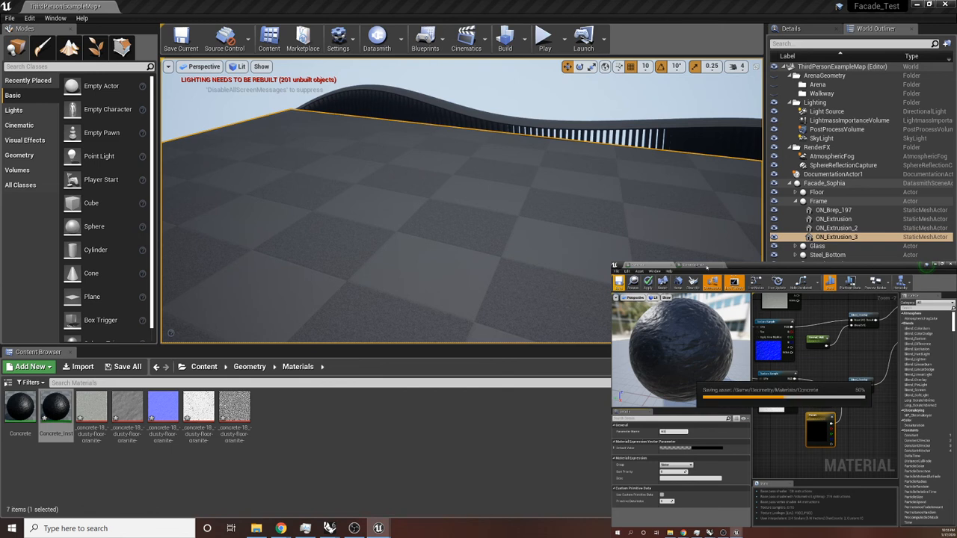
In Concrete_Inst, enable the overrides for the AO and Color vector parameters and the scalar parameters
{"action": "left_click", "coordinate": [706, 268]}
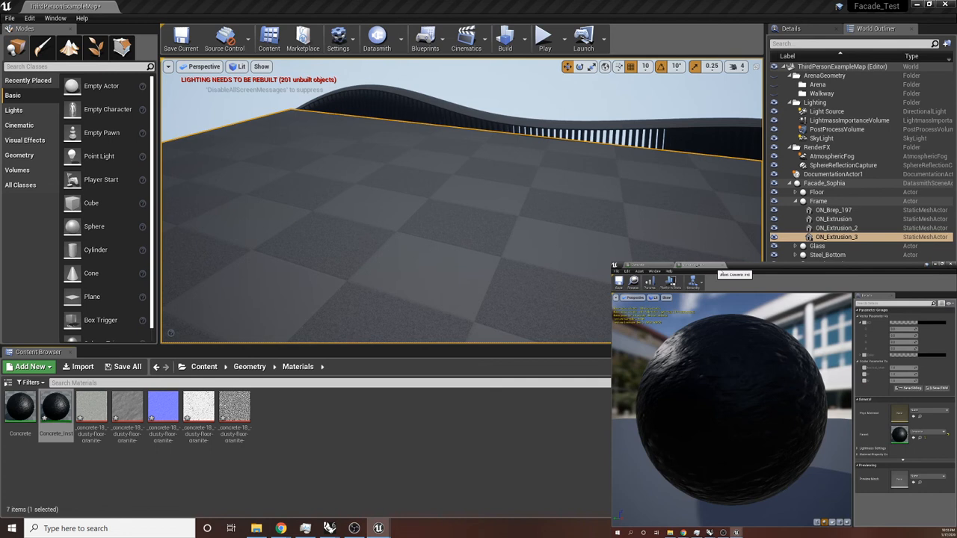
{"action": "left_click", "coordinate": [860, 356]}
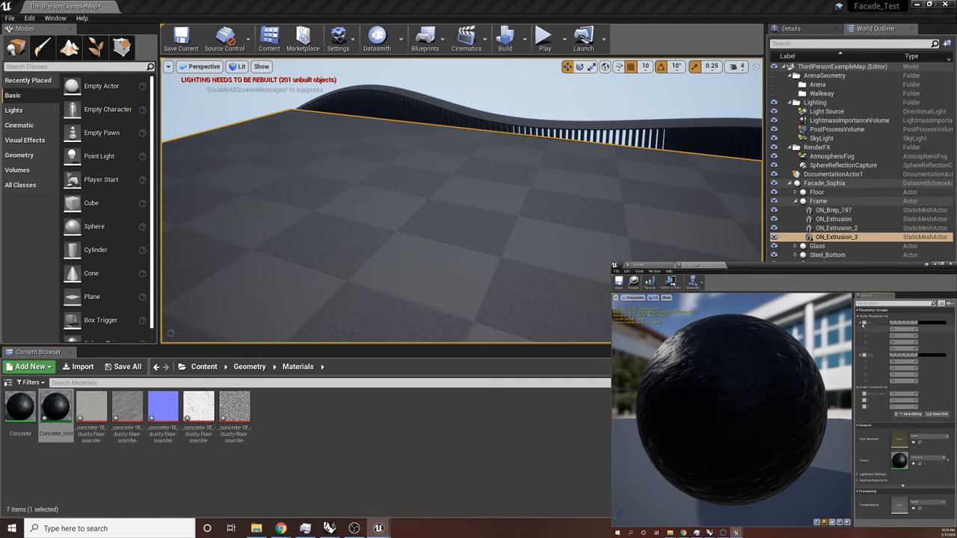
{"action": "left_click", "coordinate": [864, 323]}
{"action": "left_click", "coordinate": [864, 355]}
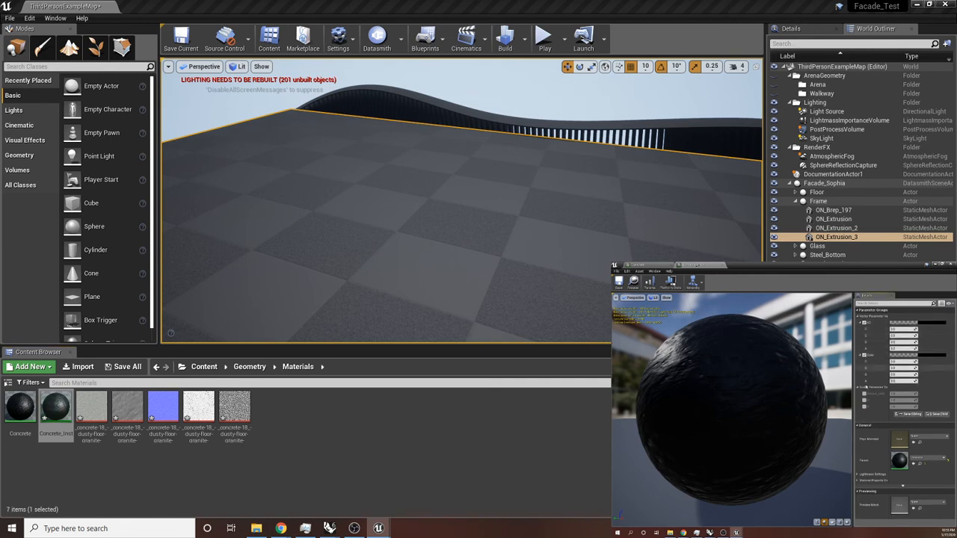
{"action": "left_click", "coordinate": [865, 394]}
{"action": "left_click", "coordinate": [865, 401]}
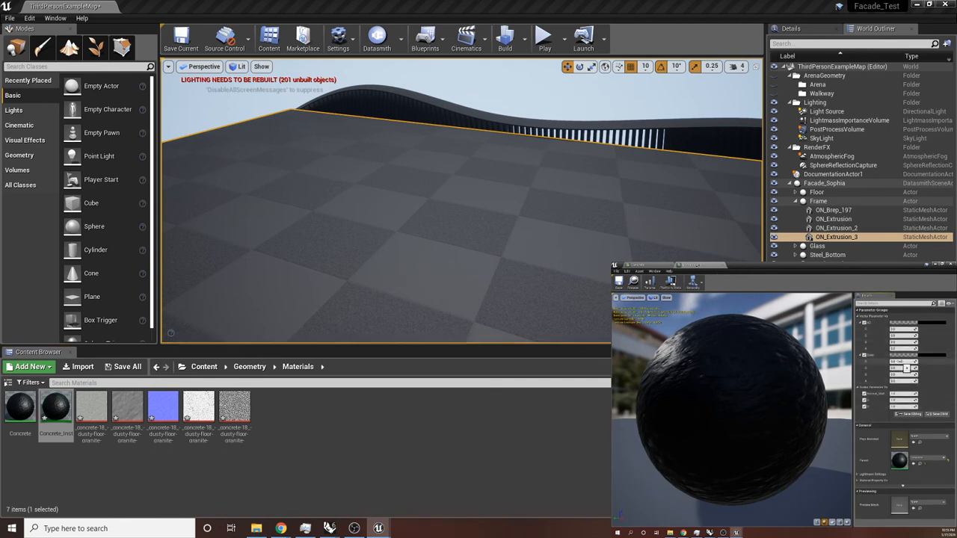
Orbit and zoom out the preview sphere, and brighten the instance's Color parameter to near white
{"action": "left_click_drag", "start_coordinate": [729, 352], "coordinate": [731, 378]}
{"action": "scroll", "coordinate": [732, 389], "scroll_direction": "down", "scroll_amount": 5}
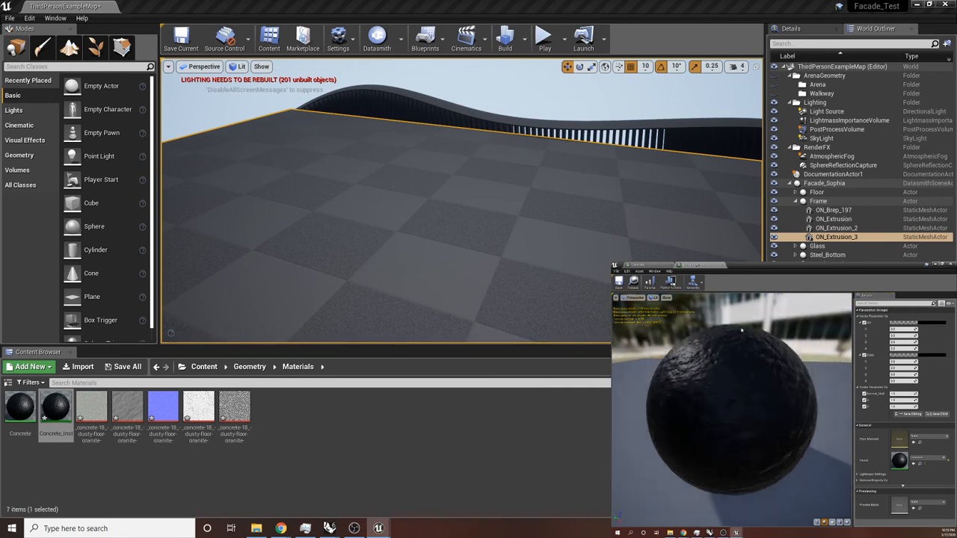
{"action": "scroll", "coordinate": [731, 389], "scroll_direction": "up", "scroll_amount": 4}
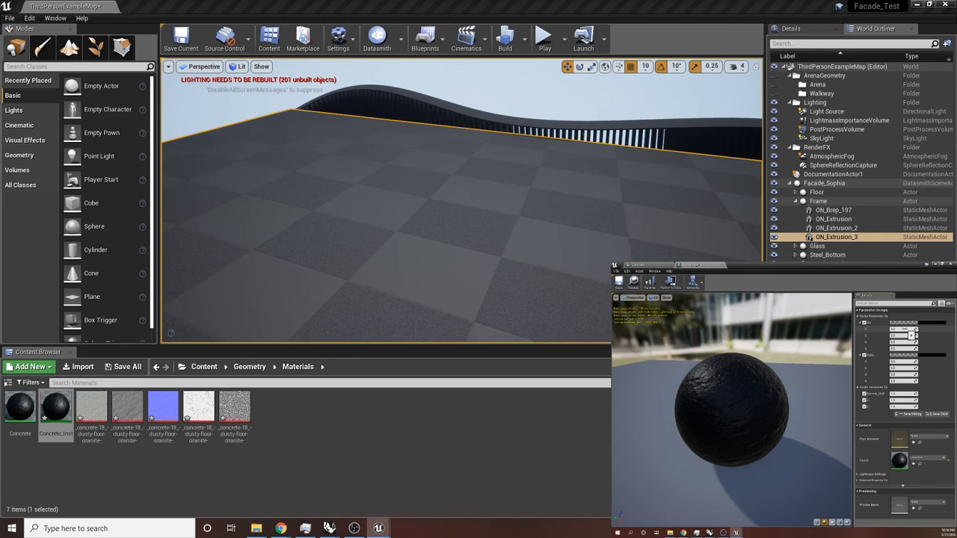
{"action": "left_click", "coordinate": [902, 355]}
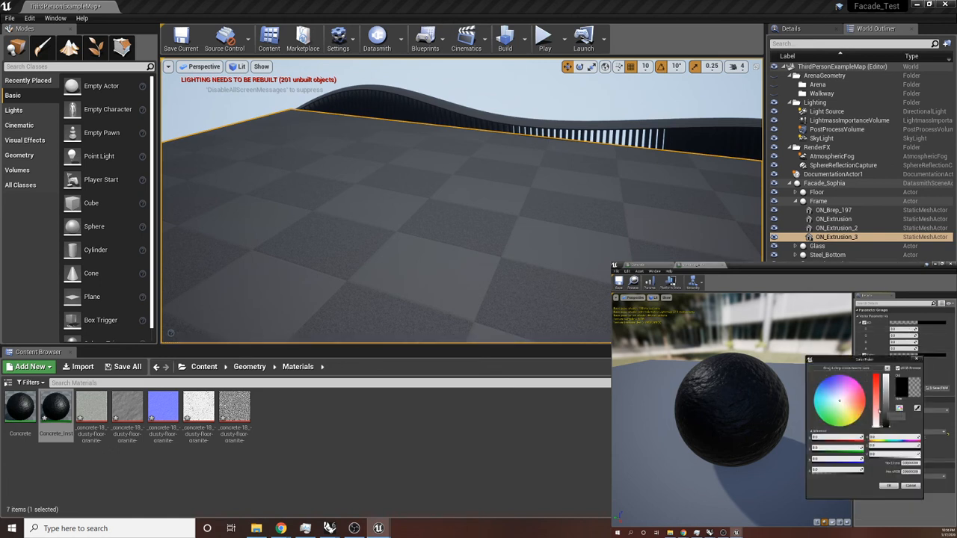
{"action": "left_click_drag", "start_coordinate": [887, 427], "coordinate": [887, 374]}
{"action": "left_click", "coordinate": [917, 359]}
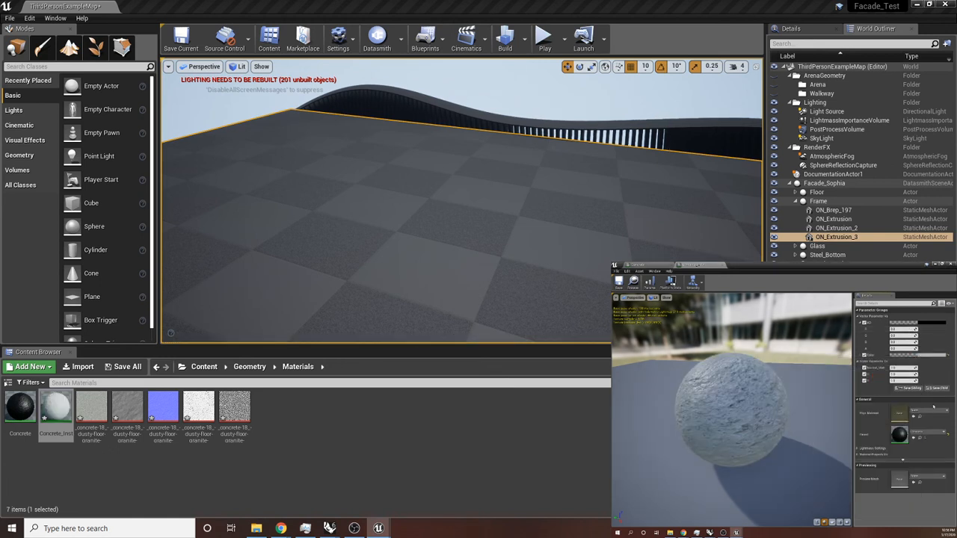
Brighten the instance's AO color parameter to a light grey
{"action": "left_click", "coordinate": [940, 323]}
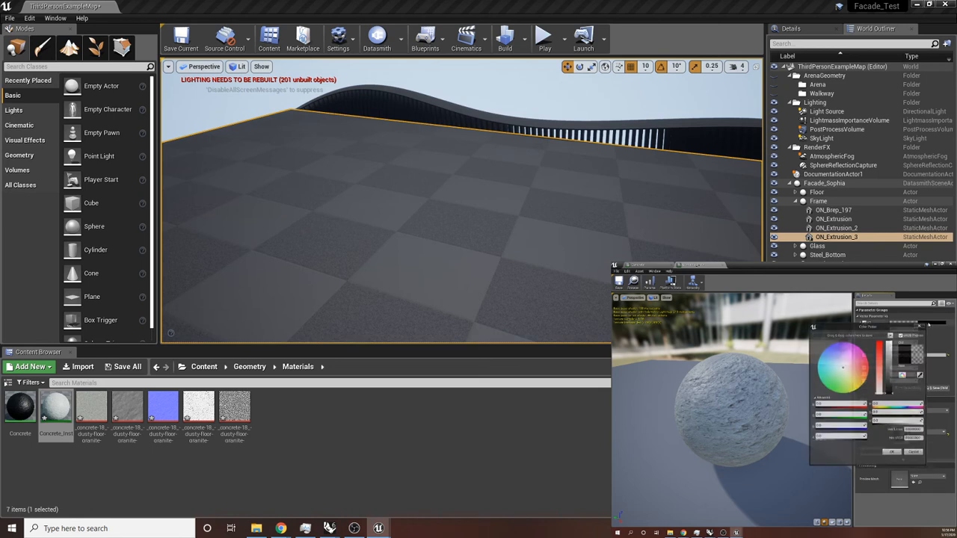
{"action": "left_click", "coordinate": [920, 326]}
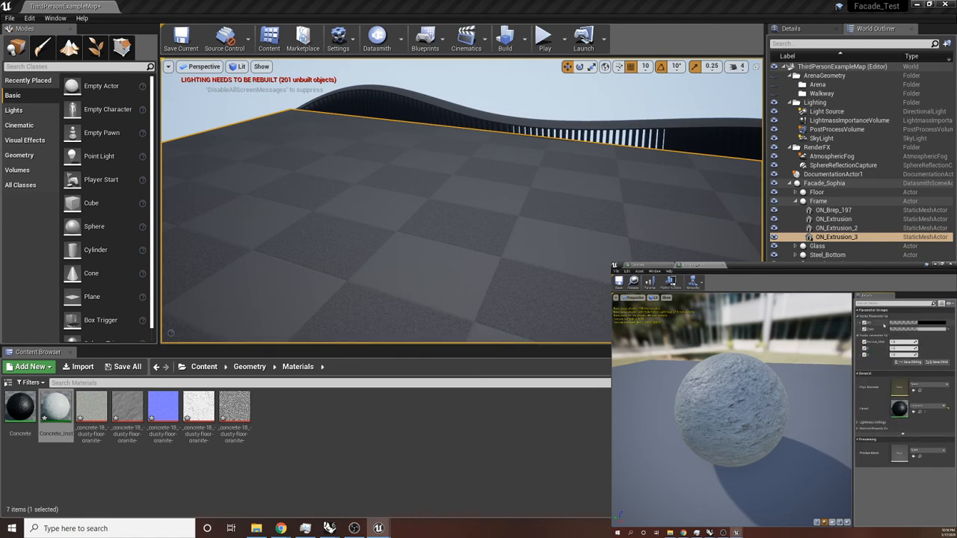
{"action": "left_click", "coordinate": [927, 323]}
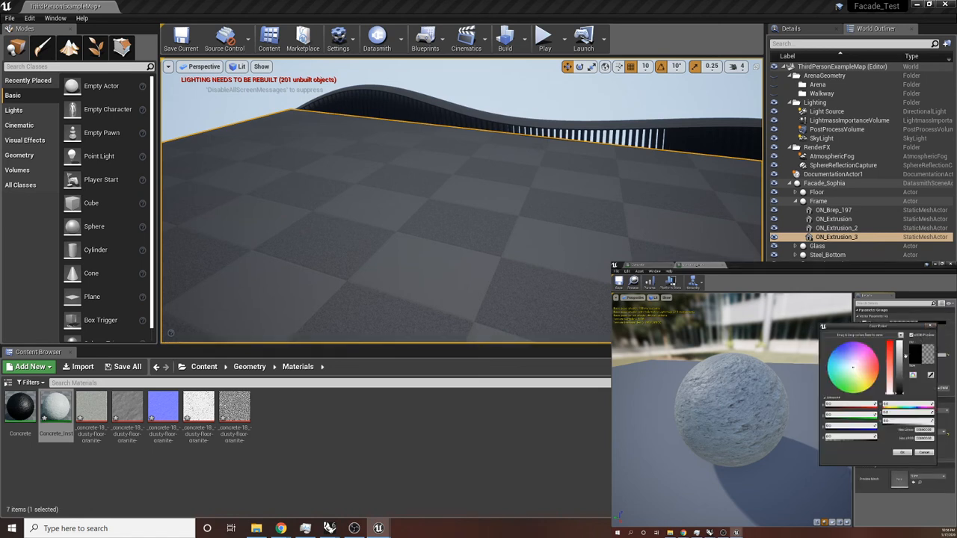
{"action": "left_click_drag", "start_coordinate": [901, 395], "coordinate": [904, 350]}
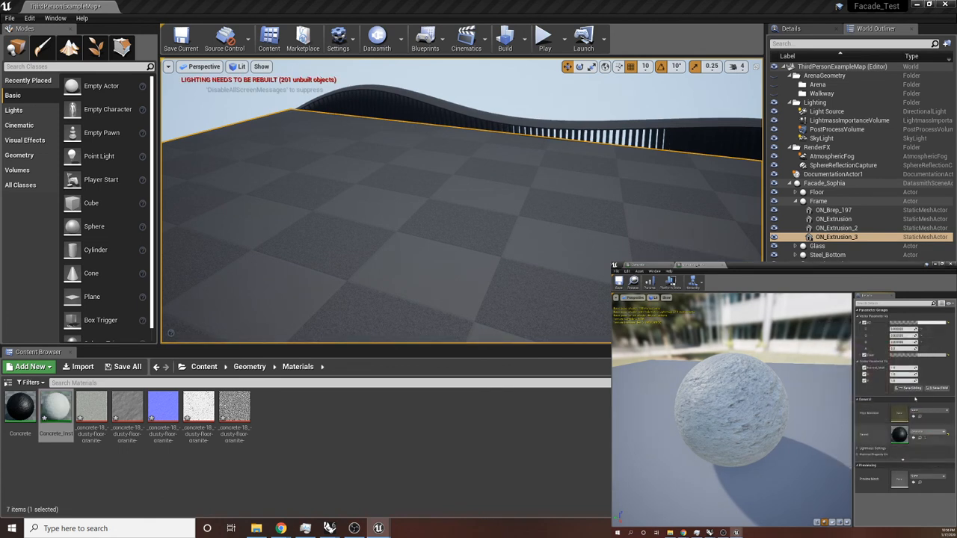
Confirm the AO color, orbit the preview sphere closer, and lower the material instance's normal strength scalar parameter
{"action": "left_click", "coordinate": [902, 452]}
{"action": "left_click_drag", "start_coordinate": [716, 420], "coordinate": [729, 400]}
{"action": "mouse_move", "coordinate": [716, 420]}
{"action": "right_mouse_down"}
{"action": "mouse_move", "coordinate": [715, 389]}
{"action": "mouse_move", "coordinate": [716, 411]}
{"action": "right_mouse_up"}
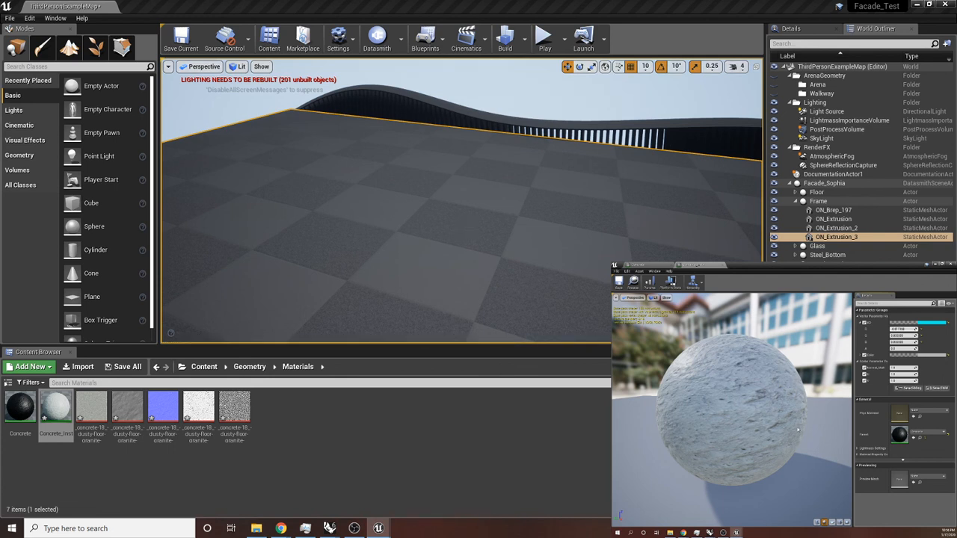
{"action": "left_click_drag", "start_coordinate": [904, 368], "coordinate": [893, 368]}
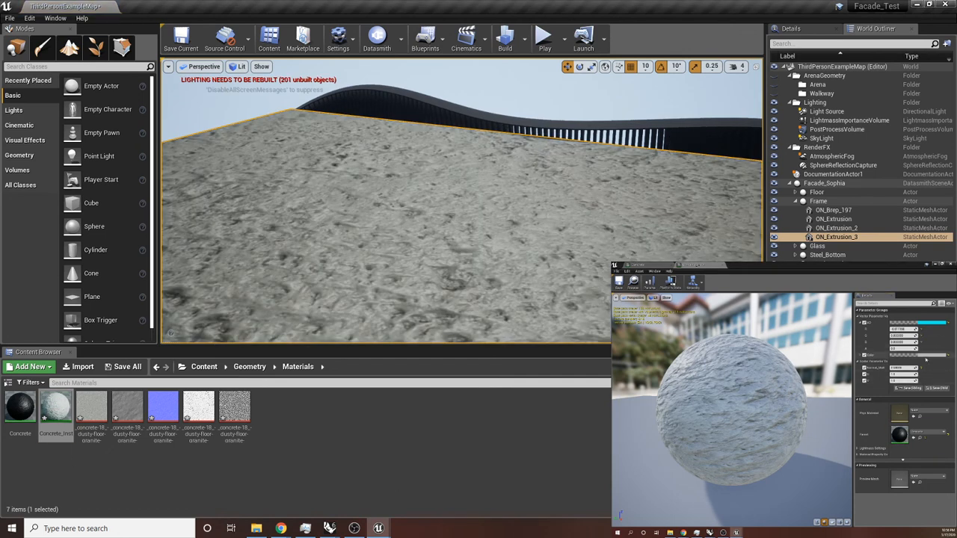
Brighten the material instance's Color parameter to a slightly lighter grey
{"action": "left_click", "coordinate": [926, 359]}
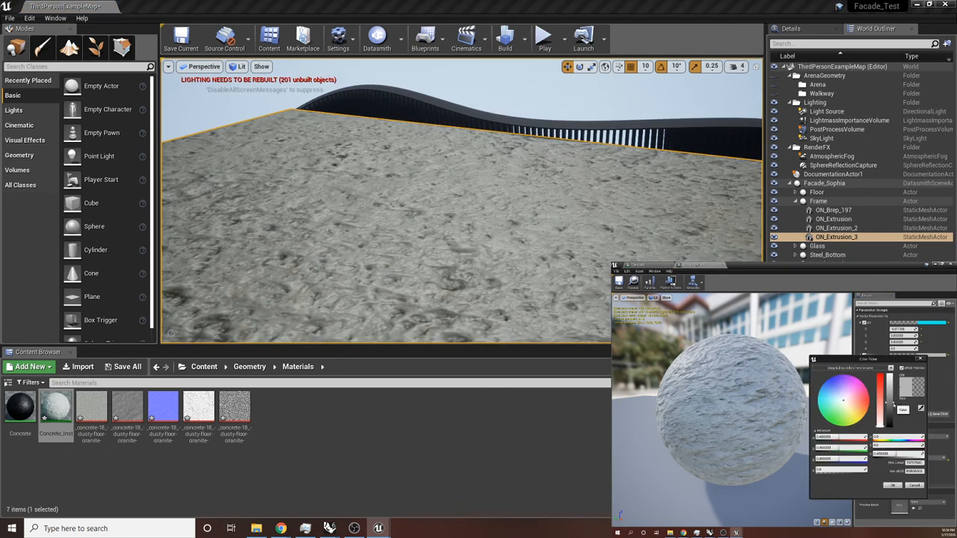
{"action": "left_click_drag", "start_coordinate": [892, 405], "coordinate": [896, 399]}
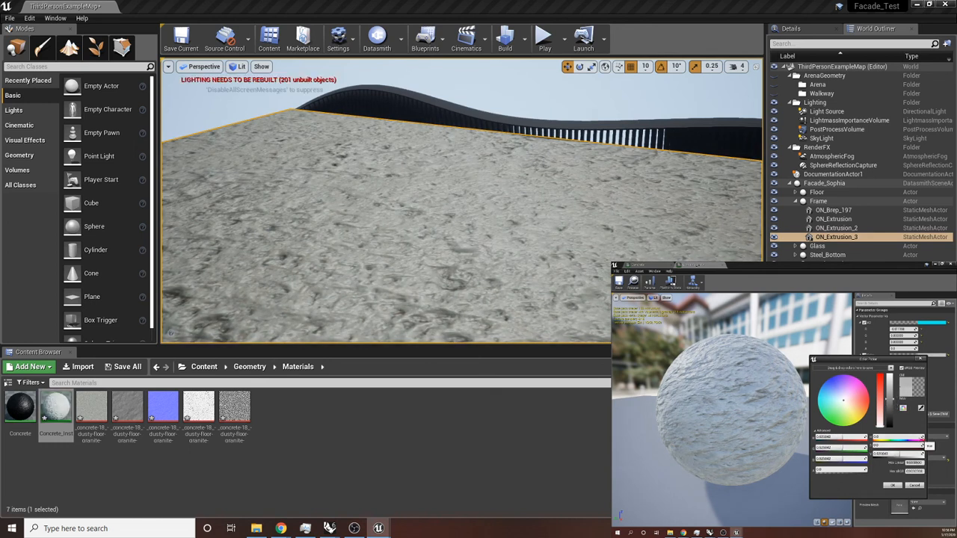
{"action": "left_click", "coordinate": [894, 486]}
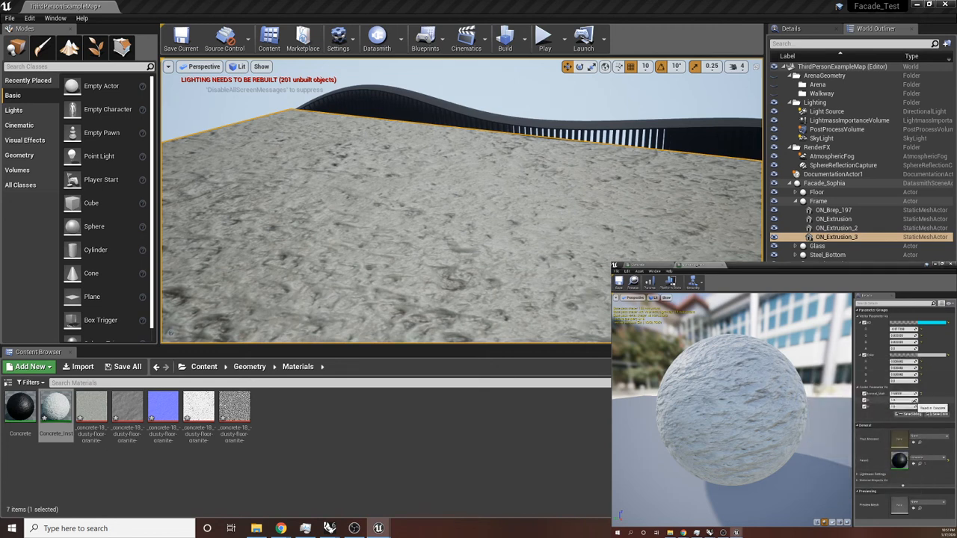
Increase the material instance's two texture tiling scalars, check the frame's top surface, and close the instance editor
{"action": "left_click_drag", "start_coordinate": [916, 401], "coordinate": [909, 407]}
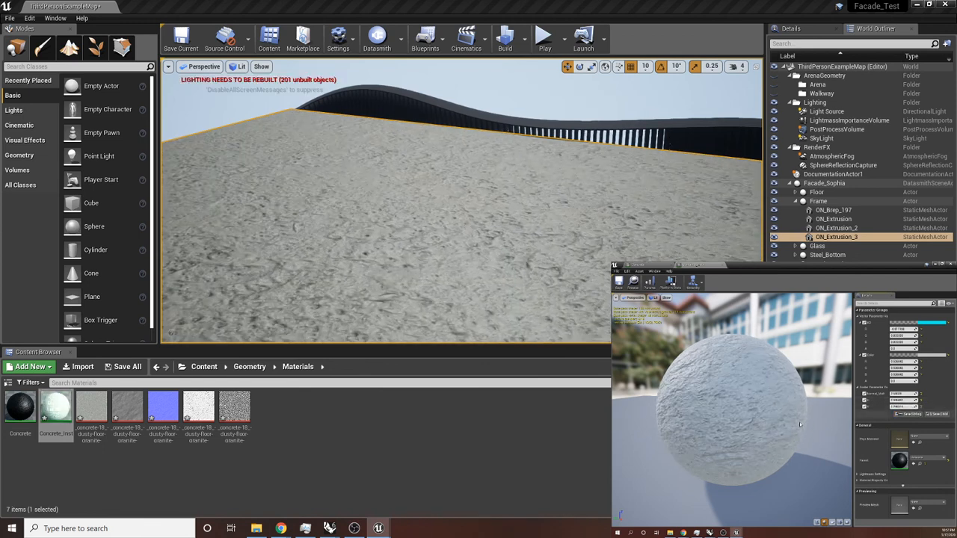
{"action": "mouse_move", "coordinate": [479, 217]}
{"action": "right_mouse_down"}
{"action": "mouse_move", "coordinate": [441, 238]}
{"action": "mouse_move", "coordinate": [449, 280]}
{"action": "mouse_move", "coordinate": [478, 291]}
{"action": "mouse_move", "coordinate": [508, 281]}
{"action": "mouse_move", "coordinate": [457, 258]}
{"action": "mouse_move", "coordinate": [441, 232]}
{"action": "mouse_move", "coordinate": [418, 224]}
{"action": "mouse_move", "coordinate": [441, 262]}
{"action": "mouse_move", "coordinate": [463, 232]}
{"action": "mouse_move", "coordinate": [453, 251]}
{"action": "mouse_move", "coordinate": [475, 233]}
{"action": "mouse_move", "coordinate": [501, 232]}
{"action": "mouse_move", "coordinate": [486, 187]}
{"action": "mouse_move", "coordinate": [471, 224]}
{"action": "right_mouse_up"}
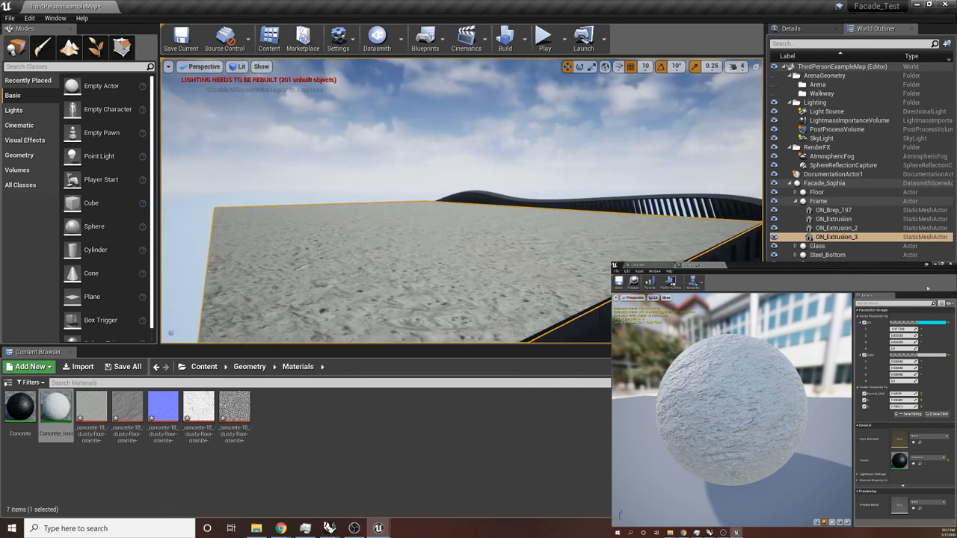
{"action": "left_click", "coordinate": [951, 265]}
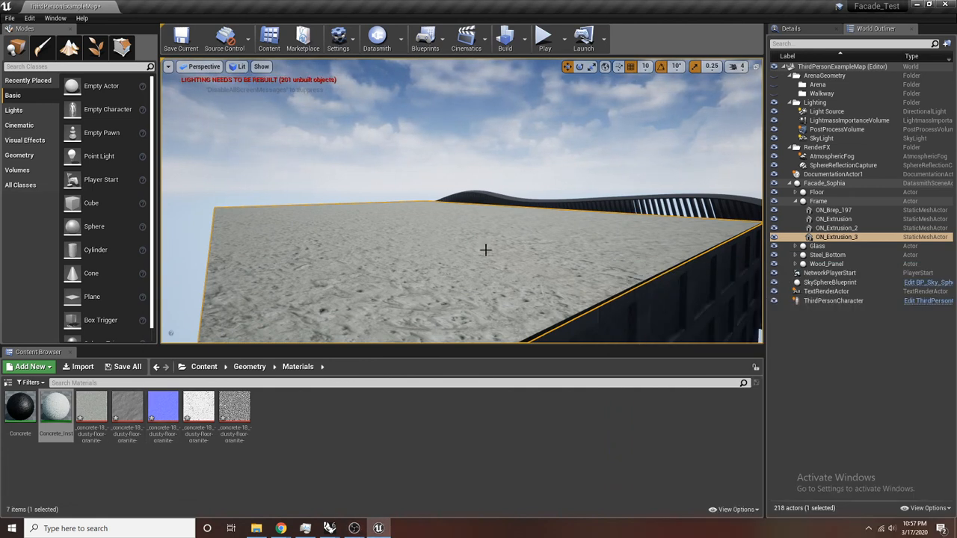
Examine the facade's slatted end and side wall from the outside
{"action": "right_click_drag", "start_coordinate": [485, 250], "coordinate": [481, 175]}
{"action": "key", "text": "d"}
{"action": "key", "text": "w"}
{"action": "key", "text": "s"}
{"action": "key", "text": "w"}
{"action": "key", "text": "w"}
{"action": "left_click", "coordinate": [447, 180]}
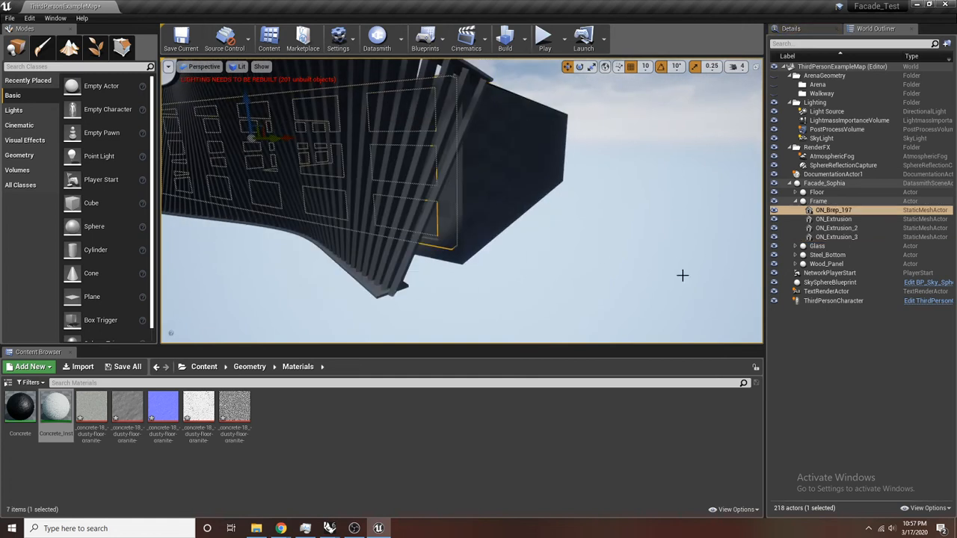
{"action": "right_click_drag", "start_coordinate": [682, 276], "coordinate": [513, 310]}
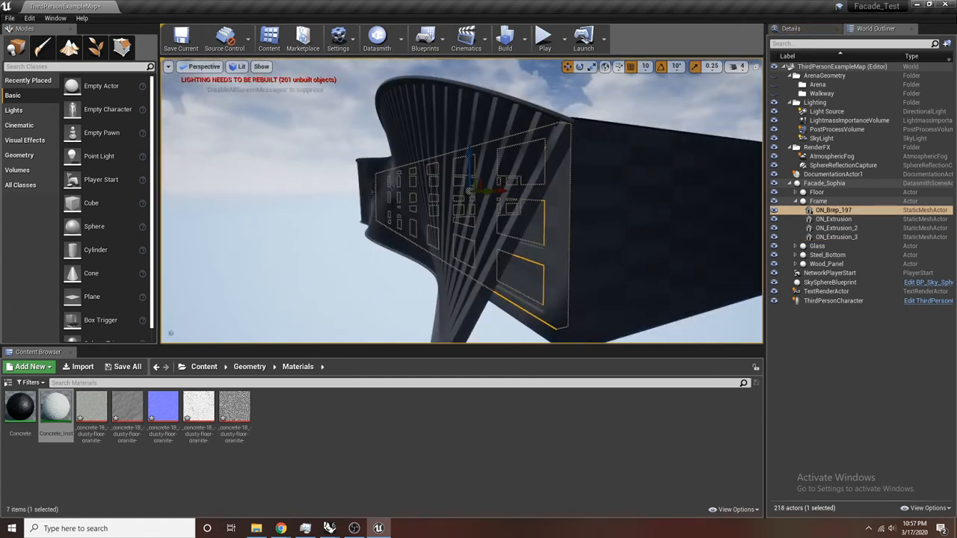
Try selecting the Wood_Panel meshes from ON_Brep_43 through ON_Brep_194 and applying Concrete_Inst by dropping it onto the slats
{"action": "left_click", "coordinate": [499, 264]}
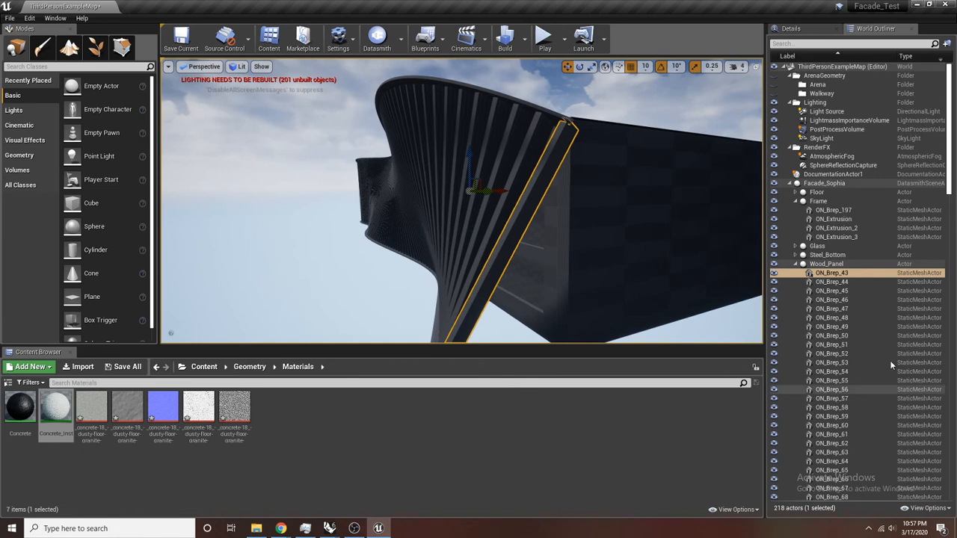
{"action": "scroll", "coordinate": [852, 322], "scroll_direction": "down", "scroll_amount": 3}
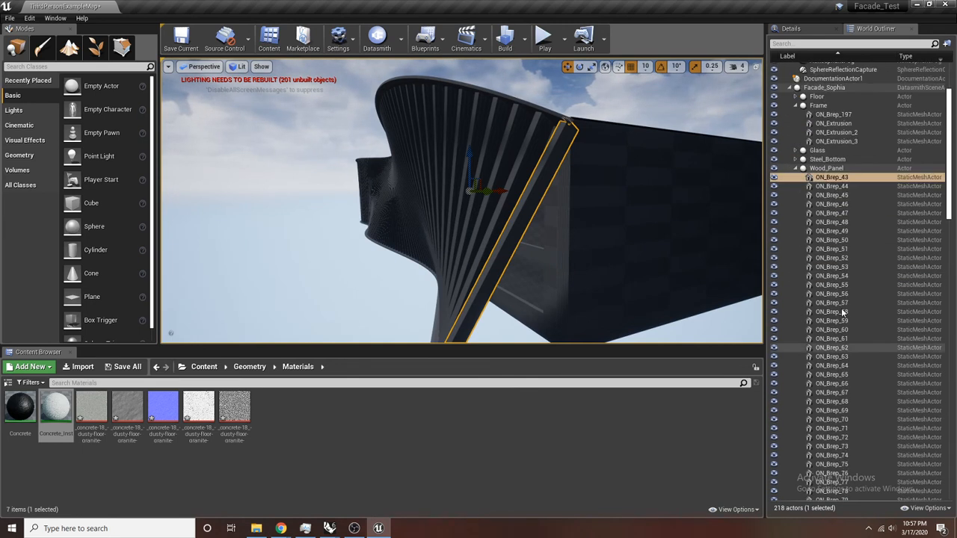
{"action": "scroll", "coordinate": [842, 308], "scroll_direction": "down", "scroll_amount": 3}
{"action": "scroll", "coordinate": [855, 115], "scroll_direction": "up", "scroll_amount": 3}
{"action": "scroll", "coordinate": [817, 256], "scroll_direction": "down", "scroll_amount": 5}
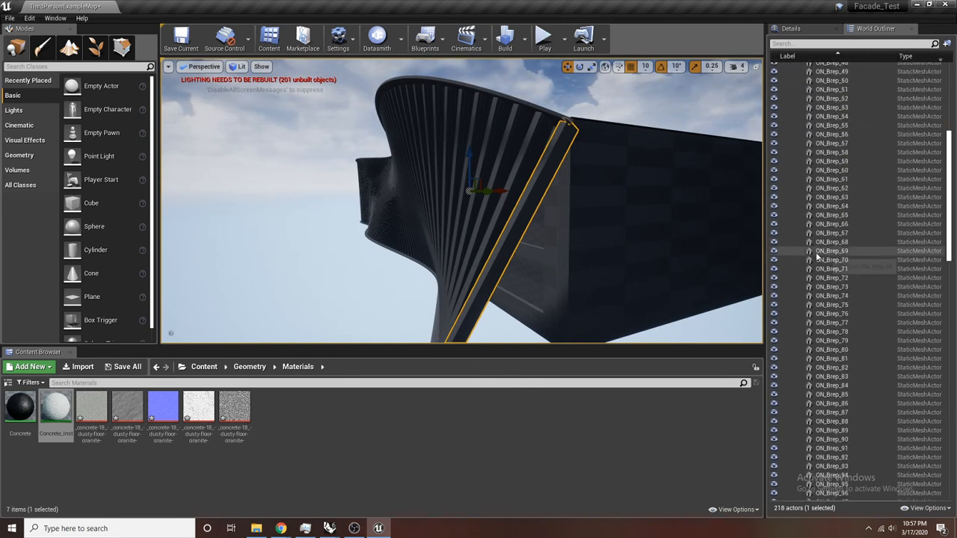
{"action": "scroll", "coordinate": [823, 262], "scroll_direction": "down", "scroll_amount": 20}
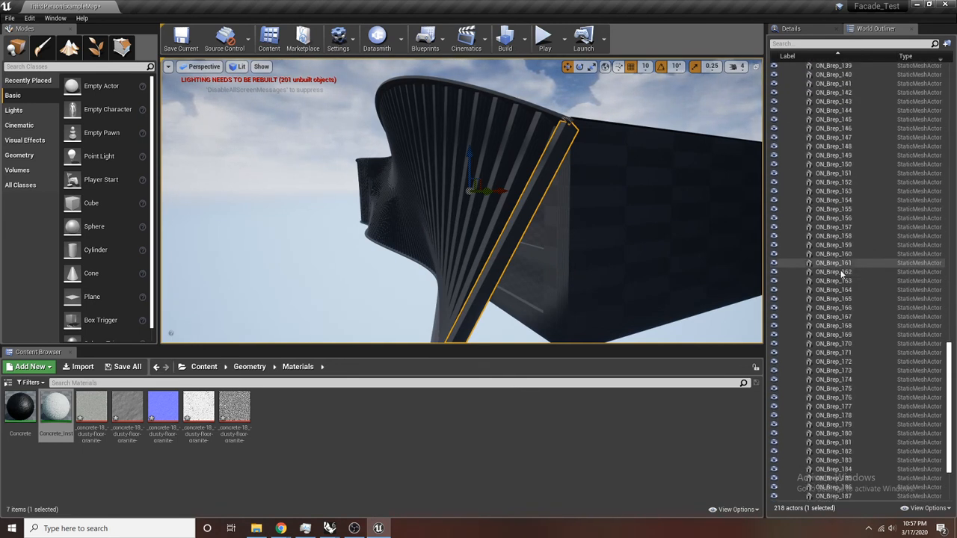
{"action": "scroll", "coordinate": [843, 275], "scroll_direction": "down", "scroll_amount": 8}
{"action": "scroll", "coordinate": [891, 375], "scroll_direction": "up", "scroll_amount": 13}
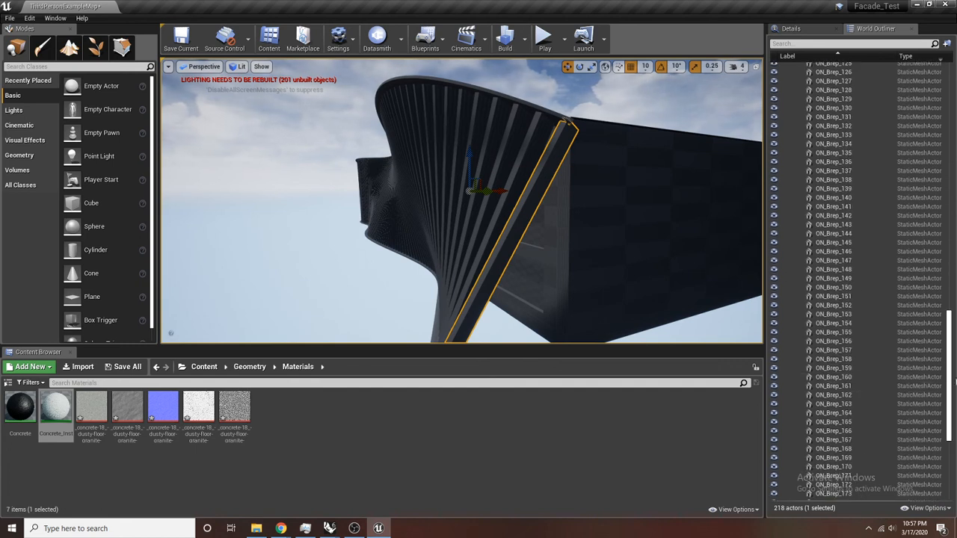
{"action": "left_click_drag", "start_coordinate": [950, 378], "coordinate": [955, 128]}
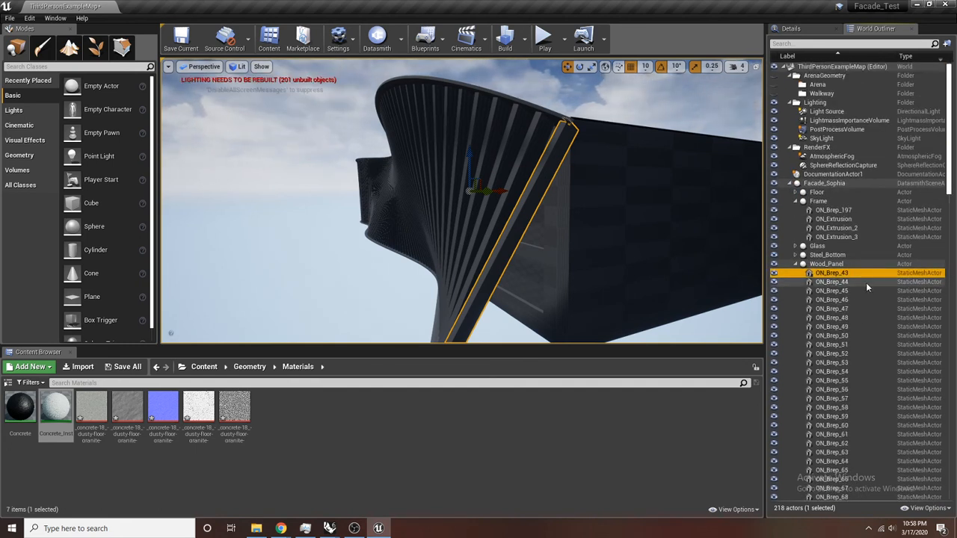
{"action": "scroll", "coordinate": [871, 291], "scroll_direction": "down", "scroll_amount": 12}
{"action": "scroll", "coordinate": [871, 291], "scroll_direction": "up", "scroll_amount": 6}
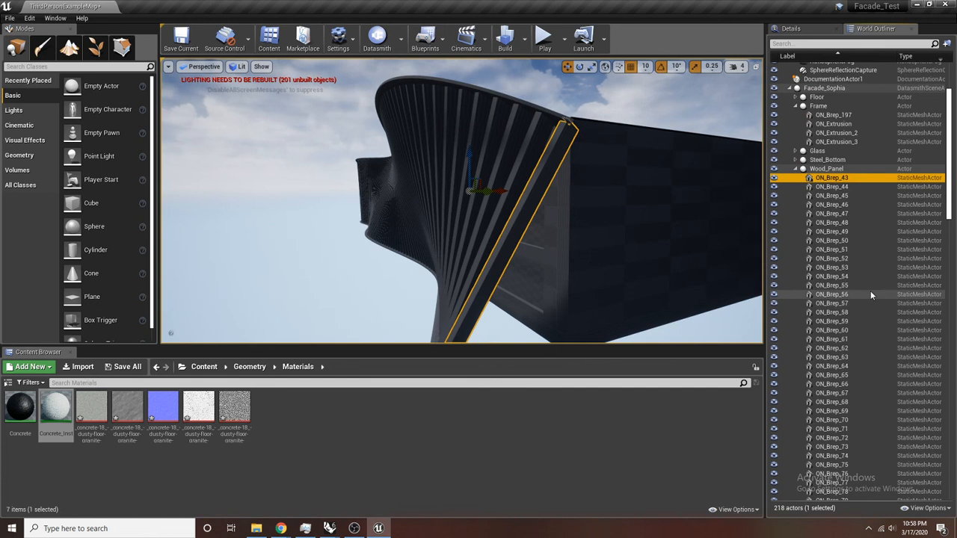
{"action": "scroll", "coordinate": [872, 232], "scroll_direction": "down", "scroll_amount": 3}
{"action": "scroll", "coordinate": [872, 231], "scroll_direction": "up", "scroll_amount": 3}
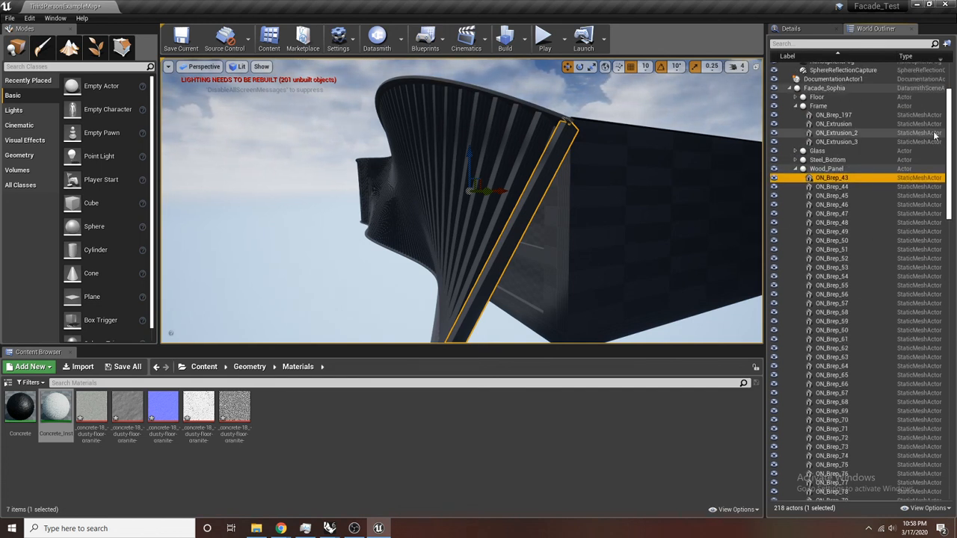
{"action": "scroll", "coordinate": [890, 406], "scroll_direction": "down", "scroll_amount": 15}
{"action": "scroll", "coordinate": [890, 273], "scroll_direction": "up", "scroll_amount": 10}
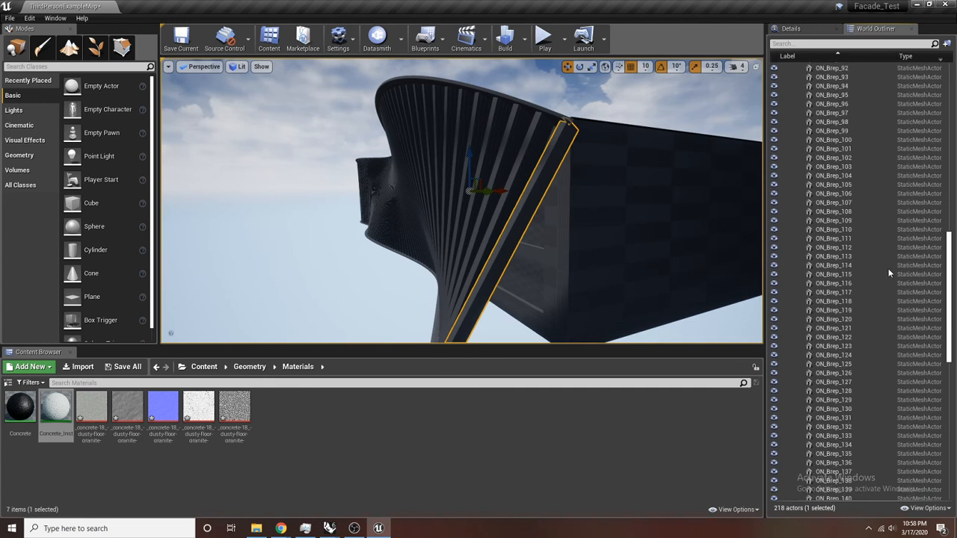
{"action": "scroll", "coordinate": [890, 274], "scroll_direction": "up", "scroll_amount": 10}
{"action": "scroll", "coordinate": [868, 265], "scroll_direction": "down", "scroll_amount": 8}
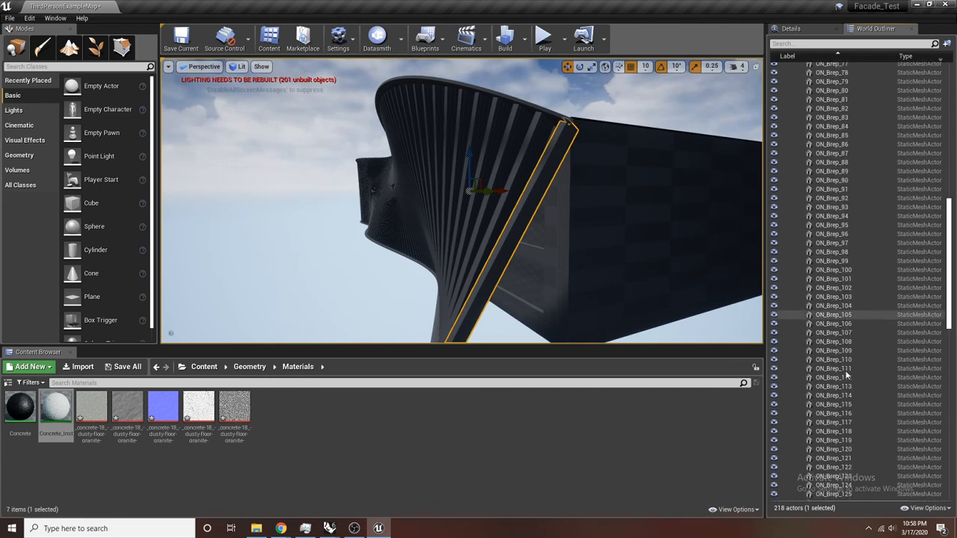
{"action": "scroll", "coordinate": [853, 434], "scroll_direction": "down", "scroll_amount": 10}
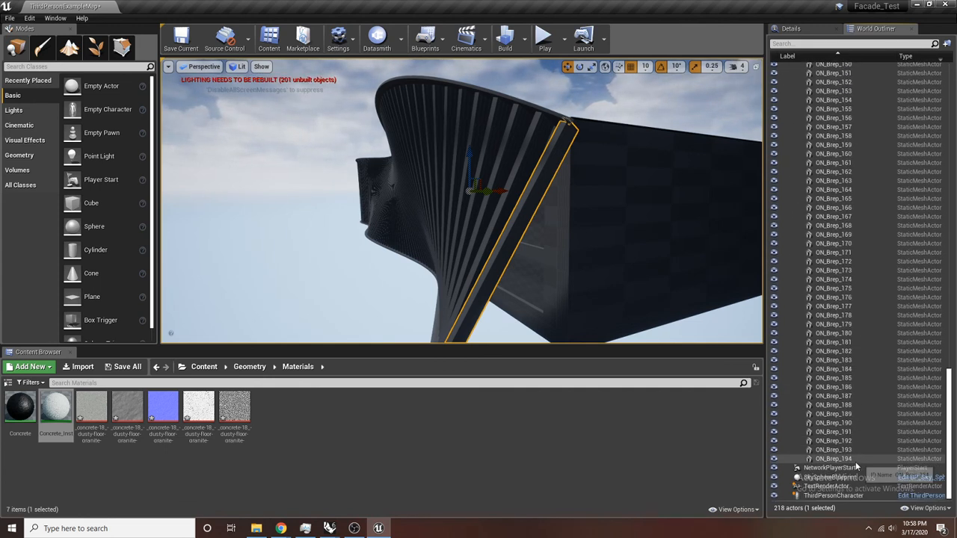
{"action": "left_click", "coordinate": [857, 458], "text": "shift"}
{"action": "left_click_drag", "start_coordinate": [56, 411], "coordinate": [440, 222]}
Undo the Concrete_Inst assignment made on the facade's slats and deselect the panels
{"action": "key", "text": "w"}
{"action": "right_click_drag", "start_coordinate": [443, 175], "coordinate": [608, 138]}
{"action": "key", "text": "ctrl+z"}
{"action": "scroll", "coordinate": [443, 156], "scroll_direction": "down", "scroll_amount": 8}
{"action": "left_click", "coordinate": [570, 255]}
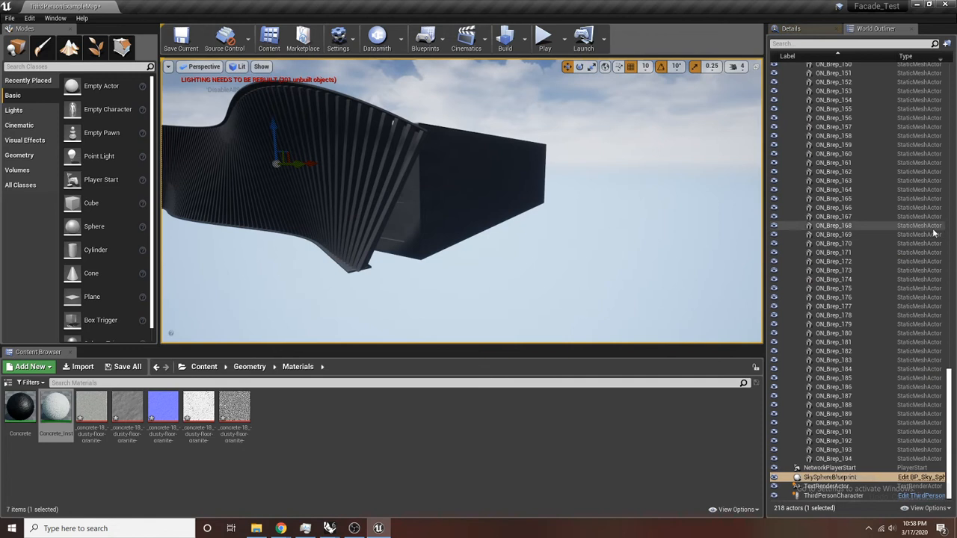
Select all Wood_Panel meshes from ON_Brep_194 back to ON_Brep_43 in the World Outliner
{"action": "right_click_drag", "start_coordinate": [571, 254], "coordinate": [609, 267]}
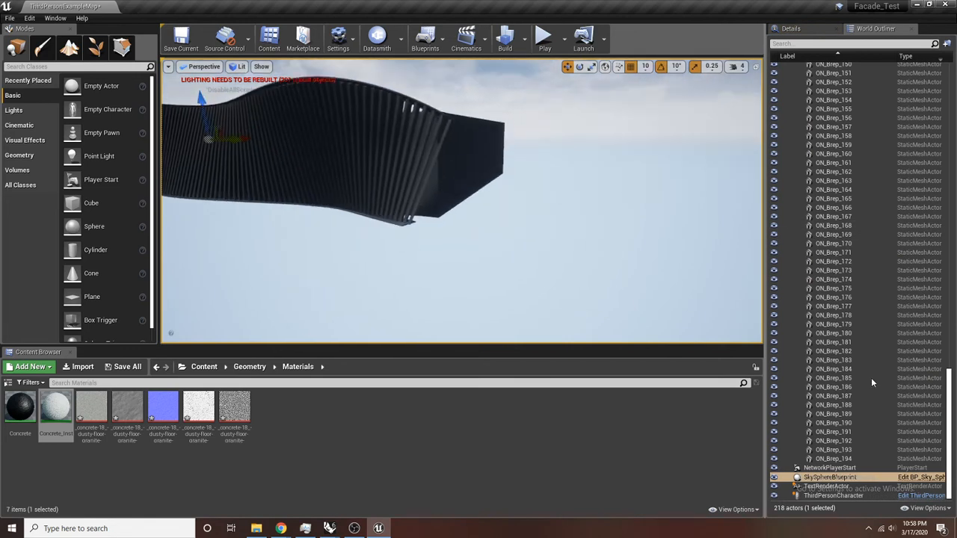
{"action": "left_click", "coordinate": [850, 459]}
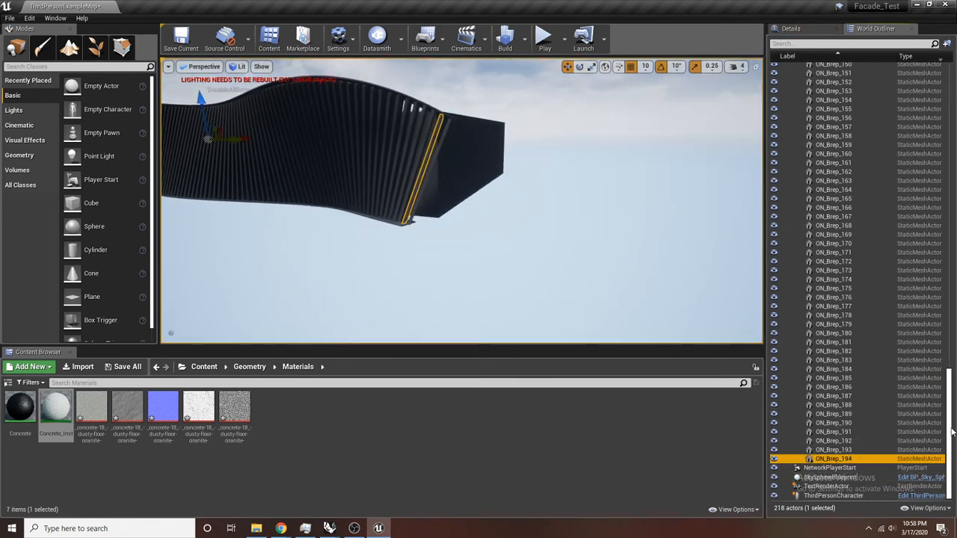
{"action": "left_click_drag", "start_coordinate": [951, 433], "coordinate": [951, 142]}
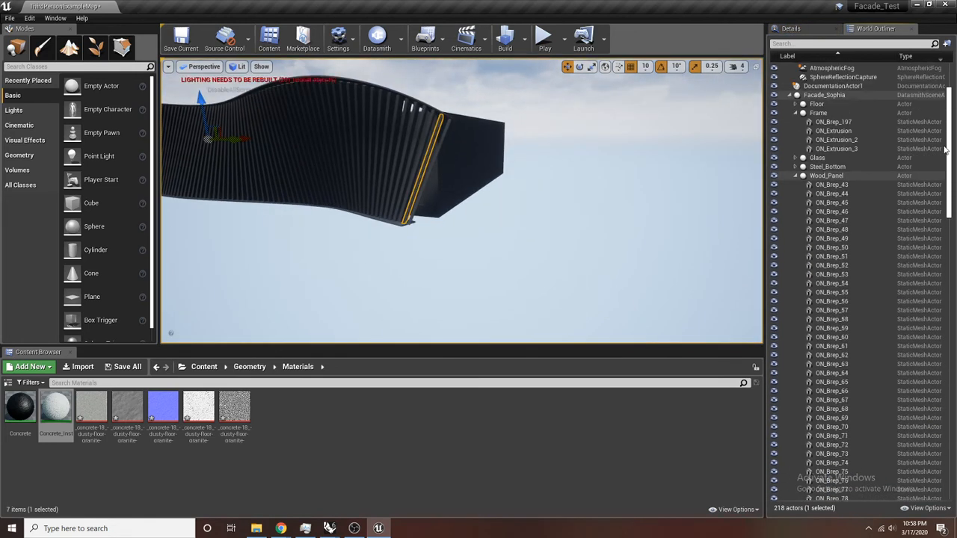
{"action": "left_click", "coordinate": [836, 185], "text": "shift"}
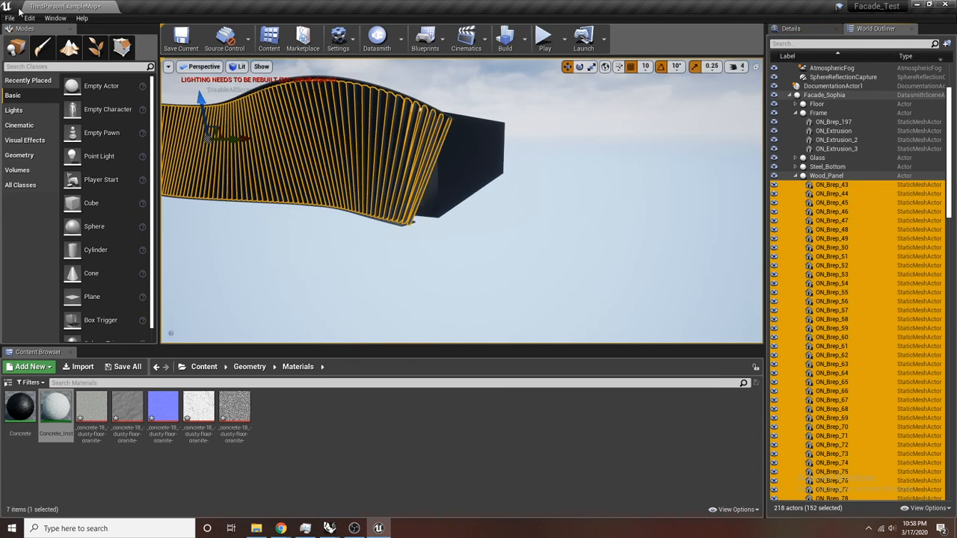
Open the Merge Actors tool for the selected wood panels and review its component list and settings
{"action": "left_click", "coordinate": [59, 19]}
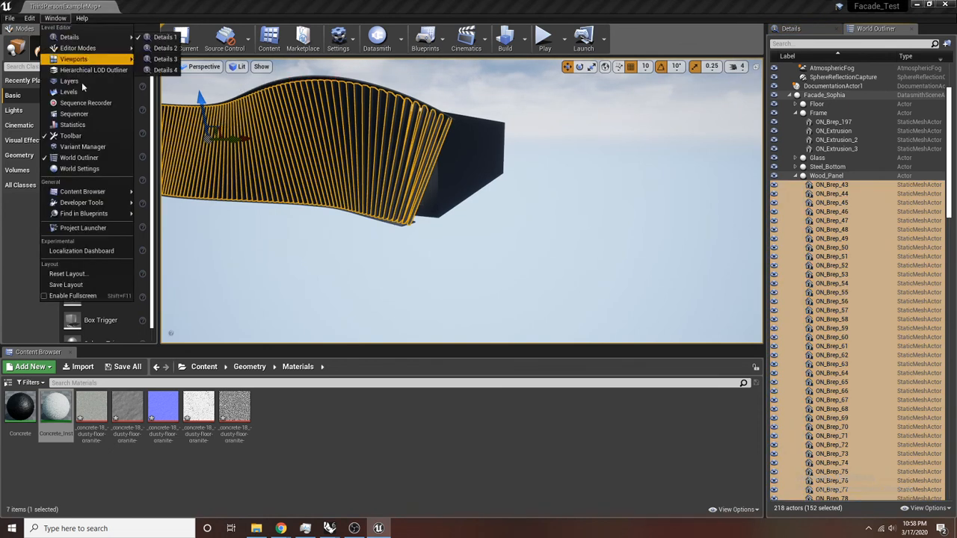
{"action": "mouse_move", "coordinate": [115, 204]}
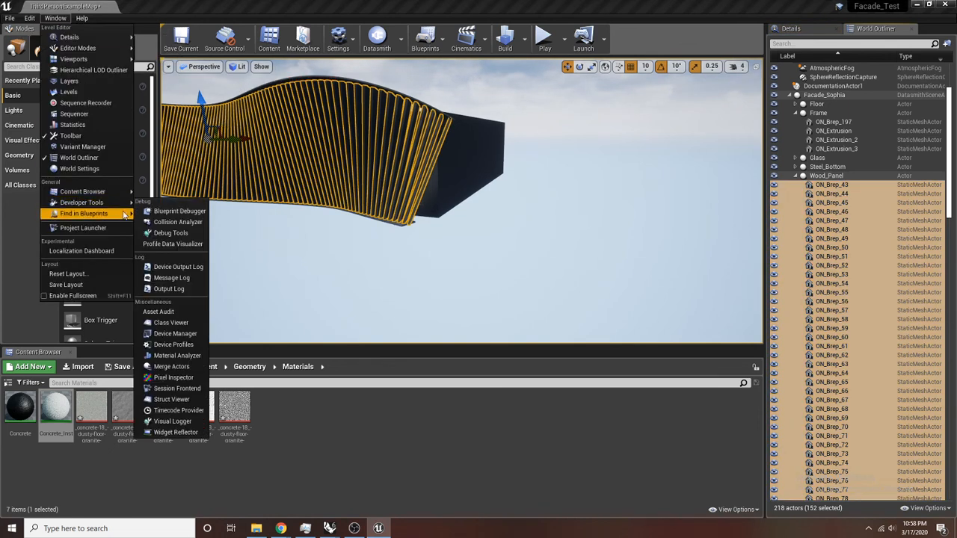
{"action": "left_click", "coordinate": [173, 368]}
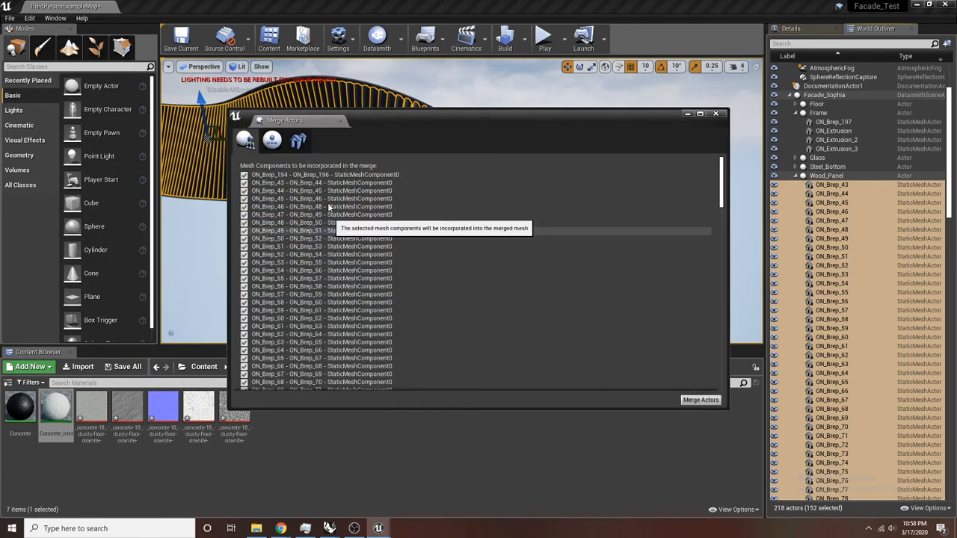
{"action": "scroll", "coordinate": [626, 224], "scroll_direction": "down", "scroll_amount": 5}
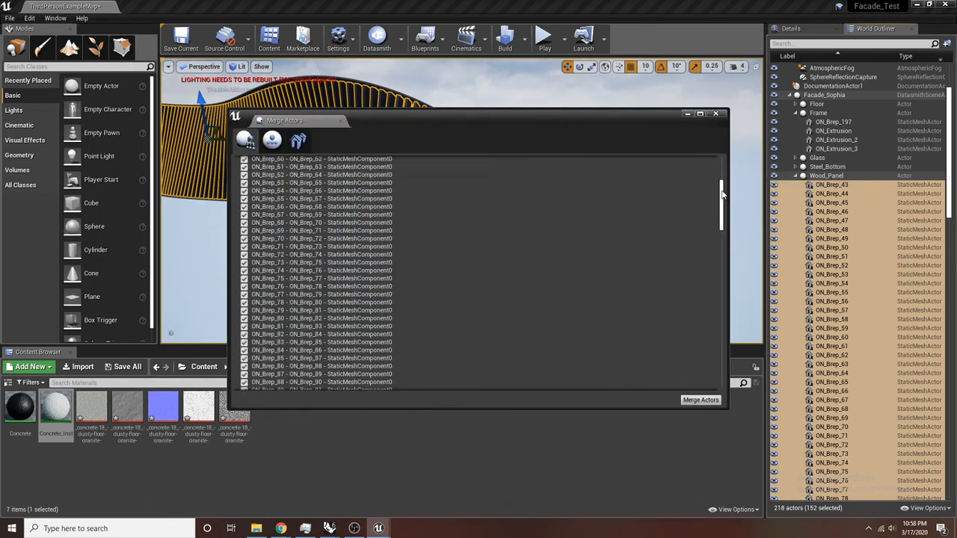
{"action": "left_click_drag", "start_coordinate": [723, 194], "coordinate": [708, 360]}
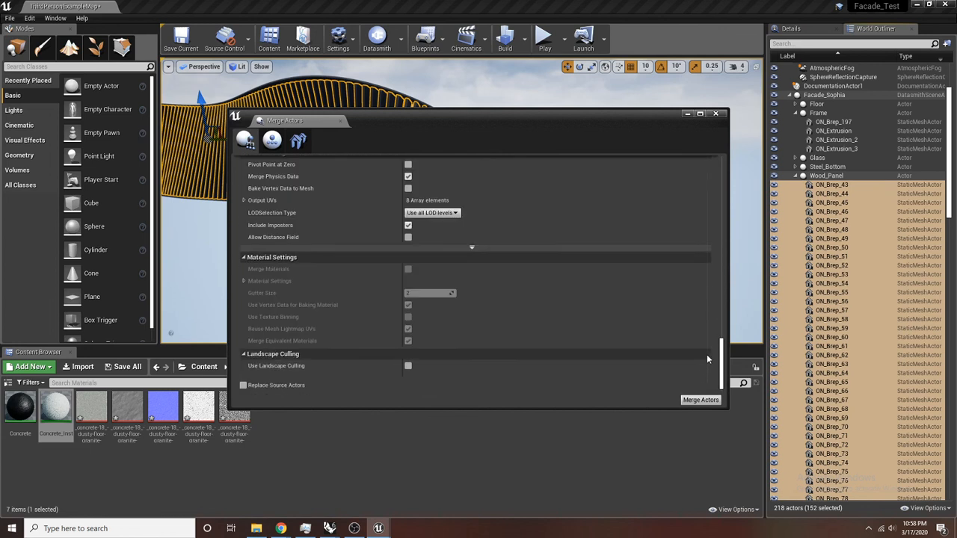
Merge the wood panels into one static mesh saved in the Content folder as SM_MERGED_ON_Brep_194, and close the merge tool
{"action": "left_click", "coordinate": [700, 401]}
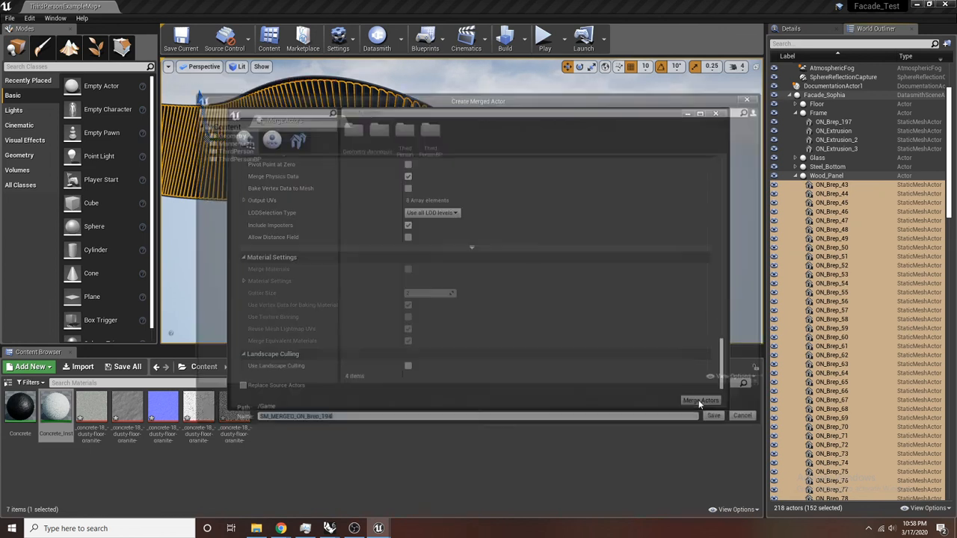
{"action": "left_click", "coordinate": [351, 131]}
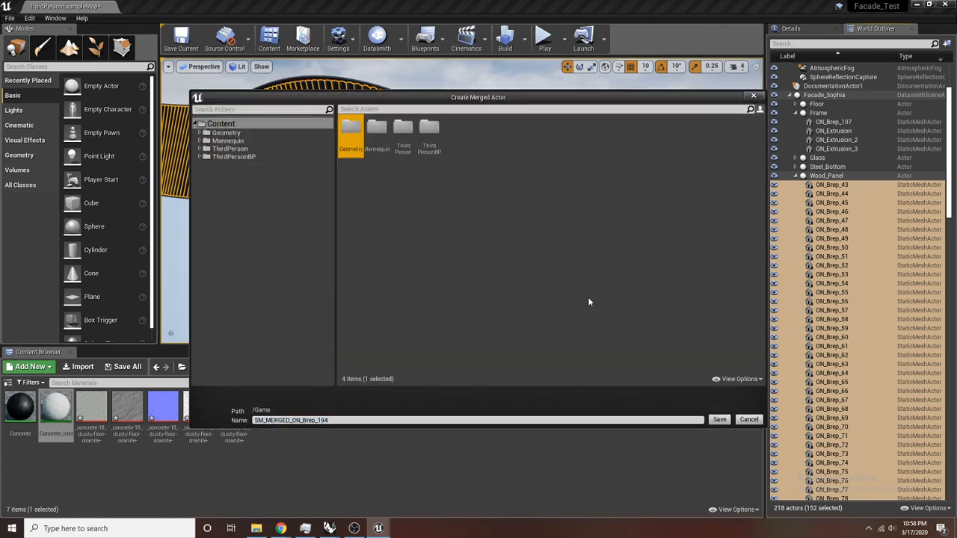
{"action": "left_click", "coordinate": [725, 420]}
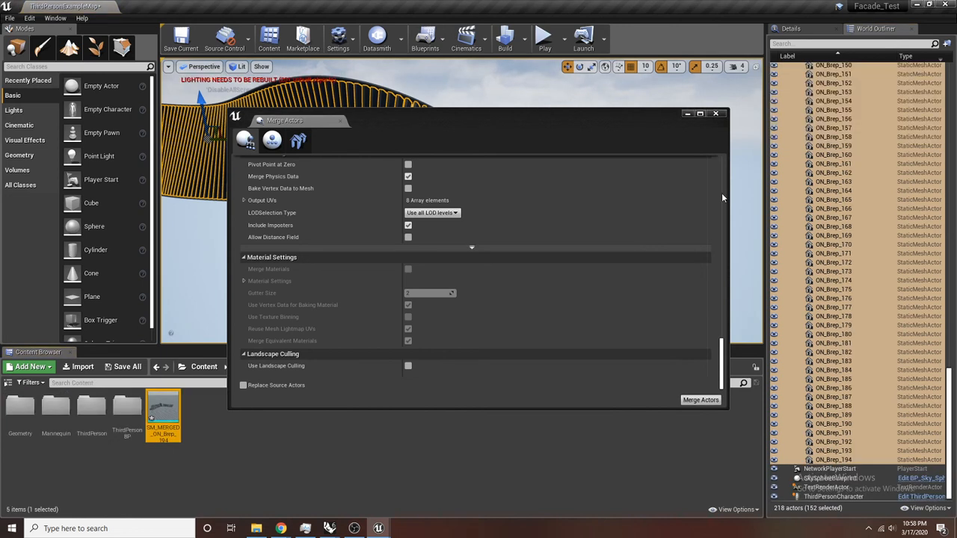
{"action": "left_click", "coordinate": [716, 114]}
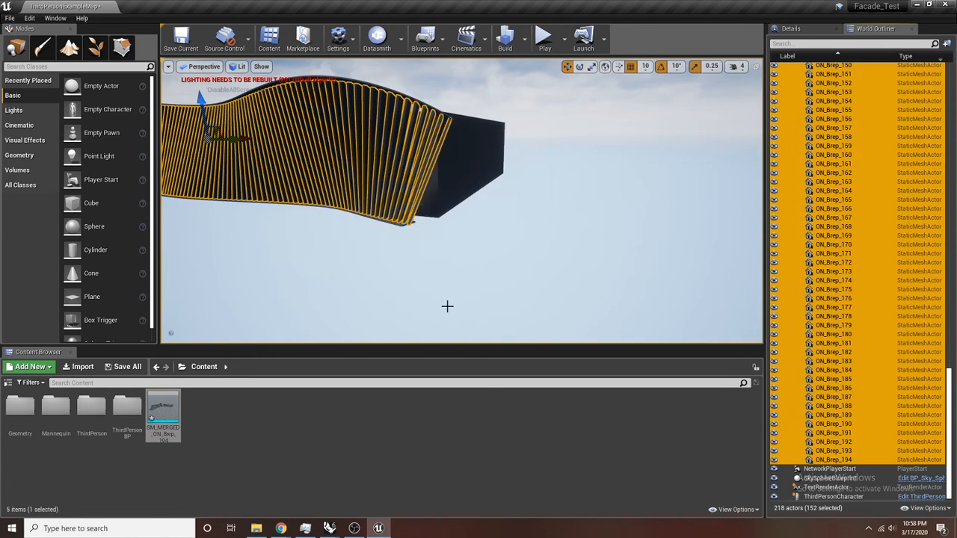
Hide all the original Wood_Panel meshes in the World Outliner
{"action": "scroll", "coordinate": [819, 282], "scroll_direction": "up", "scroll_amount": 20}
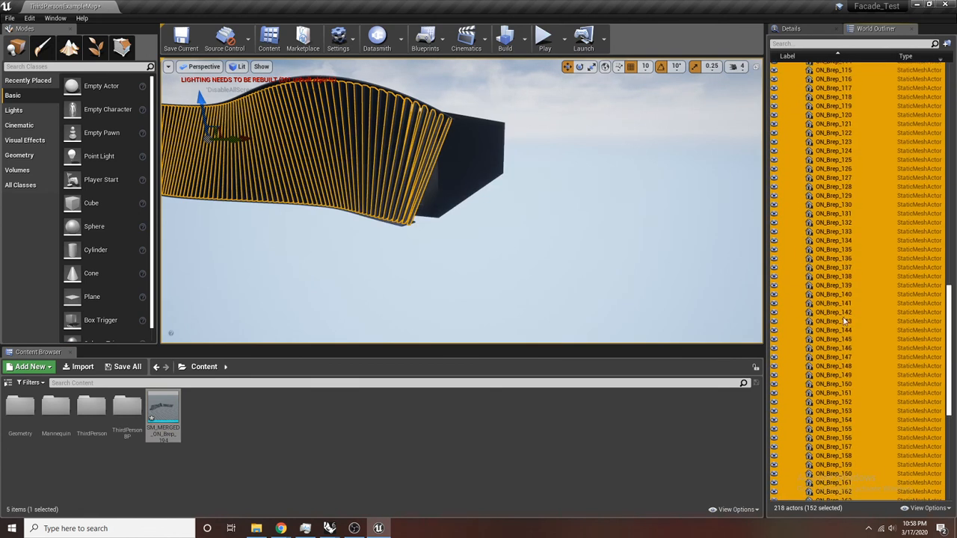
{"action": "scroll", "coordinate": [838, 284], "scroll_direction": "up", "scroll_amount": 17}
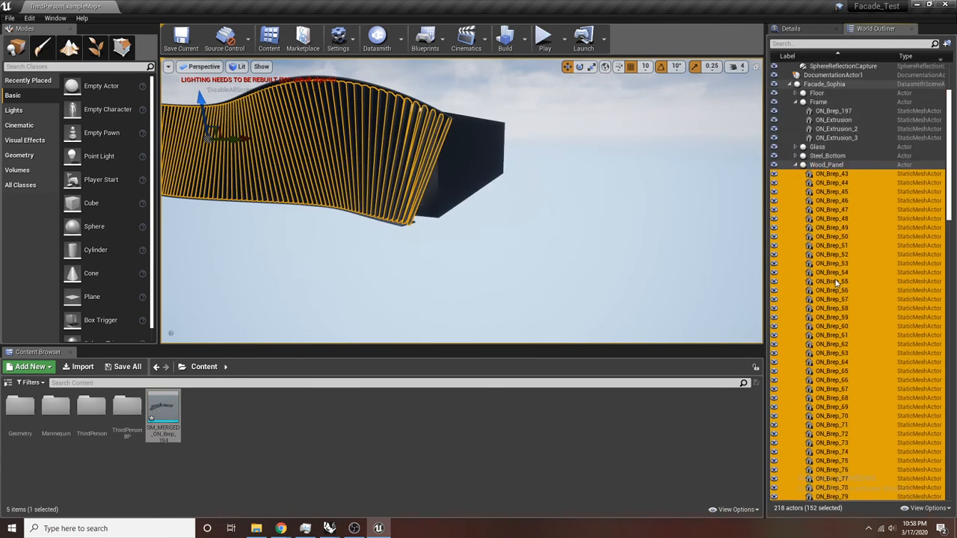
{"action": "left_click", "coordinate": [774, 228]}
{"action": "left_click", "coordinate": [695, 247]}
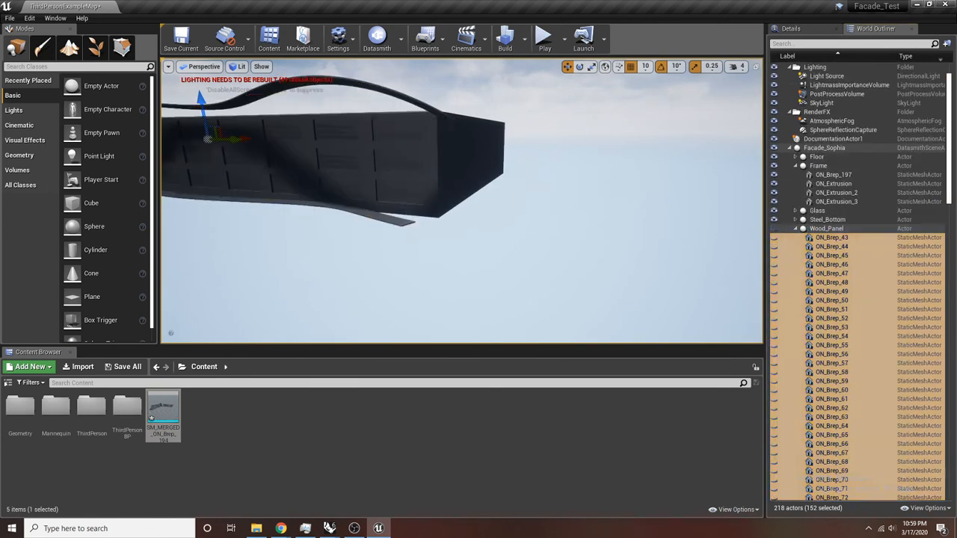
Place the SM_MERGED_ON_Brep_194 mesh in the level near the building
{"action": "right_click_drag", "start_coordinate": [696, 247], "coordinate": [584, 210]}
{"action": "right_click_drag", "start_coordinate": [412, 224], "coordinate": [412, 282]}
{"action": "left_click_drag", "start_coordinate": [170, 409], "coordinate": [412, 272]}
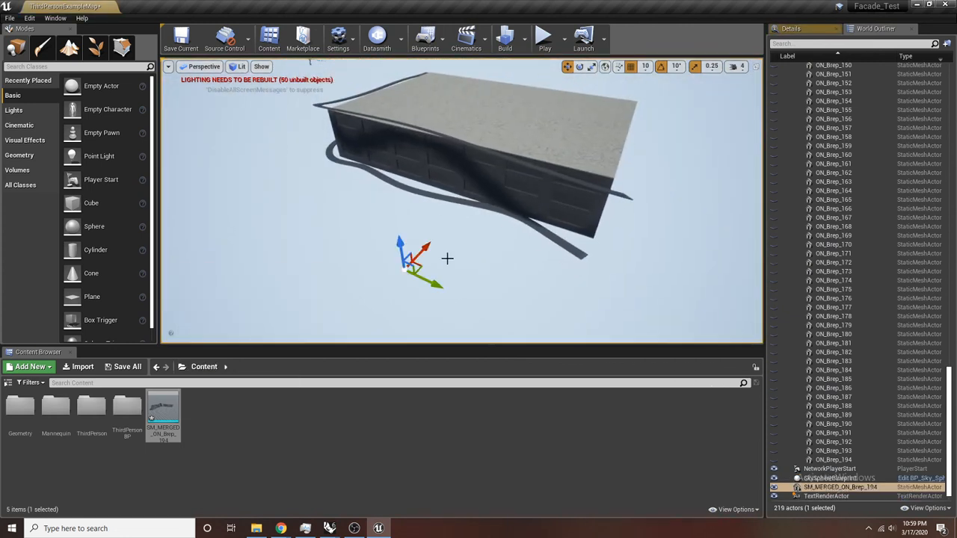
{"action": "mouse_move", "coordinate": [446, 259]}
{"action": "right_mouse_down"}
{"action": "mouse_move", "coordinate": [458, 243]}
{"action": "mouse_move", "coordinate": [434, 213]}
{"action": "mouse_move", "coordinate": [430, 250]}
{"action": "right_mouse_up"}
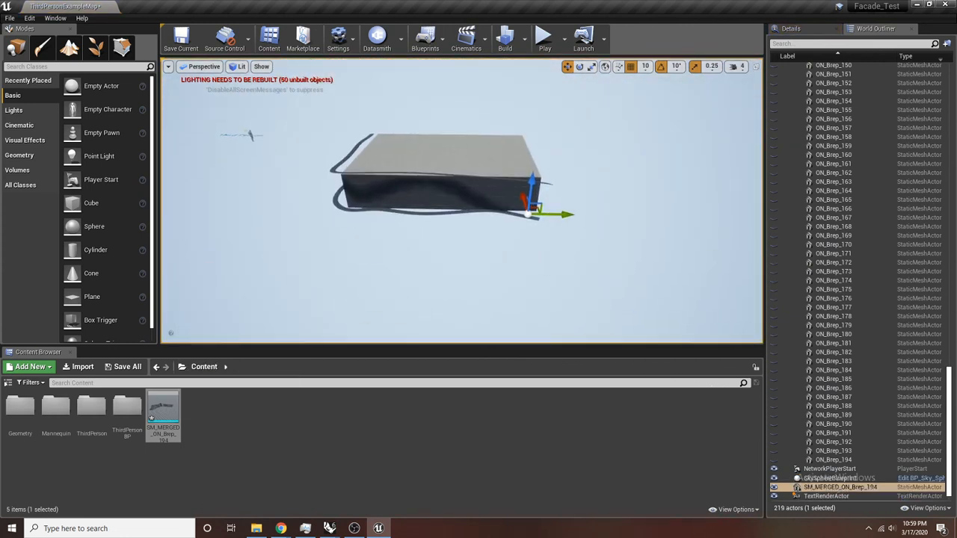
{"action": "right_click_drag", "start_coordinate": [303, 337], "coordinate": [359, 336]}
{"action": "mouse_move", "coordinate": [569, 237]}
{"action": "right_mouse_down"}
{"action": "mouse_move", "coordinate": [557, 233]}
{"action": "mouse_move", "coordinate": [568, 236]}
{"action": "right_mouse_up"}
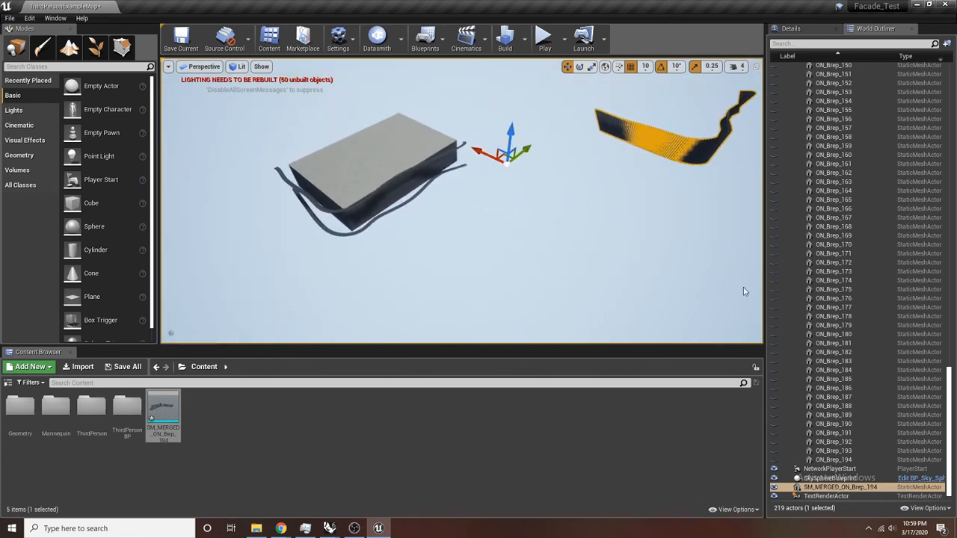
Set the merged panel mesh's location to 0 on X, Y and Z so that it lines up with the building
{"action": "left_click", "coordinate": [815, 29]}
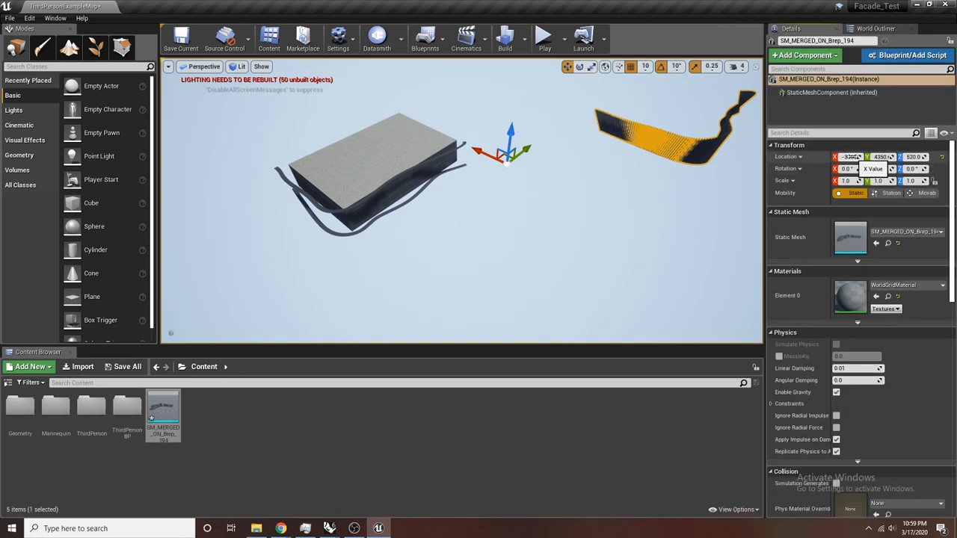
{"action": "key", "text": "Tab"}
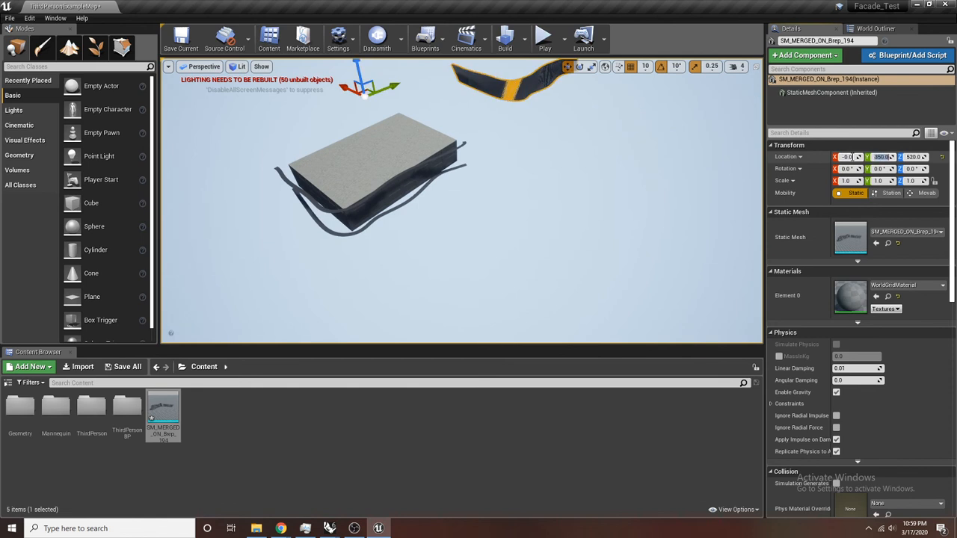
{"action": "type", "text": "0"}
{"action": "key", "text": "Tab"}
{"action": "type", "text": "0"}
{"action": "key", "text": "Return"}
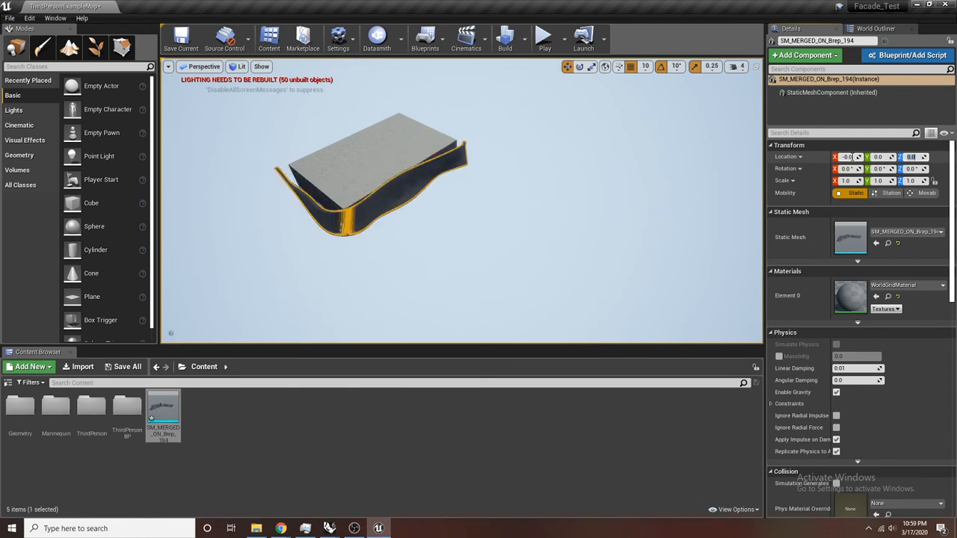
{"action": "right_click_drag", "start_coordinate": [334, 106], "coordinate": [333, 105]}
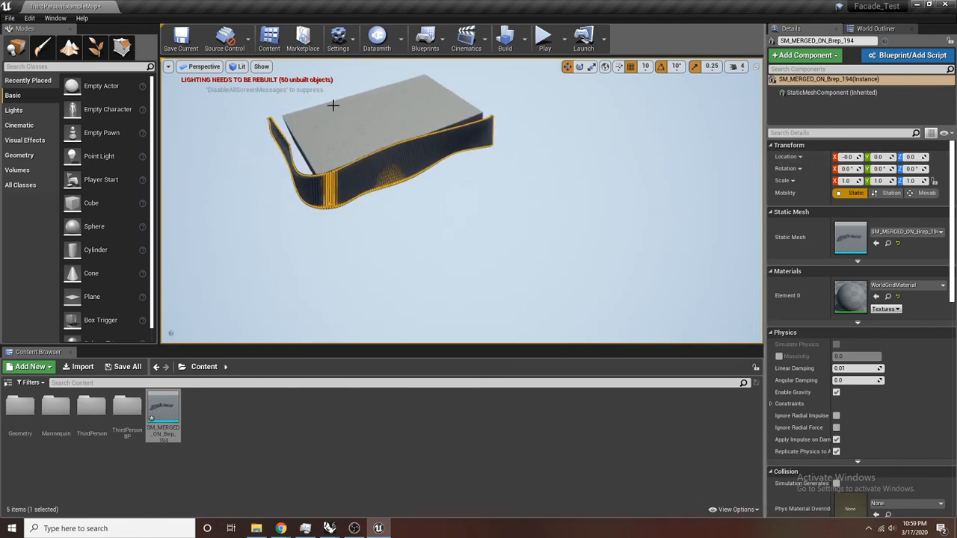
{"action": "right_click_drag", "start_coordinate": [352, 156], "coordinate": [351, 156]}
{"action": "right_click_drag", "start_coordinate": [524, 218], "coordinate": [524, 217]}
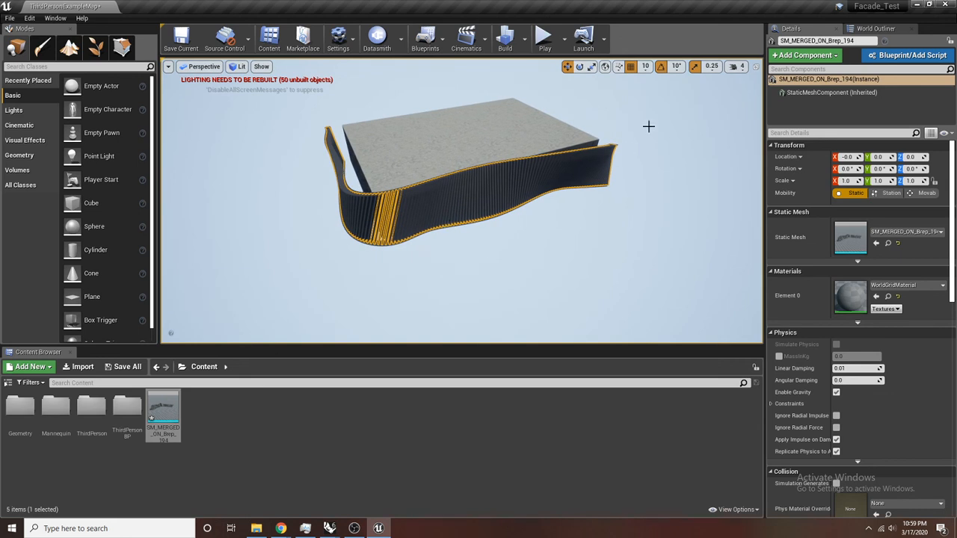
{"action": "right_click_drag", "start_coordinate": [533, 207], "coordinate": [533, 207]}
Reselect the merged panel mesh in the level and open the Materials folder inside Geometry
{"action": "left_click", "coordinate": [702, 226]}
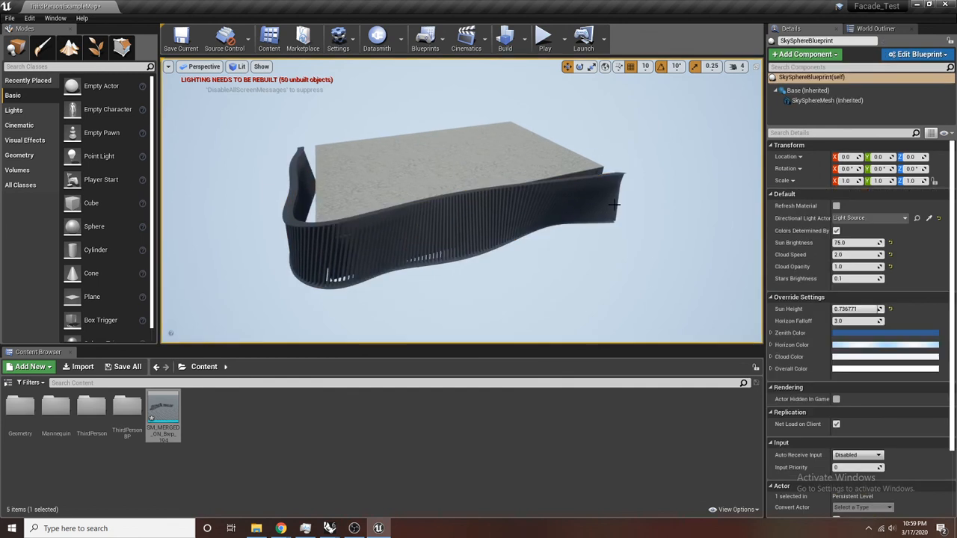
{"action": "left_click", "coordinate": [615, 205]}
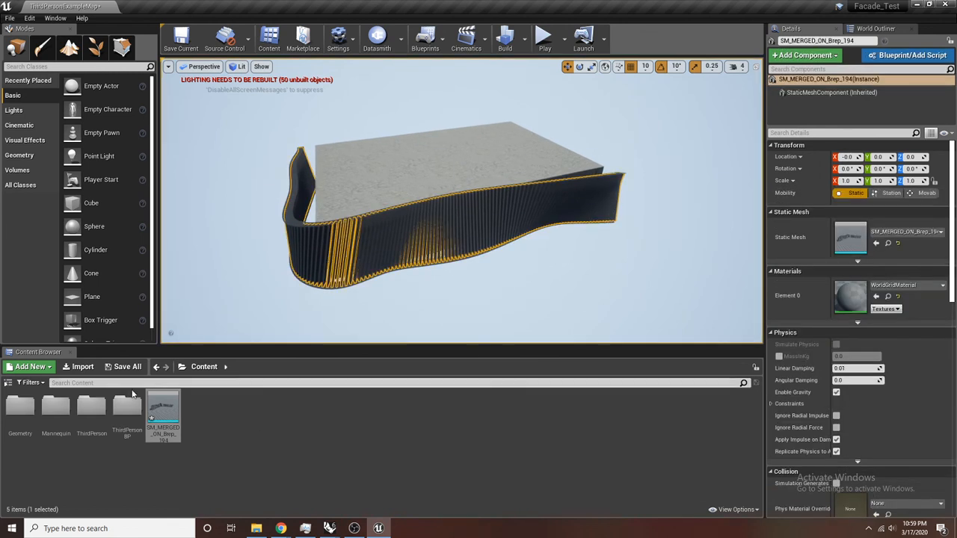
{"action": "left_click", "coordinate": [34, 421]}
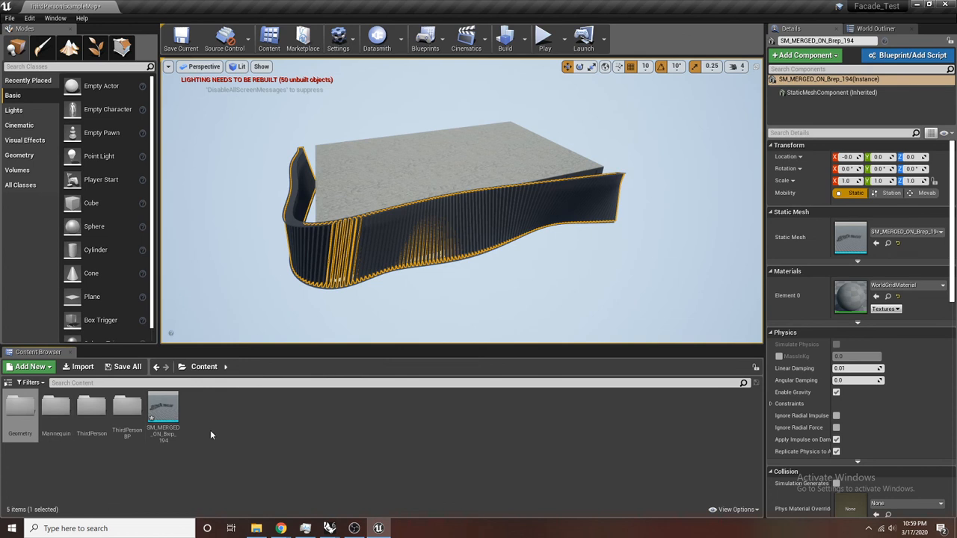
{"action": "double_click", "coordinate": [29, 413]}
{"action": "double_click", "coordinate": [56, 407]}
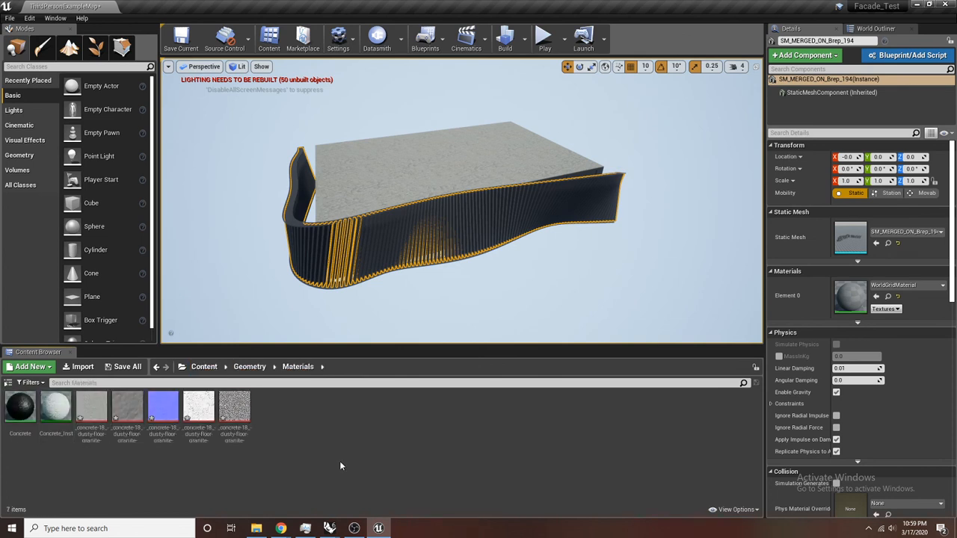
Try assigning Concrete_Inst to the merged panel mesh, inspect the slats up close, and undo the assignment
{"action": "left_click_drag", "start_coordinate": [52, 417], "coordinate": [427, 273]}
{"action": "scroll", "coordinate": [427, 274], "scroll_direction": "up", "scroll_amount": 2}
{"action": "right_click_drag", "start_coordinate": [462, 201], "coordinate": [438, 189]}
{"action": "key", "text": "ctrl+z"}
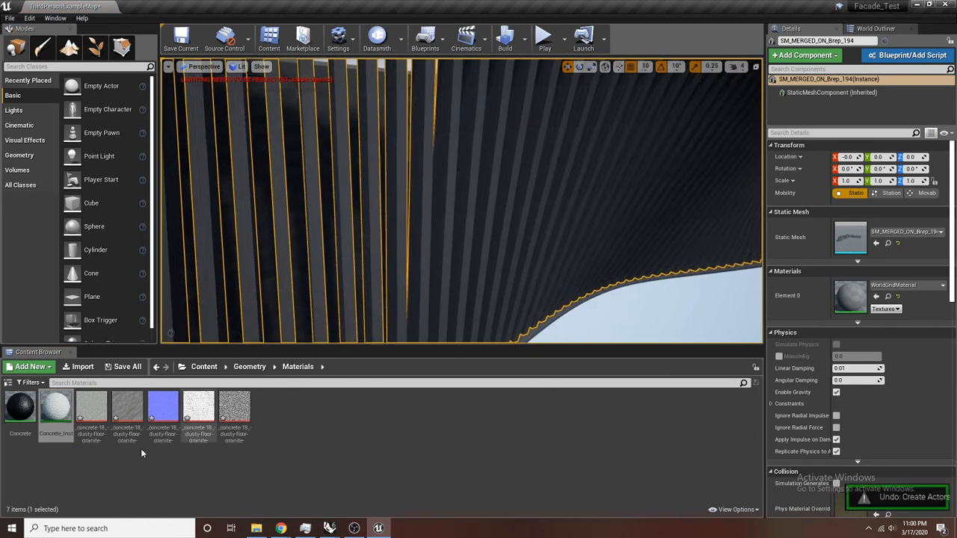
Create a second material instance, Concrete_Inst1, from the Concrete material and assign it to the merged panel mesh
{"action": "right_click", "coordinate": [42, 419]}
{"action": "left_click", "coordinate": [119, 203]}
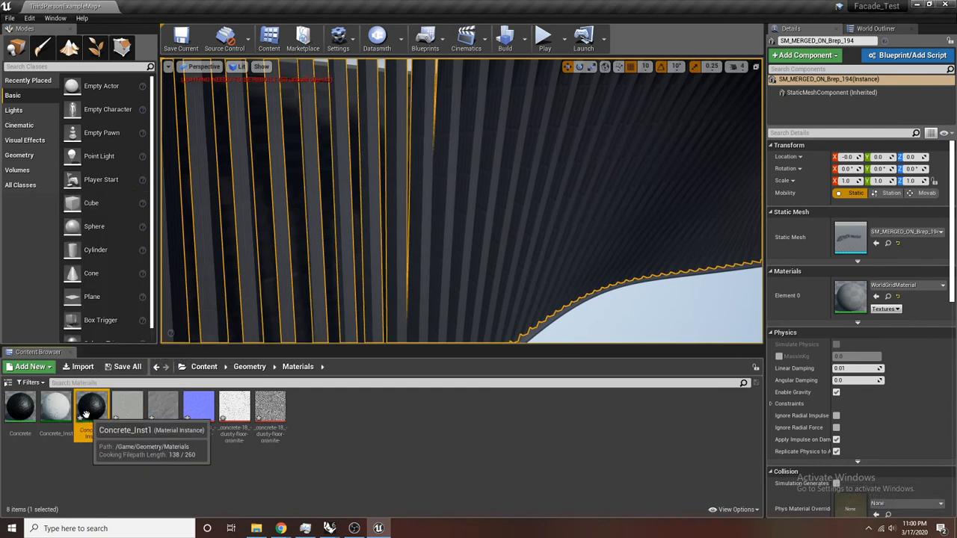
{"action": "left_click_drag", "start_coordinate": [86, 413], "coordinate": [266, 237]}
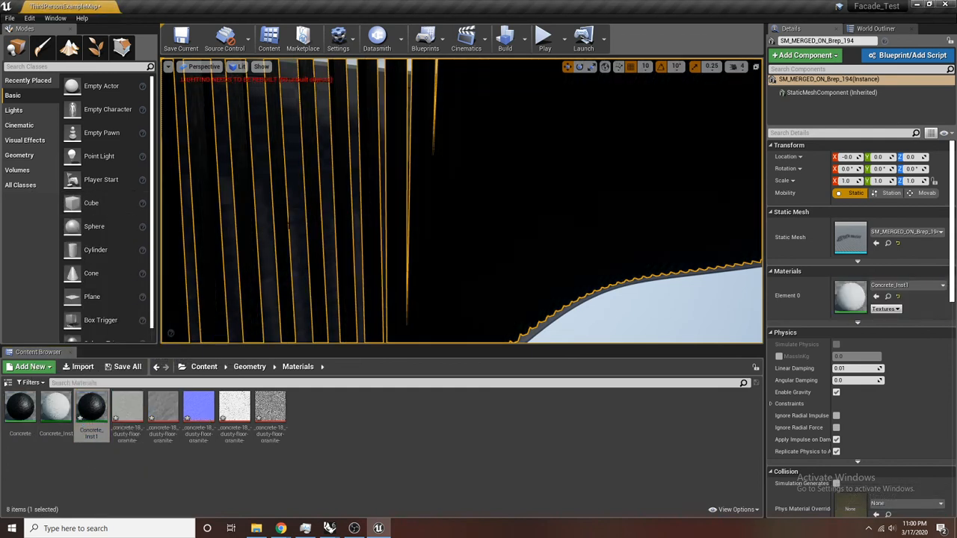
{"action": "key", "text": "f"}
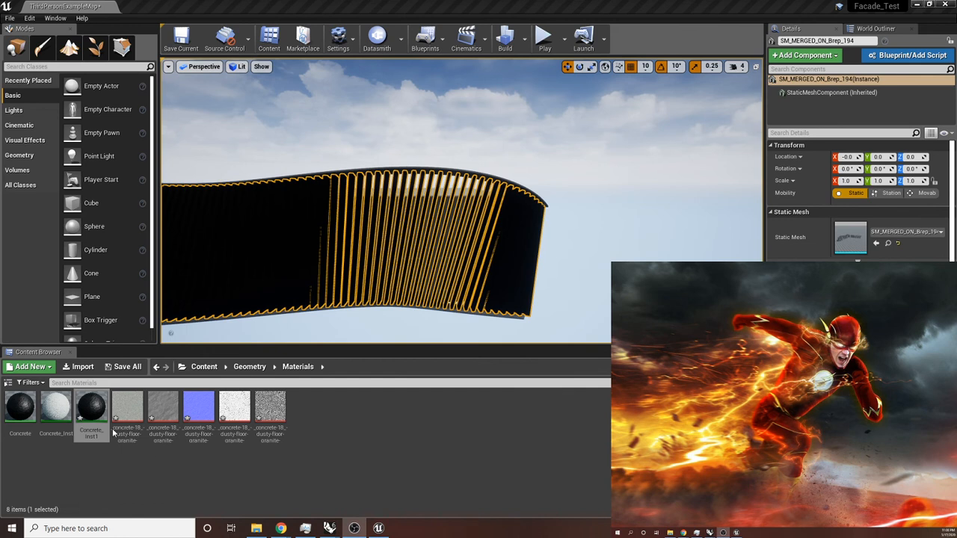
Open Concrete_Inst1 for editing and set its first vector parameter to white
{"action": "double_click", "coordinate": [91, 415]}
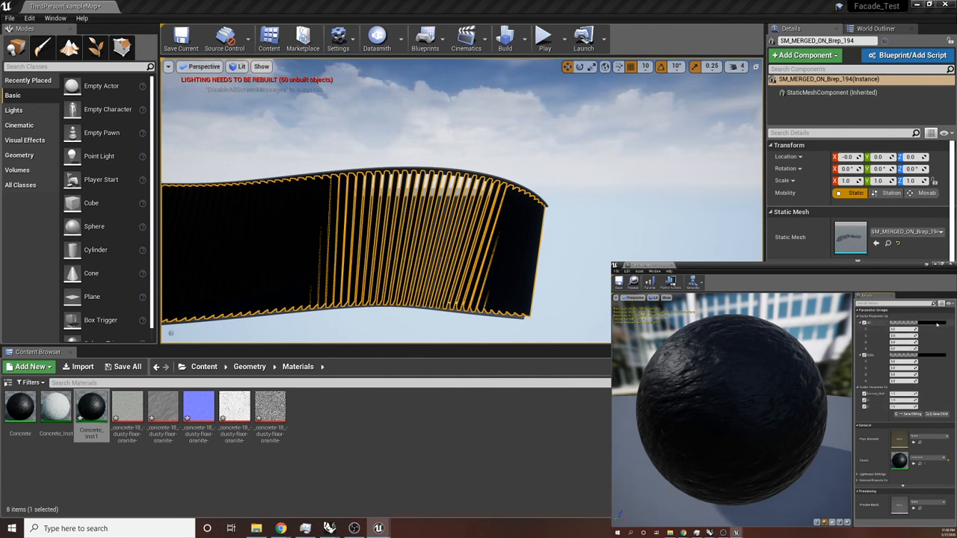
{"action": "left_click", "coordinate": [937, 324]}
{"action": "left_click_drag", "start_coordinate": [901, 395], "coordinate": [900, 336]}
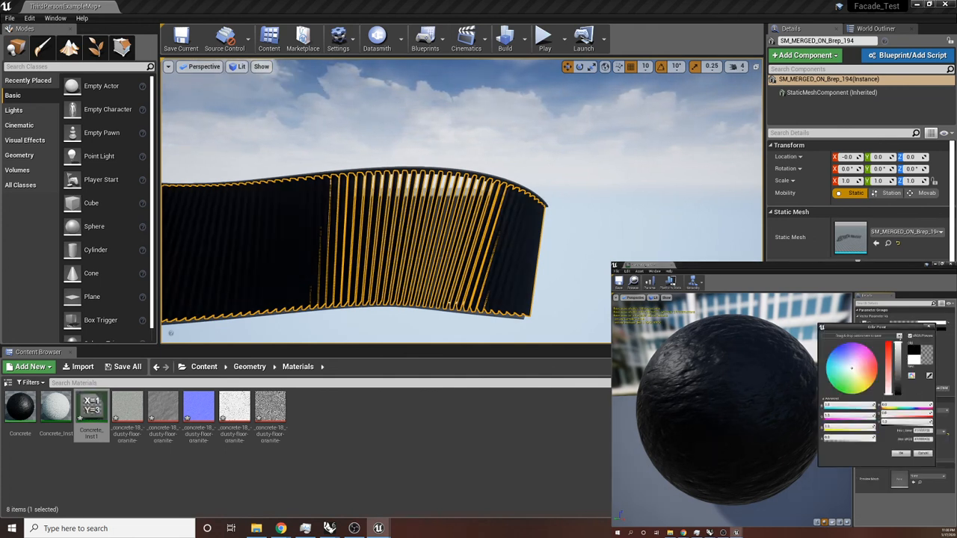
{"action": "left_click", "coordinate": [901, 452]}
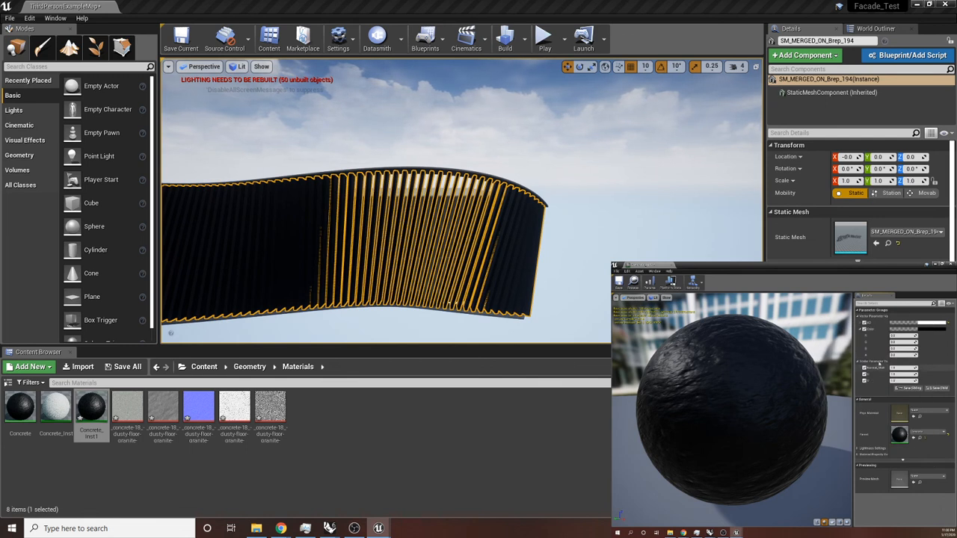
Set the second vector parameter of Concrete_Inst1 to a light grey
{"action": "left_click", "coordinate": [926, 330]}
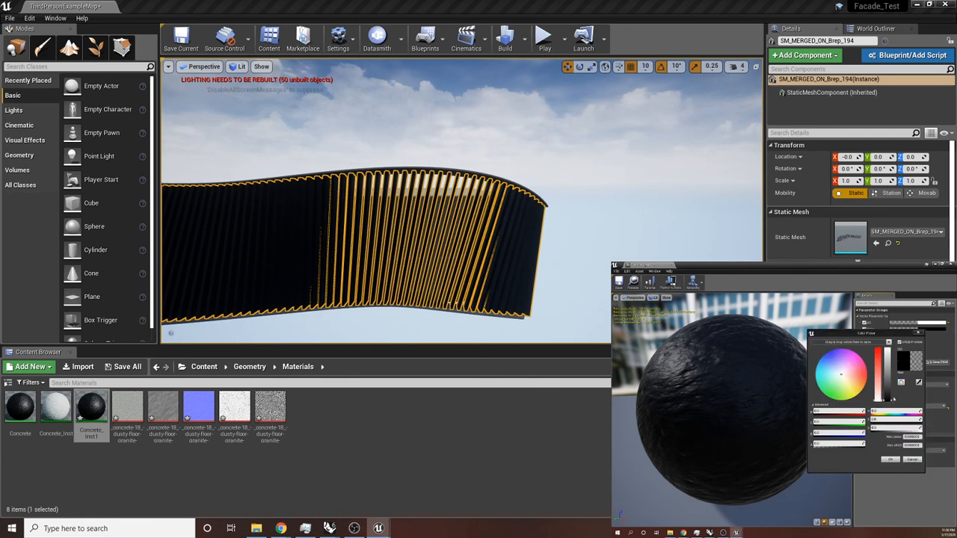
{"action": "left_click_drag", "start_coordinate": [889, 398], "coordinate": [888, 368]}
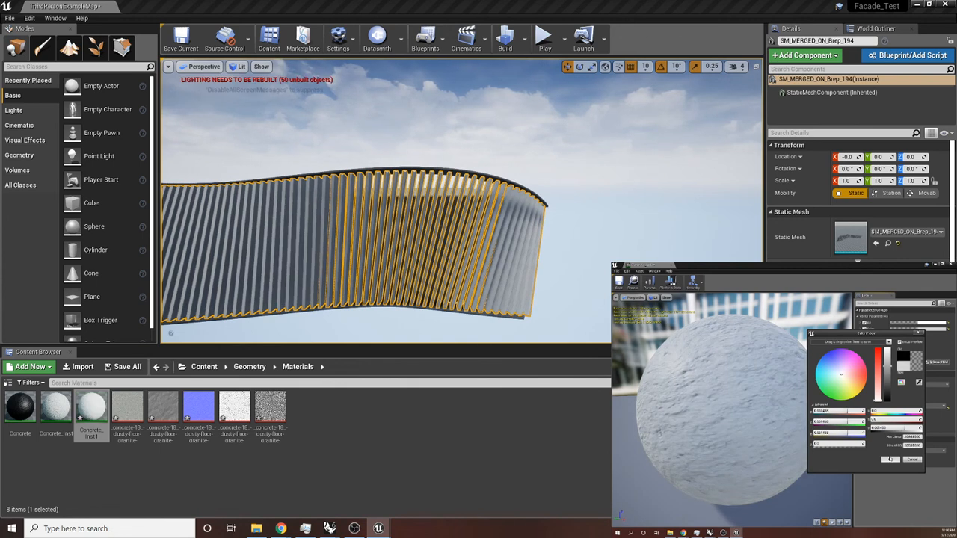
{"action": "left_click", "coordinate": [890, 460]}
Adjust the normal strength of Concrete_Inst1 while checking its relief on the slats up close
{"action": "left_click_drag", "start_coordinate": [456, 281], "coordinate": [262, 277], "text": "alt"}
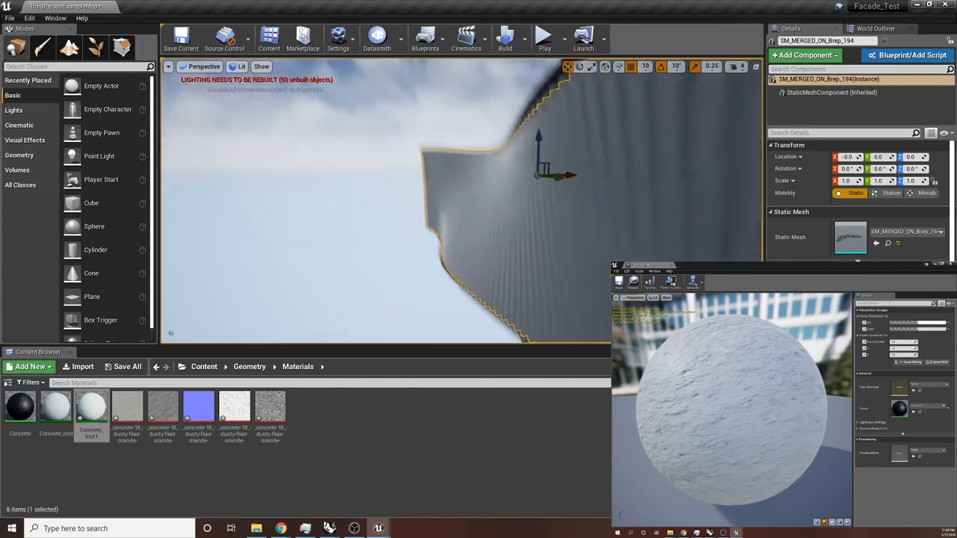
{"action": "left_click_drag", "start_coordinate": [448, 224], "coordinate": [329, 217], "text": "alt"}
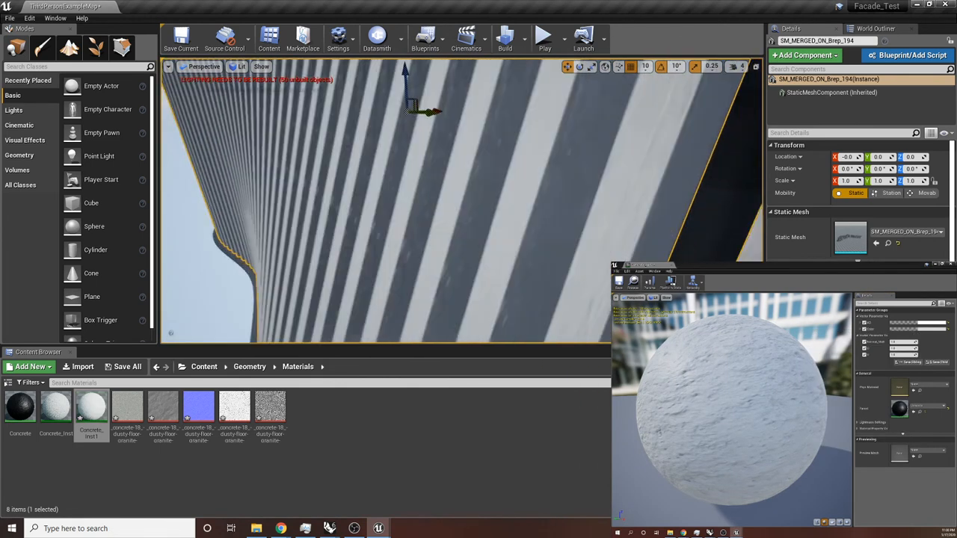
{"action": "left_click_drag", "start_coordinate": [449, 278], "coordinate": [475, 284], "text": "alt"}
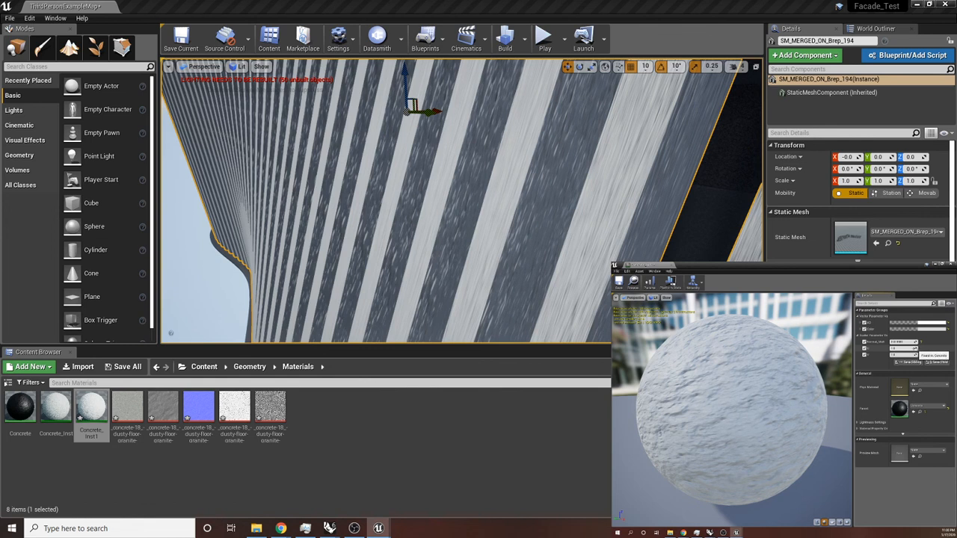
Try different values for the two texture tiling parameters of Concrete_Inst1, checking the stretching on the slats from several angles
{"action": "mouse_move", "coordinate": [916, 348]}
{"action": "left_mouse_down"}
{"action": "mouse_move", "coordinate": [895, 348]}
{"action": "mouse_move", "coordinate": [928, 355]}
{"action": "left_mouse_up"}
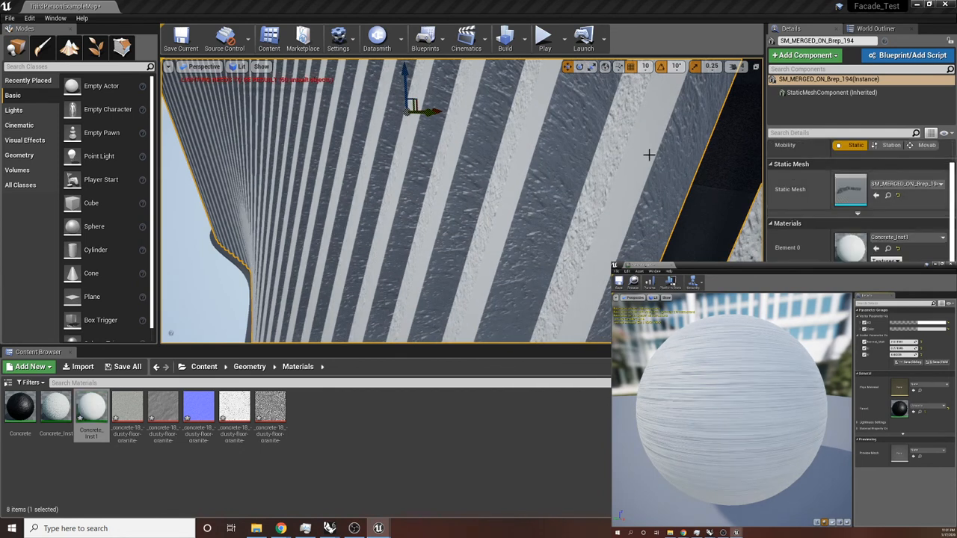
{"action": "right_click_drag", "start_coordinate": [649, 152], "coordinate": [442, 158]}
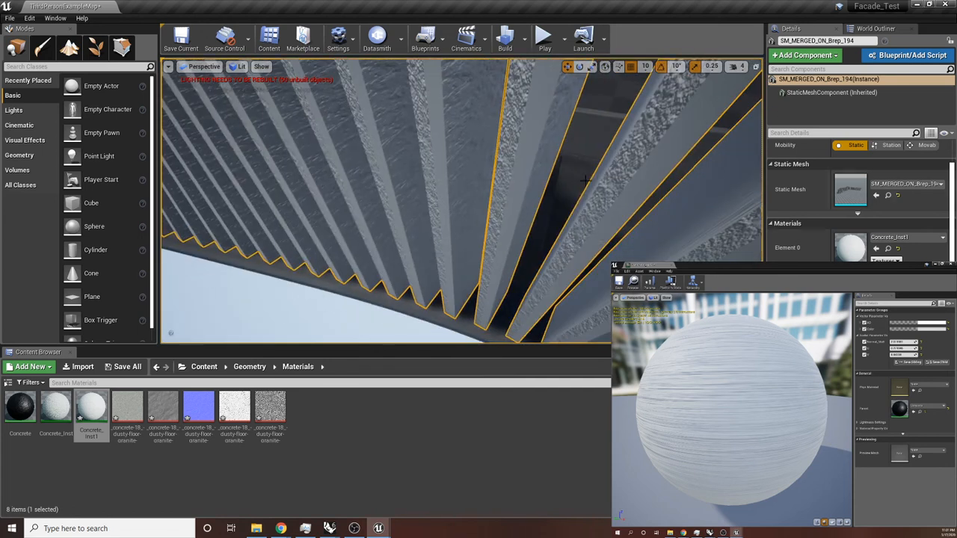
{"action": "left_click_drag", "start_coordinate": [903, 355], "coordinate": [893, 355]}
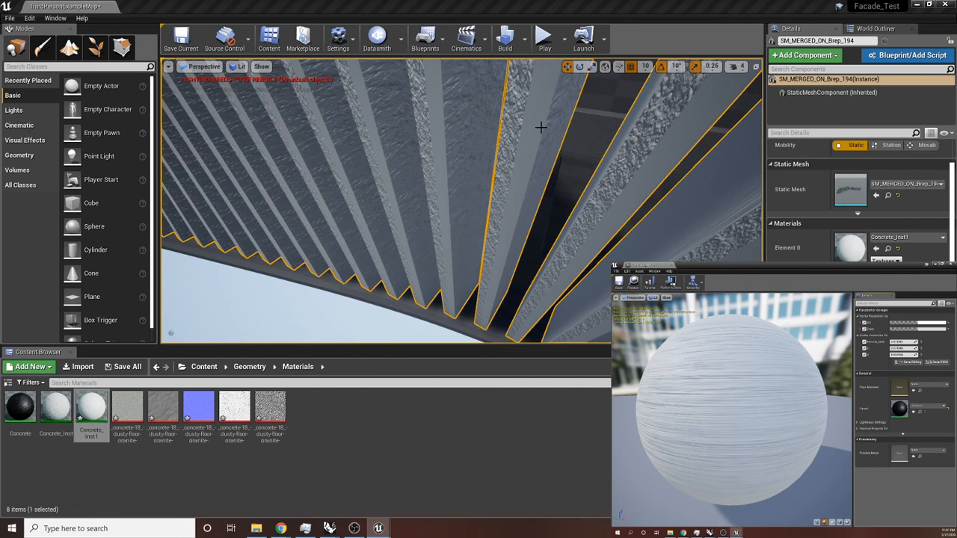
{"action": "left_click_drag", "start_coordinate": [902, 349], "coordinate": [902, 349]}
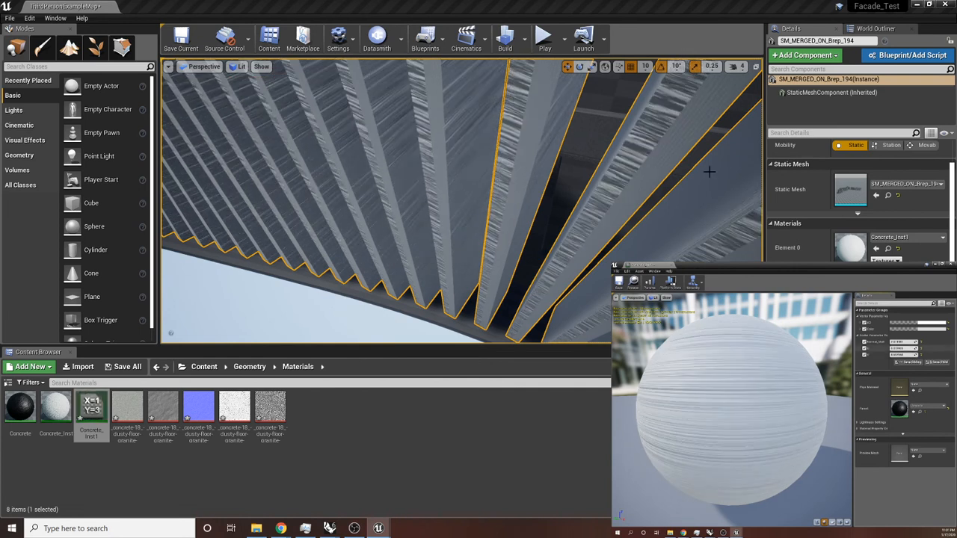
{"action": "right_click_drag", "start_coordinate": [710, 172], "coordinate": [685, 163]}
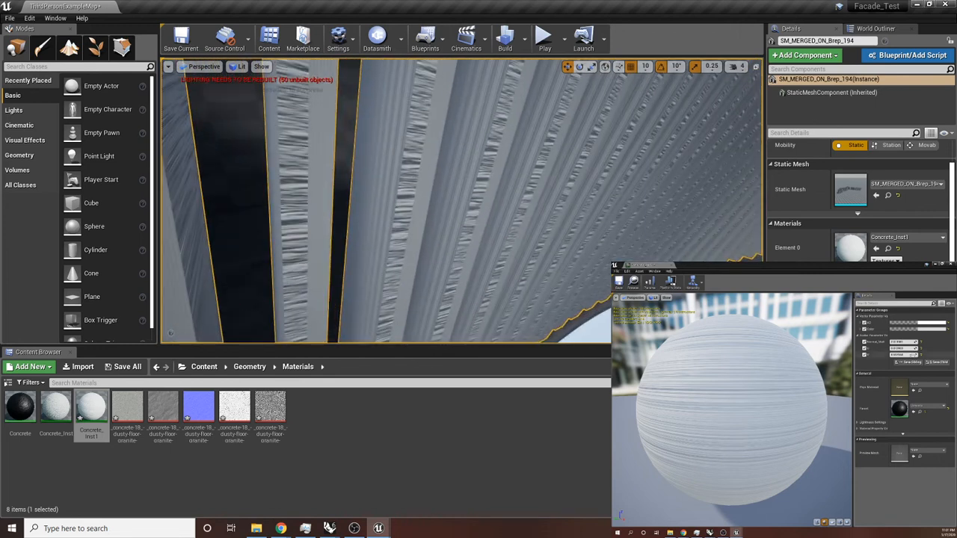
{"action": "left_click_drag", "start_coordinate": [902, 349], "coordinate": [899, 349]}
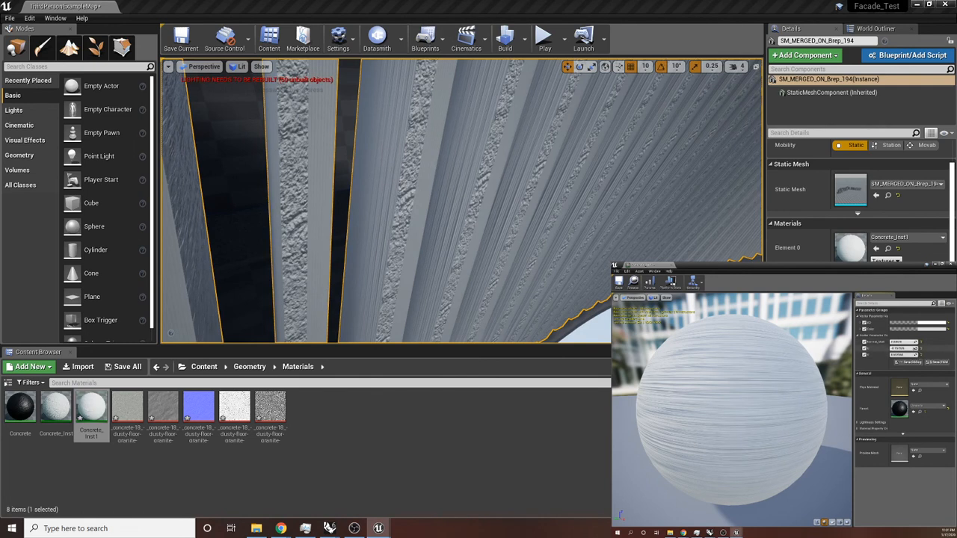
{"action": "mouse_move", "coordinate": [912, 348]}
{"action": "left_mouse_down"}
{"action": "mouse_move", "coordinate": [925, 349]}
{"action": "mouse_move", "coordinate": [921, 355]}
{"action": "left_mouse_up"}
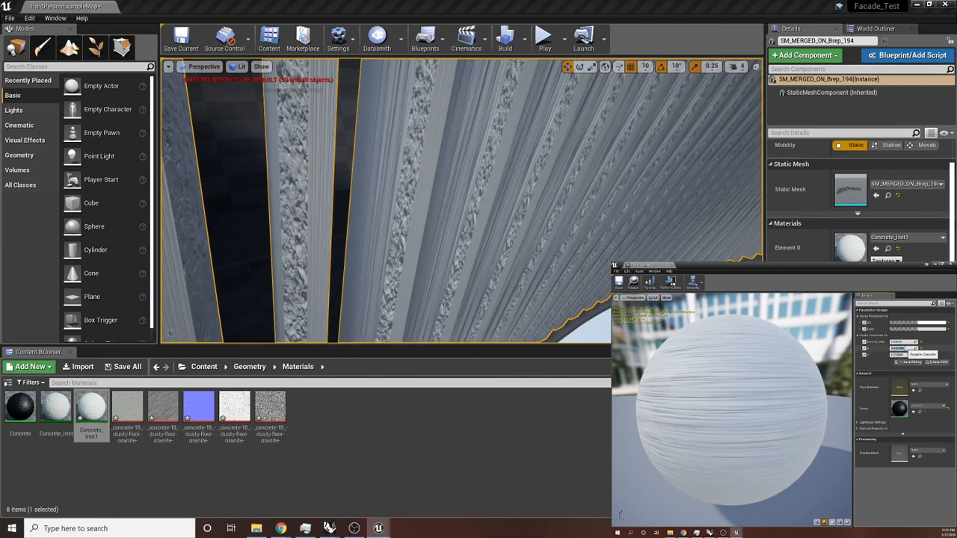
Undo the tiling changes made to Concrete_Inst1
{"action": "key", "text": "ctrl+z"}
{"action": "key", "text": "ctrl+z"}
{"action": "key", "text": "ctrl+z"}
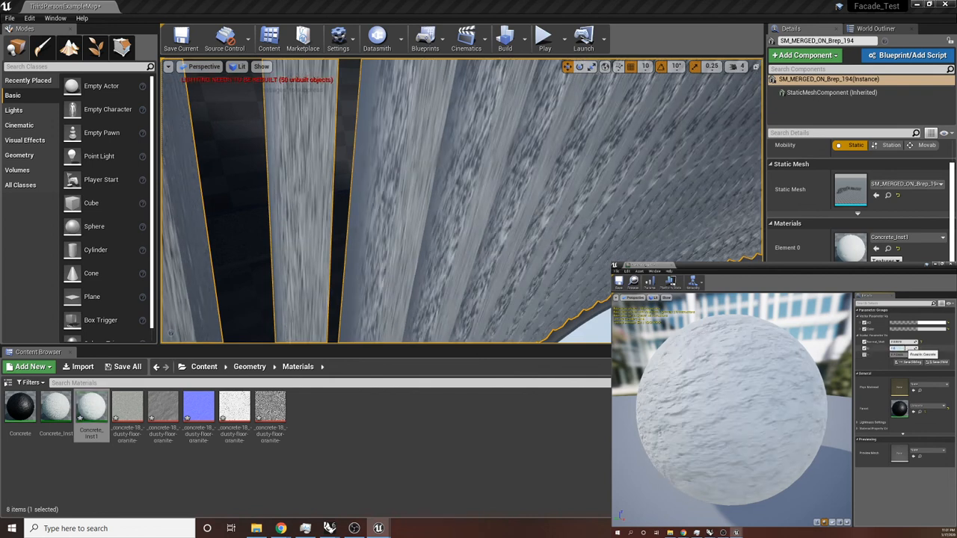
Enable the second texture tiling parameter of Concrete_Inst1 and set it to 1
{"action": "left_click", "coordinate": [866, 355]}
{"action": "left_click_drag", "start_coordinate": [910, 356], "coordinate": [913, 355]}
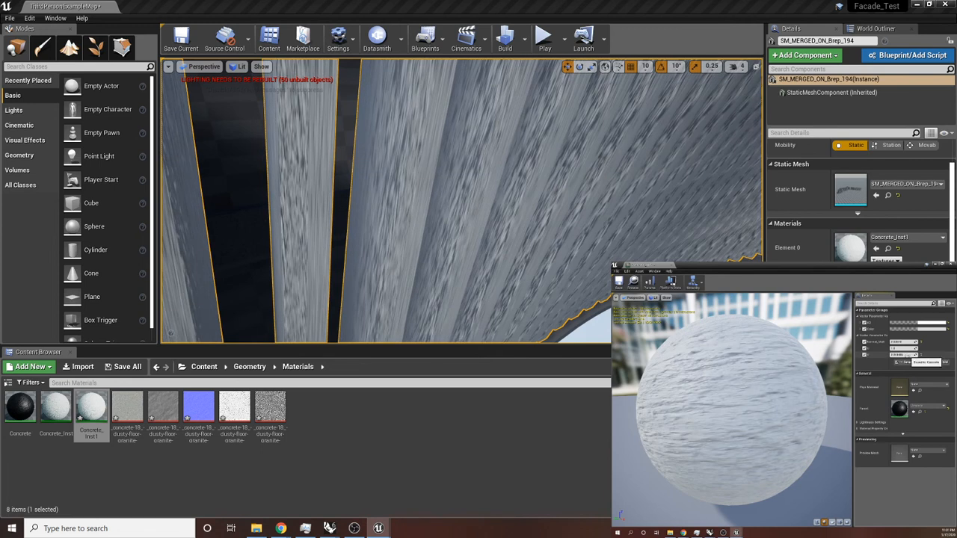
{"action": "type", "text": "1"}
{"action": "key", "text": "Return"}
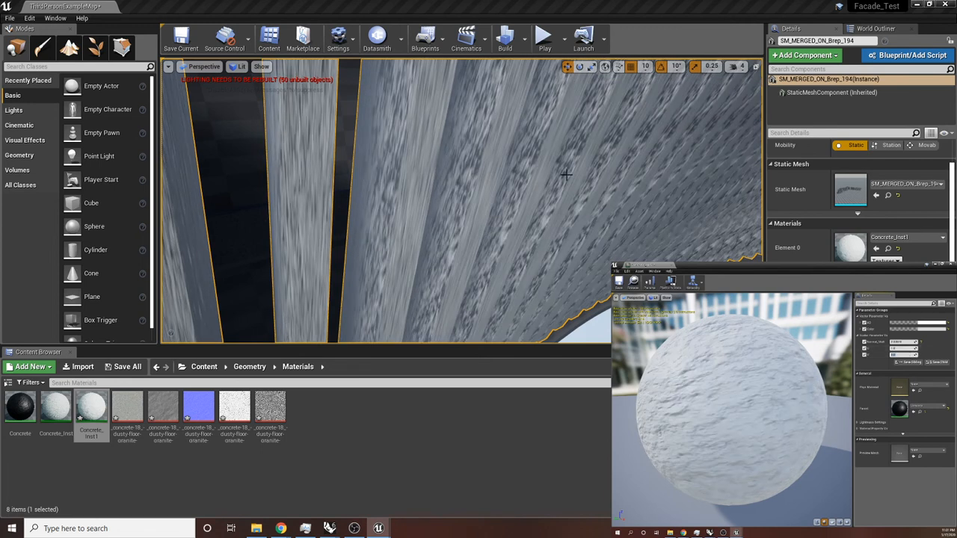
Retune both texture tiling parameters and the normal strength of Concrete_Inst1, checking the slats up close and from farther away
{"action": "mouse_move", "coordinate": [566, 175]}
{"action": "right_mouse_down"}
{"action": "mouse_move", "coordinate": [580, 171]}
{"action": "mouse_move", "coordinate": [566, 167]}
{"action": "right_mouse_up"}
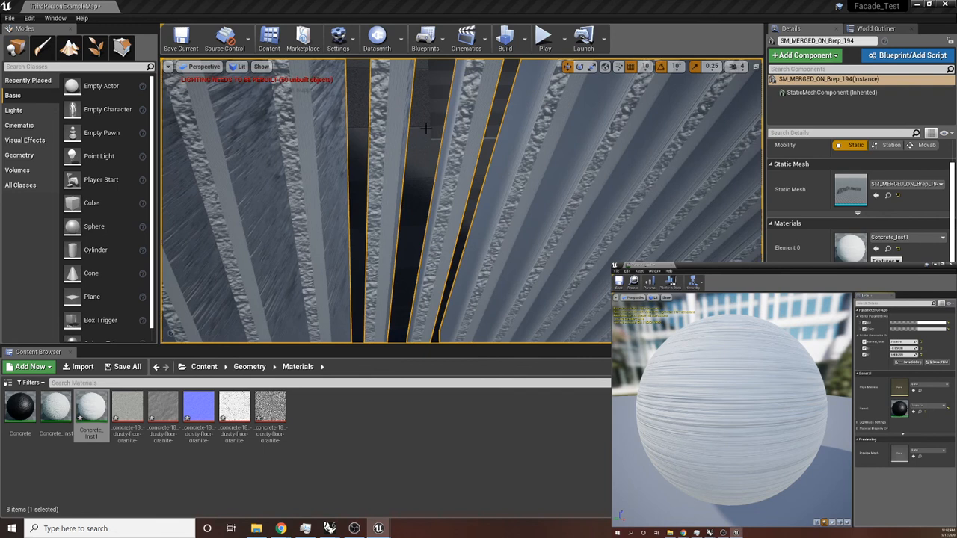
{"action": "right_click_drag", "start_coordinate": [425, 128], "coordinate": [295, 84]}
{"action": "left_click_drag", "start_coordinate": [915, 355], "coordinate": [919, 355]}
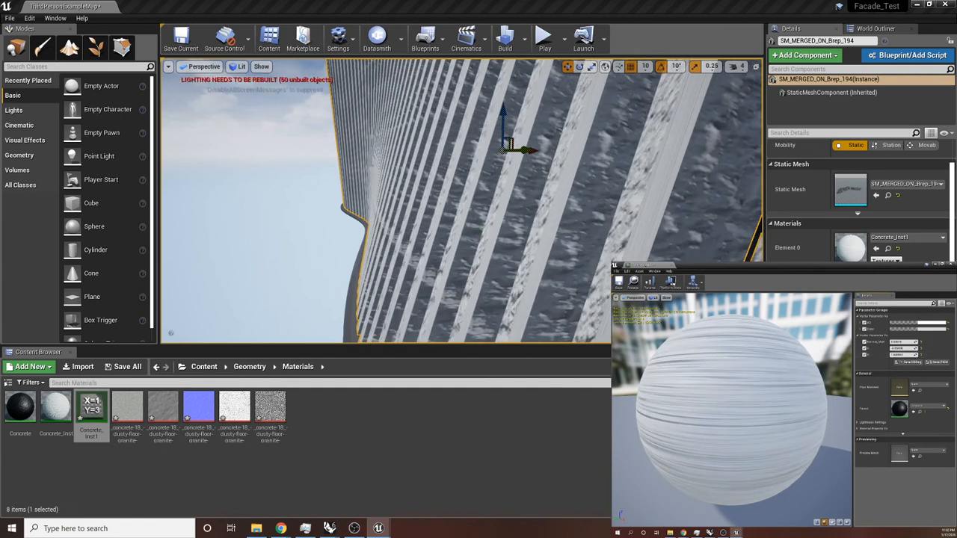
{"action": "mouse_move", "coordinate": [916, 349]}
{"action": "left_mouse_down"}
{"action": "mouse_move", "coordinate": [893, 349]}
{"action": "mouse_move", "coordinate": [929, 355]}
{"action": "left_mouse_up"}
{"action": "right_click_drag", "start_coordinate": [460, 202], "coordinate": [375, 225]}
{"action": "left_click_drag", "start_coordinate": [914, 342], "coordinate": [917, 342]}
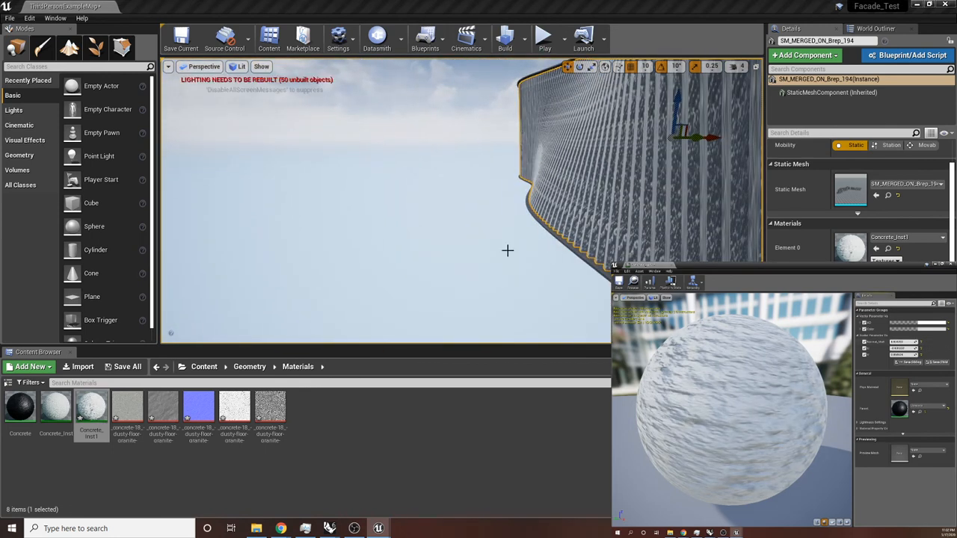
{"action": "mouse_move", "coordinate": [515, 217]}
{"action": "right_mouse_down"}
{"action": "mouse_move", "coordinate": [534, 211]}
{"action": "mouse_move", "coordinate": [524, 210]}
{"action": "right_mouse_up"}
Darken the Color parameter of Concrete_Inst1 to a medium grey and check the tone on the slats up close
{"action": "left_click", "coordinate": [920, 329]}
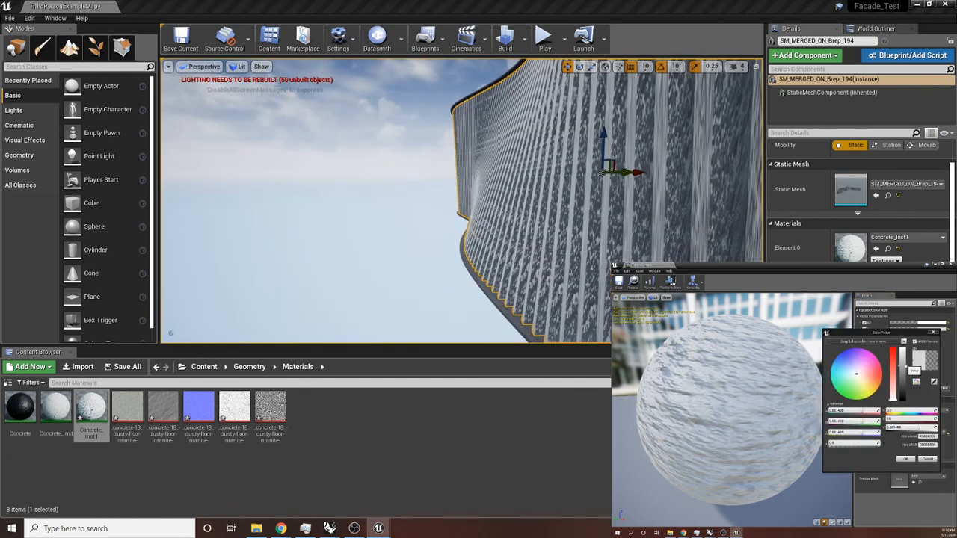
{"action": "left_click_drag", "start_coordinate": [904, 366], "coordinate": [904, 374]}
{"action": "right_click_drag", "start_coordinate": [495, 199], "coordinate": [510, 202]}
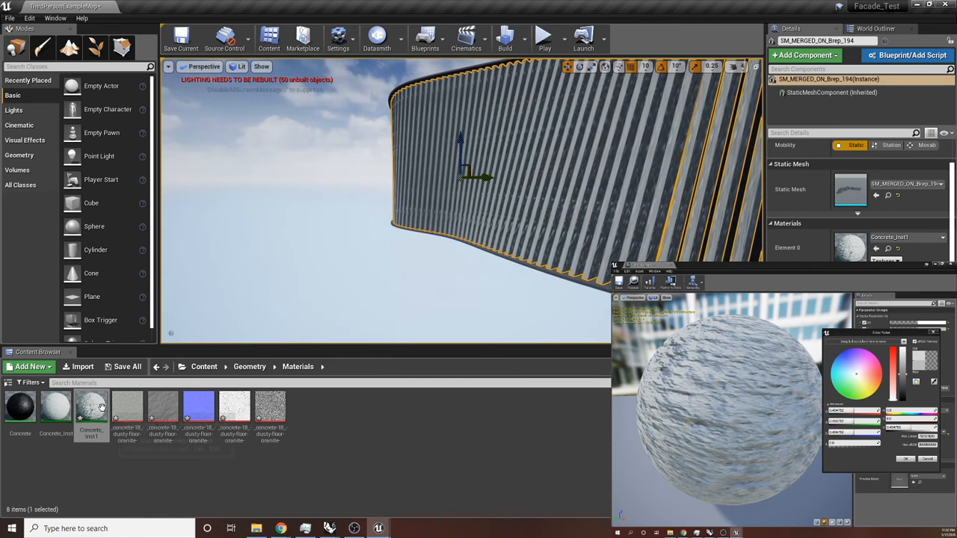
{"action": "right_click_drag", "start_coordinate": [419, 277], "coordinate": [418, 277]}
{"action": "right_click_drag", "start_coordinate": [386, 193], "coordinate": [386, 193]}
{"action": "scroll", "coordinate": [463, 209], "scroll_direction": "up", "scroll_amount": 4}
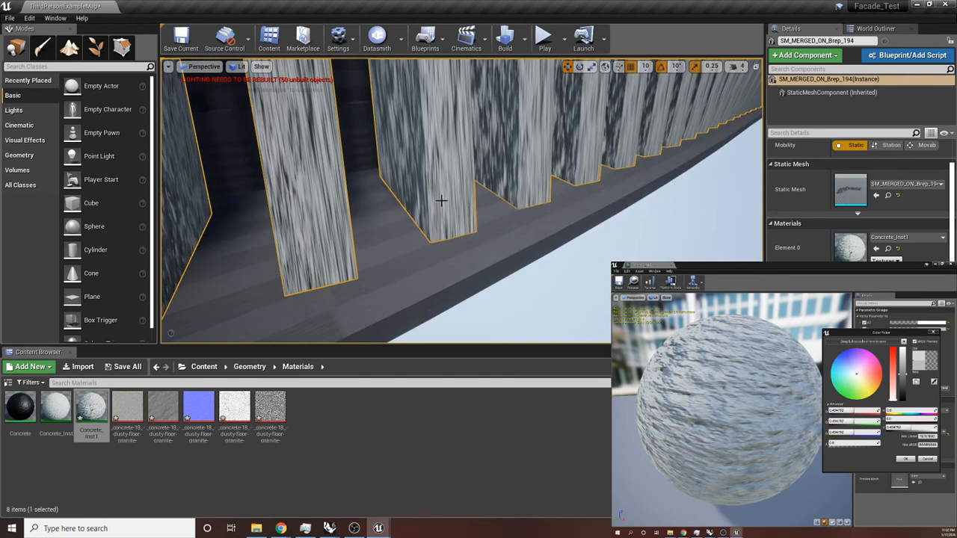
{"action": "scroll", "coordinate": [366, 214], "scroll_direction": "down", "scroll_amount": 3}
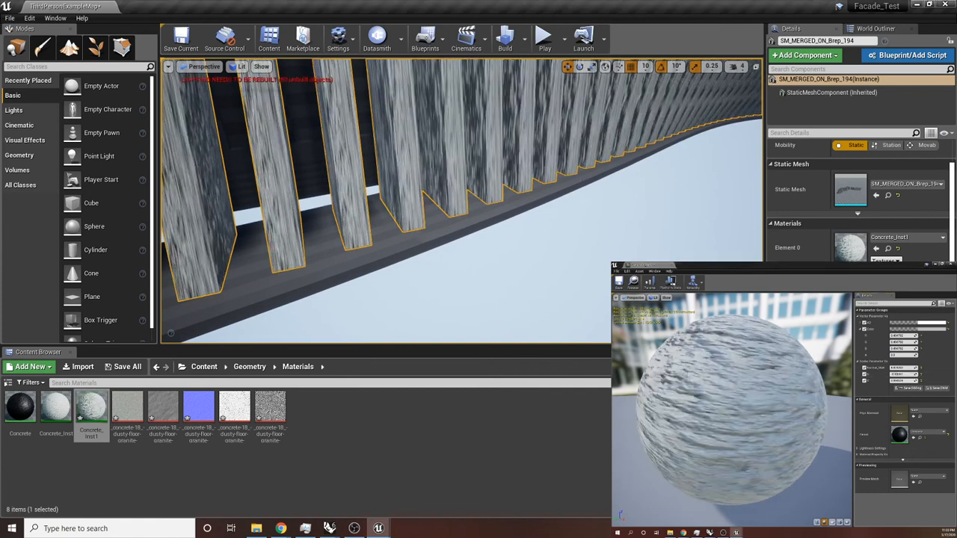
Inspect the textured slats, the roof surface and the curved facade from several sides of the building
{"action": "right_click_drag", "start_coordinate": [461, 202], "coordinate": [284, 202]}
{"action": "right_click_drag", "start_coordinate": [582, 177], "coordinate": [478, 126]}
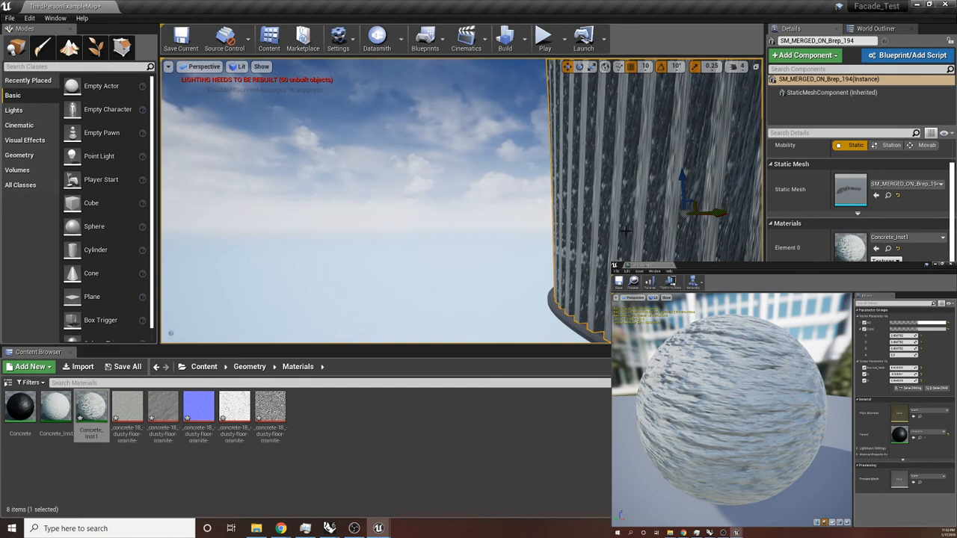
{"action": "right_click_drag", "start_coordinate": [462, 202], "coordinate": [430, 204]}
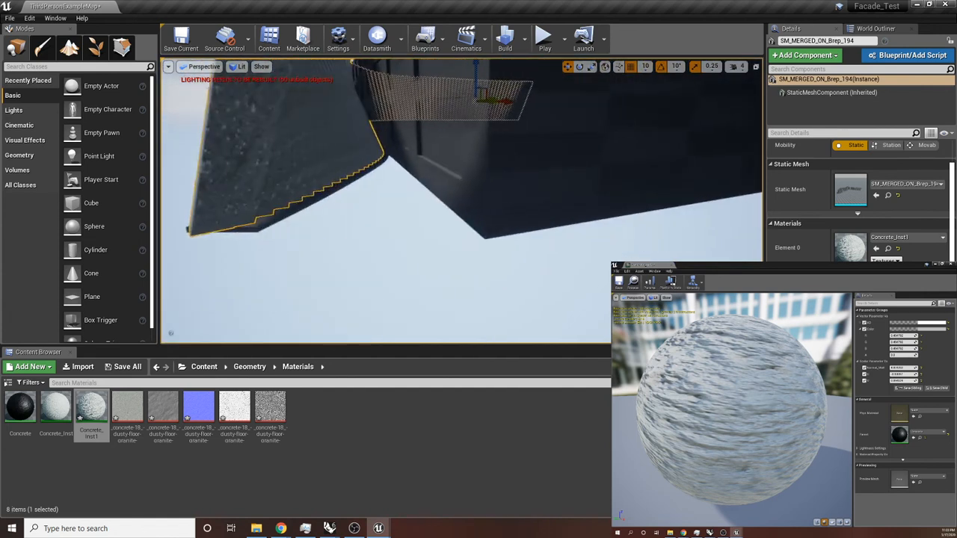
{"action": "right_click_drag", "start_coordinate": [462, 224], "coordinate": [388, 353]}
{"action": "right_click_drag", "start_coordinate": [347, 320], "coordinate": [374, 241]}
{"action": "left_click", "coordinate": [569, 181]}
{"action": "left_click", "coordinate": [648, 139]}
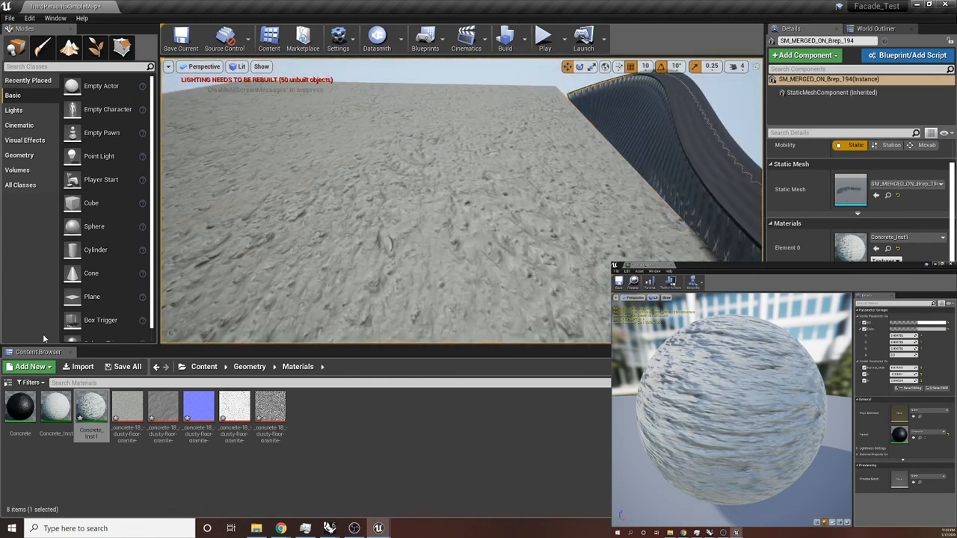
{"action": "right_click_drag", "start_coordinate": [399, 288], "coordinate": [231, 270]}
{"action": "right_click_drag", "start_coordinate": [683, 186], "coordinate": [652, 200]}
{"action": "key", "text": "e"}
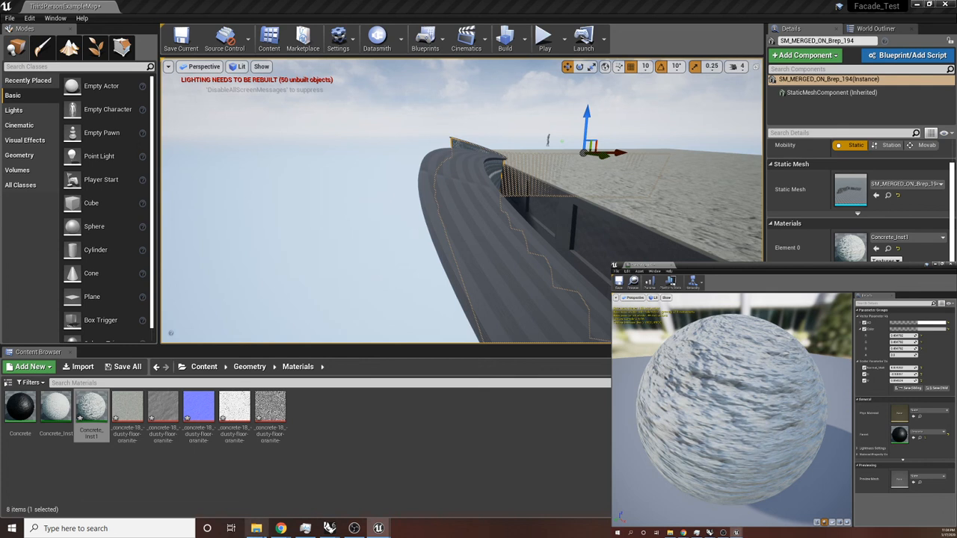
{"action": "mouse_move", "coordinate": [256, 528]}
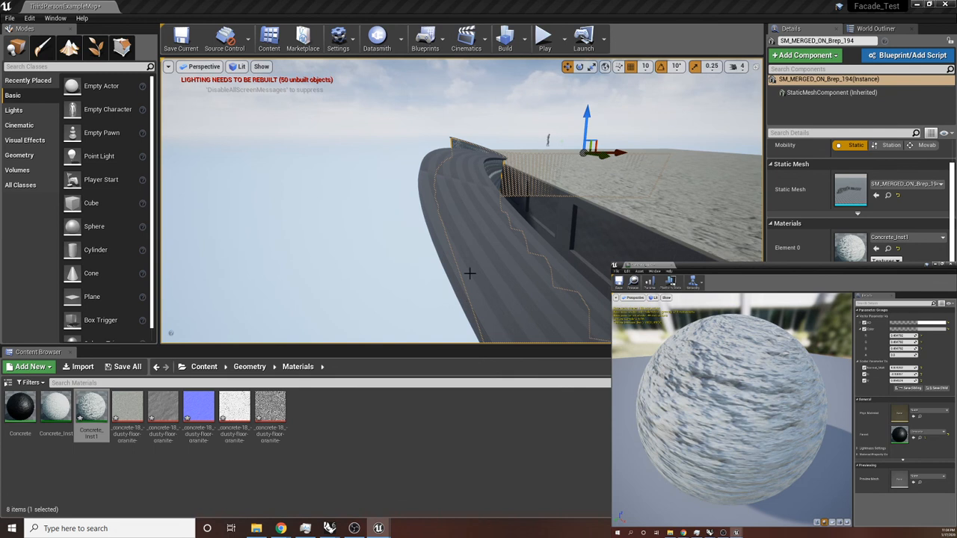
{"action": "right_click_drag", "start_coordinate": [470, 273], "coordinate": [516, 291]}
{"action": "mouse_move", "coordinate": [526, 187]}
{"action": "right_mouse_down"}
{"action": "mouse_move", "coordinate": [520, 196]}
{"action": "mouse_move", "coordinate": [527, 187]}
{"action": "right_mouse_up"}
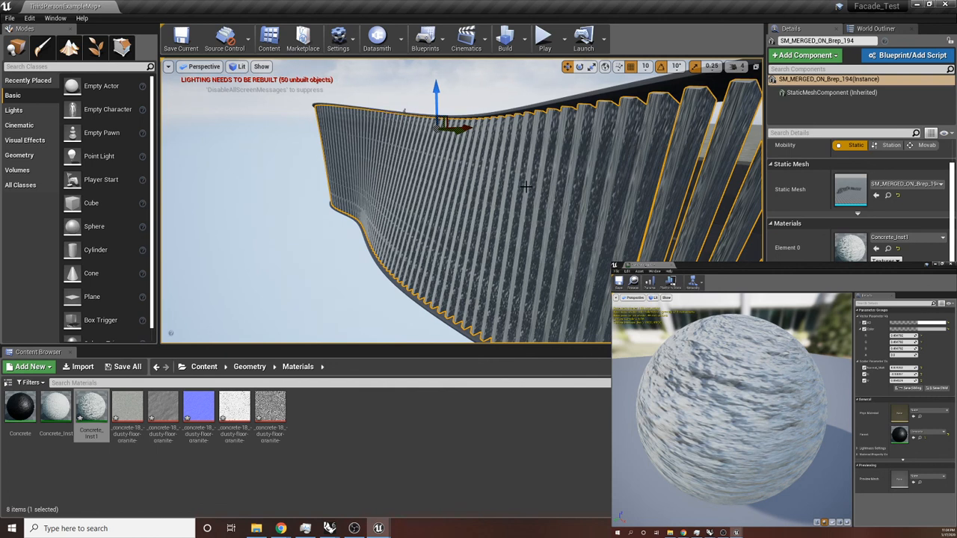
{"action": "right_click_drag", "start_coordinate": [367, 177], "coordinate": [353, 156]}
Save the level and all modified assets of the project
{"action": "left_click", "coordinate": [10, 18]}
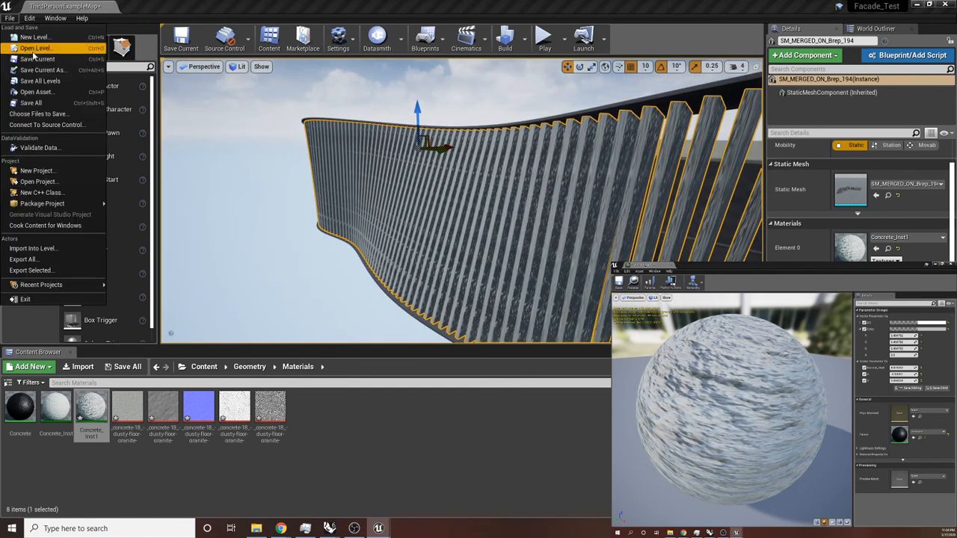
{"action": "left_click", "coordinate": [53, 107]}
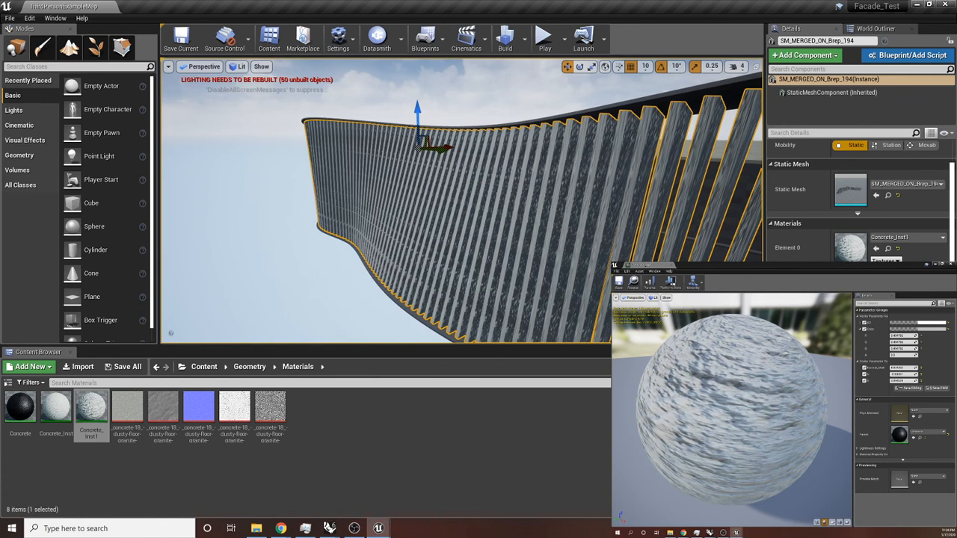
{"action": "mouse_move", "coordinate": [638, 174]}
{"action": "right_mouse_down"}
{"action": "mouse_move", "coordinate": [587, 206]}
{"action": "mouse_move", "coordinate": [638, 174]}
{"action": "right_mouse_up"}
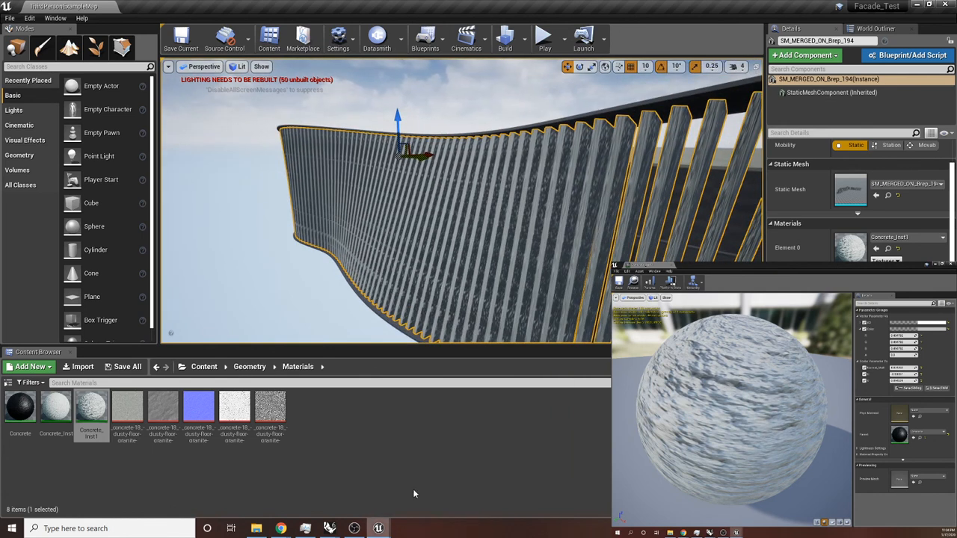
Switch to the Epic Games Launcher and view the Unreal Engine library of engine versions and projects
{"action": "left_click", "coordinate": [914, 5]}
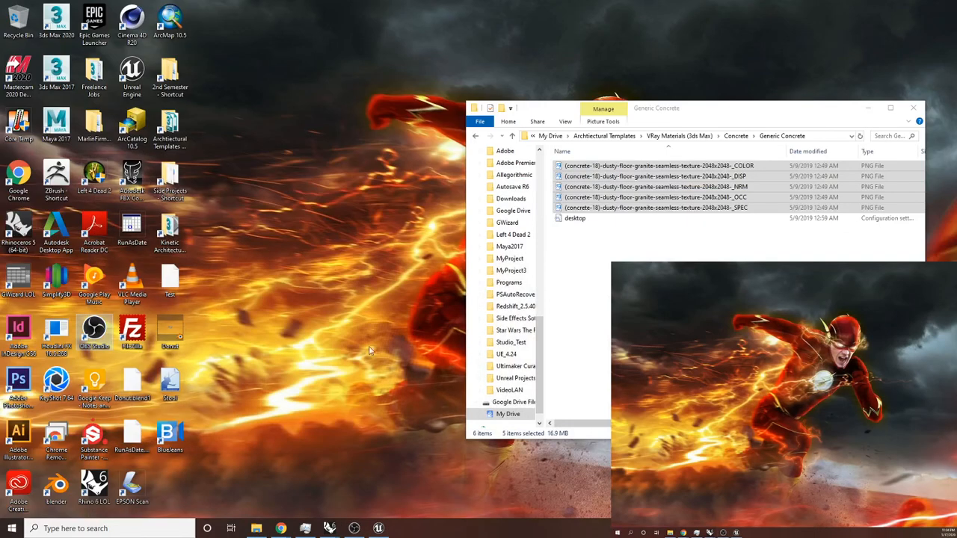
{"action": "double_click", "coordinate": [111, 23]}
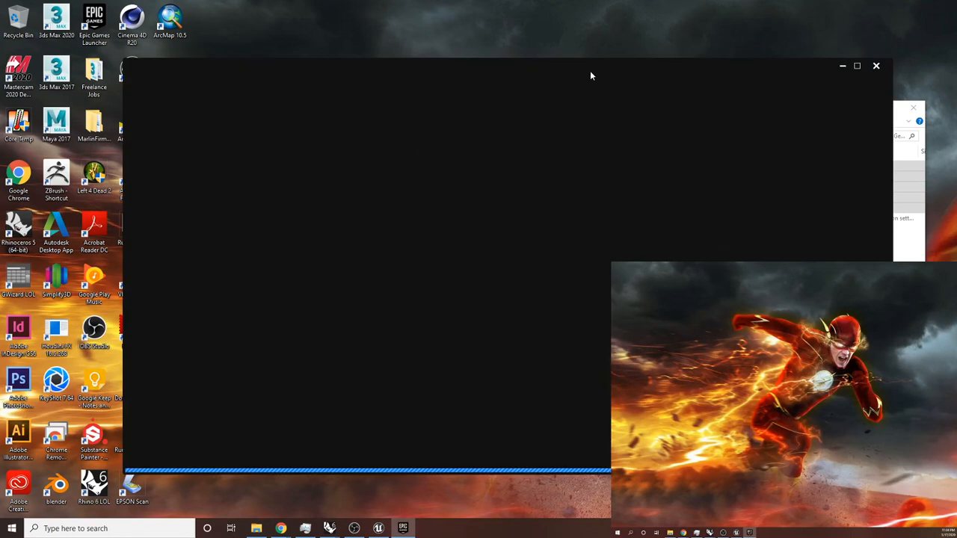
{"action": "scroll", "coordinate": [541, 336], "scroll_direction": "down", "scroll_amount": 2}
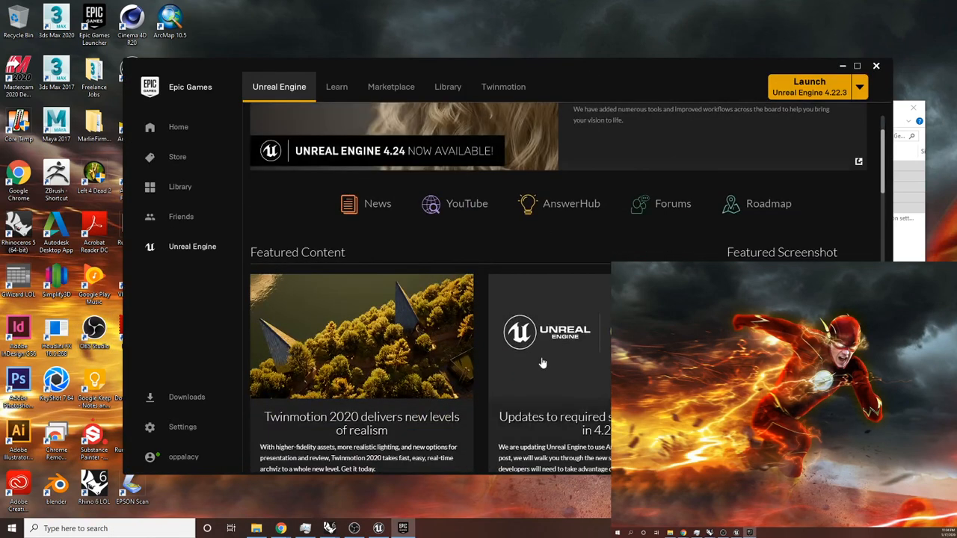
{"action": "scroll", "coordinate": [400, 386], "scroll_direction": "down", "scroll_amount": 1}
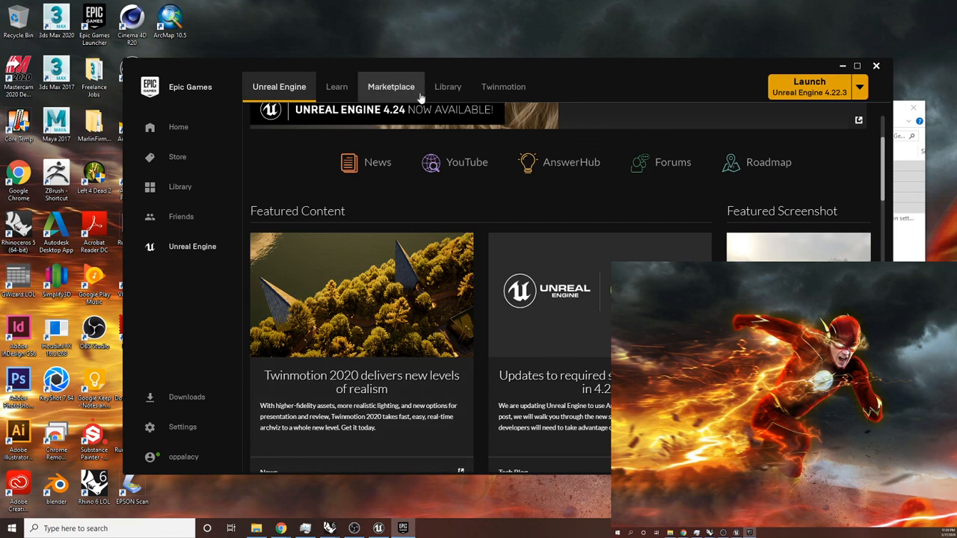
{"action": "left_click", "coordinate": [448, 87]}
{"action": "scroll", "coordinate": [555, 235], "scroll_direction": "down", "scroll_amount": 1}
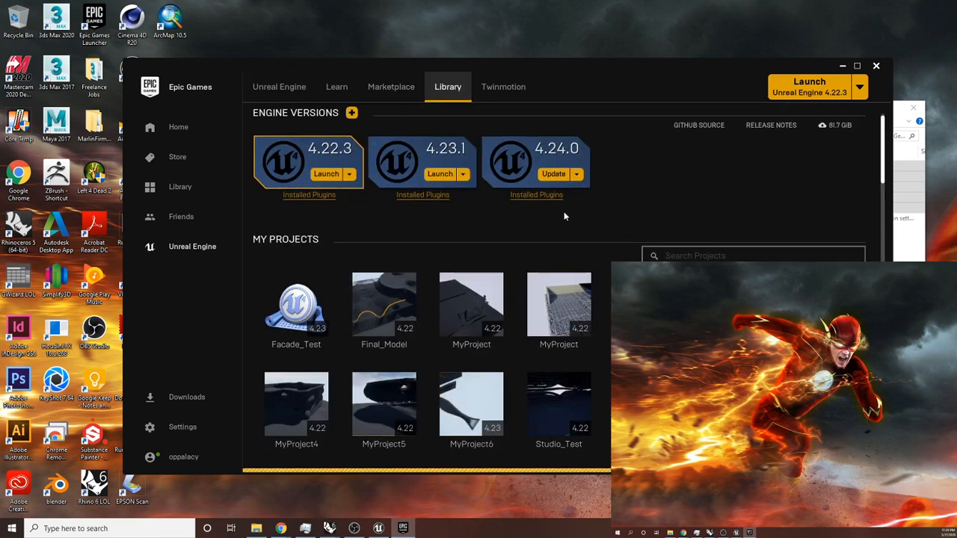
Open the free Epic Games Content listing in the Unreal Engine Marketplace
{"action": "mouse_move", "coordinate": [609, 129]}
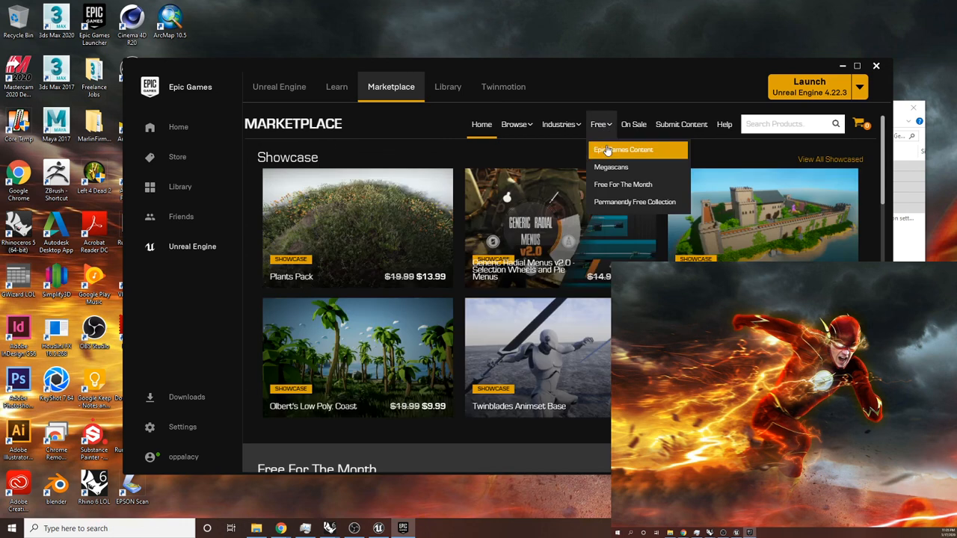
{"action": "scroll", "coordinate": [551, 299], "scroll_direction": "down", "scroll_amount": 3}
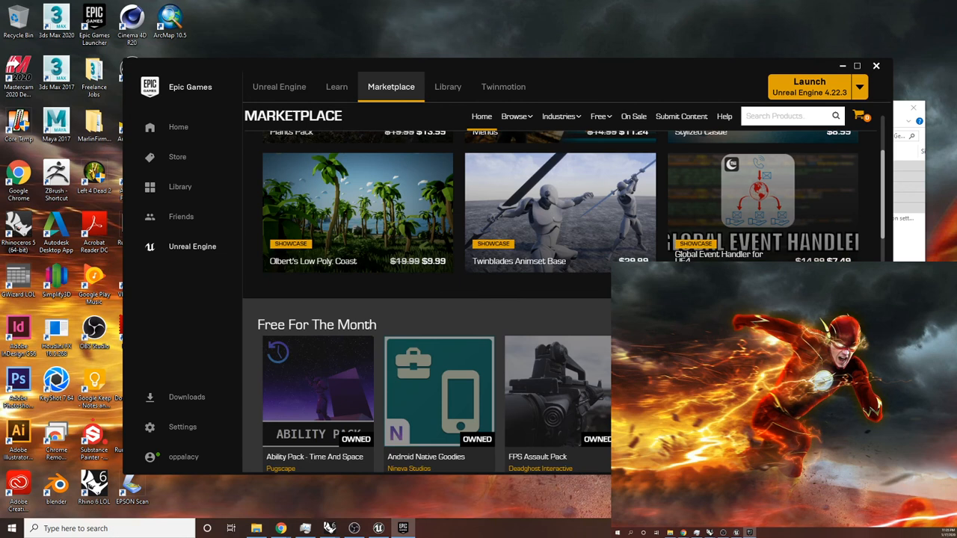
{"action": "scroll", "coordinate": [580, 263], "scroll_direction": "up", "scroll_amount": 3}
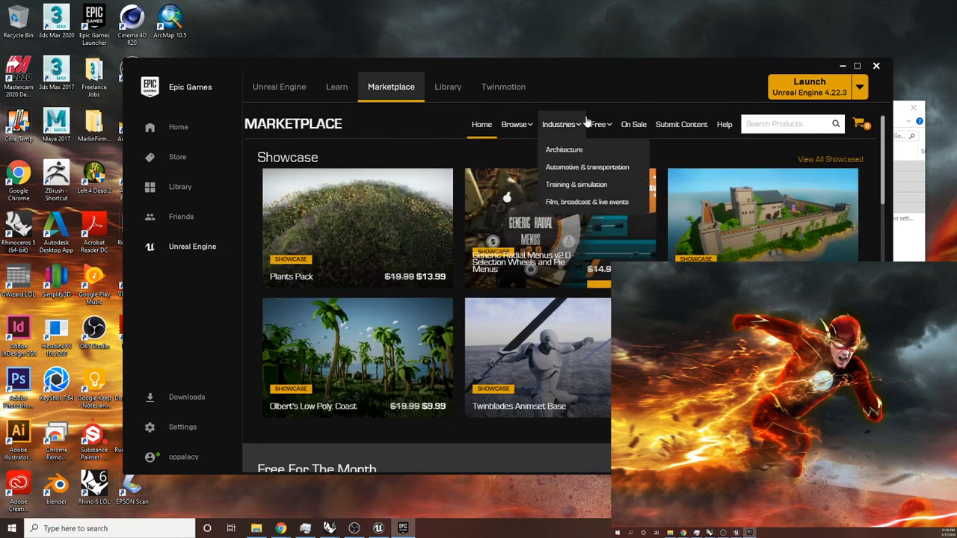
{"action": "left_click", "coordinate": [615, 150]}
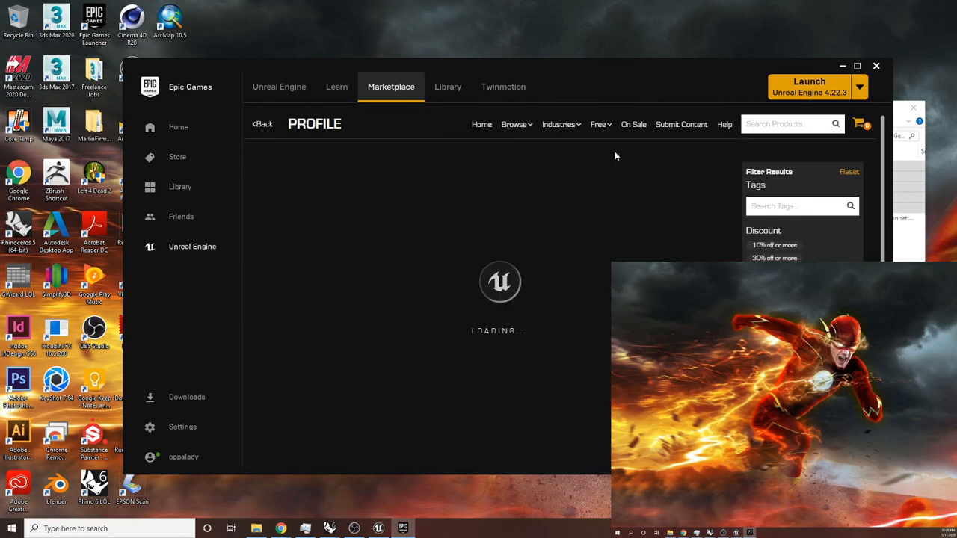
Maximize the launcher and browse the first page of free Epic Games content, looking through materials, environments and plugins
{"action": "scroll", "coordinate": [567, 286], "scroll_direction": "down", "scroll_amount": 3}
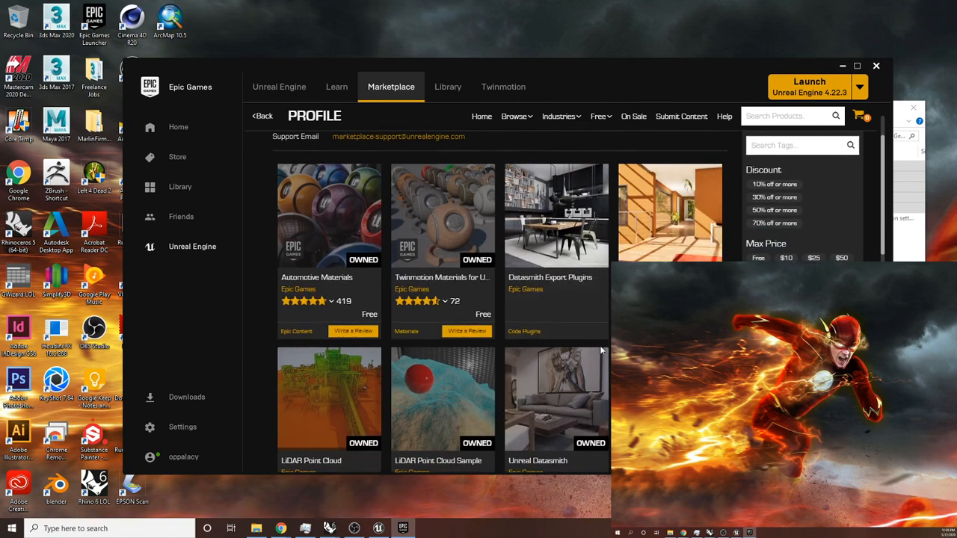
{"action": "scroll", "coordinate": [565, 290], "scroll_direction": "down", "scroll_amount": 5}
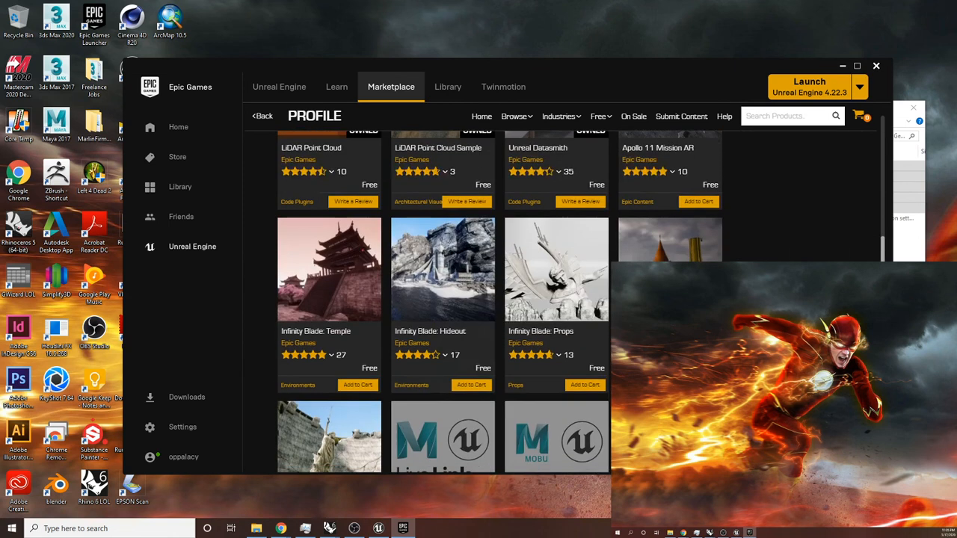
{"action": "scroll", "coordinate": [509, 380], "scroll_direction": "down", "scroll_amount": 1}
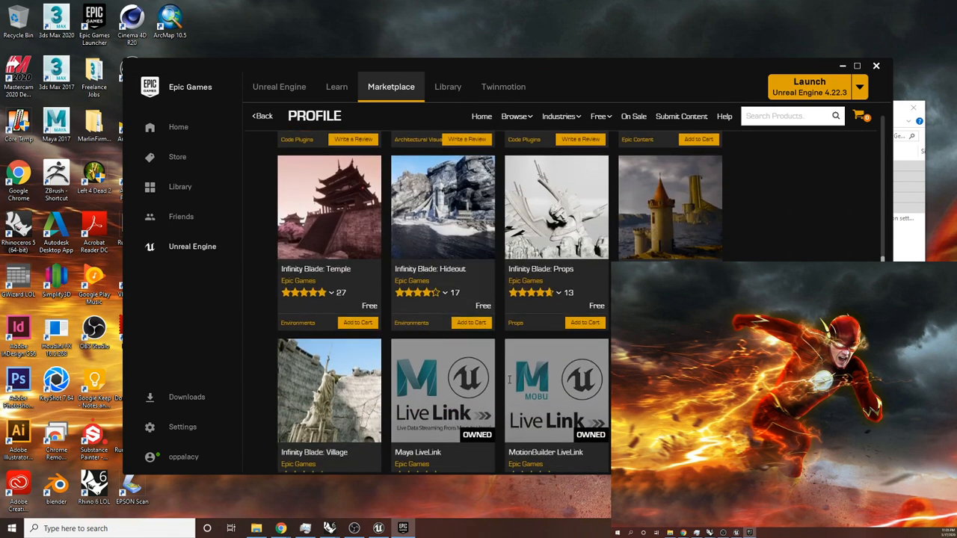
{"action": "left_click", "coordinate": [857, 66]}
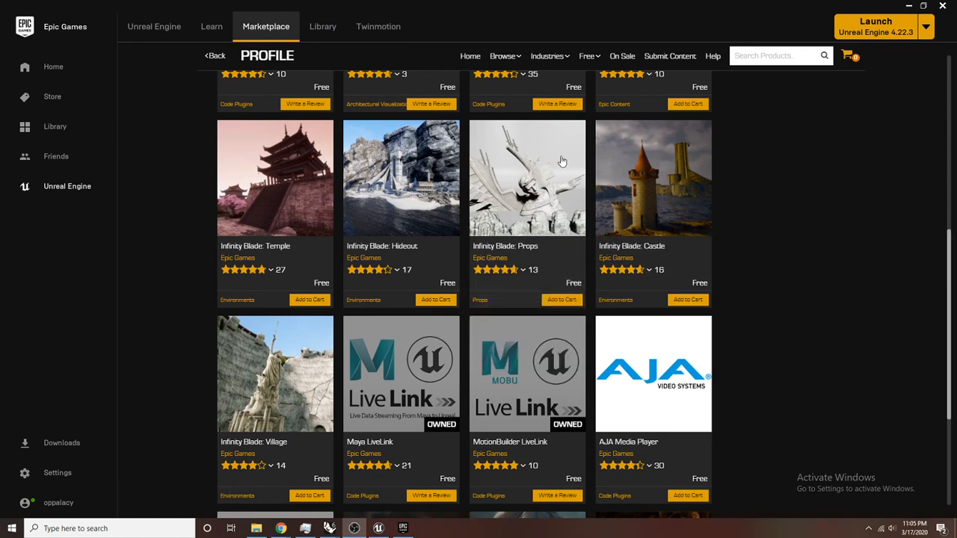
{"action": "scroll", "coordinate": [561, 165], "scroll_direction": "down", "scroll_amount": 3}
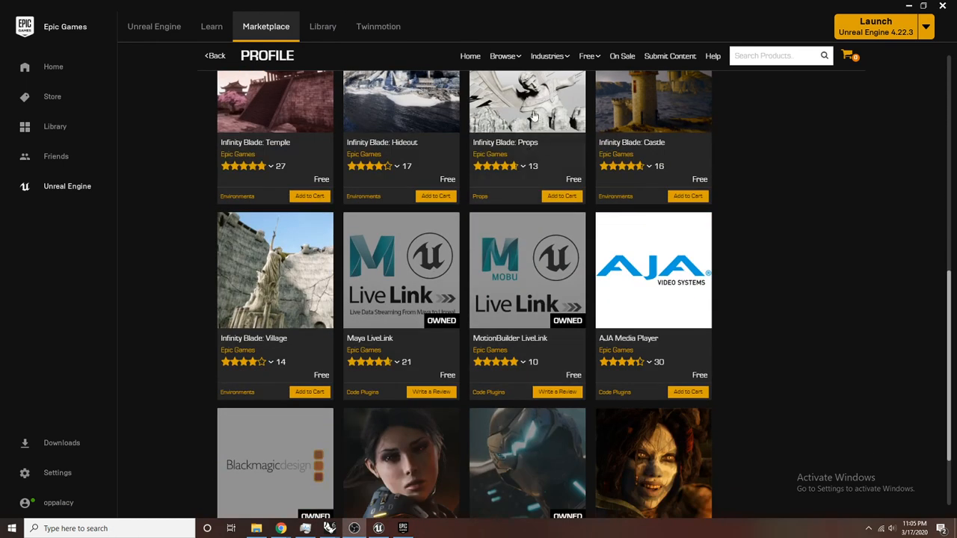
{"action": "scroll", "coordinate": [418, 314], "scroll_direction": "down", "scroll_amount": 1}
{"action": "scroll", "coordinate": [515, 284], "scroll_direction": "down", "scroll_amount": 3}
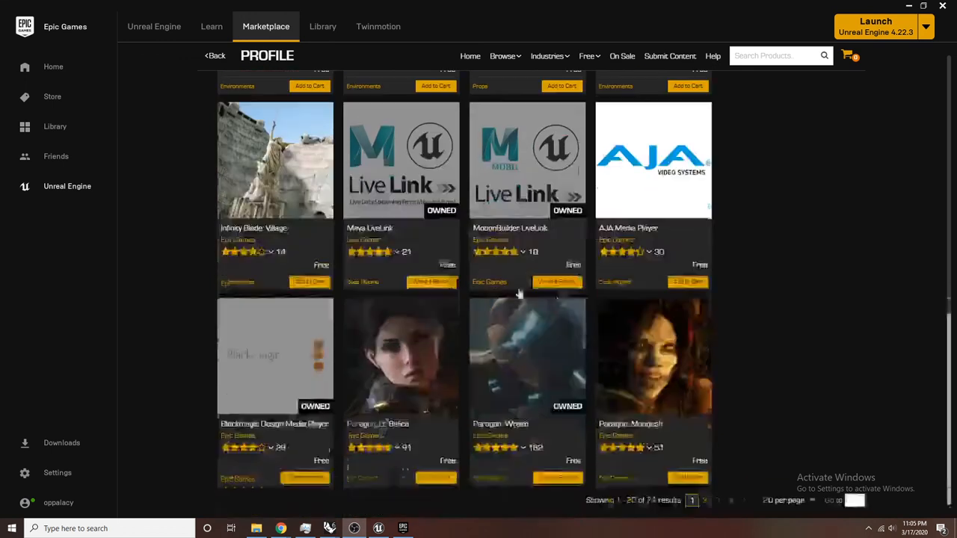
{"action": "scroll", "coordinate": [523, 224], "scroll_direction": "up", "scroll_amount": 8}
{"action": "mouse_move", "coordinate": [584, 58]}
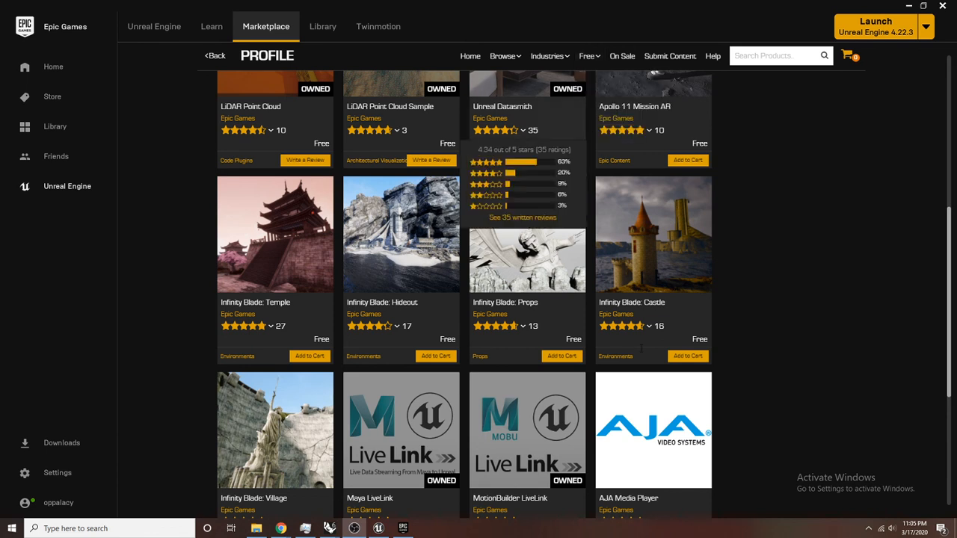
{"action": "scroll", "coordinate": [633, 351], "scroll_direction": "down", "scroll_amount": 2}
{"action": "scroll", "coordinate": [632, 352], "scroll_direction": "down", "scroll_amount": 2}
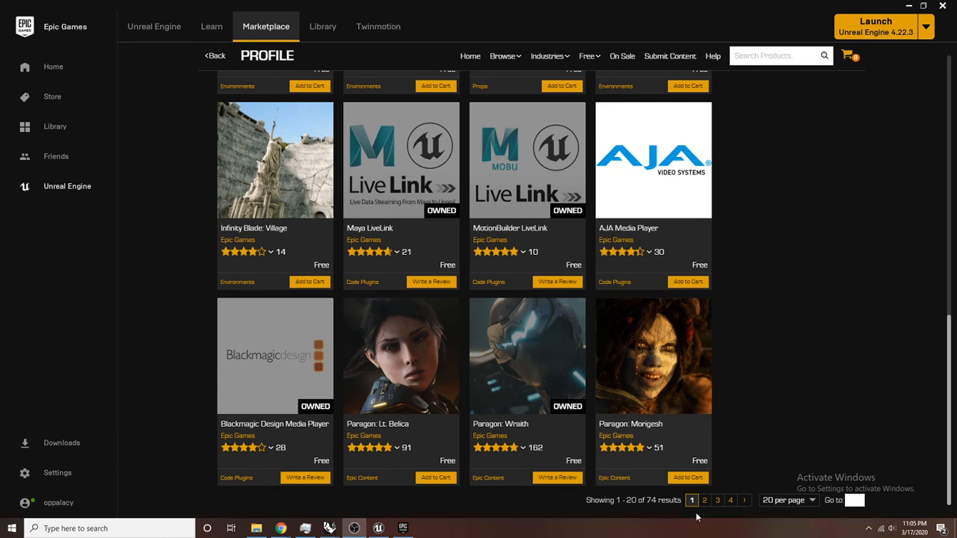
Go to page 4 of the Epic Games content, add Soul: Cave to the cart and browse the page's remaining free items
{"action": "left_click", "coordinate": [730, 501]}
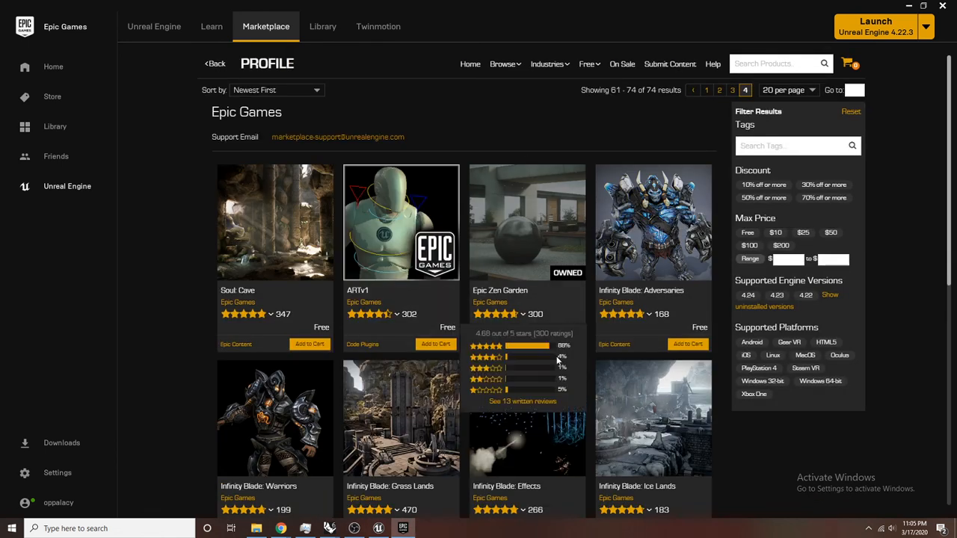
{"action": "scroll", "coordinate": [658, 307], "scroll_direction": "down", "scroll_amount": 1}
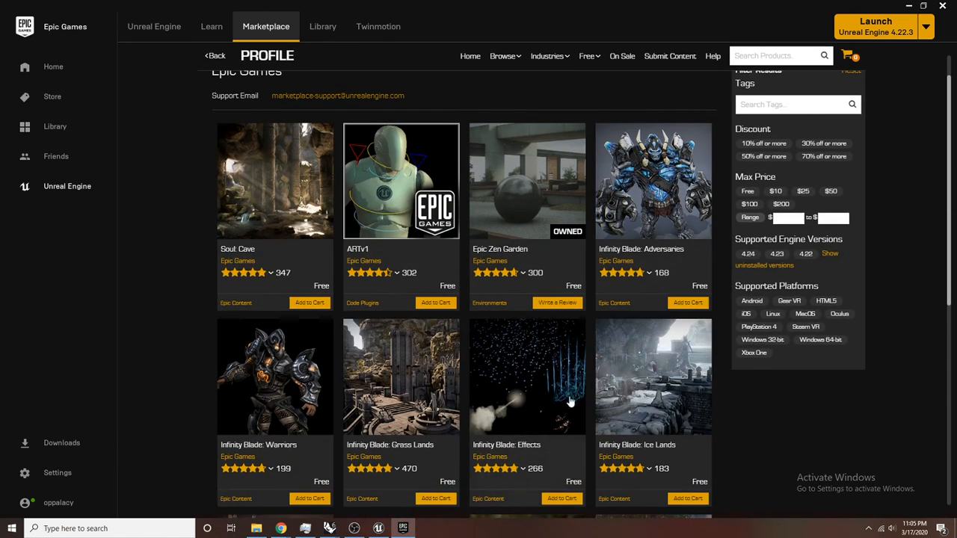
{"action": "scroll", "coordinate": [570, 403], "scroll_direction": "down", "scroll_amount": 2}
{"action": "scroll", "coordinate": [557, 423], "scroll_direction": "down", "scroll_amount": 1}
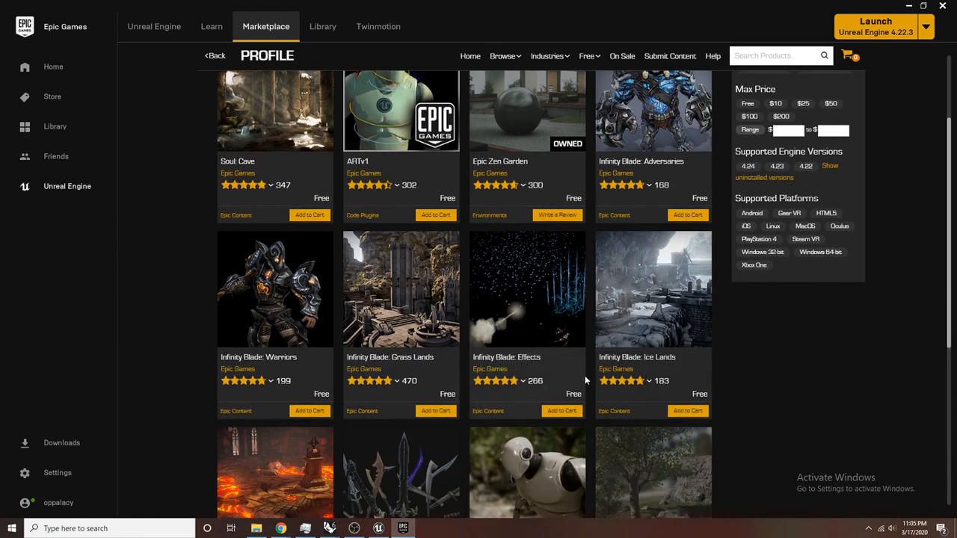
{"action": "scroll", "coordinate": [331, 155], "scroll_direction": "up", "scroll_amount": 1}
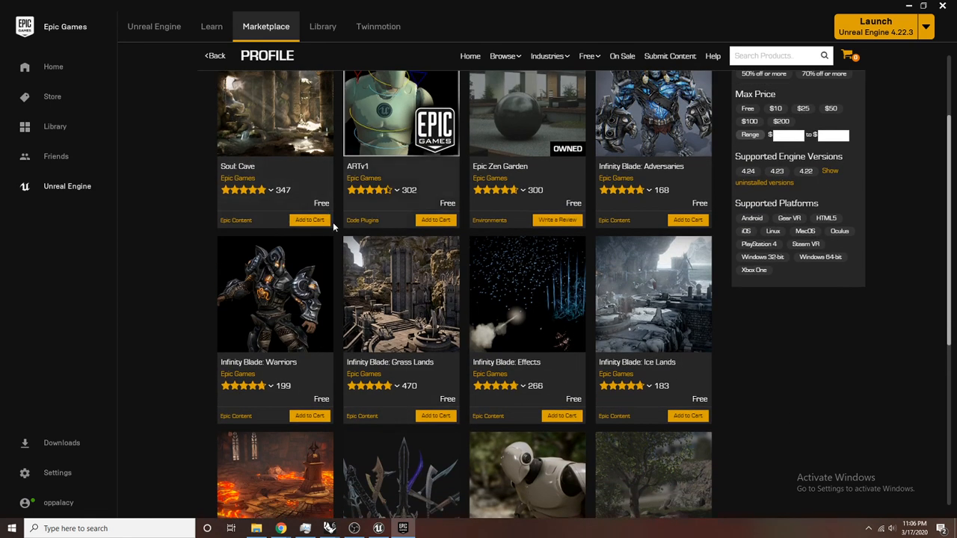
{"action": "left_click", "coordinate": [310, 220]}
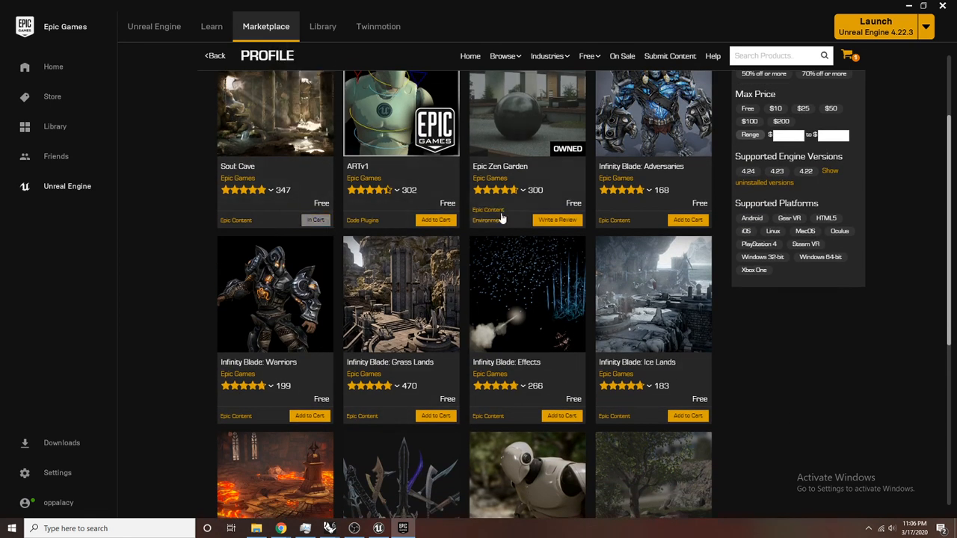
{"action": "scroll", "coordinate": [452, 181], "scroll_direction": "down", "scroll_amount": 1}
{"action": "scroll", "coordinate": [452, 181], "scroll_direction": "down", "scroll_amount": 3}
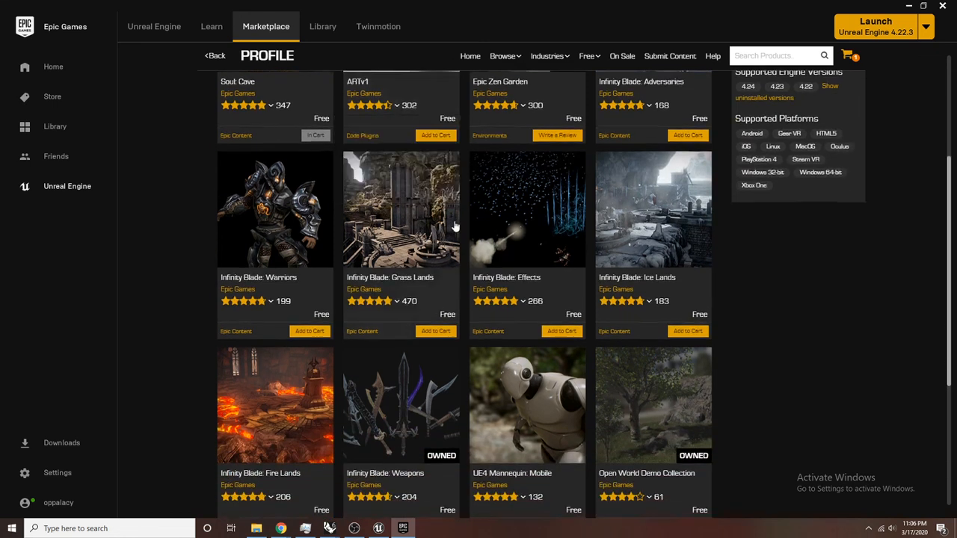
{"action": "scroll", "coordinate": [516, 354], "scroll_direction": "down", "scroll_amount": 2}
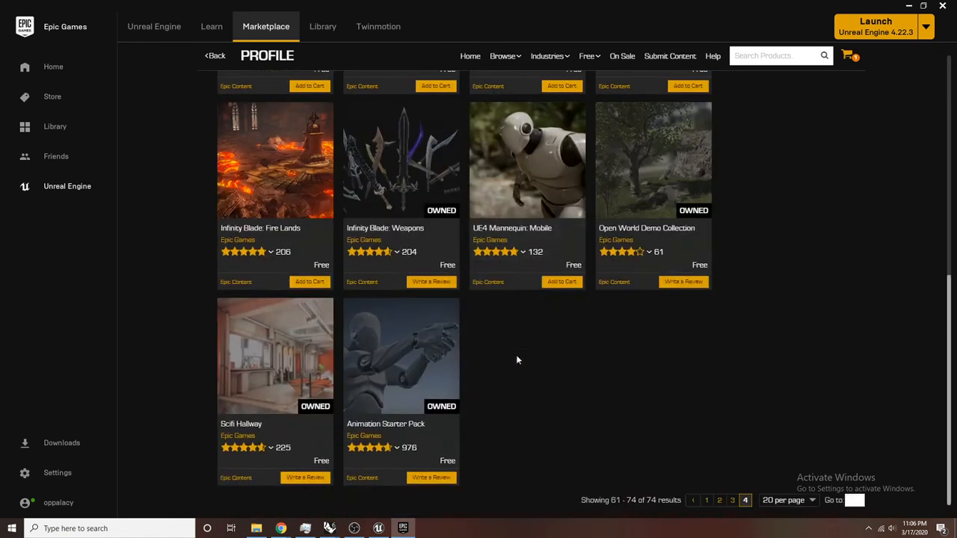
{"action": "scroll", "coordinate": [516, 355], "scroll_direction": "up", "scroll_amount": 5}
{"action": "scroll", "coordinate": [619, 121], "scroll_direction": "up", "scroll_amount": 1}
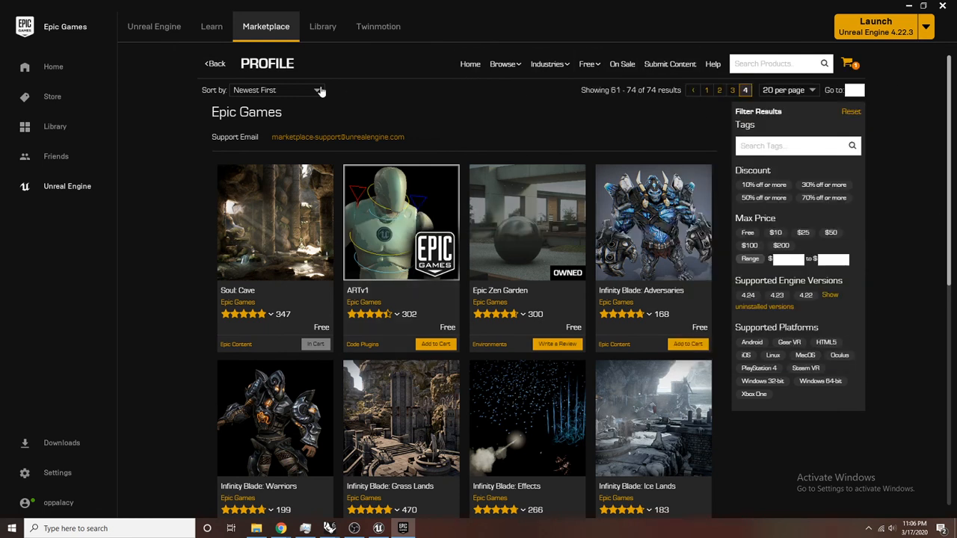
Open the Unreal Engine library and look through the Vault's owned packs, including the Megascans materials, down to the last entries
{"action": "left_click", "coordinate": [323, 26]}
{"action": "scroll", "coordinate": [607, 174], "scroll_direction": "down", "scroll_amount": 15}
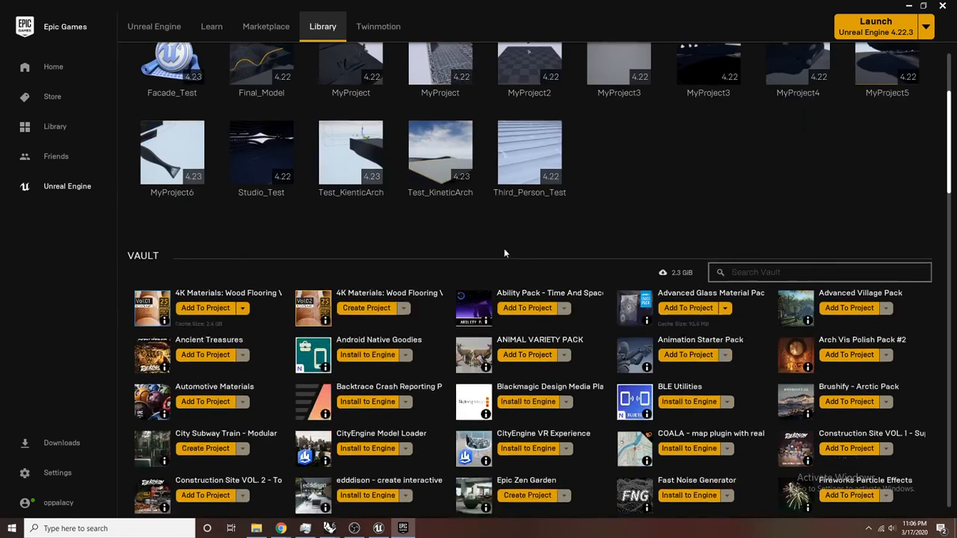
{"action": "scroll", "coordinate": [542, 261], "scroll_direction": "up", "scroll_amount": 1}
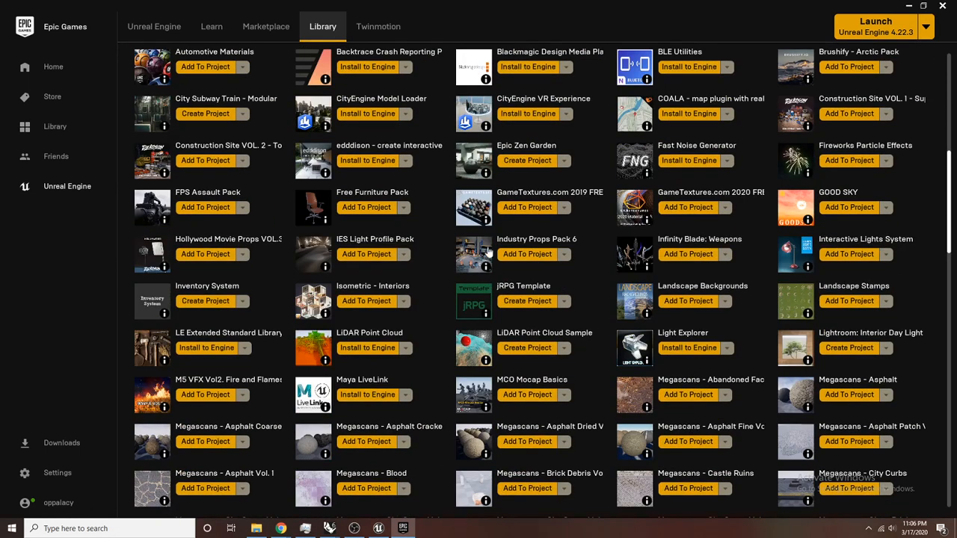
{"action": "scroll", "coordinate": [489, 250], "scroll_direction": "up", "scroll_amount": 2}
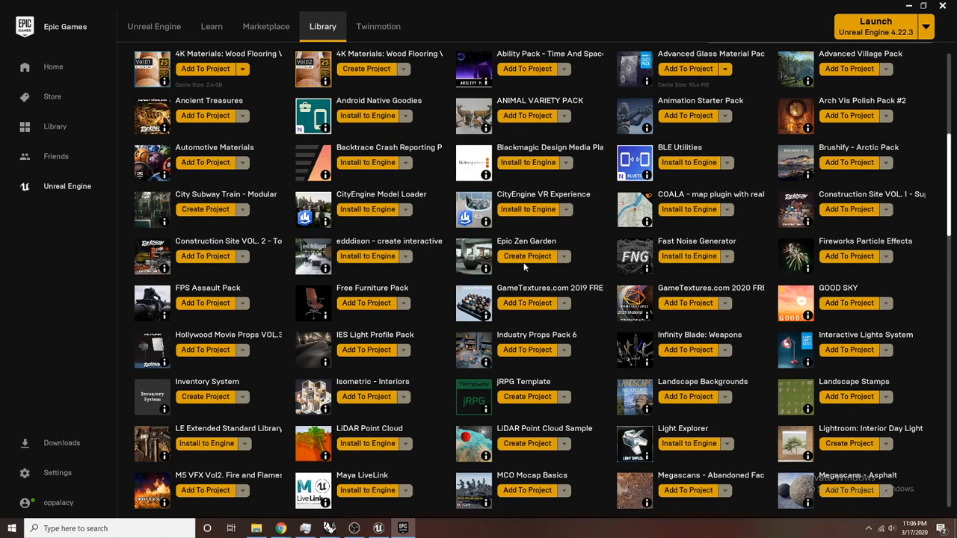
{"action": "scroll", "coordinate": [525, 267], "scroll_direction": "up", "scroll_amount": 1}
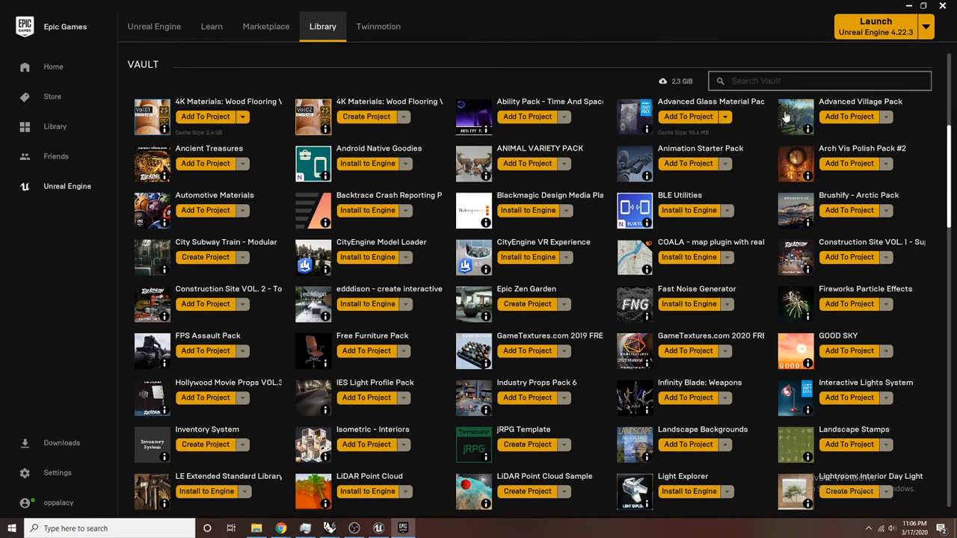
{"action": "scroll", "coordinate": [224, 172], "scroll_direction": "down", "scroll_amount": 6}
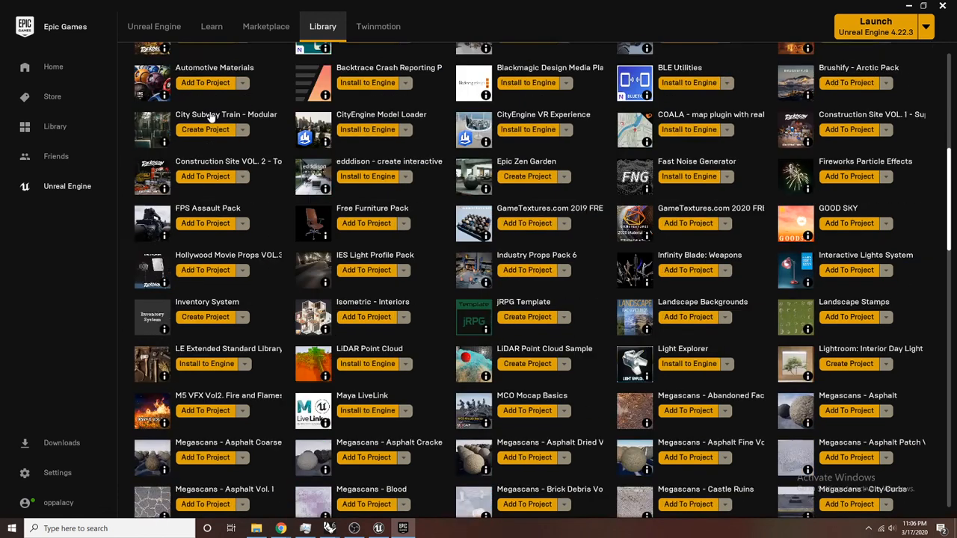
{"action": "scroll", "coordinate": [255, 242], "scroll_direction": "down", "scroll_amount": 5}
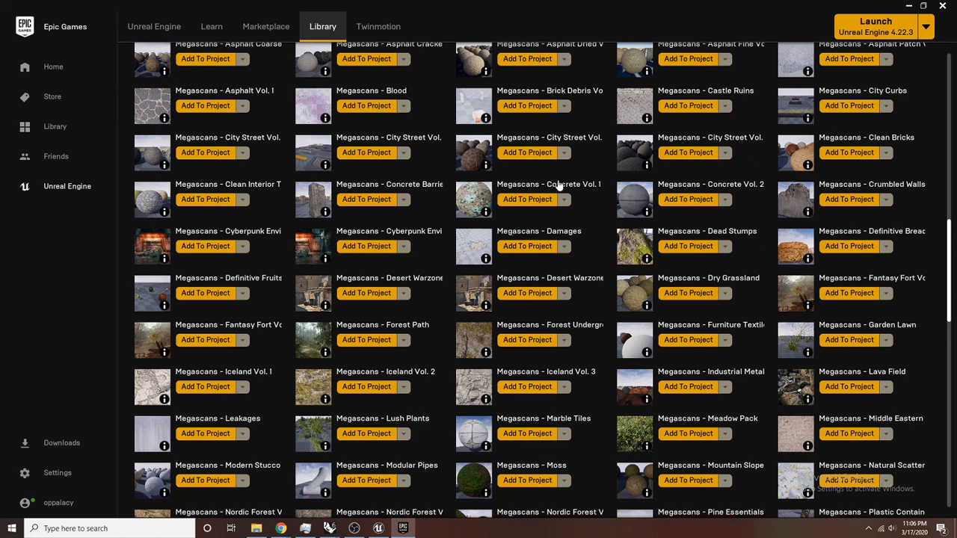
{"action": "scroll", "coordinate": [673, 210], "scroll_direction": "down", "scroll_amount": 4}
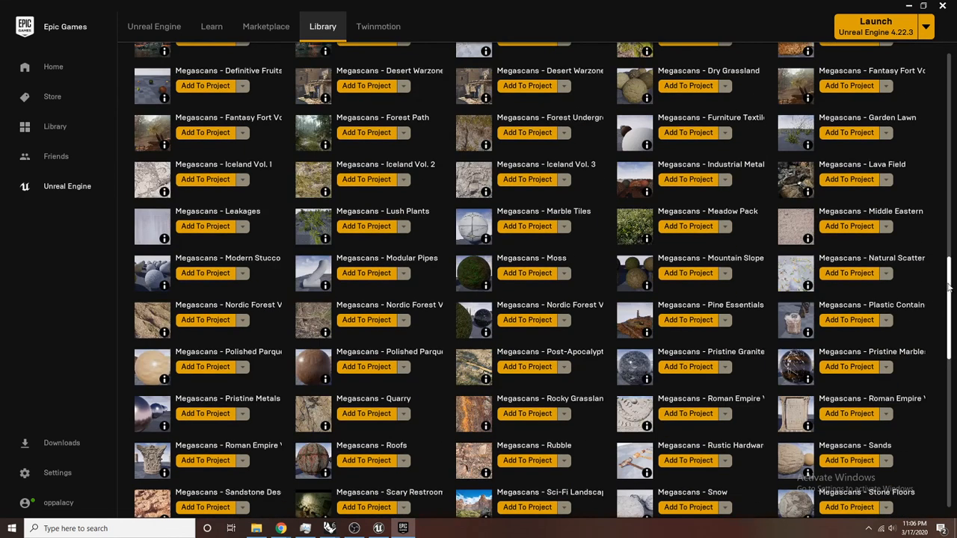
{"action": "left_click_drag", "start_coordinate": [948, 288], "coordinate": [943, 428]}
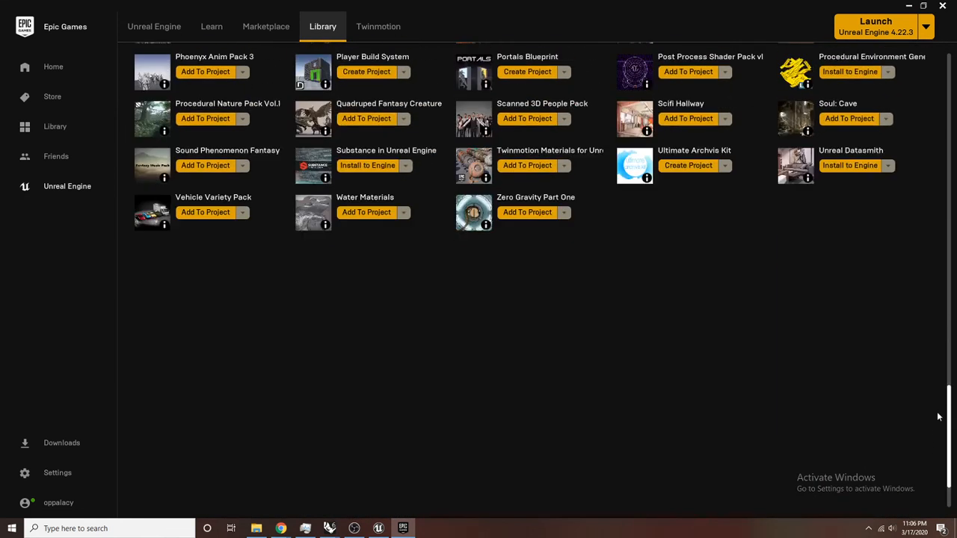
{"action": "scroll", "coordinate": [937, 412], "scroll_direction": "up", "scroll_amount": 3}
Switch to Chrome, return to the "unreal engine textures download" search results and open the Free PBR Materials site
{"action": "mouse_move", "coordinate": [281, 529]}
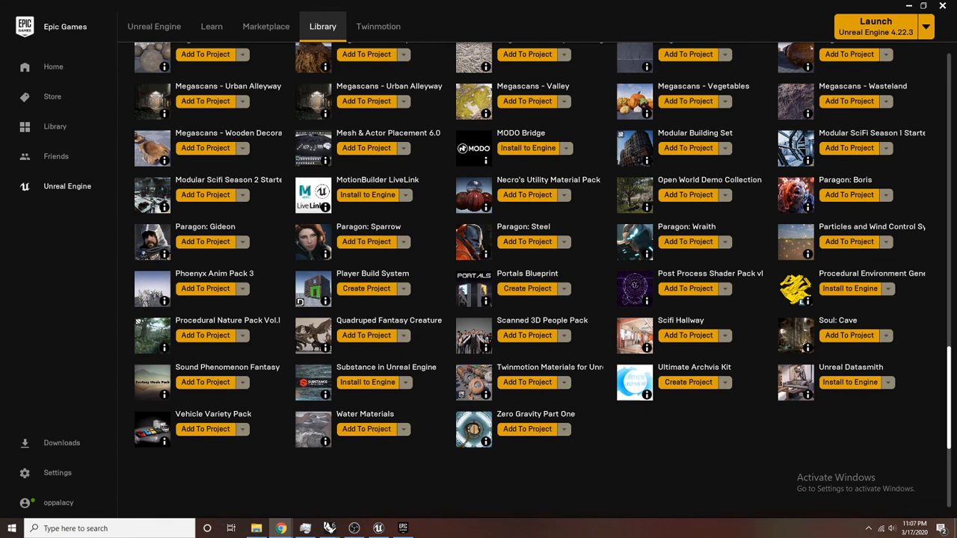
{"action": "left_click_drag", "start_coordinate": [956, 80], "coordinate": [547, 87]}
{"action": "left_click", "coordinate": [404, 75]}
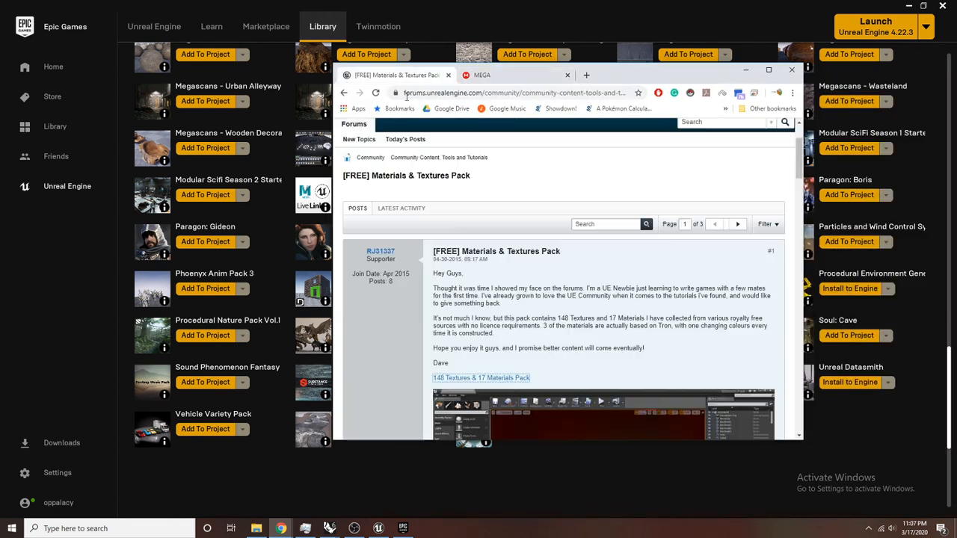
{"action": "left_click", "coordinate": [343, 92]}
{"action": "scroll", "coordinate": [549, 253], "scroll_direction": "down", "scroll_amount": 3}
{"action": "scroll", "coordinate": [549, 253], "scroll_direction": "up", "scroll_amount": 2}
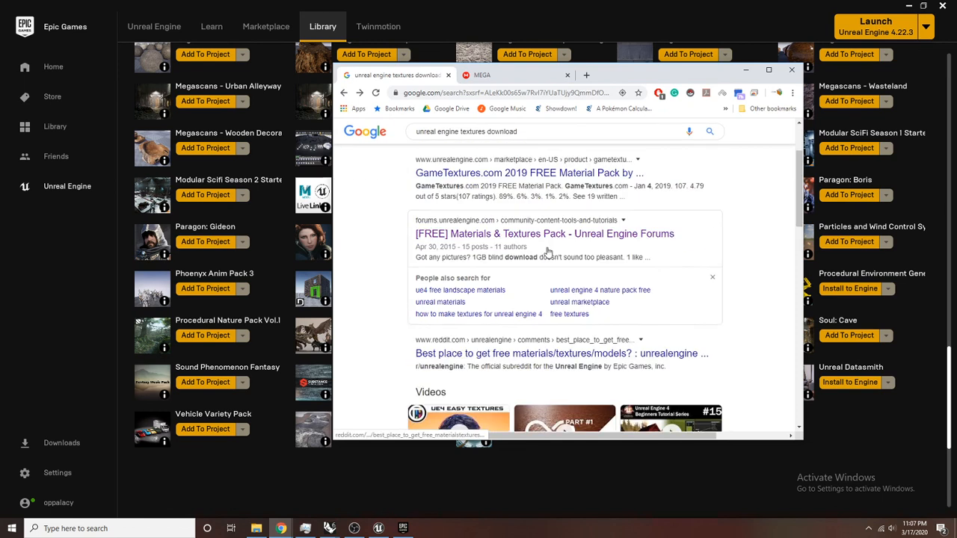
{"action": "scroll", "coordinate": [548, 253], "scroll_direction": "down", "scroll_amount": 5}
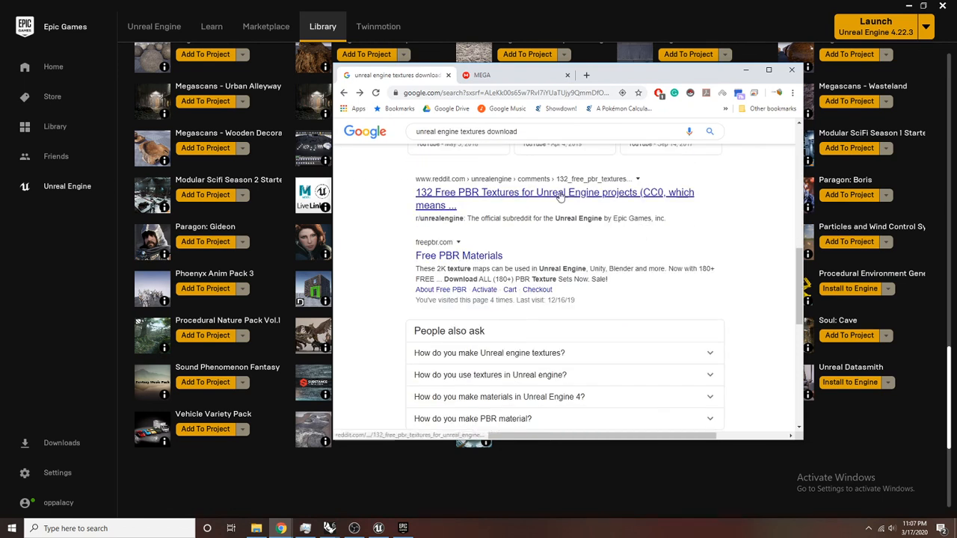
{"action": "left_click", "coordinate": [458, 257]}
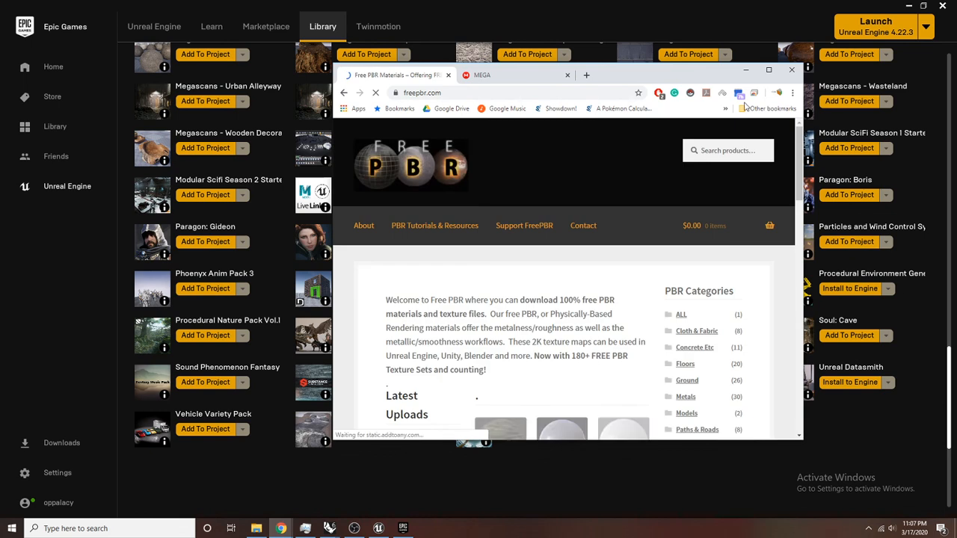
Maximize the browser and look through the FreePBR home page's latest uploads and texture categories
{"action": "left_click", "coordinate": [769, 71]}
{"action": "scroll", "coordinate": [423, 293], "scroll_direction": "down", "scroll_amount": 3}
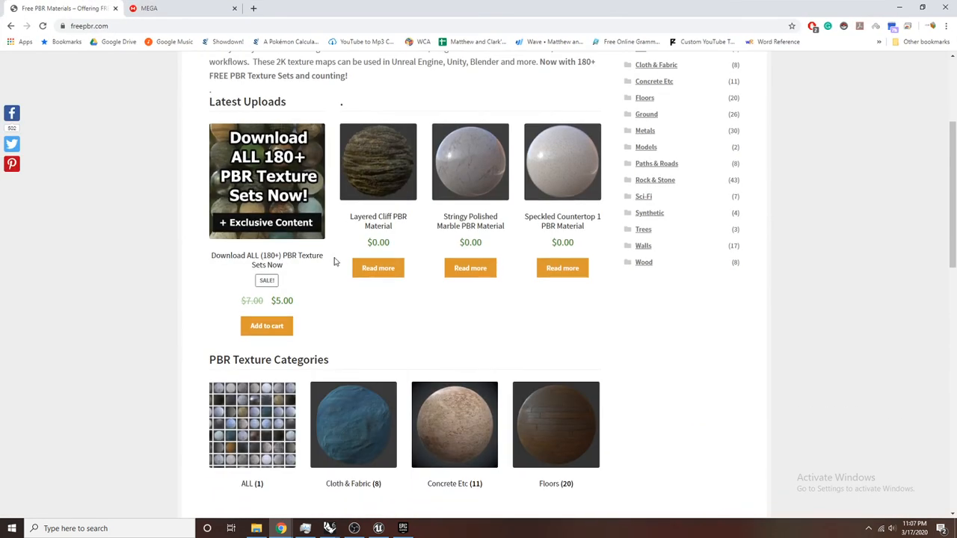
{"action": "scroll", "coordinate": [333, 262], "scroll_direction": "up", "scroll_amount": 3}
{"action": "scroll", "coordinate": [490, 357], "scroll_direction": "down", "scroll_amount": 2}
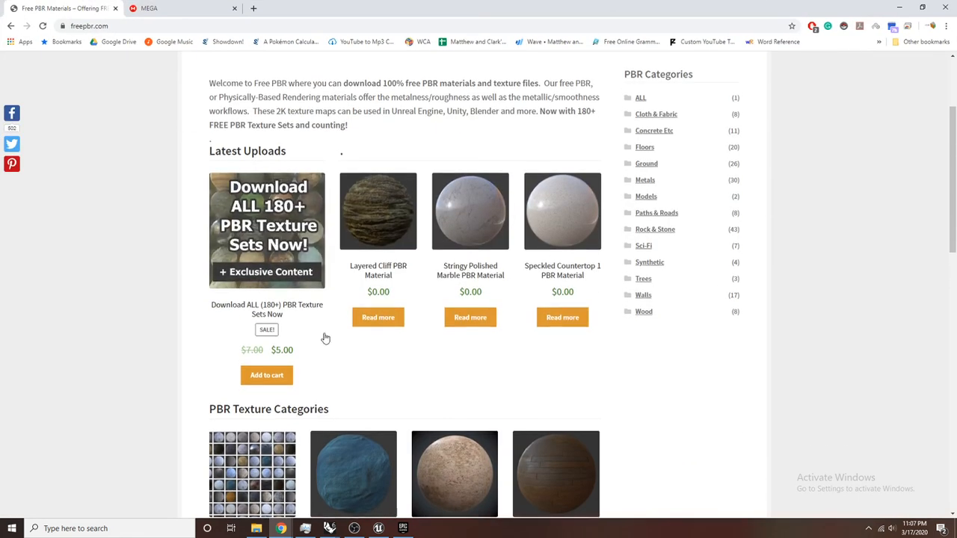
{"action": "scroll", "coordinate": [325, 336], "scroll_direction": "down", "scroll_amount": 6}
{"action": "scroll", "coordinate": [470, 342], "scroll_direction": "down", "scroll_amount": 3}
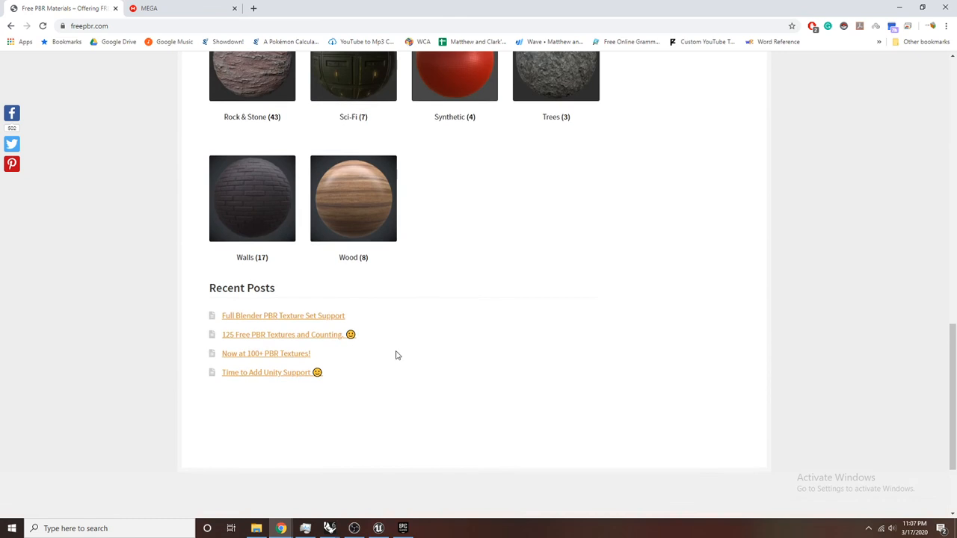
{"action": "scroll", "coordinate": [395, 352], "scroll_direction": "up", "scroll_amount": 10}
{"action": "scroll", "coordinate": [476, 352], "scroll_direction": "up", "scroll_amount": 1}
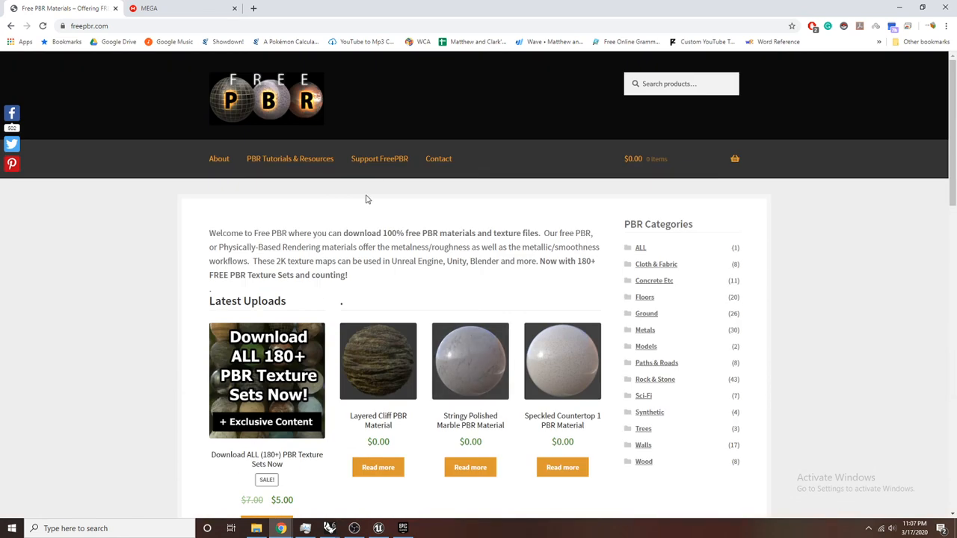
View FreePBR's PBR Tutorials & Resources page and read the About page on texture usage and technical details
{"action": "left_click", "coordinate": [314, 161]}
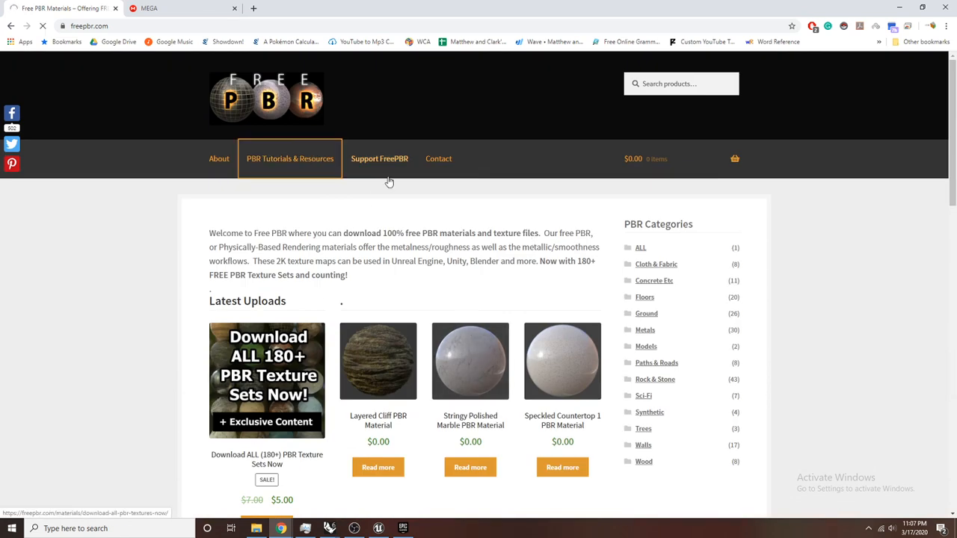
{"action": "scroll", "coordinate": [560, 252], "scroll_direction": "down", "scroll_amount": 6}
{"action": "scroll", "coordinate": [553, 257], "scroll_direction": "up", "scroll_amount": 6}
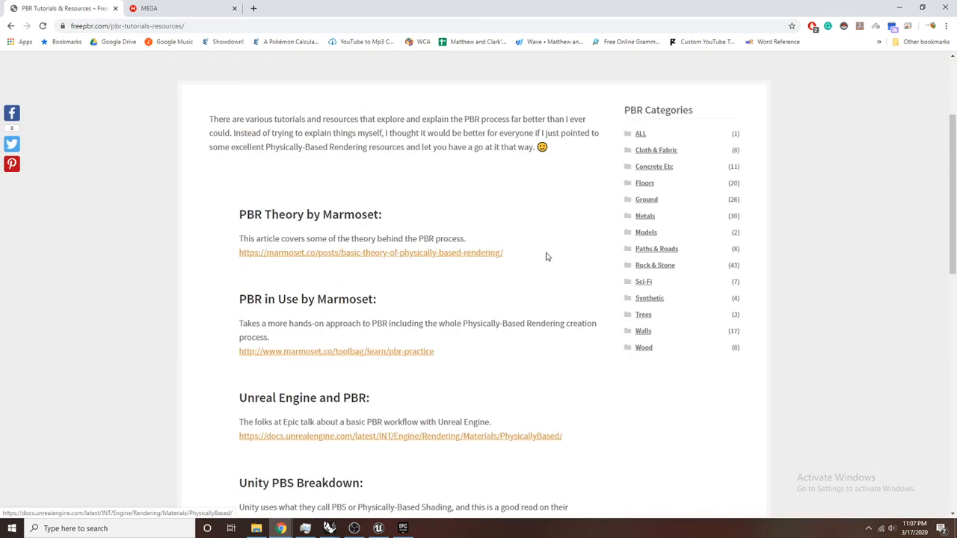
{"action": "left_click", "coordinate": [229, 161]}
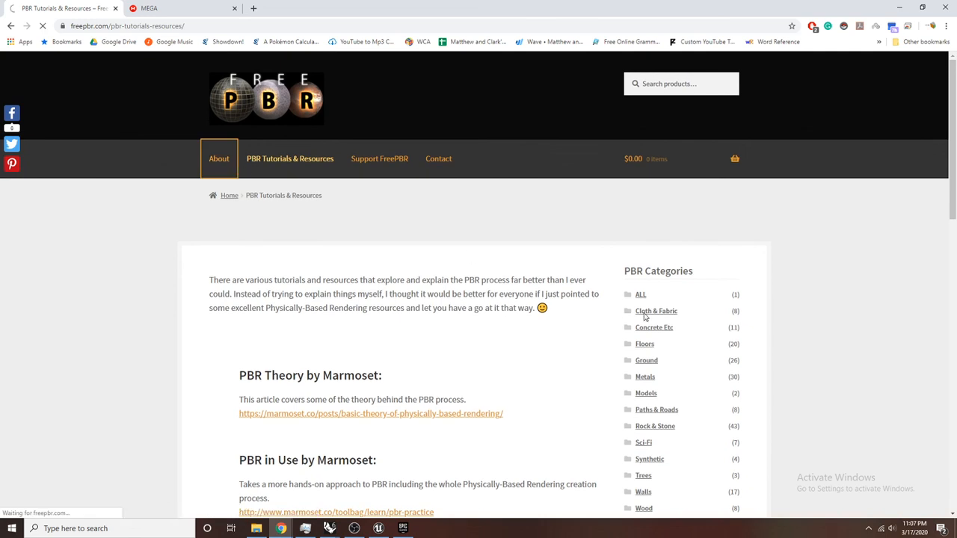
{"action": "scroll", "coordinate": [699, 353], "scroll_direction": "down", "scroll_amount": 3}
{"action": "scroll", "coordinate": [599, 370], "scroll_direction": "down", "scroll_amount": 3}
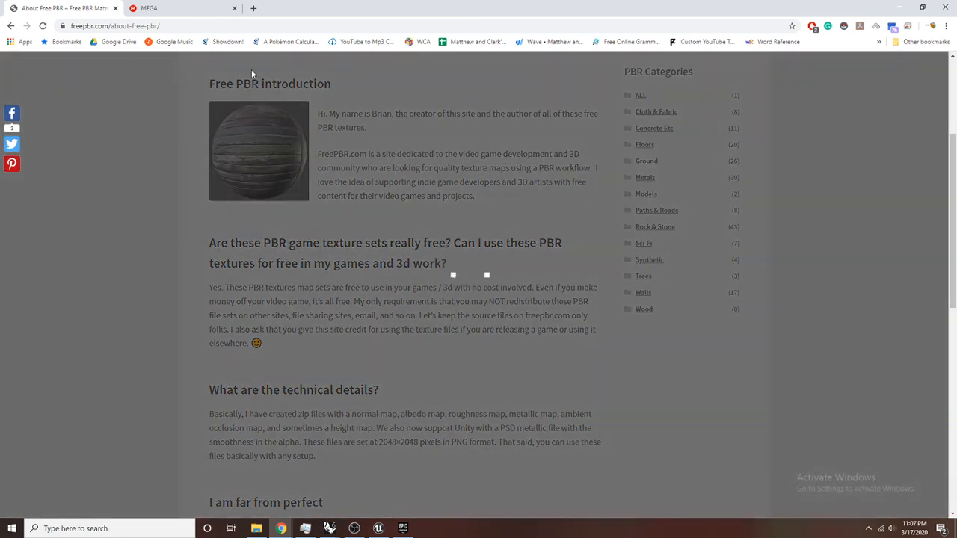
Check the MEGA download page for Materials_Pack.zip, and return to the FreePBR home page
{"action": "left_click", "coordinate": [195, 13]}
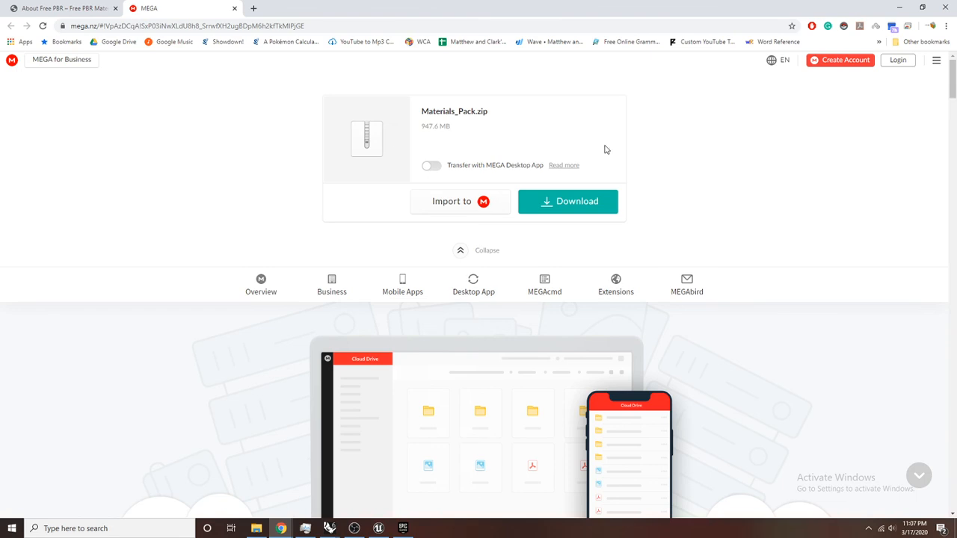
{"action": "left_click", "coordinate": [75, 10]}
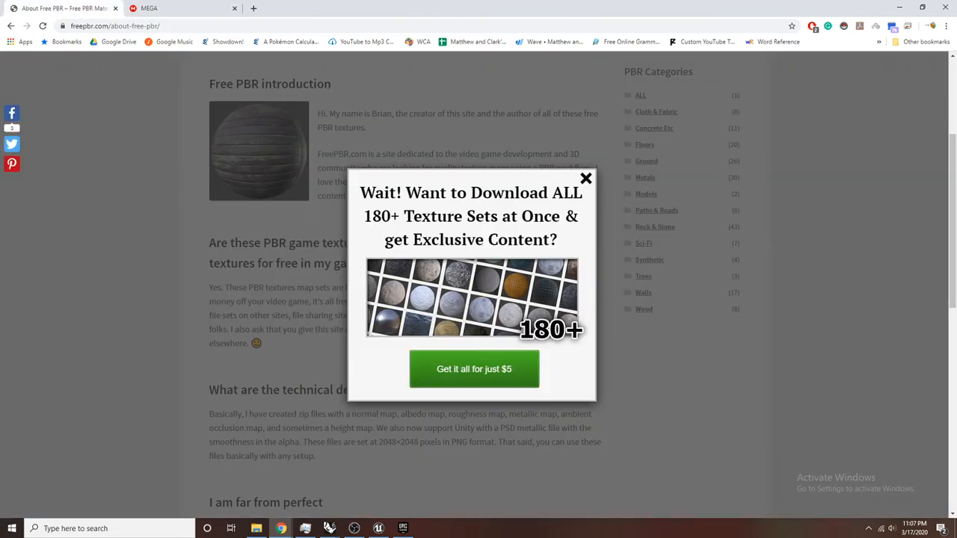
{"action": "left_click", "coordinate": [11, 25]}
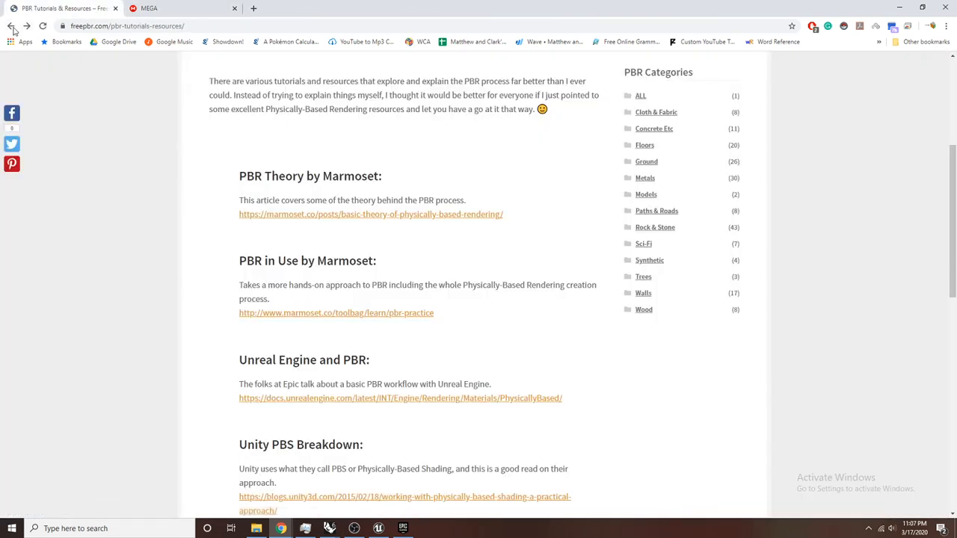
{"action": "left_click", "coordinate": [10, 25]}
Switch to File Explorer and navigate up from the Generic Concrete texture folder to My Drive
{"action": "left_click", "coordinate": [256, 529]}
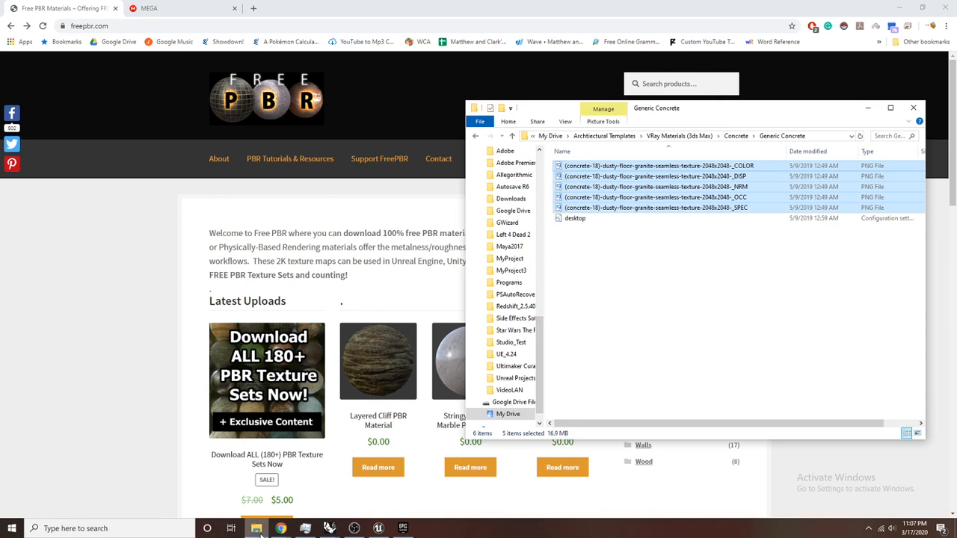
{"action": "left_click", "coordinate": [671, 328]}
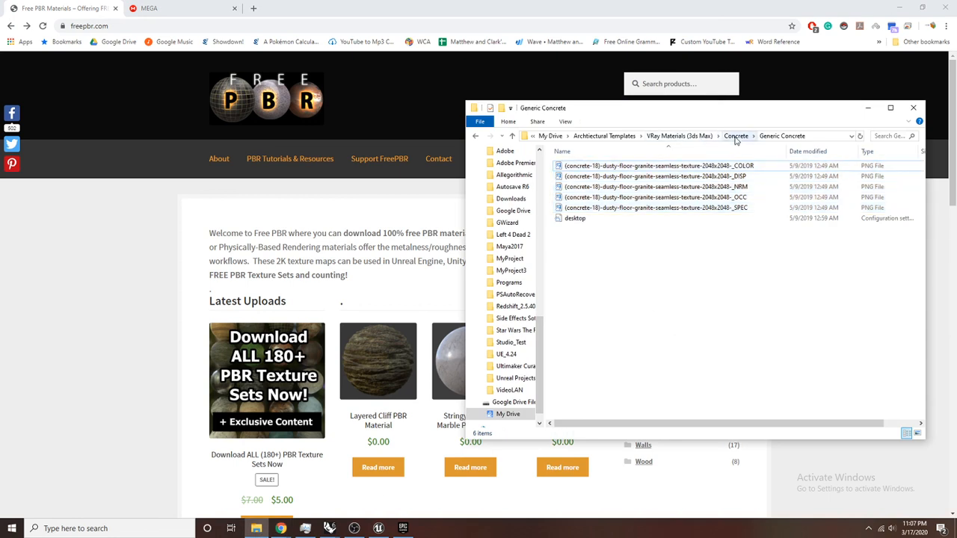
{"action": "left_click", "coordinate": [734, 136]}
{"action": "left_click", "coordinate": [703, 136]}
{"action": "left_click", "coordinate": [635, 136]}
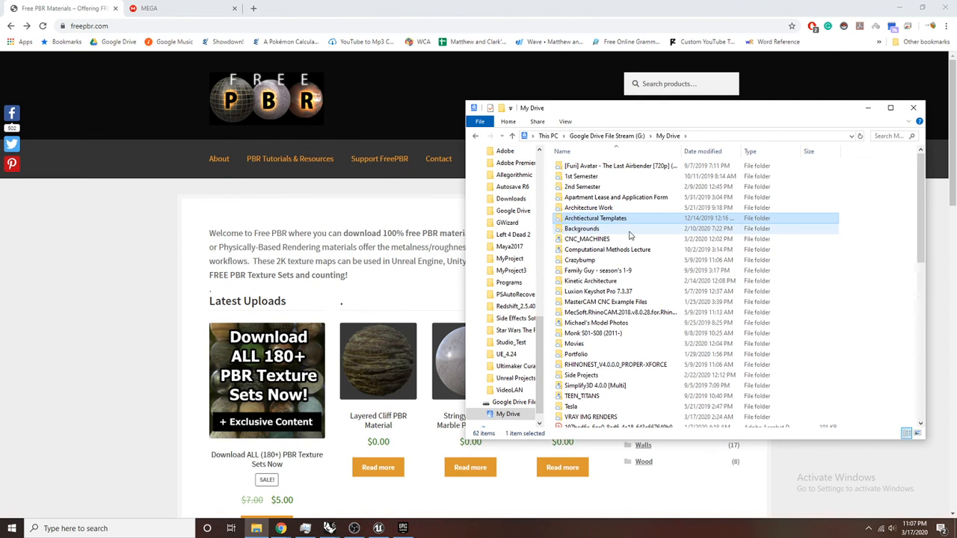
Look through My Drive, open the Archtiectural Templates folder, and go into its UE4 Materials folder
{"action": "left_click", "coordinate": [627, 271]}
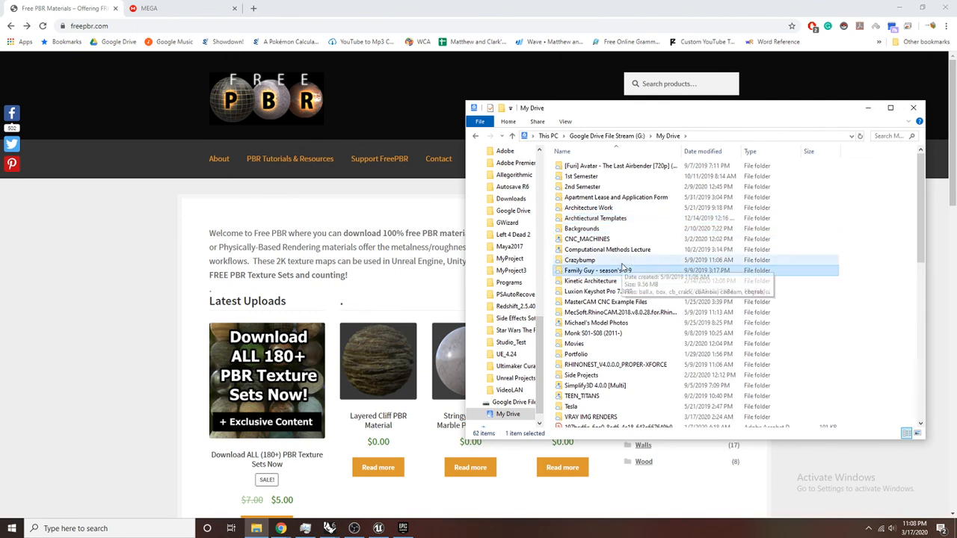
{"action": "scroll", "coordinate": [621, 277], "scroll_direction": "down", "scroll_amount": 3}
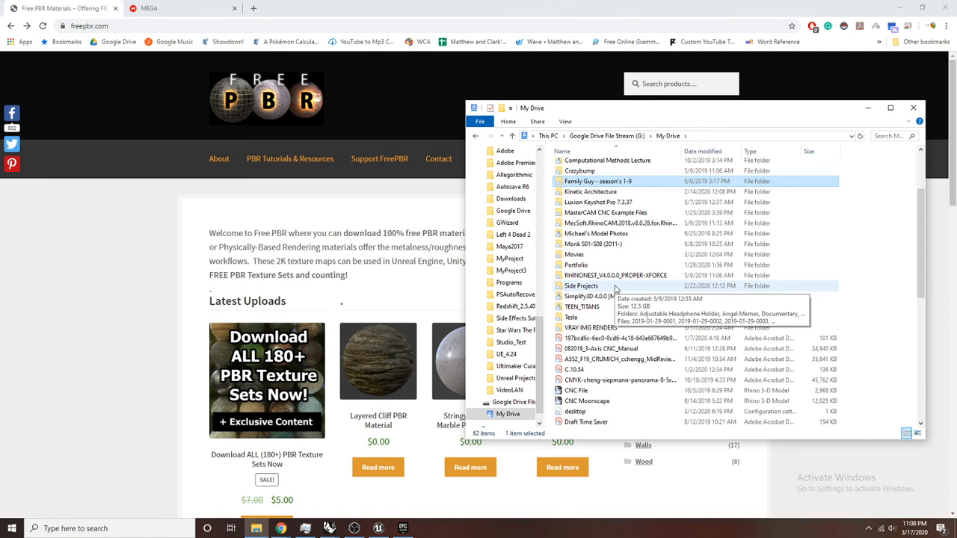
{"action": "scroll", "coordinate": [615, 289], "scroll_direction": "up", "scroll_amount": 1}
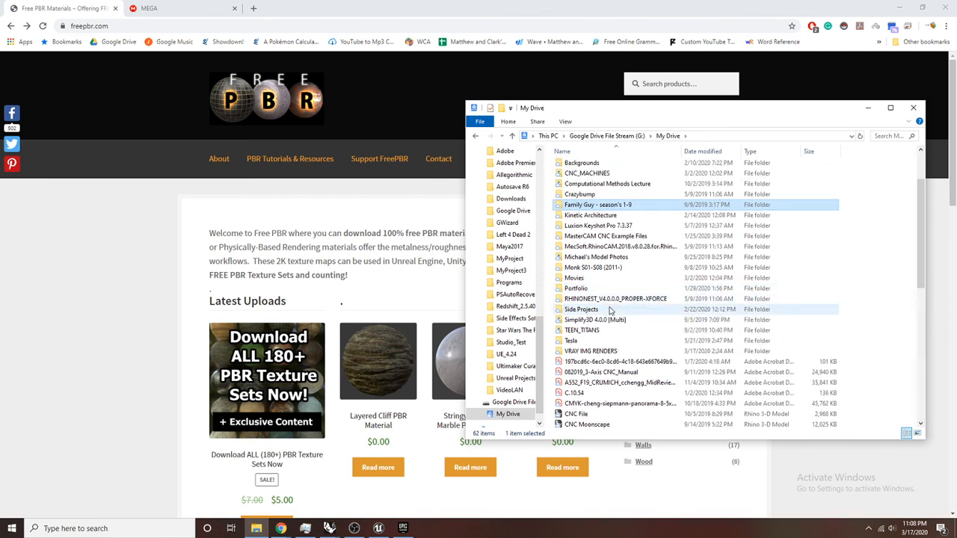
{"action": "scroll", "coordinate": [636, 198], "scroll_direction": "up", "scroll_amount": 2}
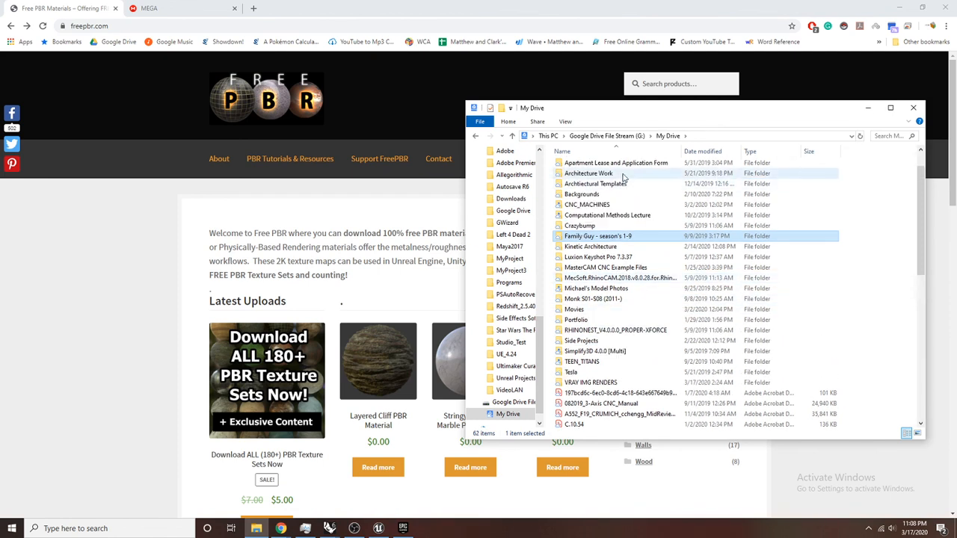
{"action": "double_click", "coordinate": [591, 218]}
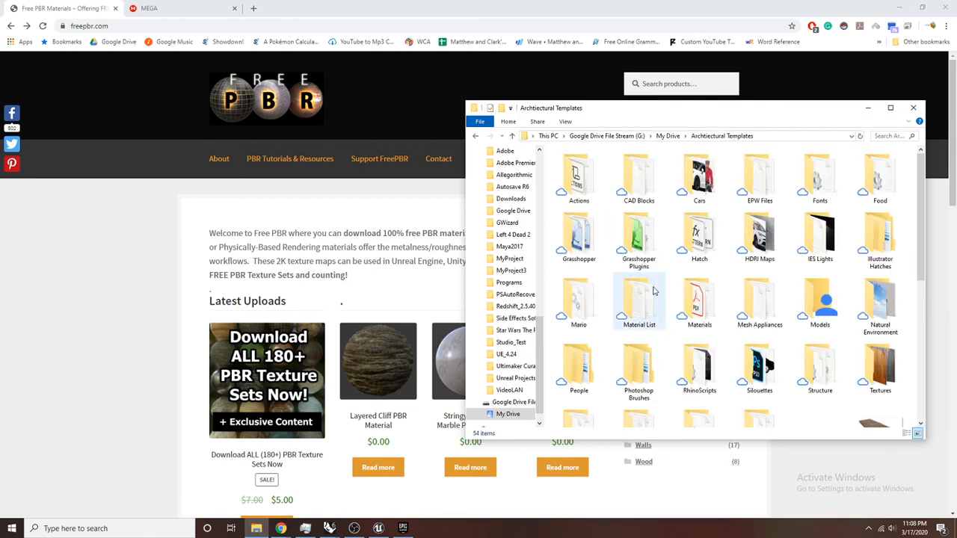
{"action": "scroll", "coordinate": [641, 240], "scroll_direction": "down", "scroll_amount": 5}
{"action": "scroll", "coordinate": [660, 273], "scroll_direction": "up", "scroll_amount": 4}
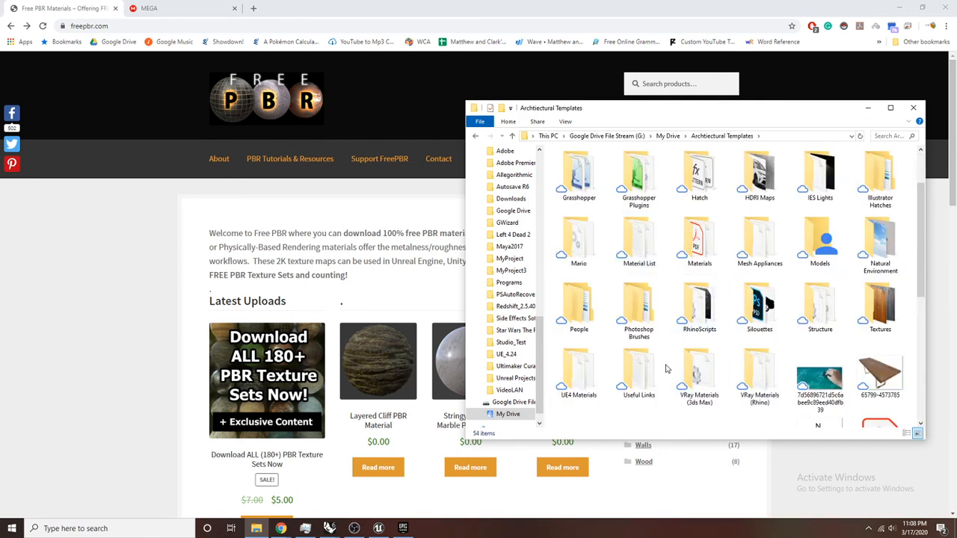
{"action": "double_click", "coordinate": [580, 374]}
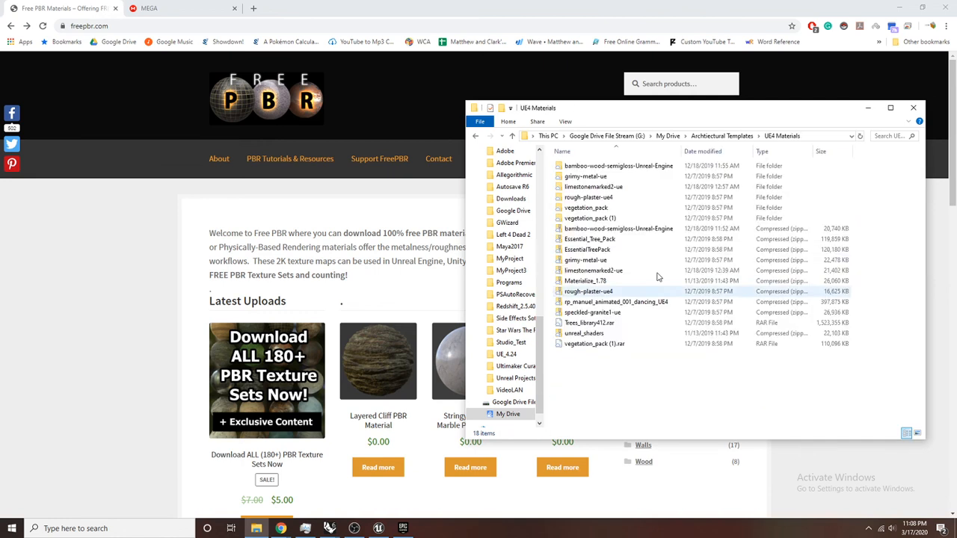
Open the vegetation_pack folder, check the contents of its Config subfolder, and return to vegetation_pack
{"action": "double_click", "coordinate": [636, 212]}
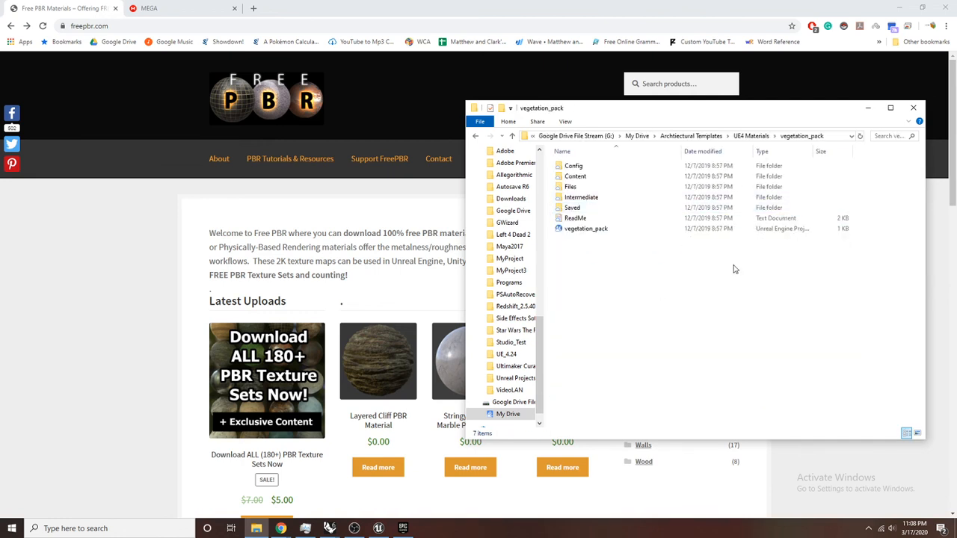
{"action": "left_click", "coordinate": [634, 229]}
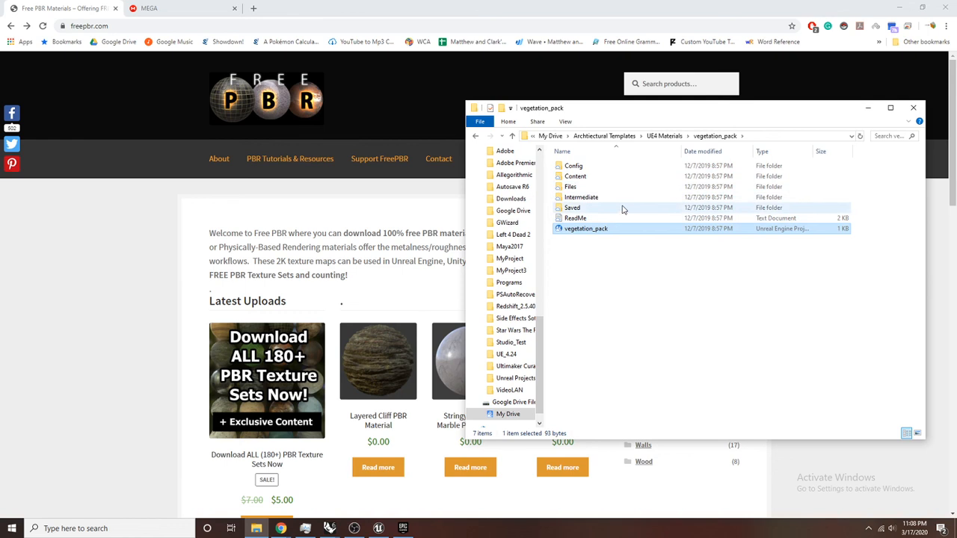
{"action": "double_click", "coordinate": [617, 166]}
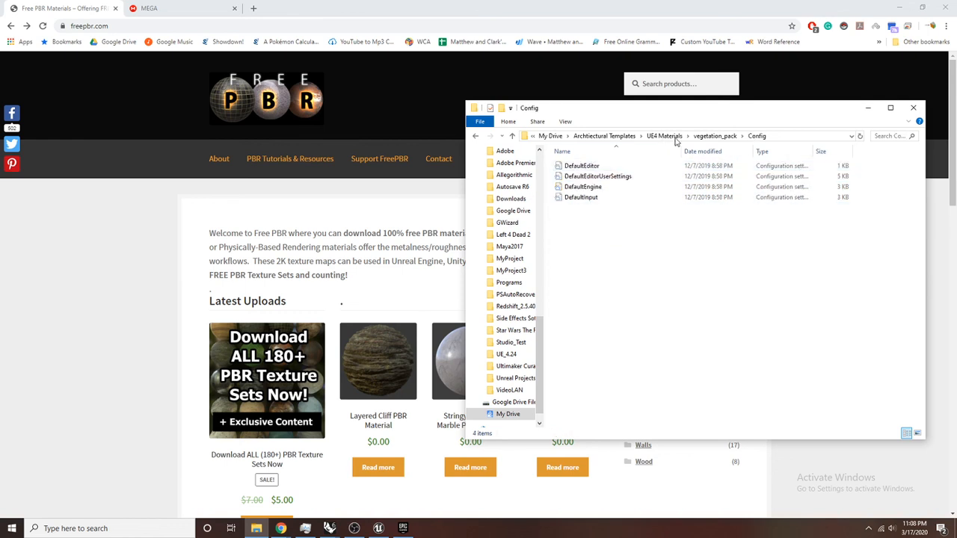
{"action": "left_click", "coordinate": [703, 137]}
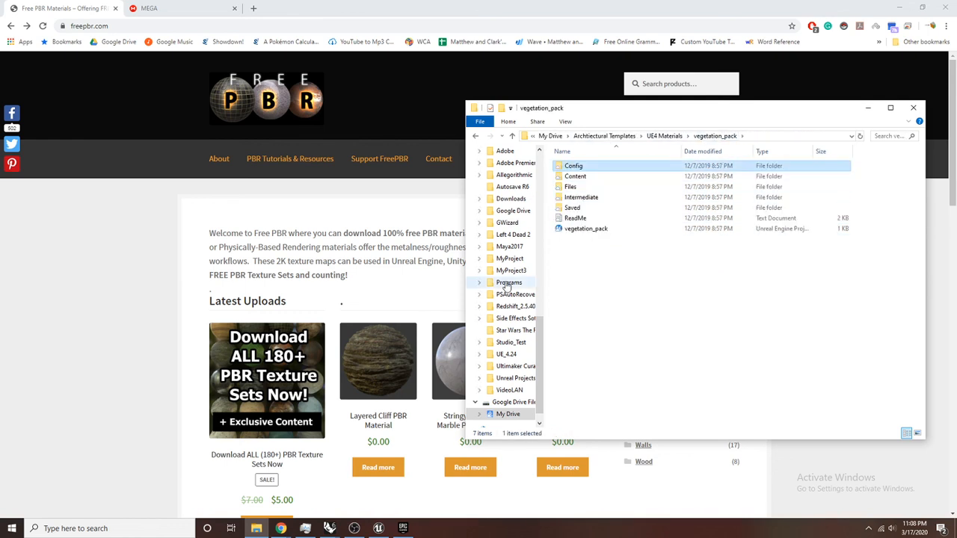
Switch to Unreal Editor and activate Foliage mode, viewing the building's roof and facade in the viewport
{"action": "mouse_move", "coordinate": [355, 528]}
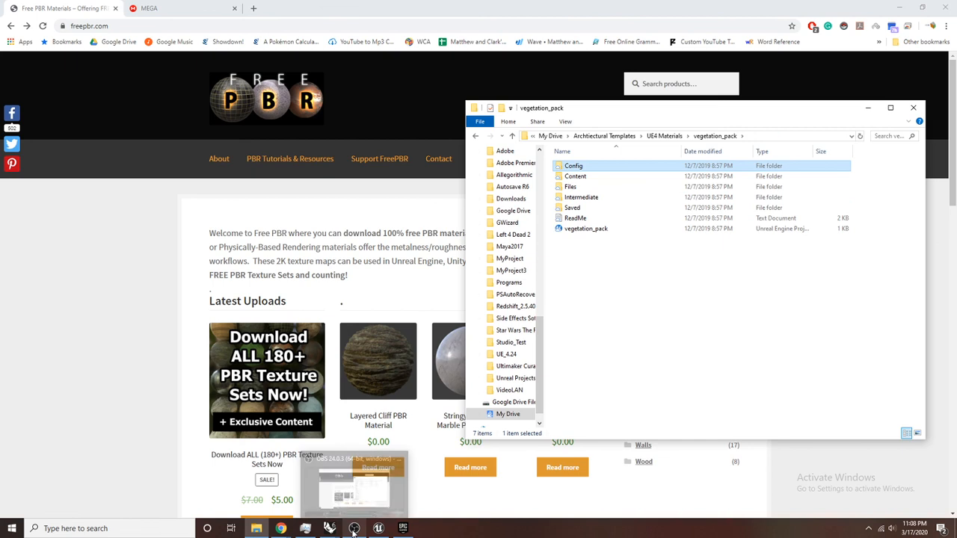
{"action": "left_click", "coordinate": [379, 529]}
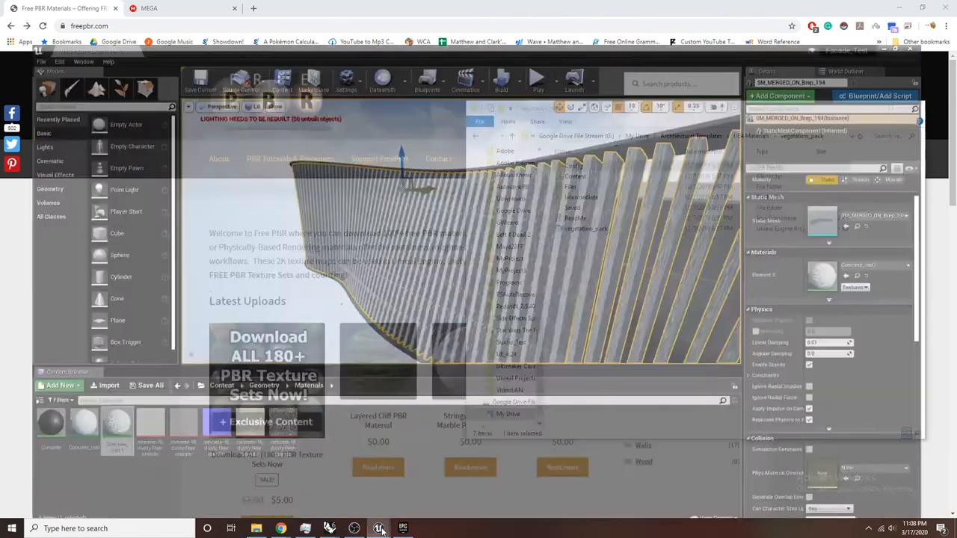
{"action": "right_click", "coordinate": [91, 410]}
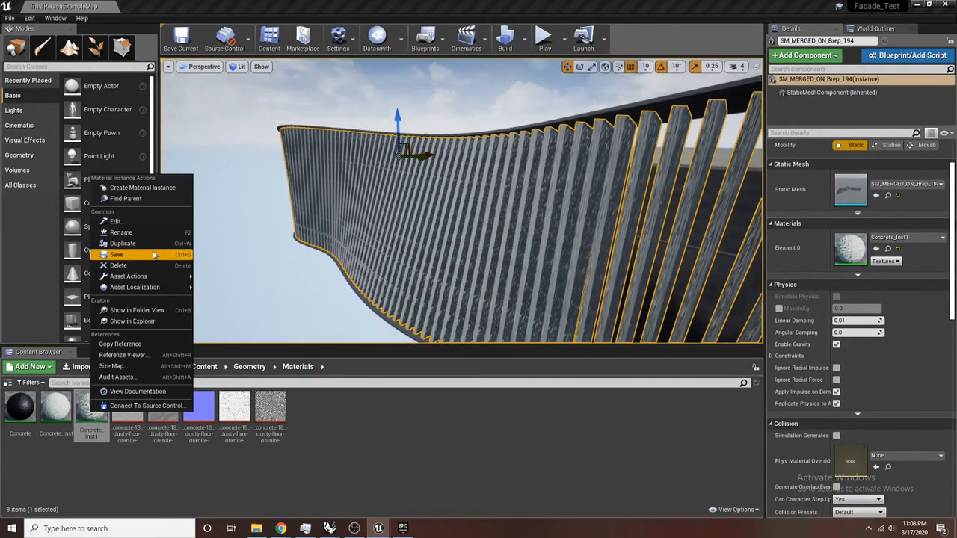
{"action": "left_click", "coordinate": [484, 409]}
{"action": "mouse_move", "coordinate": [475, 113]}
{"action": "right_mouse_down"}
{"action": "mouse_move", "coordinate": [472, 138]}
{"action": "mouse_move", "coordinate": [472, 112]}
{"action": "right_mouse_up"}
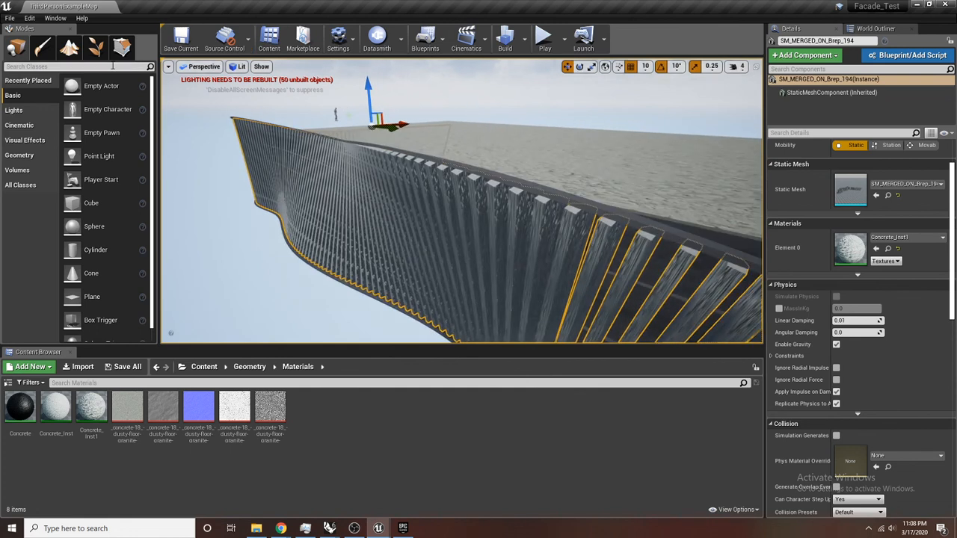
{"action": "left_click", "coordinate": [96, 48]}
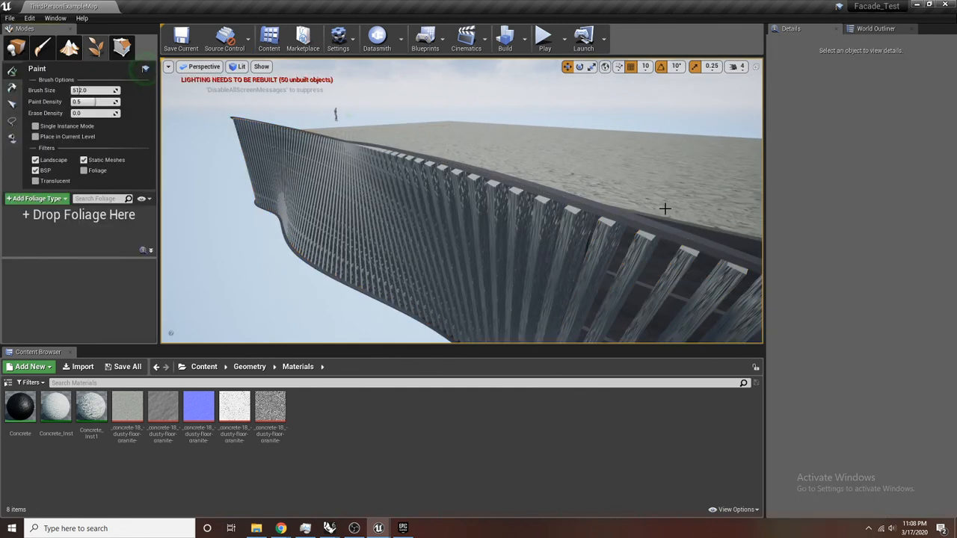
{"action": "mouse_move", "coordinate": [639, 201]}
{"action": "right_mouse_down"}
{"action": "mouse_move", "coordinate": [625, 199]}
{"action": "mouse_move", "coordinate": [634, 204]}
{"action": "right_mouse_up"}
{"action": "key", "text": "d"}
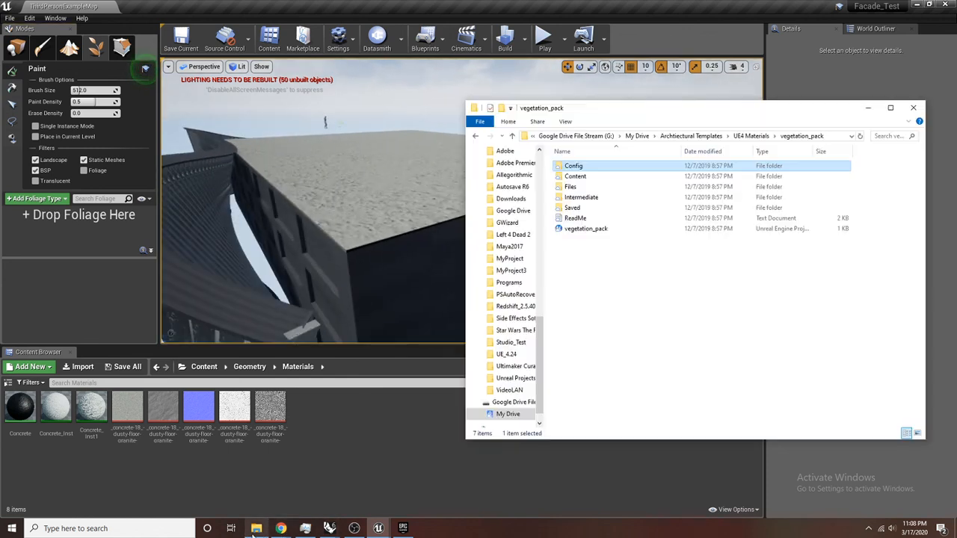
Switch to the browser with the FreePBR page and search Google in a new tab for "free vegitation pack ue4"
{"action": "left_click", "coordinate": [257, 528]}
{"action": "mouse_move", "coordinate": [280, 529]}
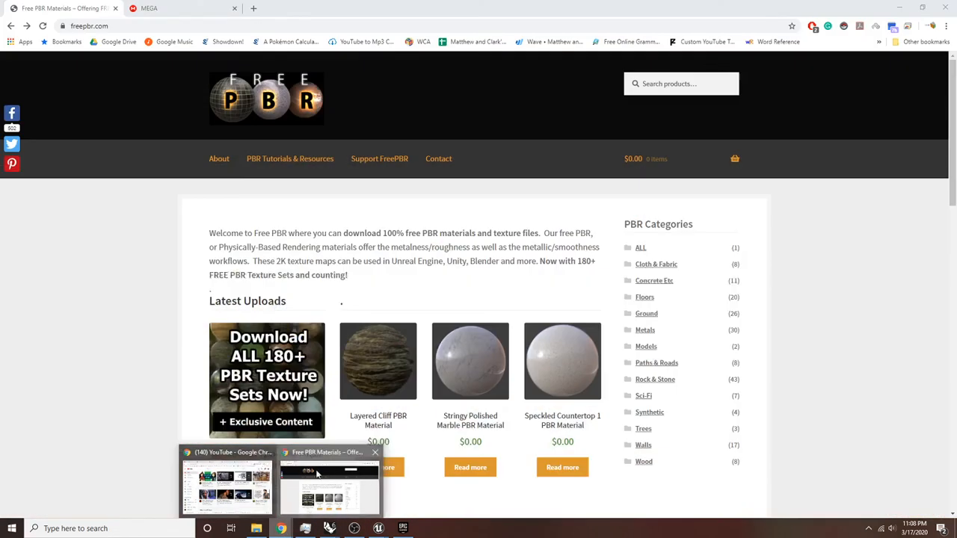
{"action": "left_click", "coordinate": [318, 473]}
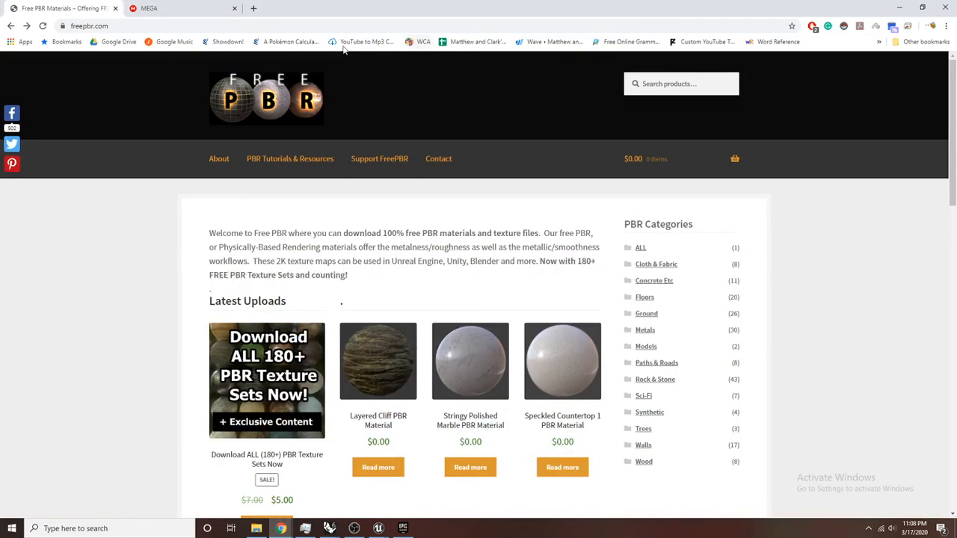
{"action": "left_click", "coordinate": [253, 8]}
{"action": "type", "text": "free "}
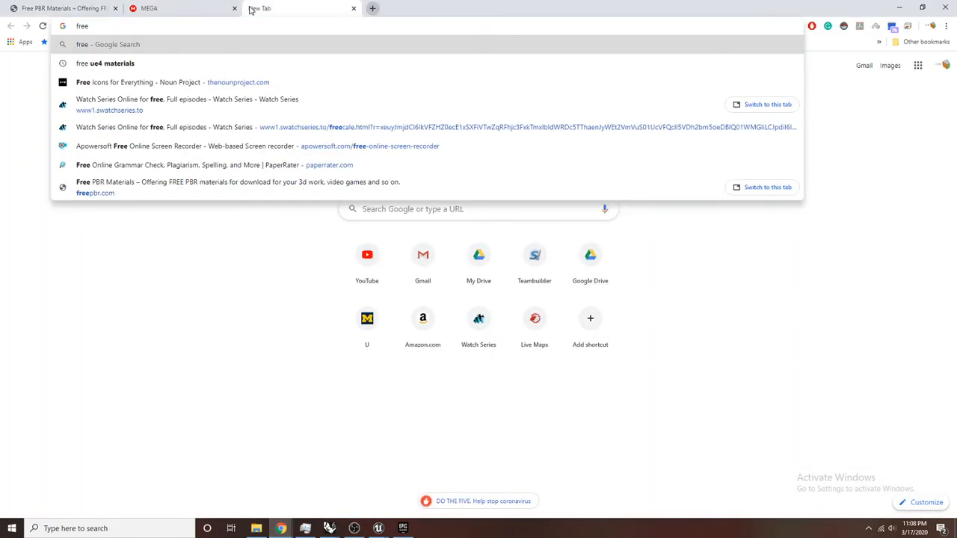
{"action": "type", "text": "vegitation "}
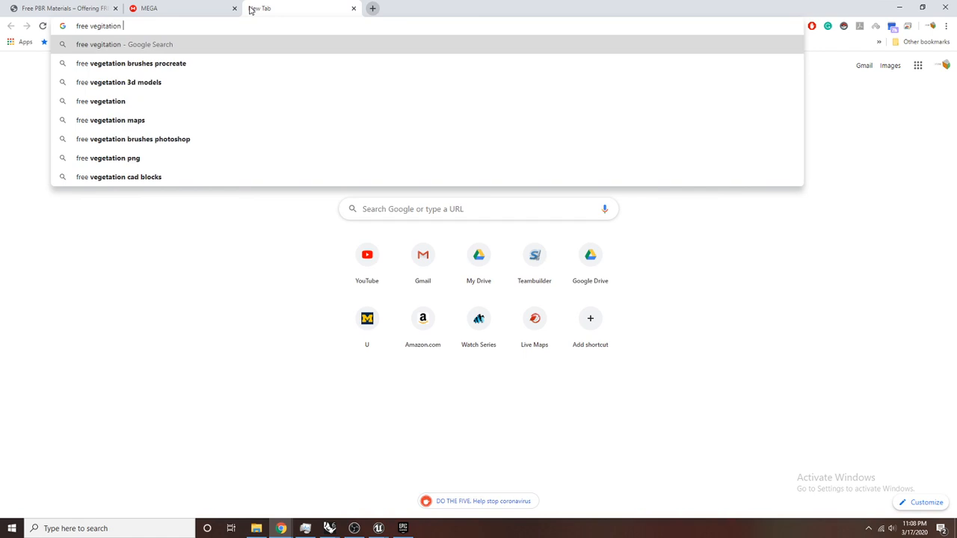
{"action": "type", "text": "pacl"}
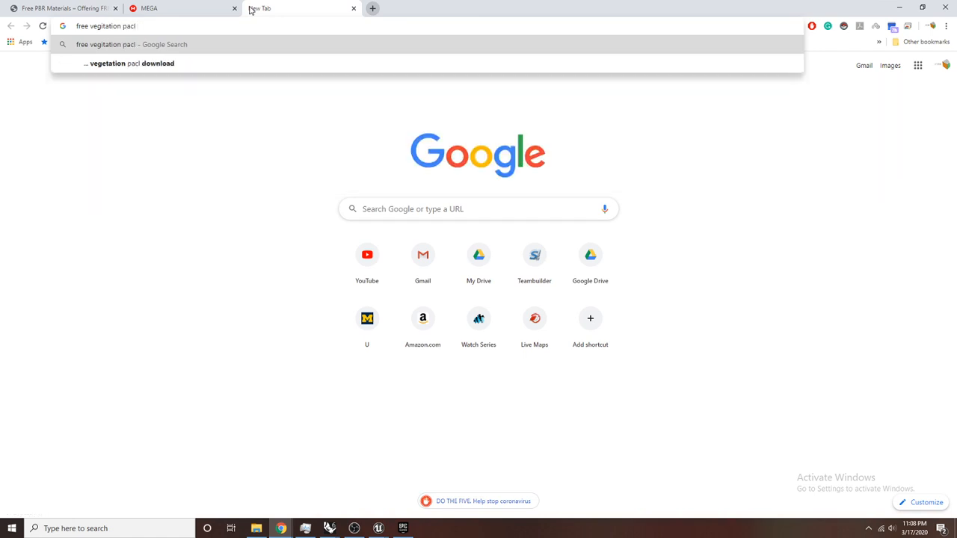
{"action": "key", "text": "BackSpace"}
{"action": "type", "text": "k"}
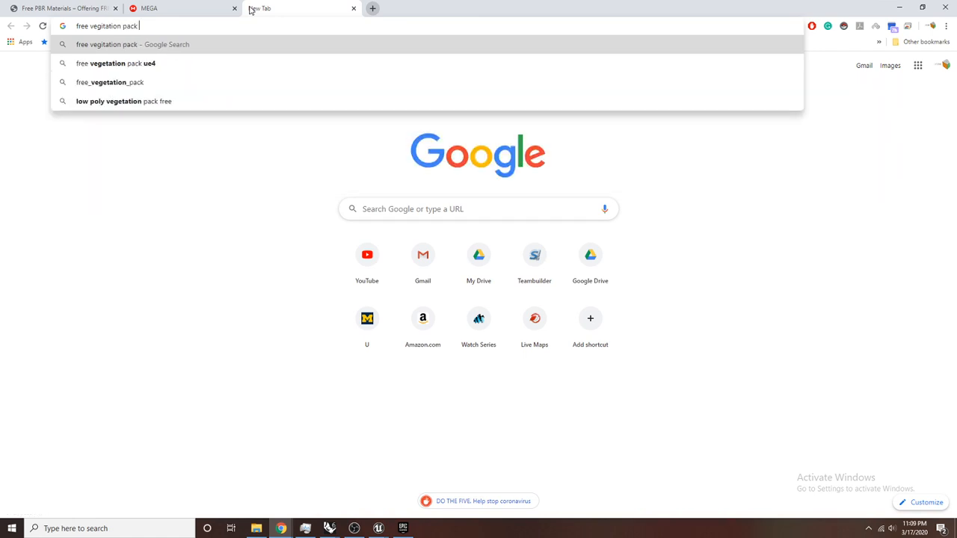
{"action": "type", "text": " ue4"}
{"action": "key", "text": "Return"}
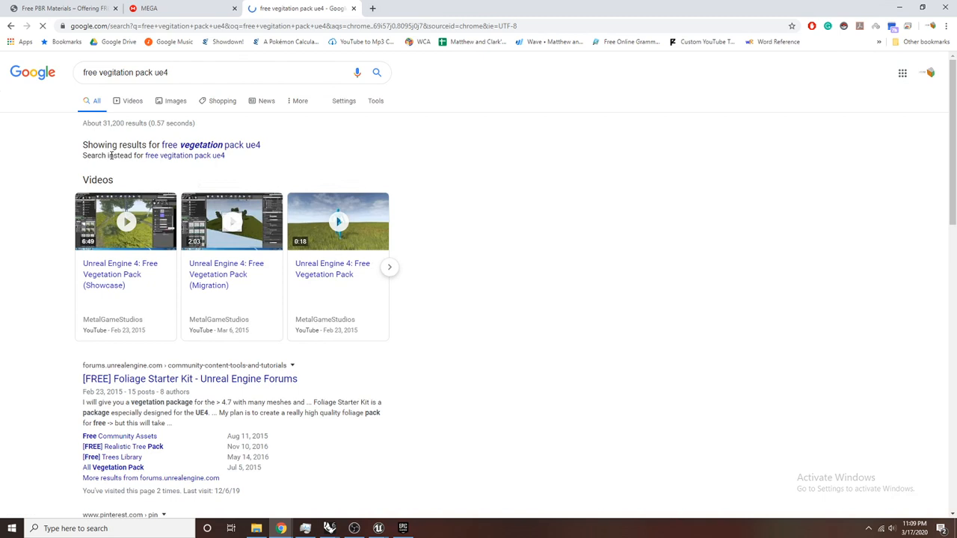
Open the "[FREE] Foliage Starter Kit" thread from the Unreal Engine Forums and look through its description and images
{"action": "scroll", "coordinate": [243, 288], "scroll_direction": "down", "scroll_amount": 3}
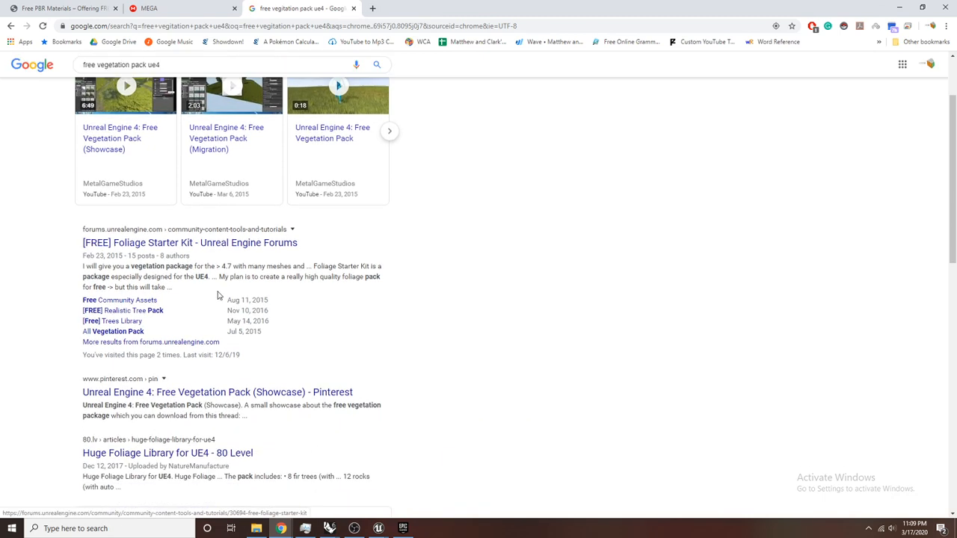
{"action": "left_click", "coordinate": [221, 247]}
{"action": "scroll", "coordinate": [438, 227], "scroll_direction": "down", "scroll_amount": 6}
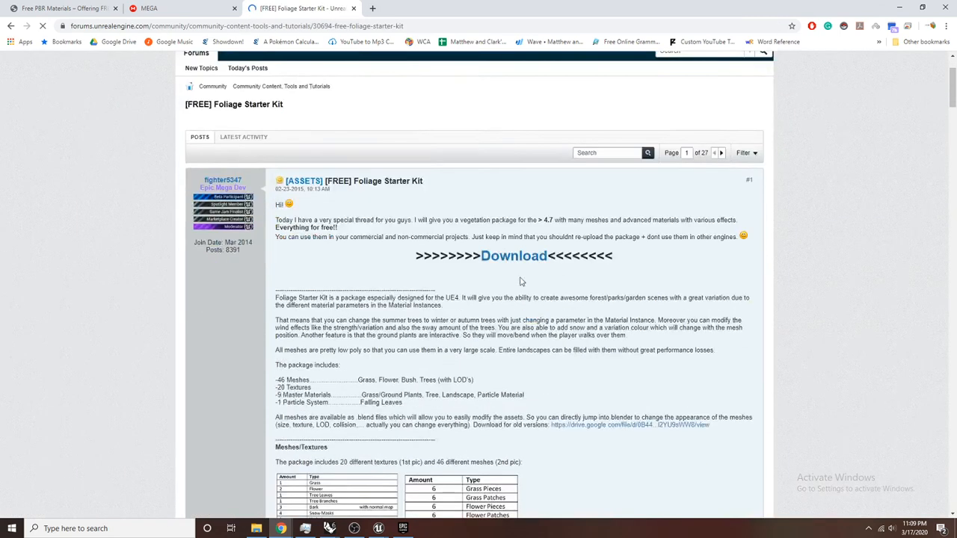
{"action": "scroll", "coordinate": [458, 276], "scroll_direction": "down", "scroll_amount": 12}
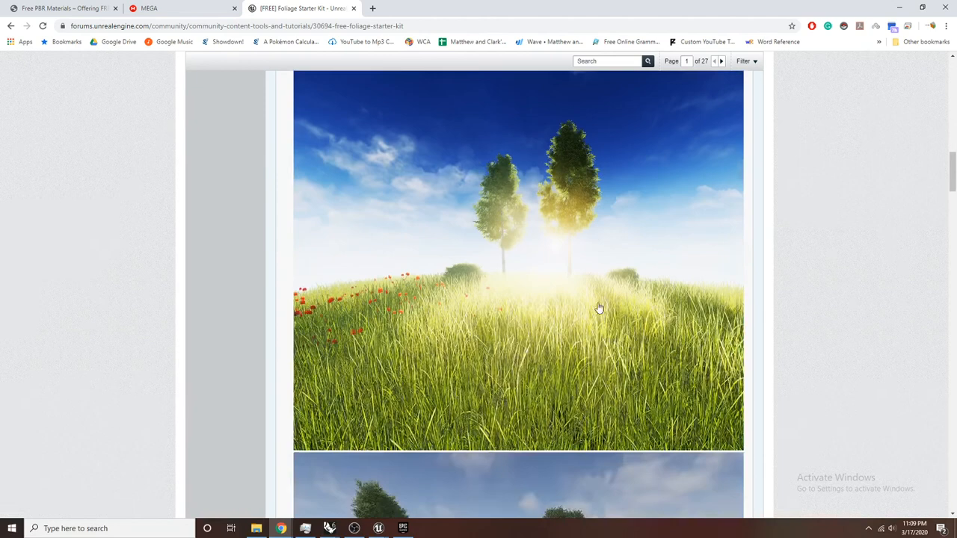
{"action": "scroll", "coordinate": [506, 265], "scroll_direction": "up", "scroll_amount": 5}
Watch the Free Vegetation Pack (Showcase) video, skipping ahead to about two minutes, and play the second Free Vegetation Pack video
{"action": "left_click", "coordinate": [353, 145]}
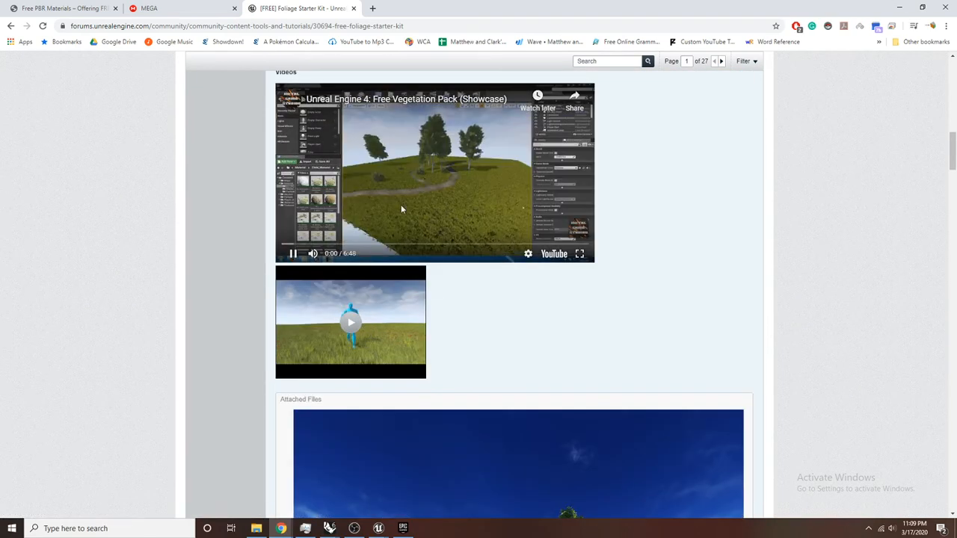
{"action": "left_click", "coordinate": [377, 244]}
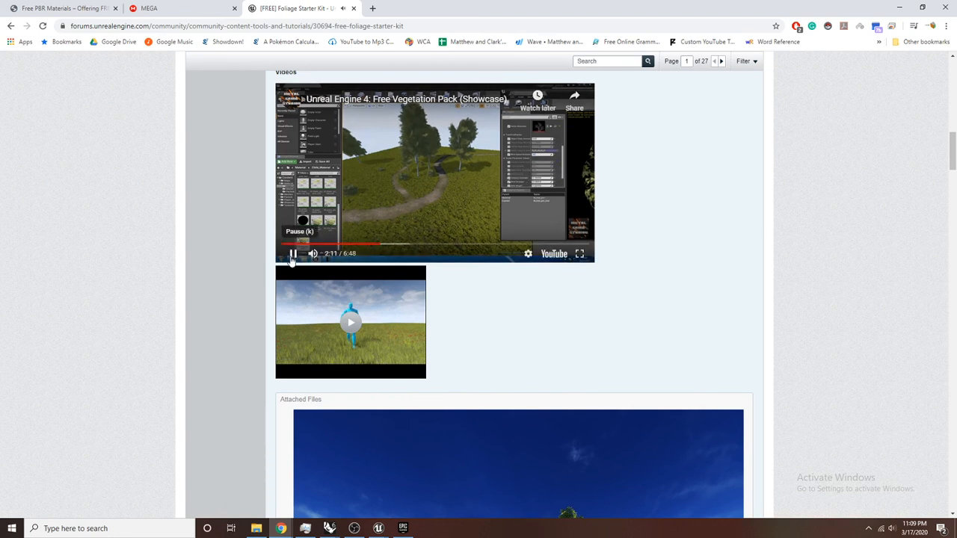
{"action": "left_click", "coordinate": [293, 253]}
{"action": "left_click", "coordinate": [412, 289]}
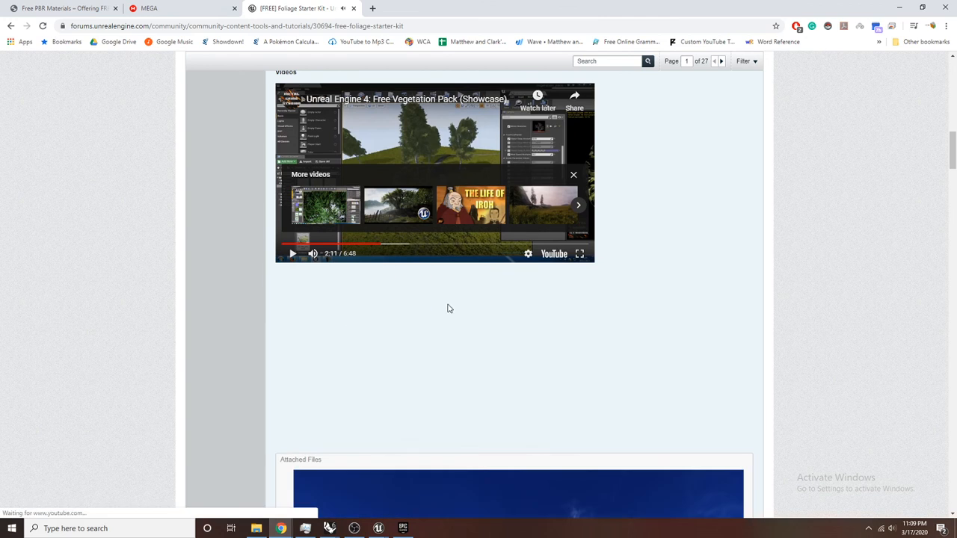
{"action": "scroll", "coordinate": [429, 320], "scroll_direction": "down", "scroll_amount": 1}
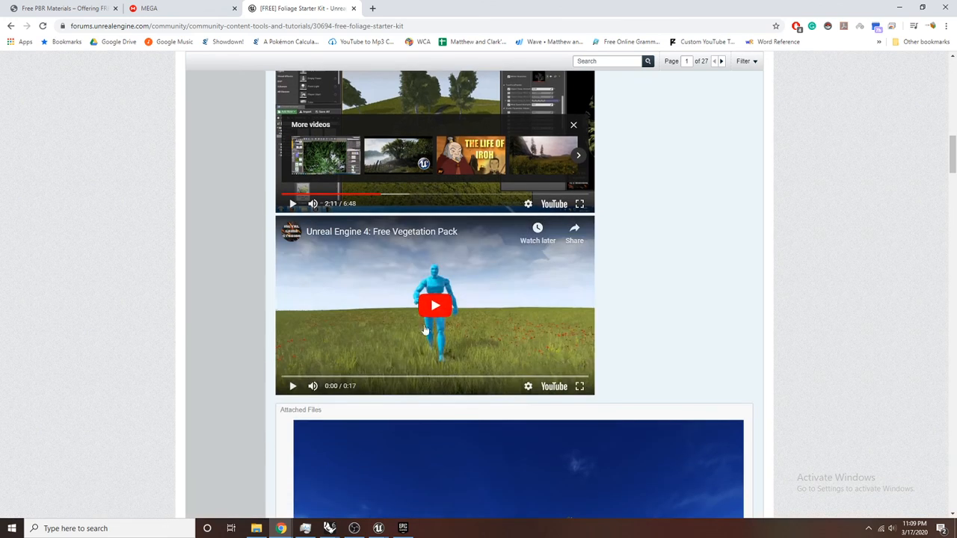
{"action": "left_click", "coordinate": [434, 323]}
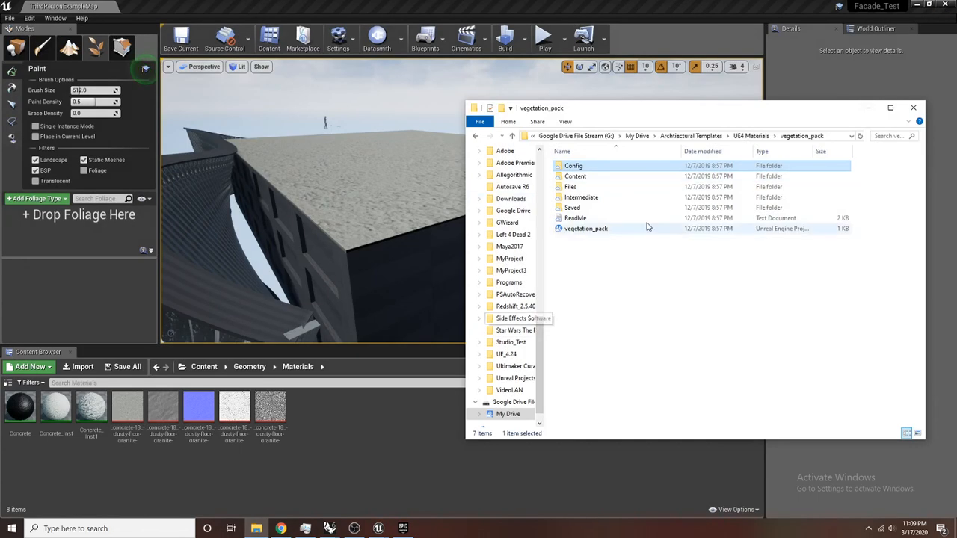
Close the vegetation_pack folder window and return to the building in the Unreal Editor viewport
{"action": "left_click_drag", "start_coordinate": [714, 116], "coordinate": [560, 100]}
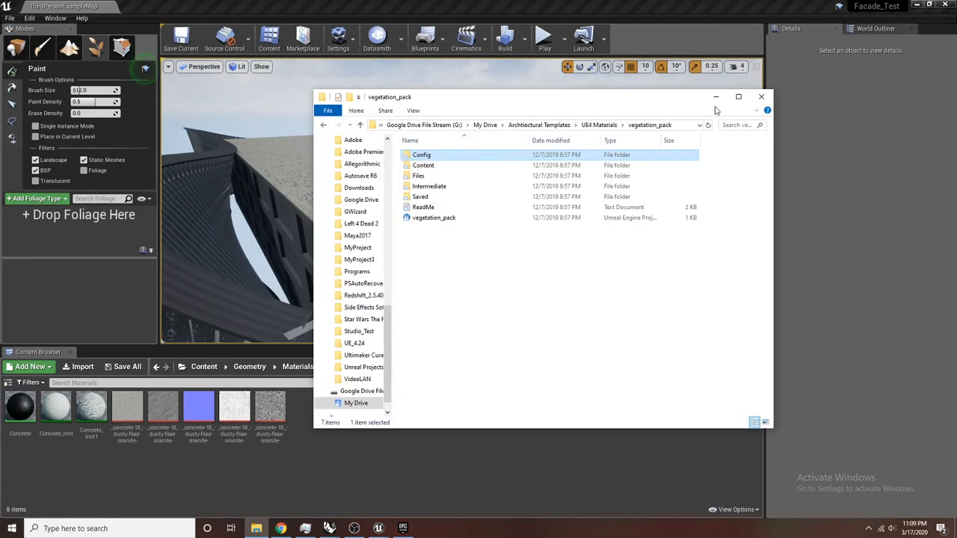
{"action": "left_click", "coordinate": [765, 92]}
{"action": "right_click_drag", "start_coordinate": [457, 157], "coordinate": [457, 201]}
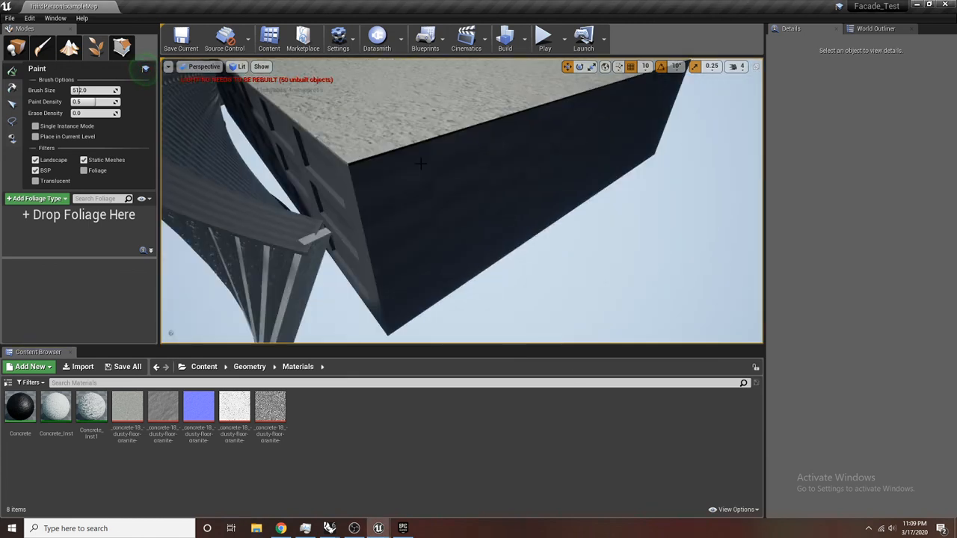